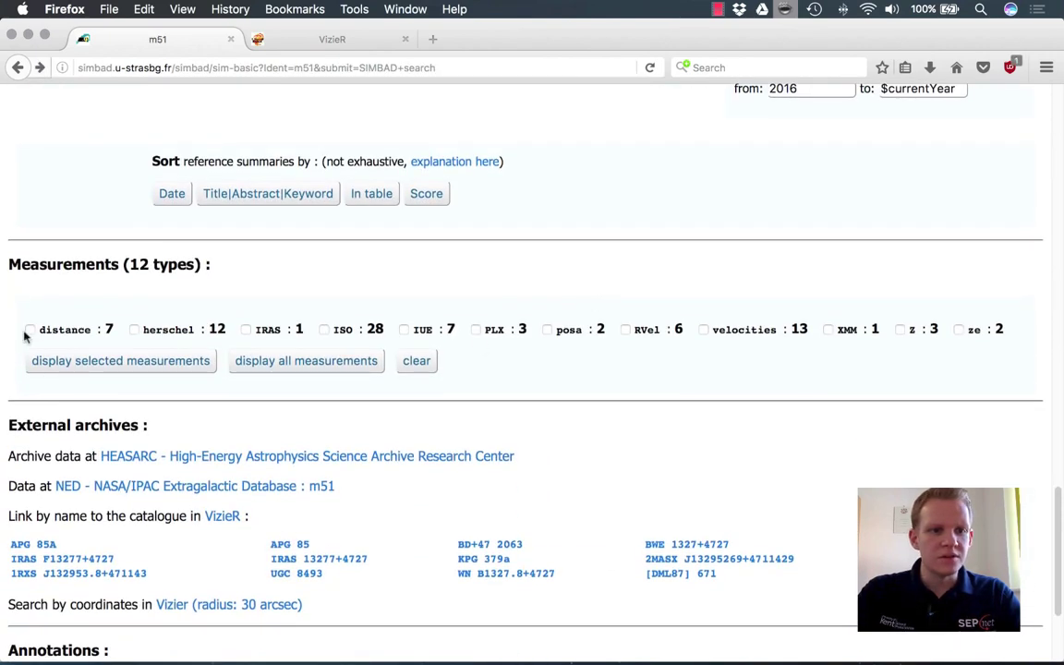
# - Display only the distance measurements for M 51
pyautogui.click(29, 328)
pyautogui.click(103, 360)
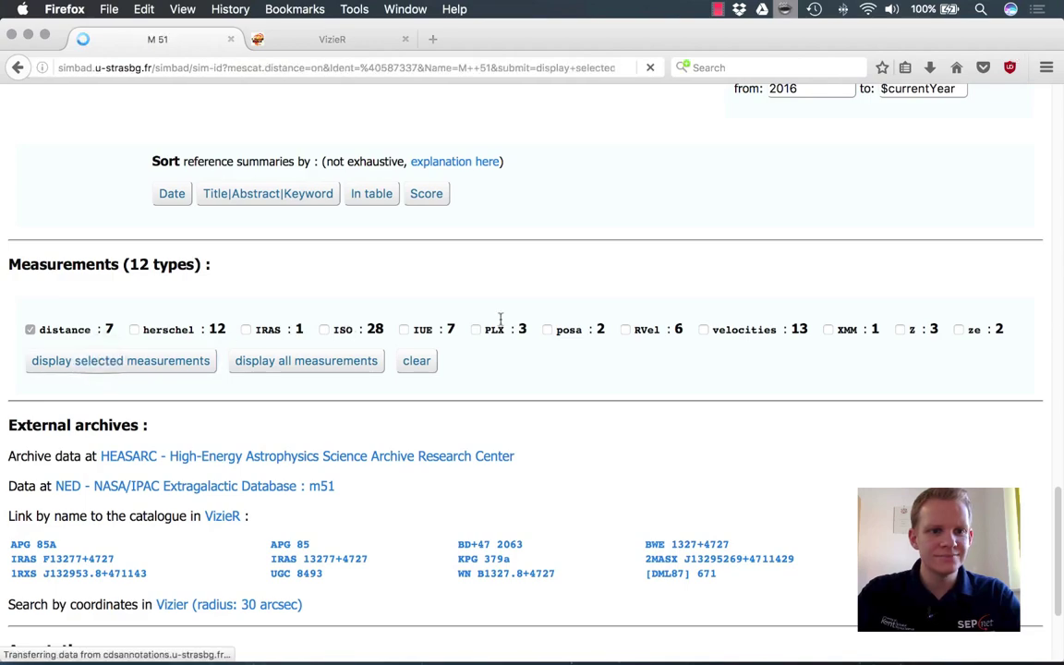
pyautogui.scroll(2, 574, 319)
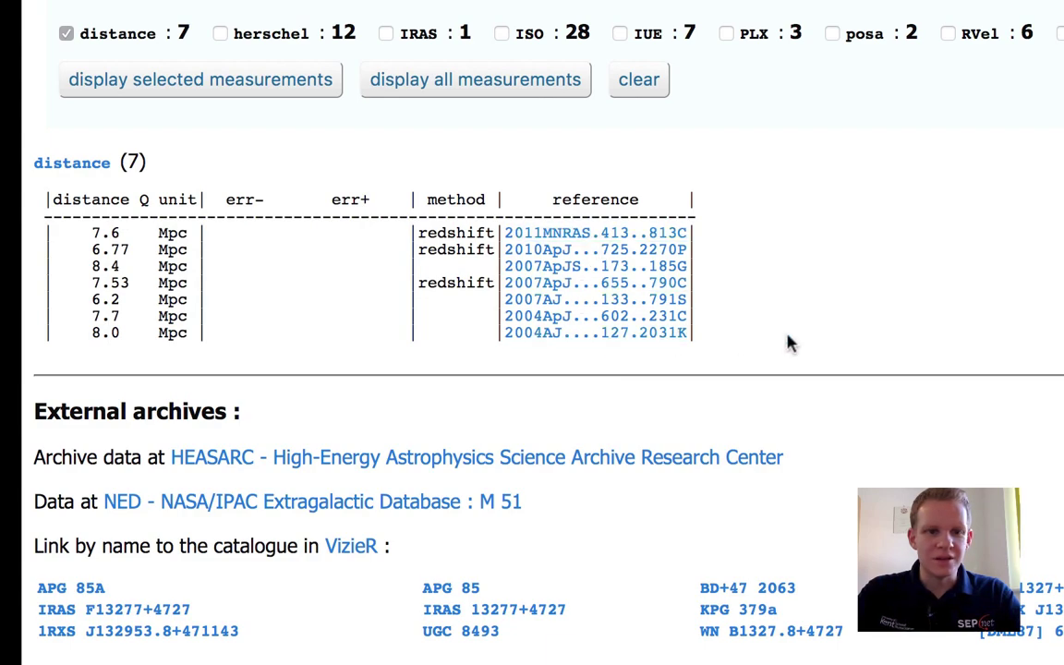
# - Review the basic data, fluxes and notes in the M 51 entry
pyautogui.scroll(15, 627, 413)
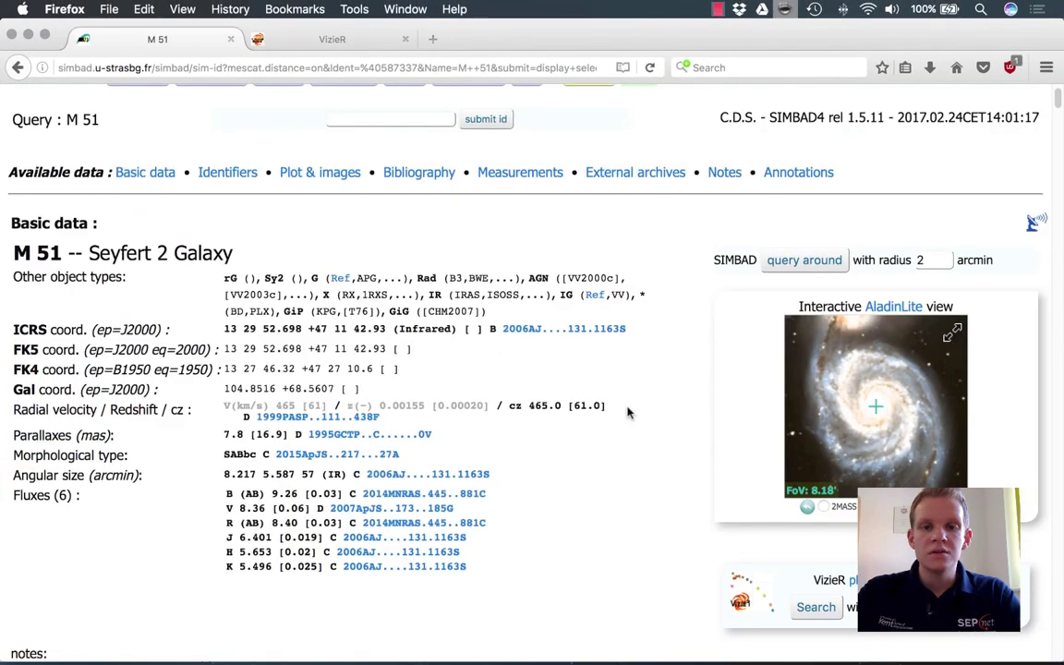
pyautogui.scroll(2, 627, 413)
pyautogui.scroll(1, 627, 413)
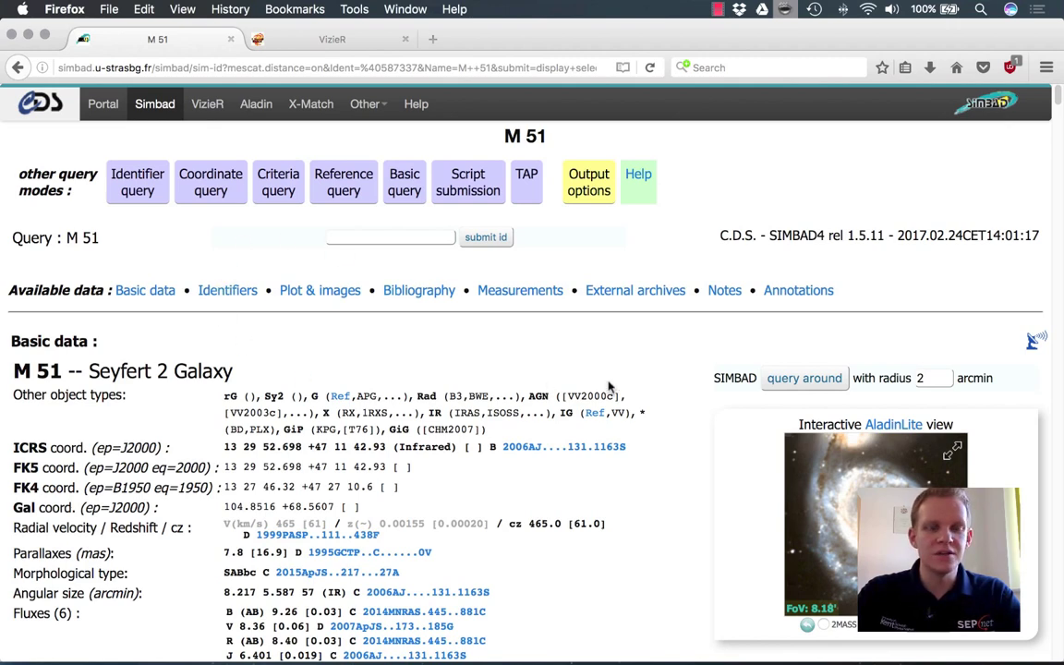
pyautogui.scroll(-3, 610, 386)
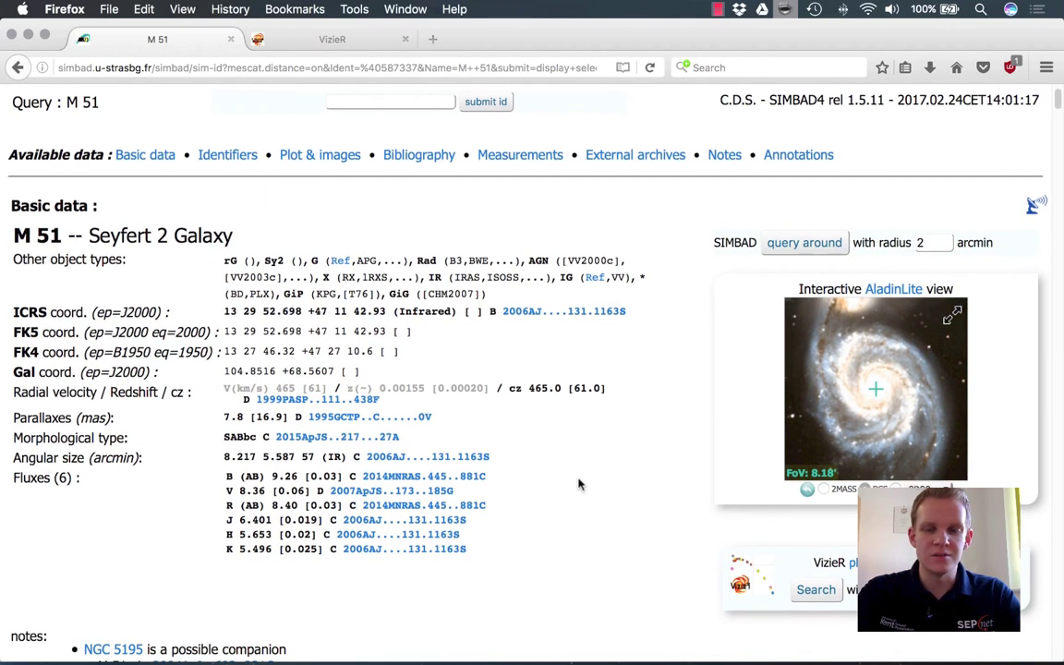
pyautogui.scroll(-5, 565, 344)
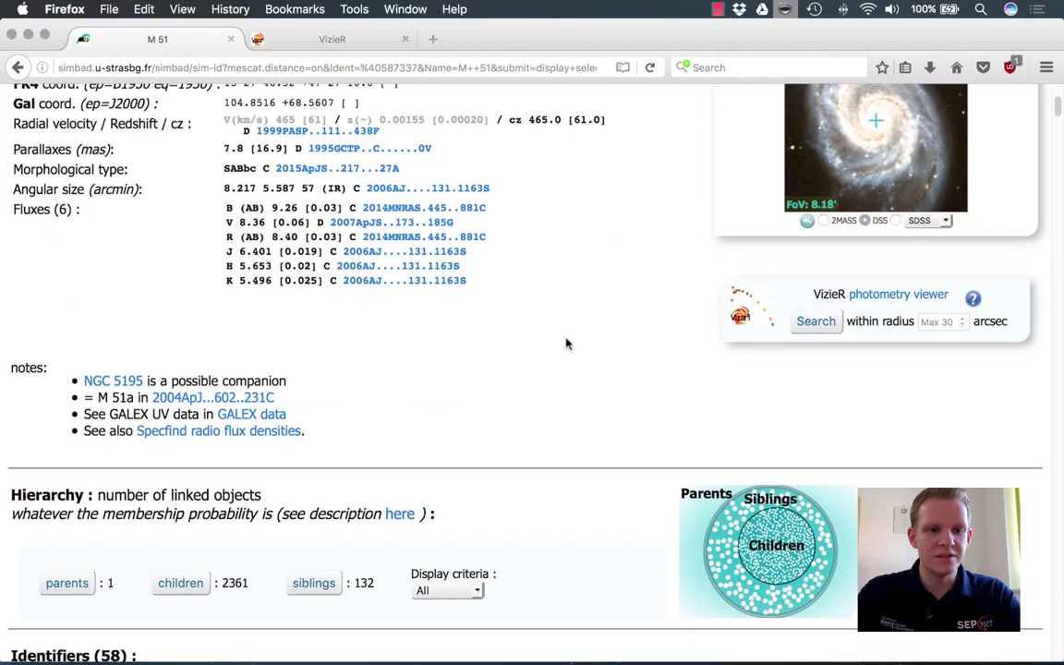
pyautogui.scroll(8, 566, 344)
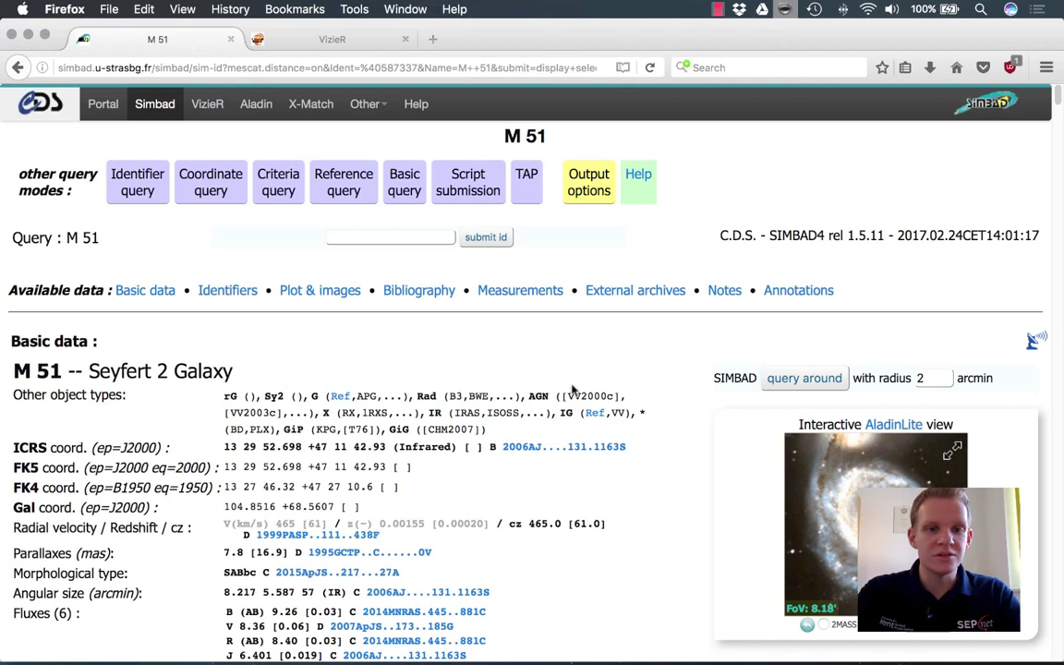
# - Switch to VizieR and examine its catalogue keyword search and the Wavelength, Mission and Astronomy filter lists
pyautogui.click(305, 41)
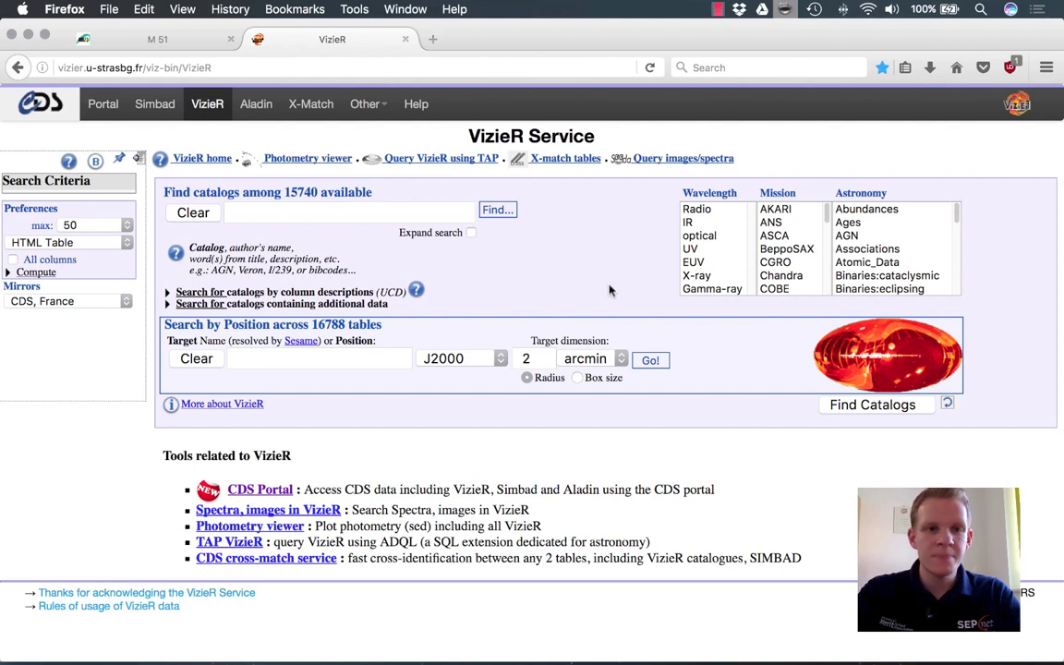
pyautogui.click(256, 211)
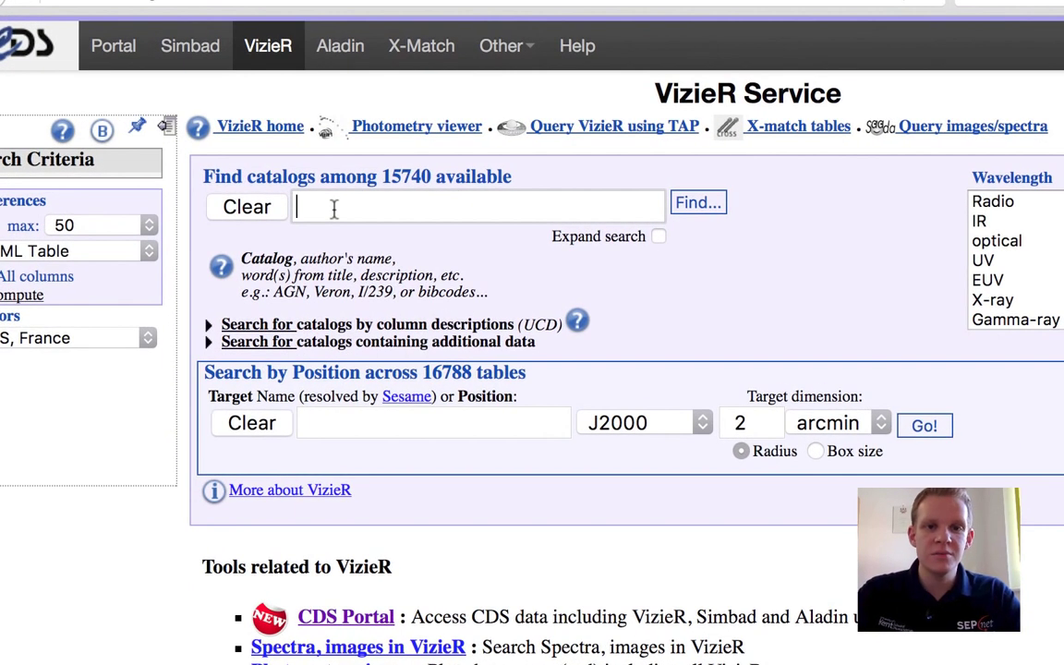
pyautogui.click(356, 209)
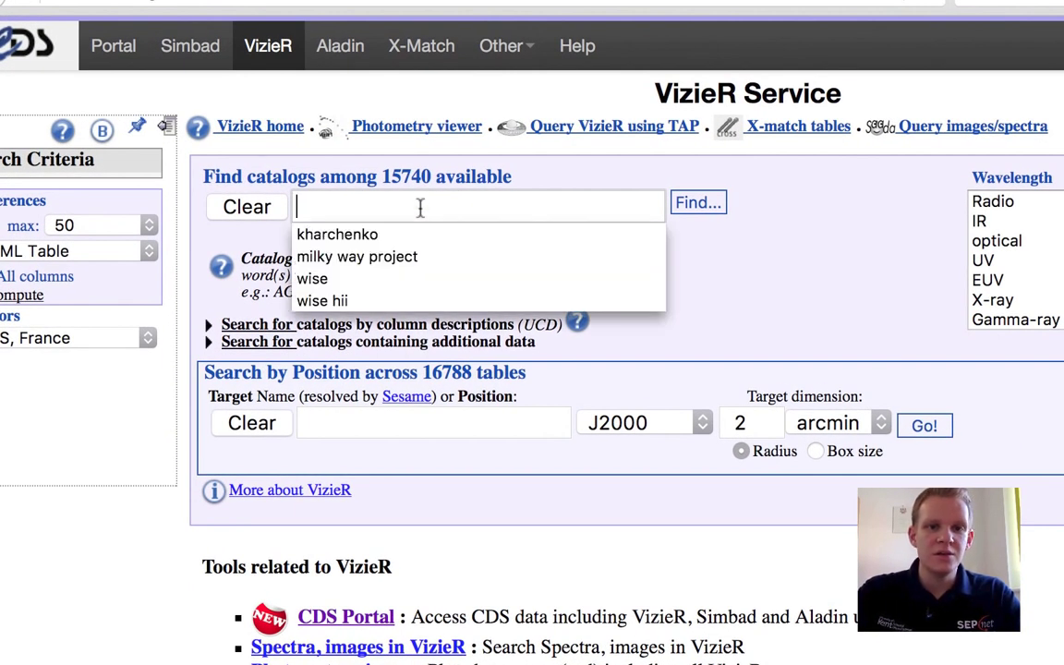
pyautogui.press('Escape')
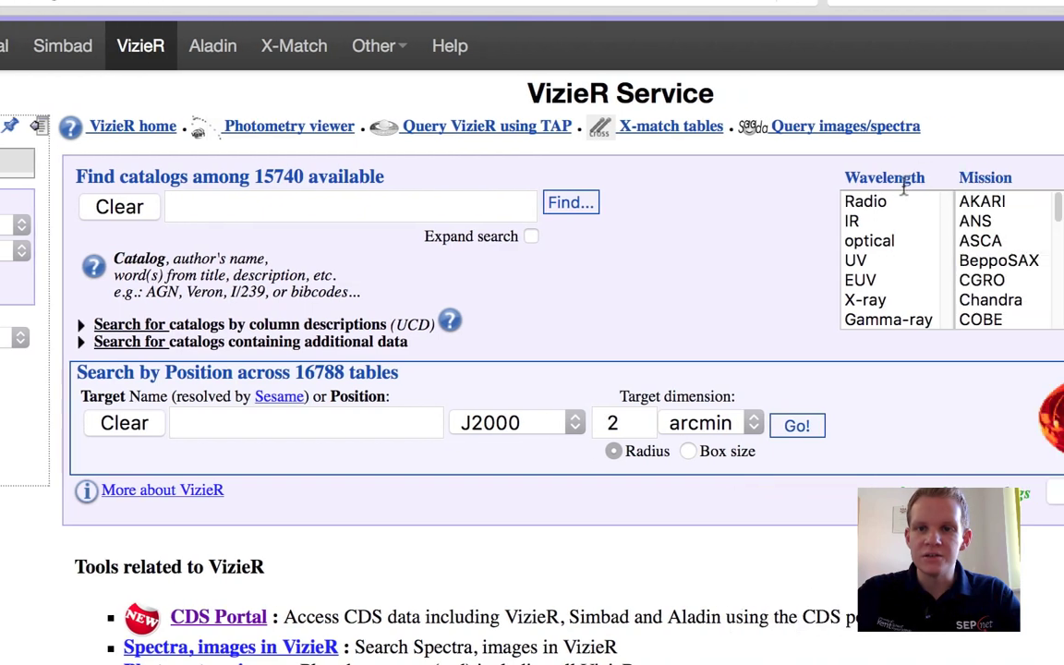
pyautogui.scroll(-5, 807, 256)
pyautogui.scroll(-5, 811, 256)
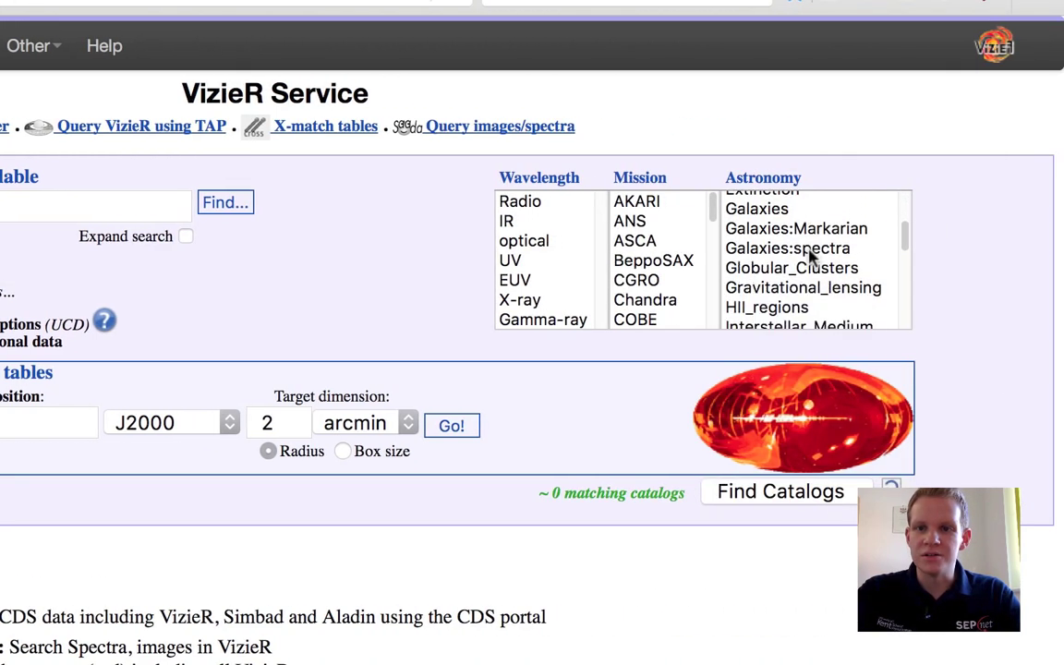
pyautogui.scroll(-2, 778, 271)
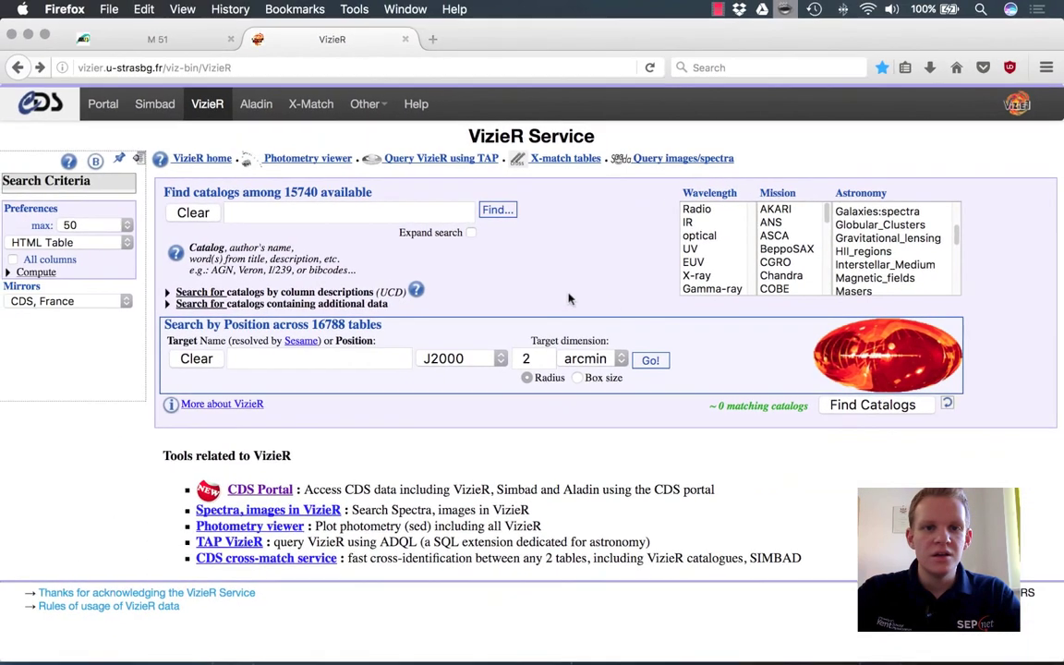
# - Search the VizieR catalogues for the keyword kharchenko
pyautogui.click(117, 211)
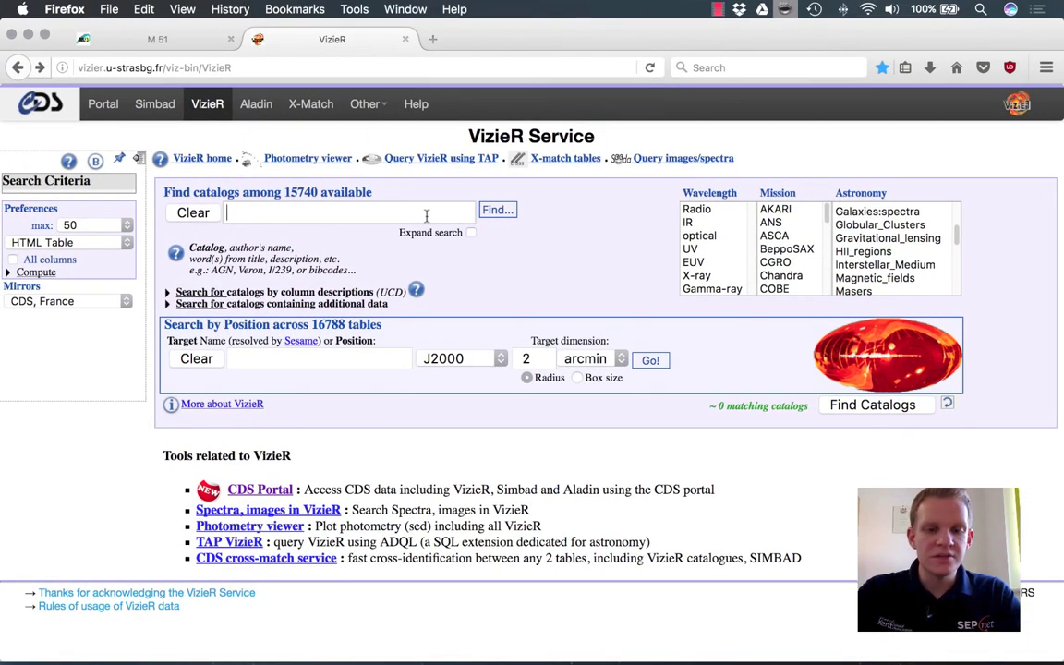
pyautogui.write('k')
pyautogui.press('Down')
pyautogui.press('Return')
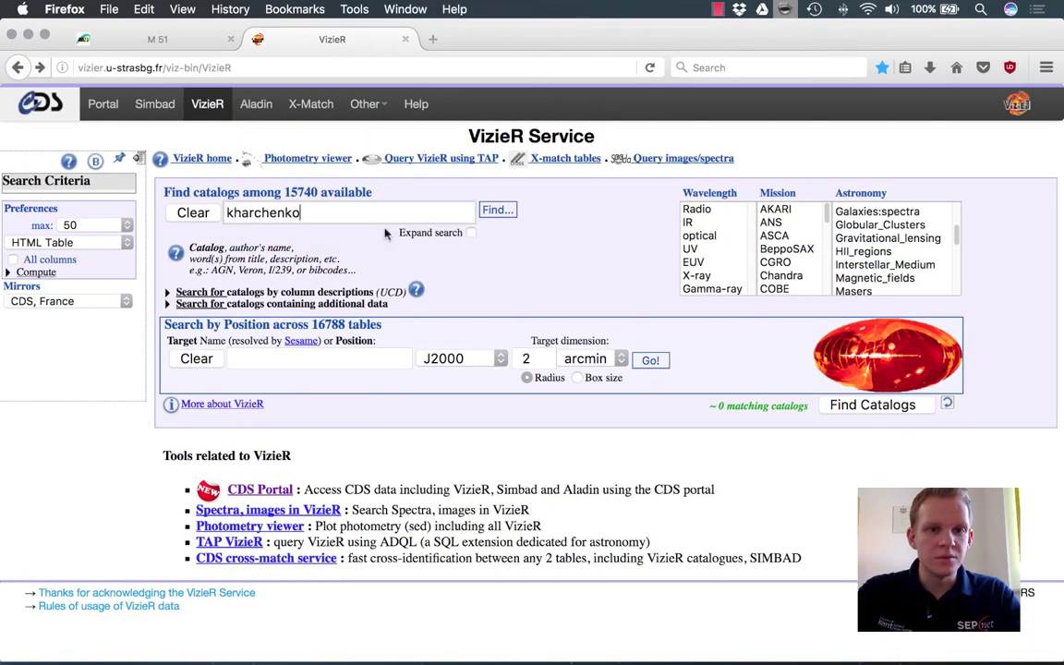
pyautogui.click(490, 218)
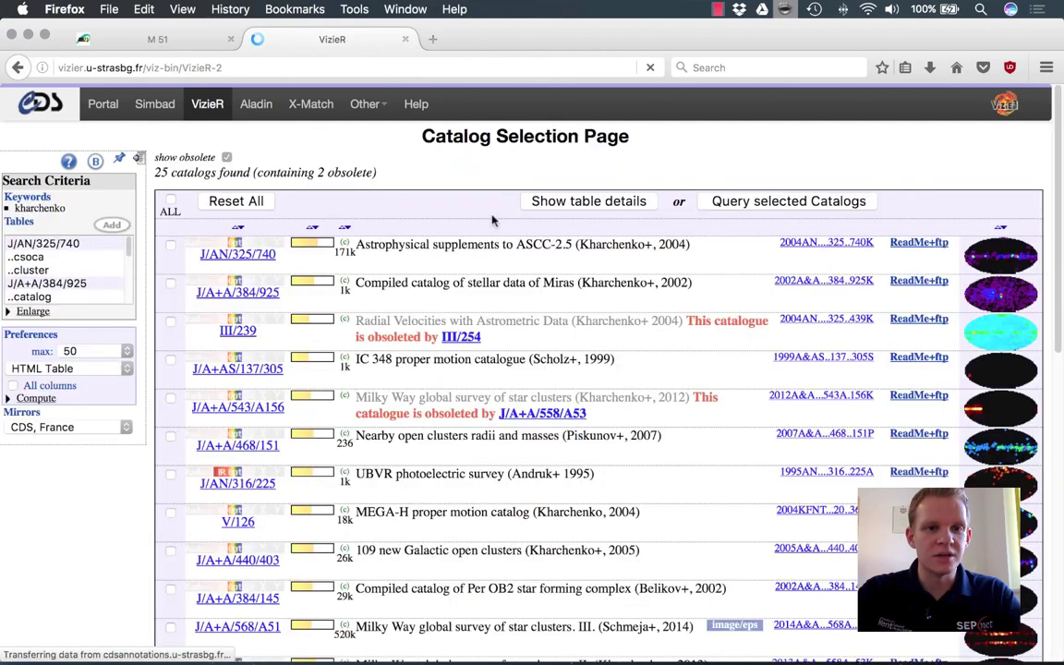
# - Open the catalogue J/A+A/558/A53, Milky Way global survey of star clusters II, and its open cluster parameters table
pyautogui.scroll(-3, 659, 305)
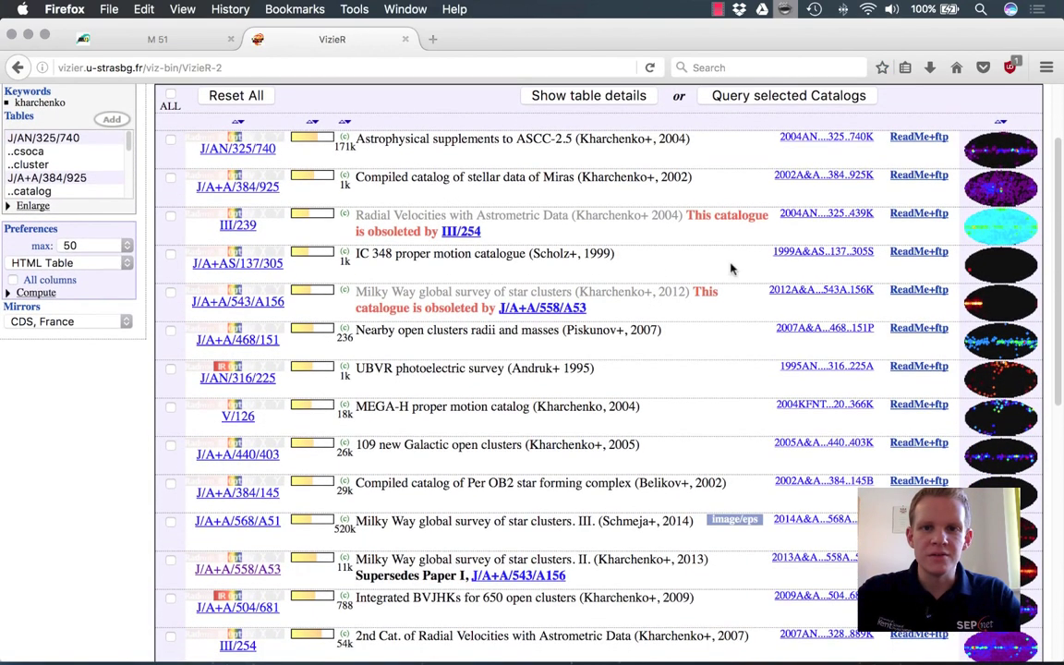
pyautogui.scroll(-2, 361, 214)
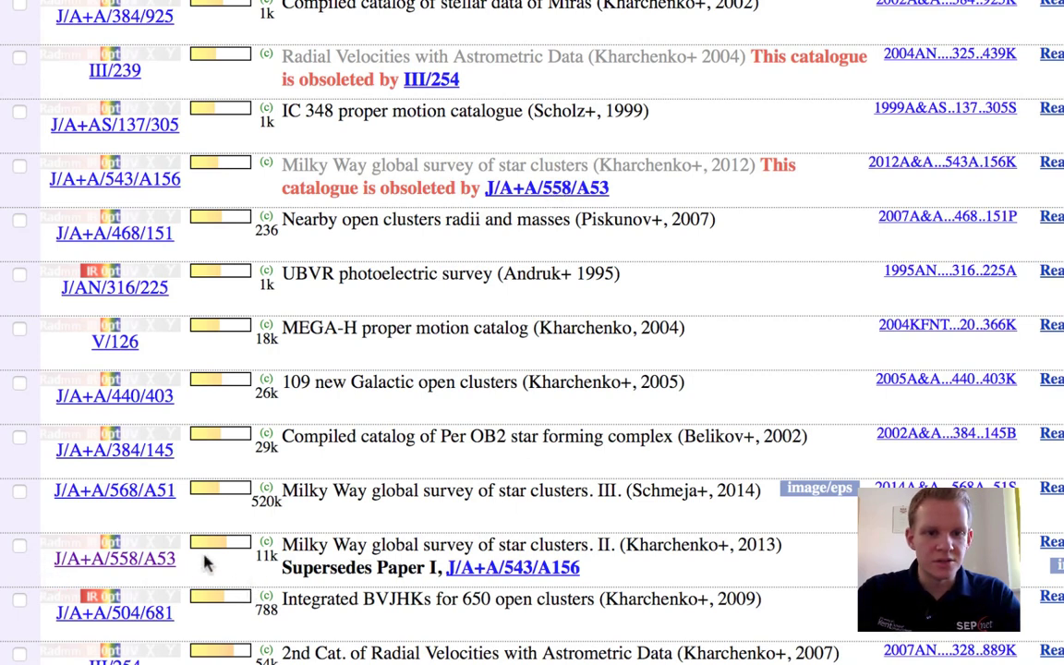
pyautogui.click(546, 190)
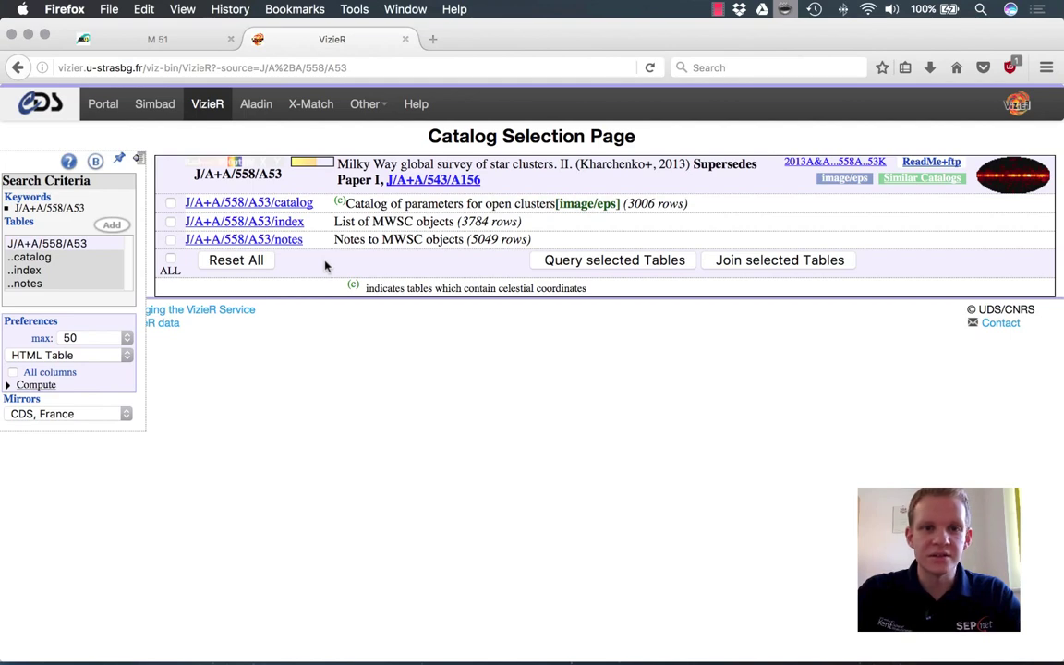
pyautogui.click(305, 205)
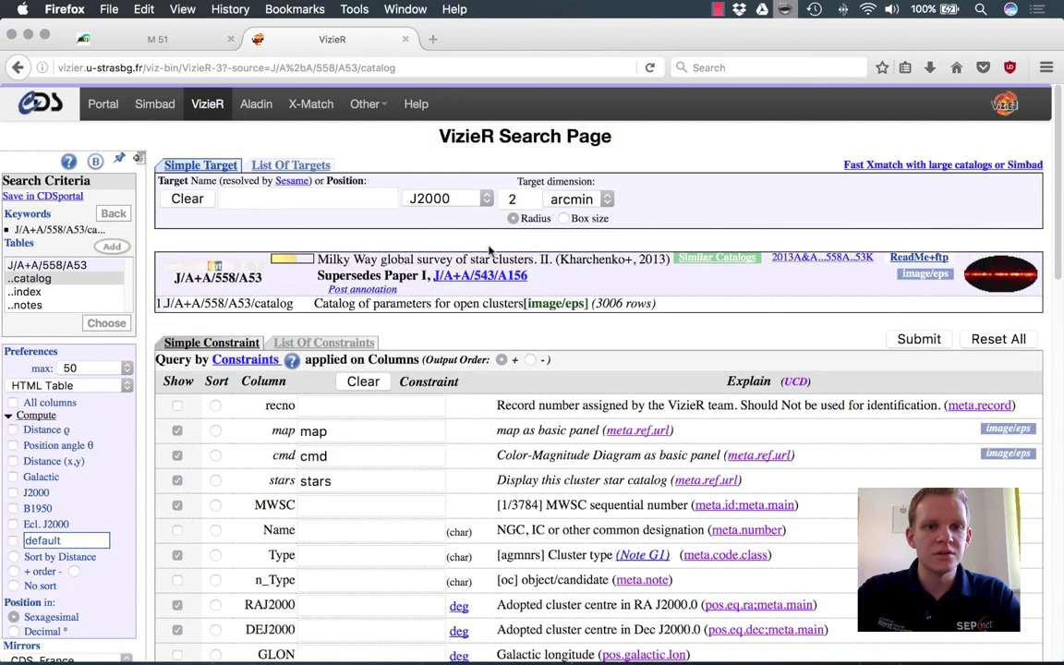
# - Review the columns of the open cluster table and submit the query without any constraints
pyautogui.scroll(-3, 532, 259)
pyautogui.scroll(2, 554, 269)
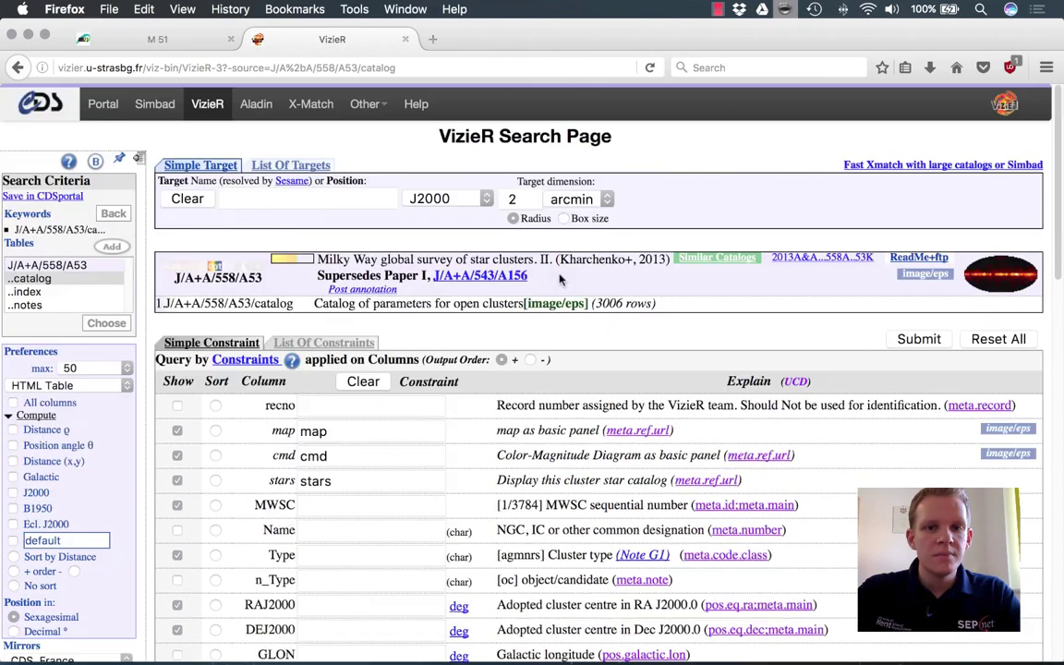
pyautogui.scroll(-3, 632, 308)
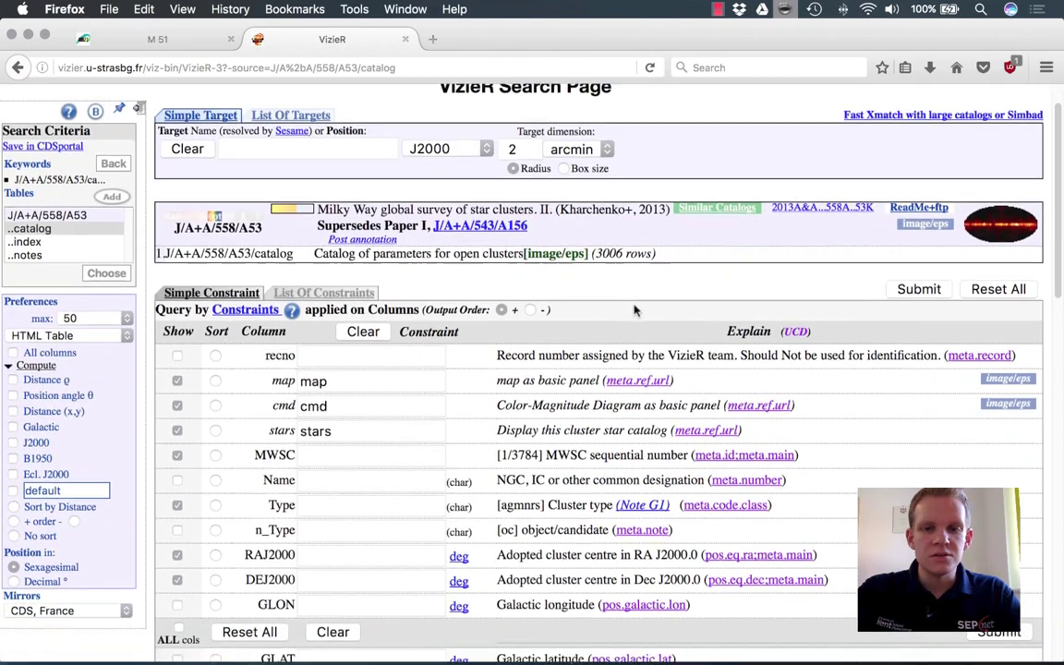
pyautogui.scroll(-5, 384, 307)
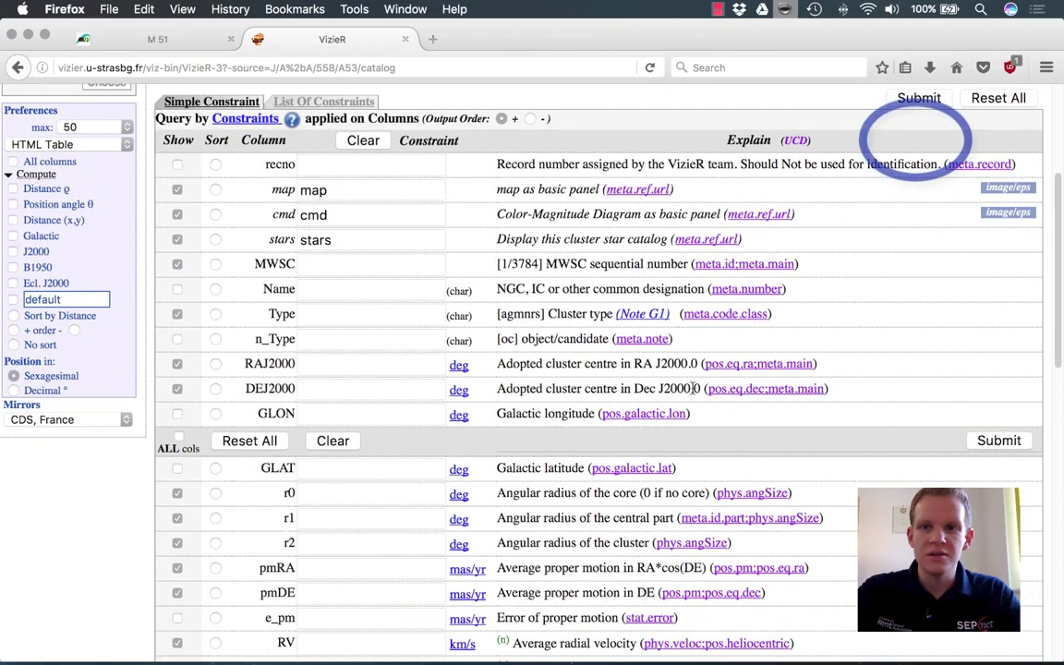
pyautogui.scroll(1, 917, 148)
pyautogui.click(917, 147)
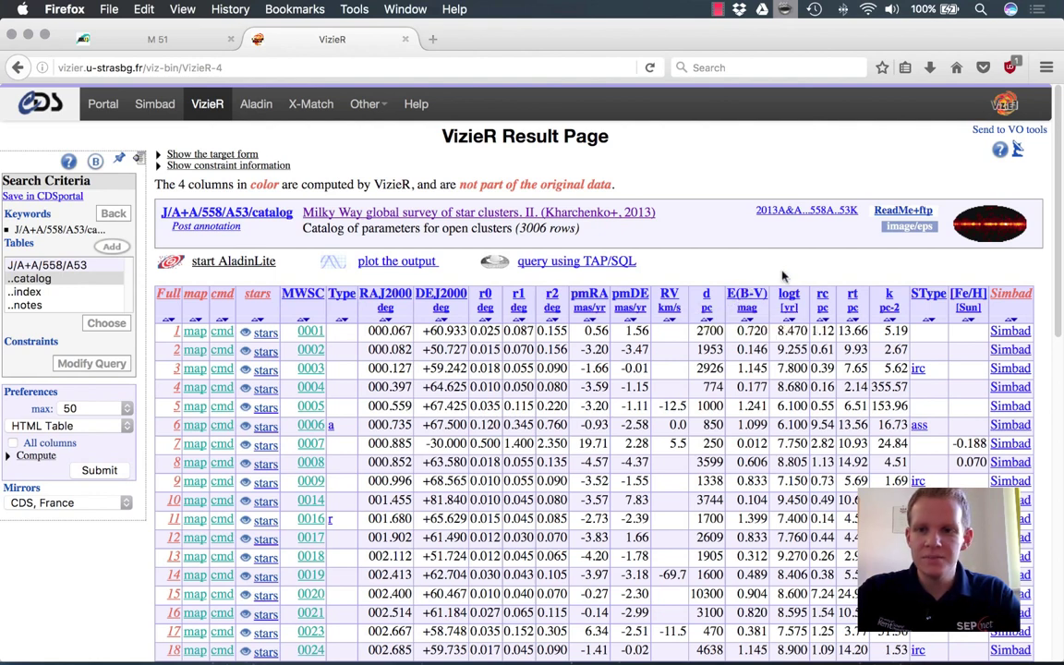
# - Open the Simbad entry of the first cluster, MWSC 0001, in a separate tab and view its basic data
pyautogui.keyDown('super'); pyautogui.click(1016, 334); pyautogui.keyUp('super')
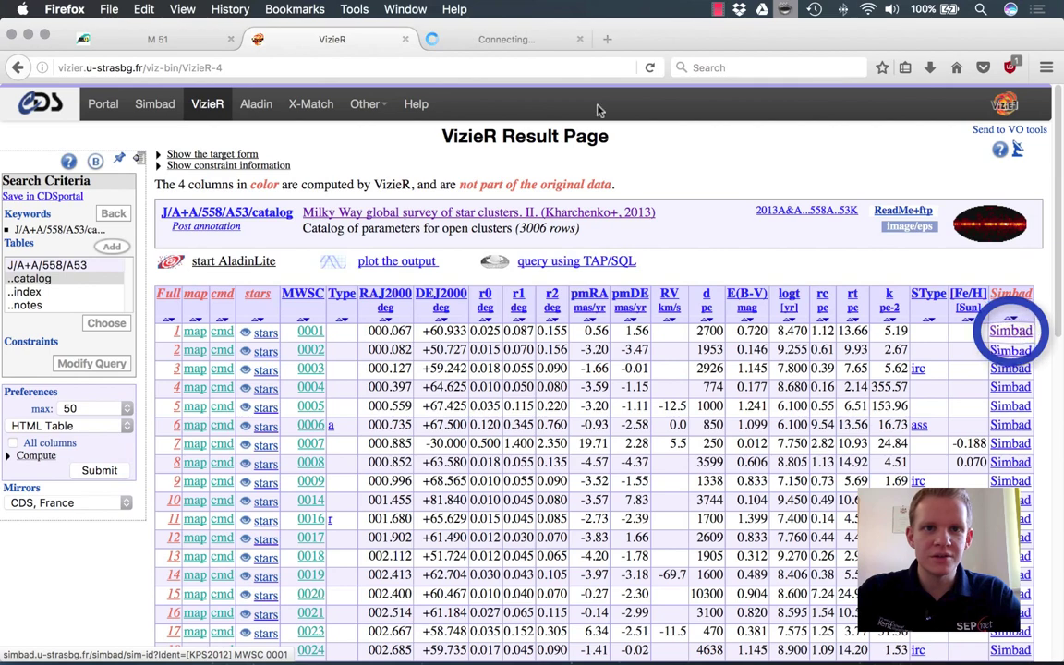
pyautogui.hotkey('ctrl', 'Tab')
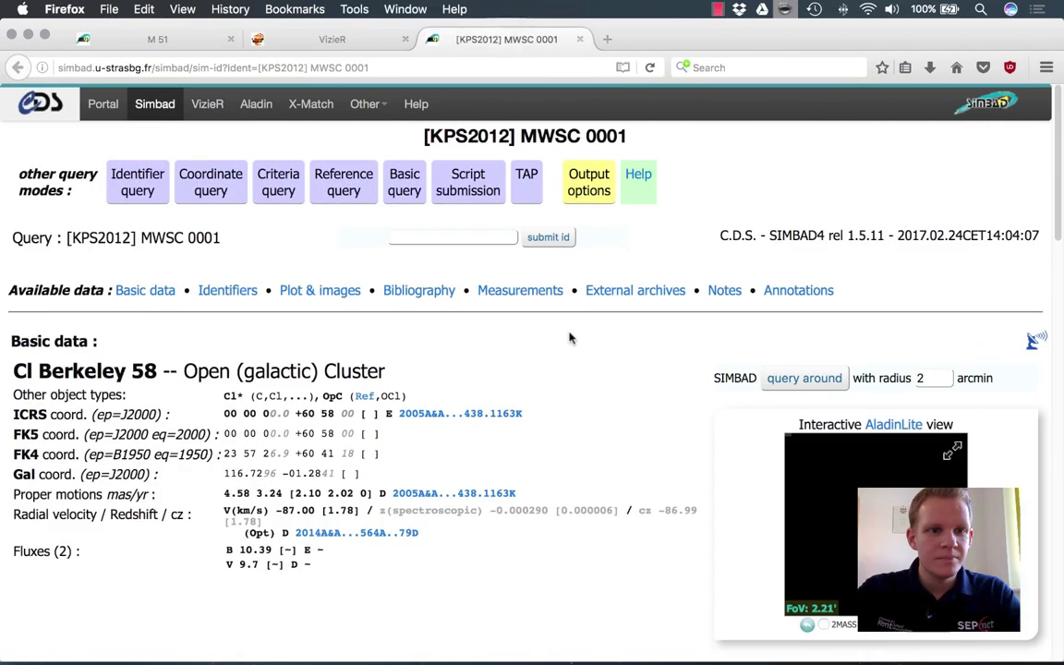
pyautogui.scroll(-3, 570, 338)
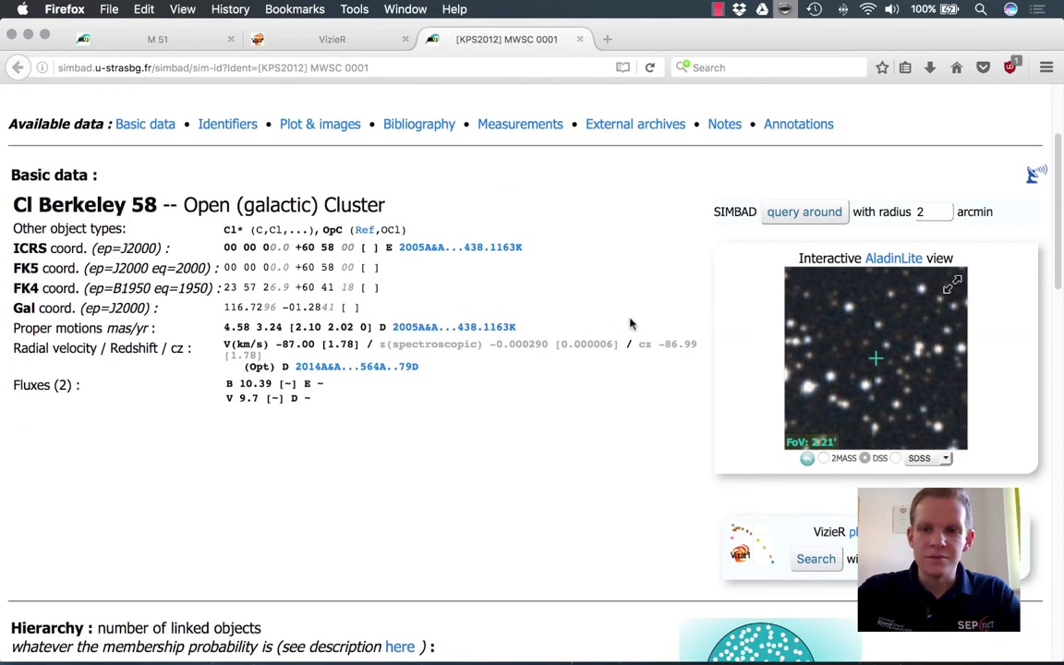
# - Return to the VizieR results and set the output preferences to all columns, CDS portal format and unlimited rows
pyautogui.click(343, 40)
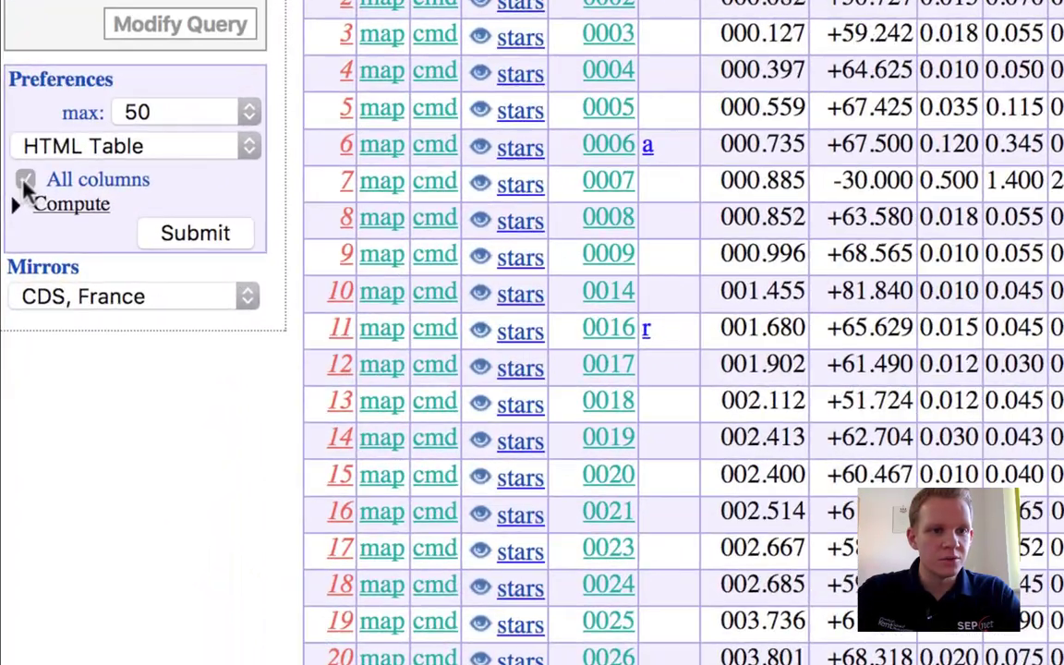
pyautogui.click(25, 180)
pyautogui.click(244, 147)
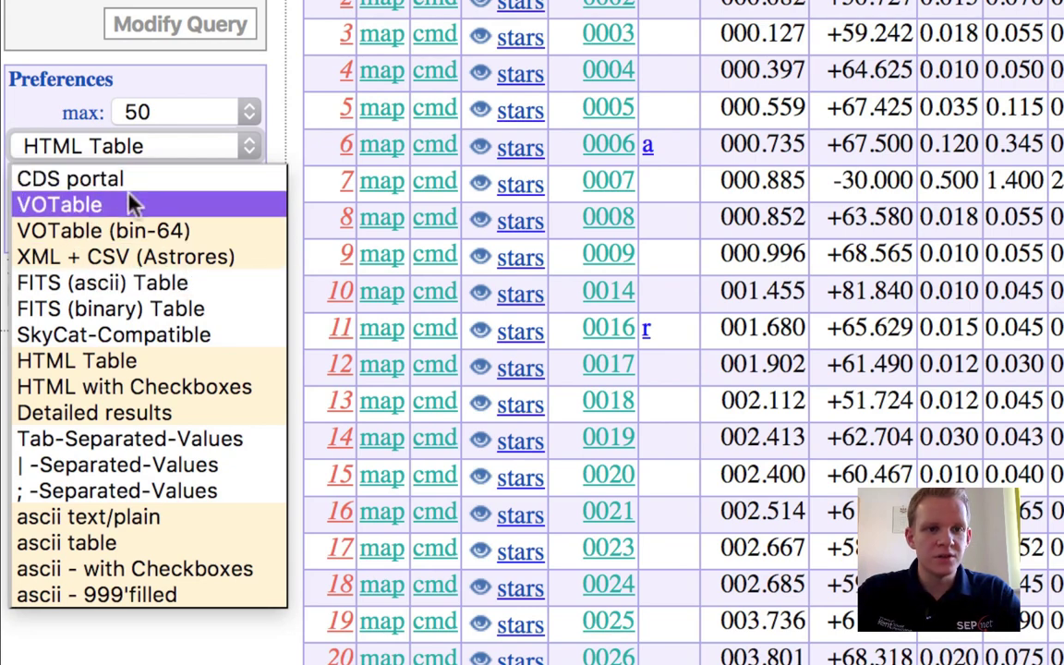
pyautogui.click(111, 178)
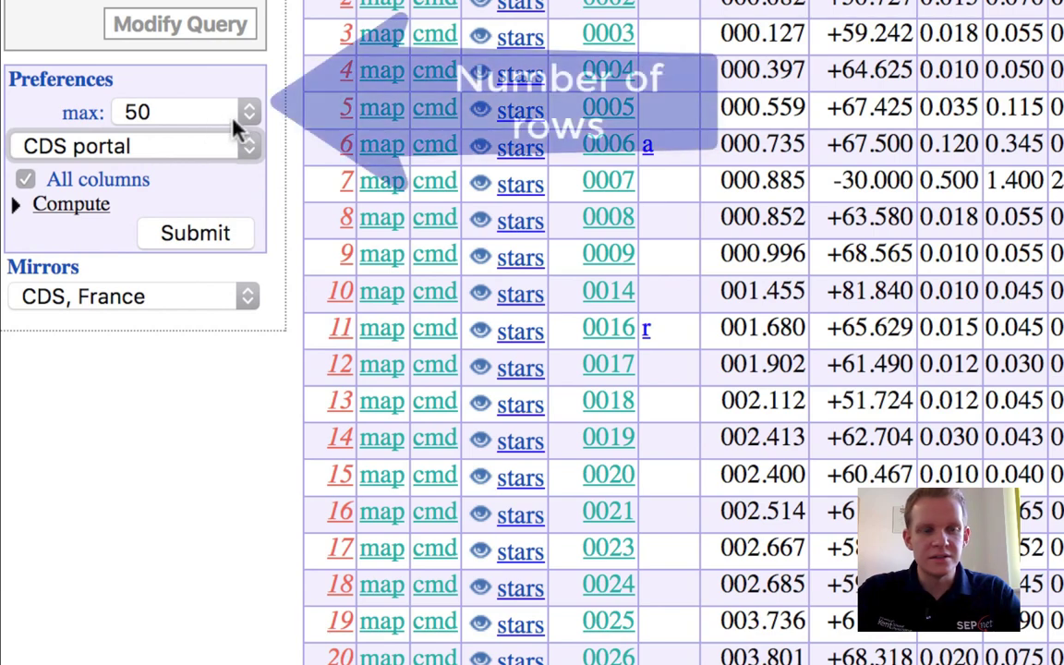
pyautogui.click(233, 118)
pyautogui.click(138, 531)
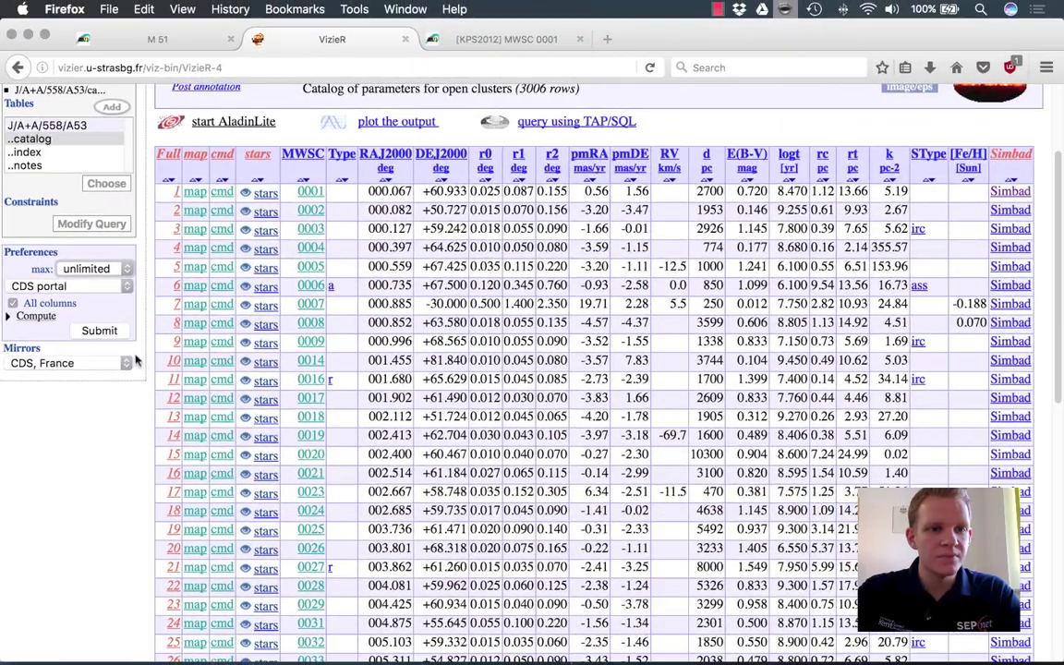
# - Submit the catalogue results to the CDS portal, saving them as vizier_J_A+A_558_A53_catalog_20170224, and open the MyData file list
pyautogui.scroll(2, 129, 368)
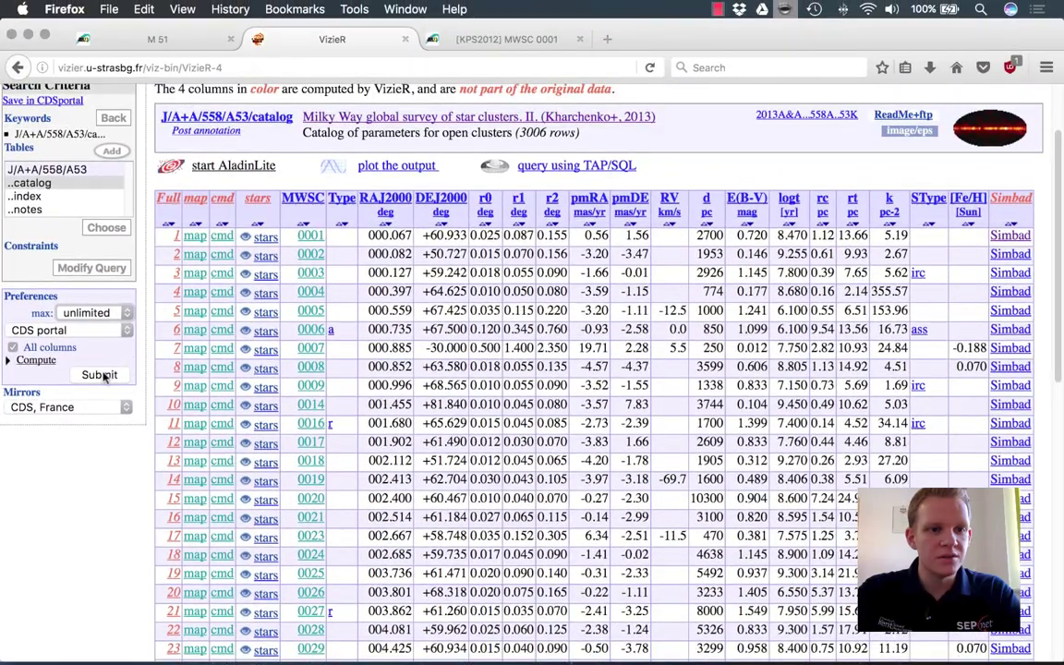
pyautogui.click(101, 375)
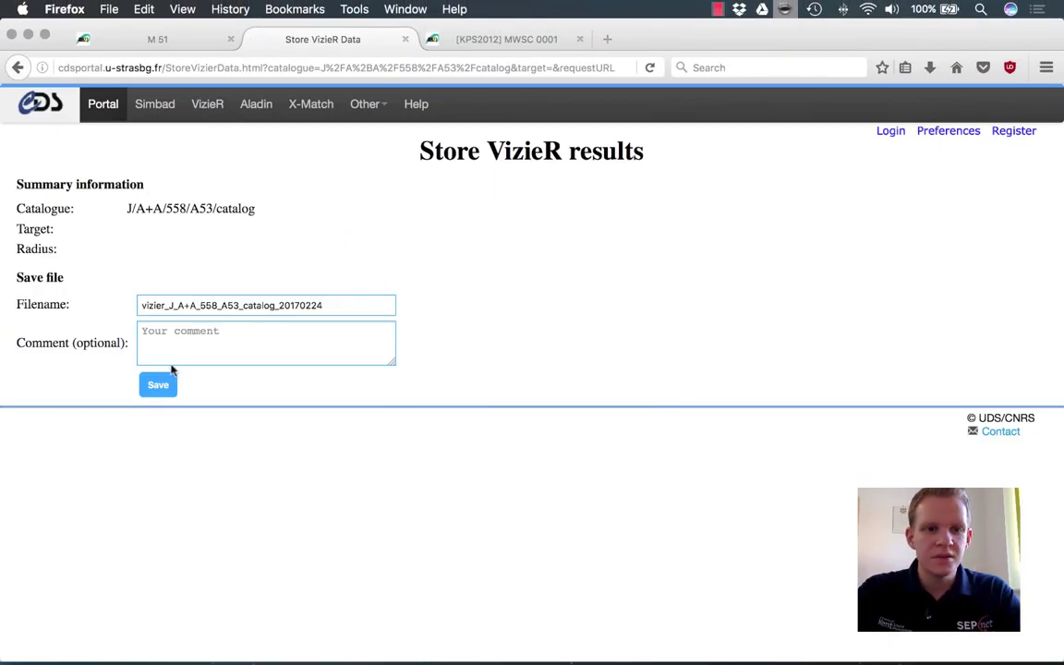
pyautogui.click(162, 387)
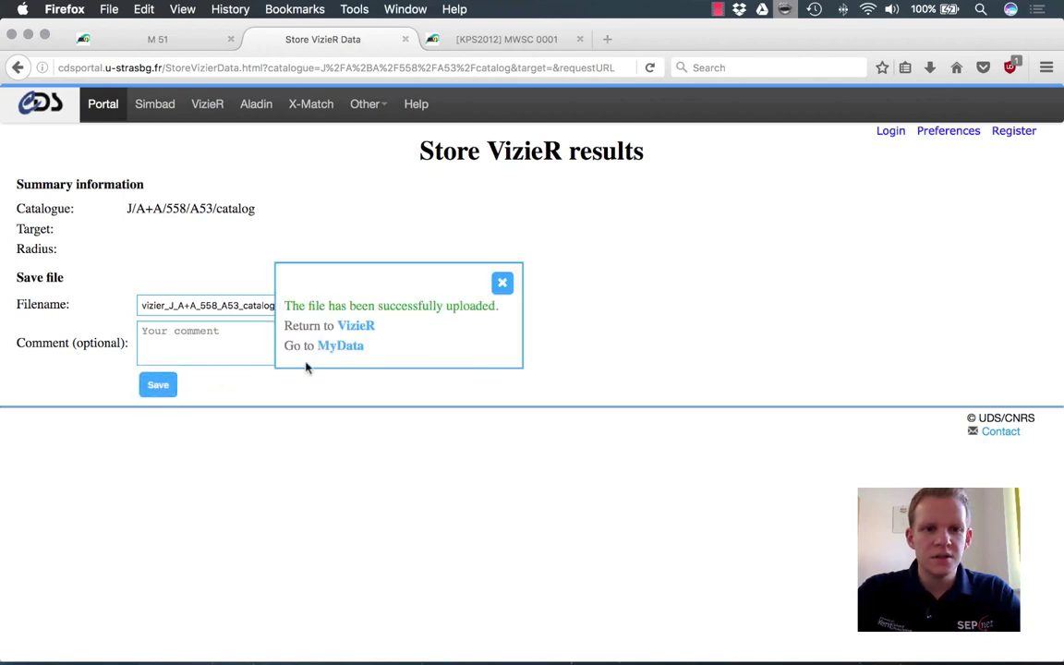
pyautogui.click(333, 352)
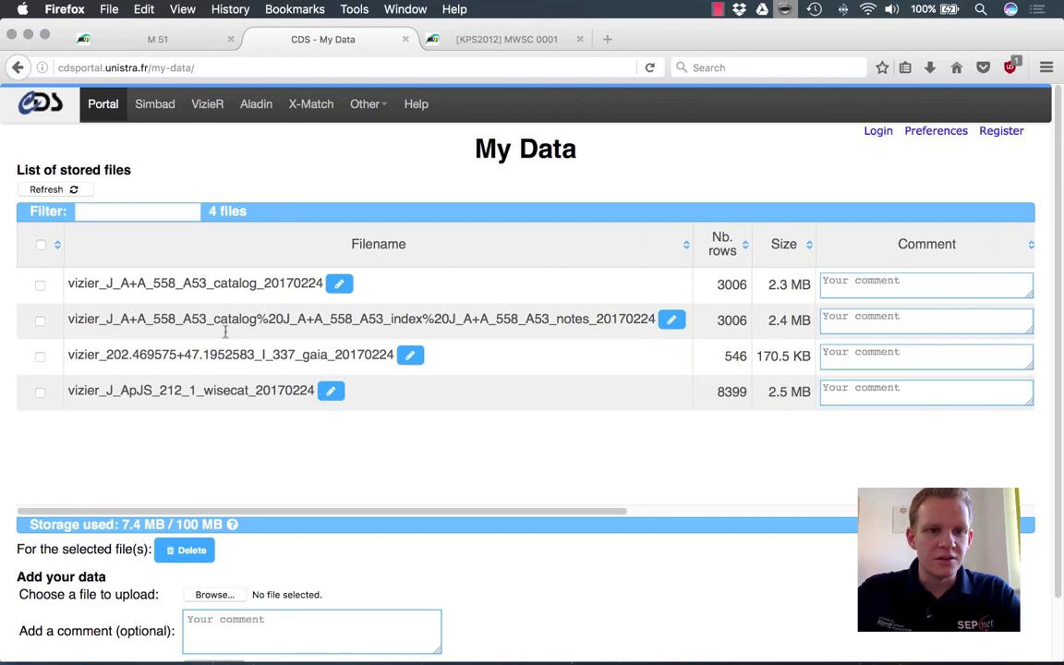
# - Examine the remaining columns of the stored files table, including the upload dates, download formats and file actions
pyautogui.hscroll(10, 216, 433)
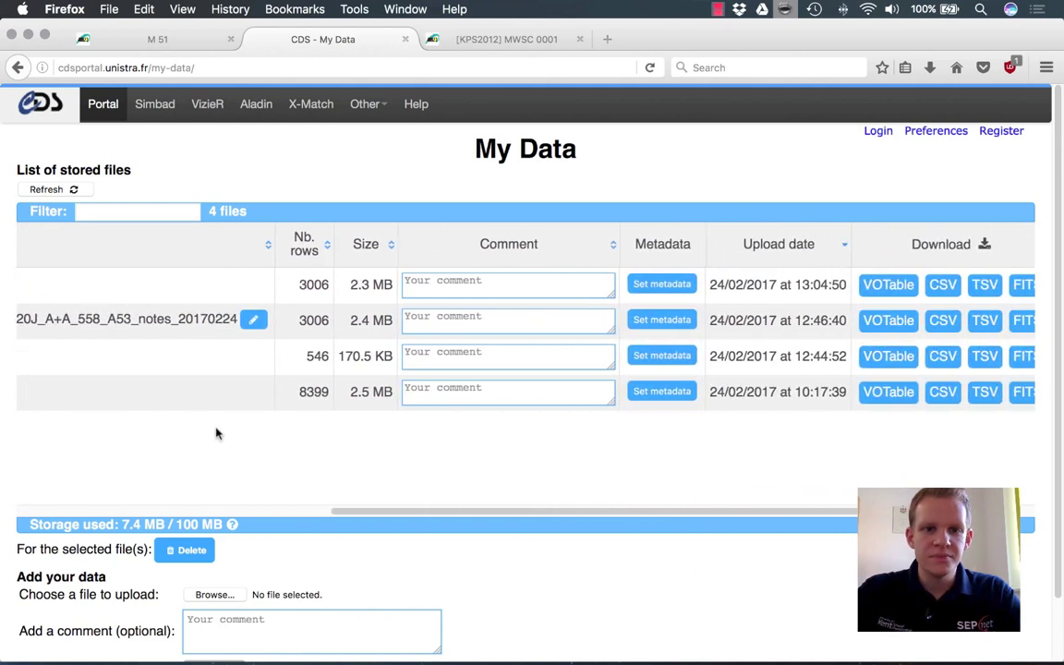
pyautogui.hscroll(4, 349, 418)
pyautogui.hscroll(1, 480, 434)
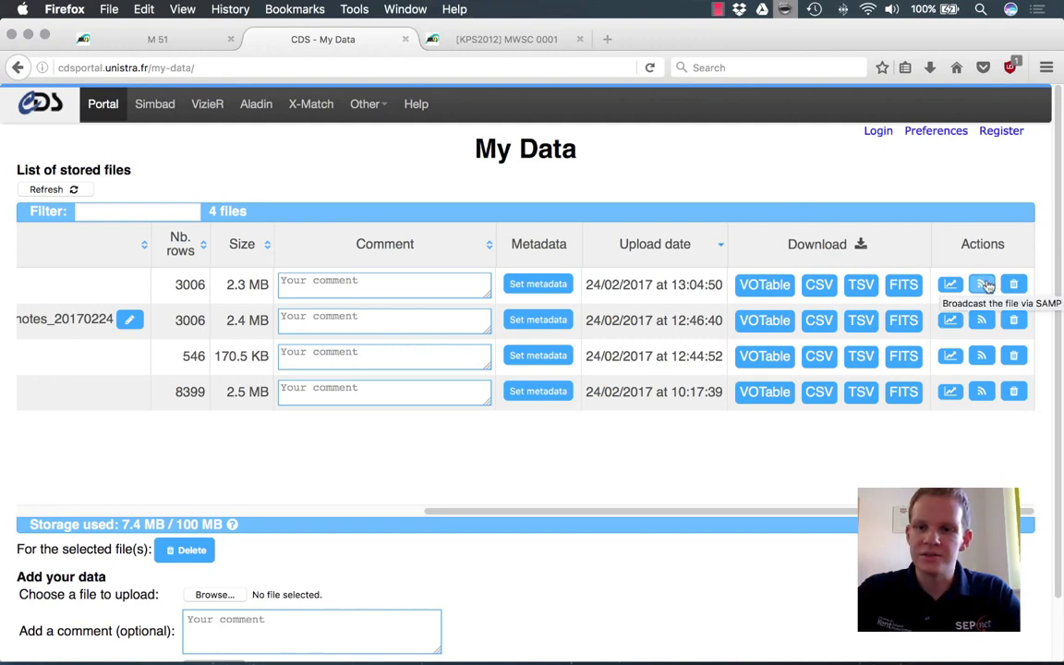
pyautogui.hscroll(-5, 926, 423)
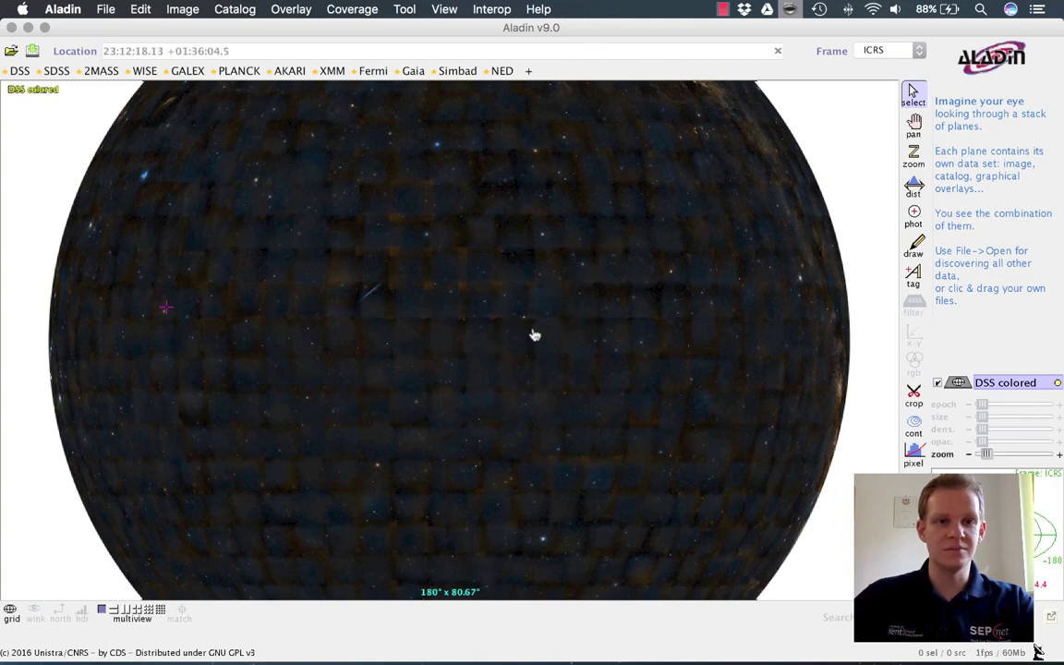
# - Switch to Aladin, explore the DSS colored sky, then centre the view on M42 and zoom in on the nebula
pyautogui.scroll(2, 496, 314)
pyautogui.scroll(-3, 471, 305)
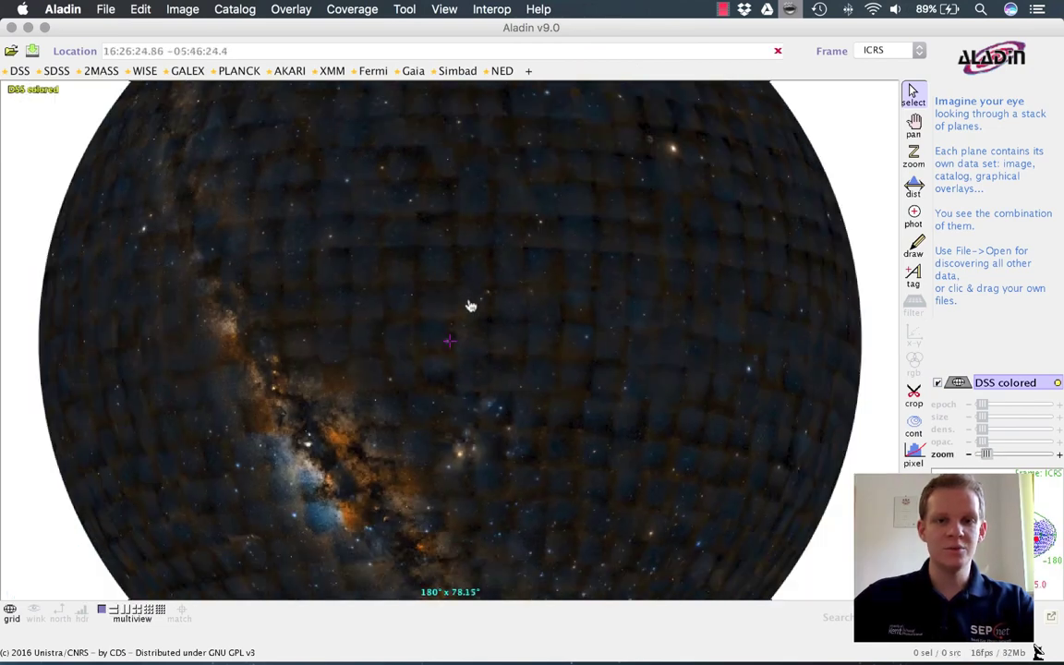
pyautogui.scroll(3, 443, 319)
pyautogui.moveTo(387, 353); pyautogui.dragTo(468, 319)
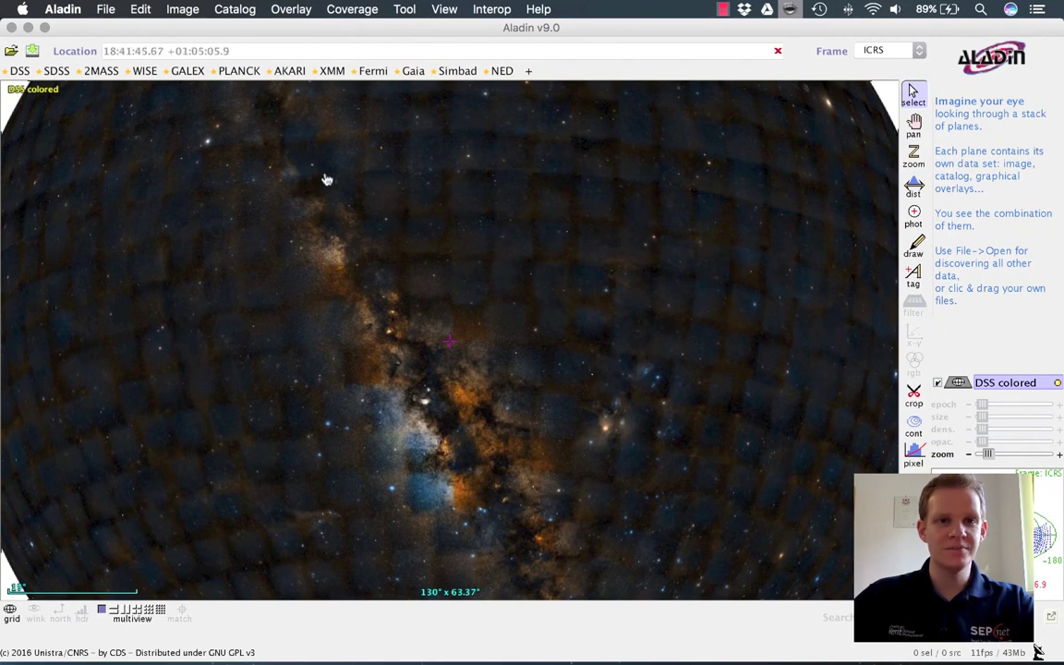
pyautogui.click(260, 53)
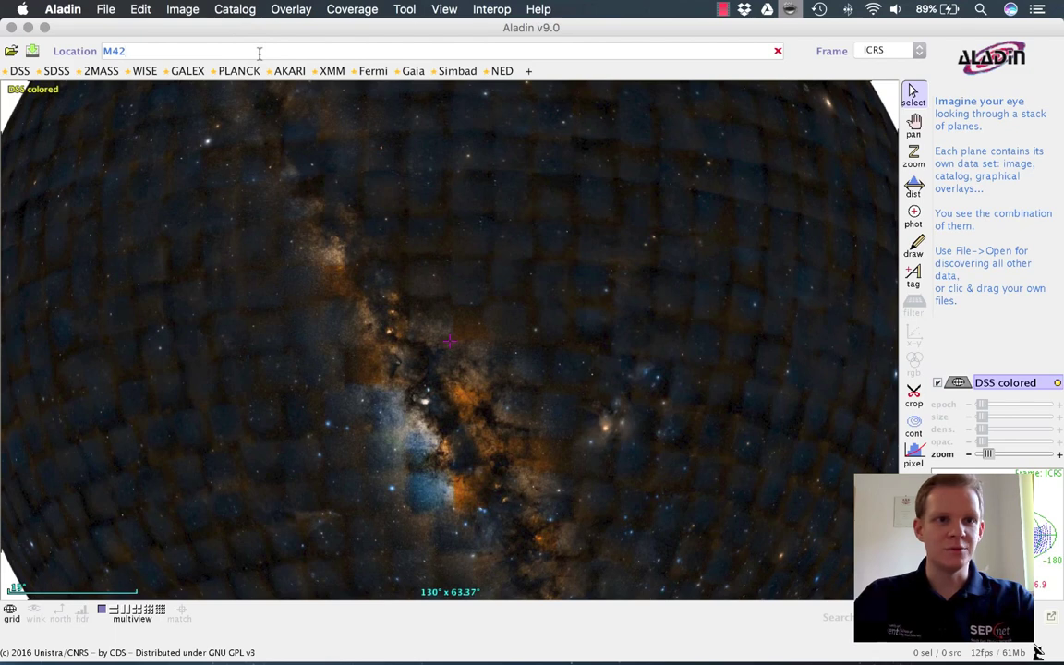
pyautogui.press('Return')
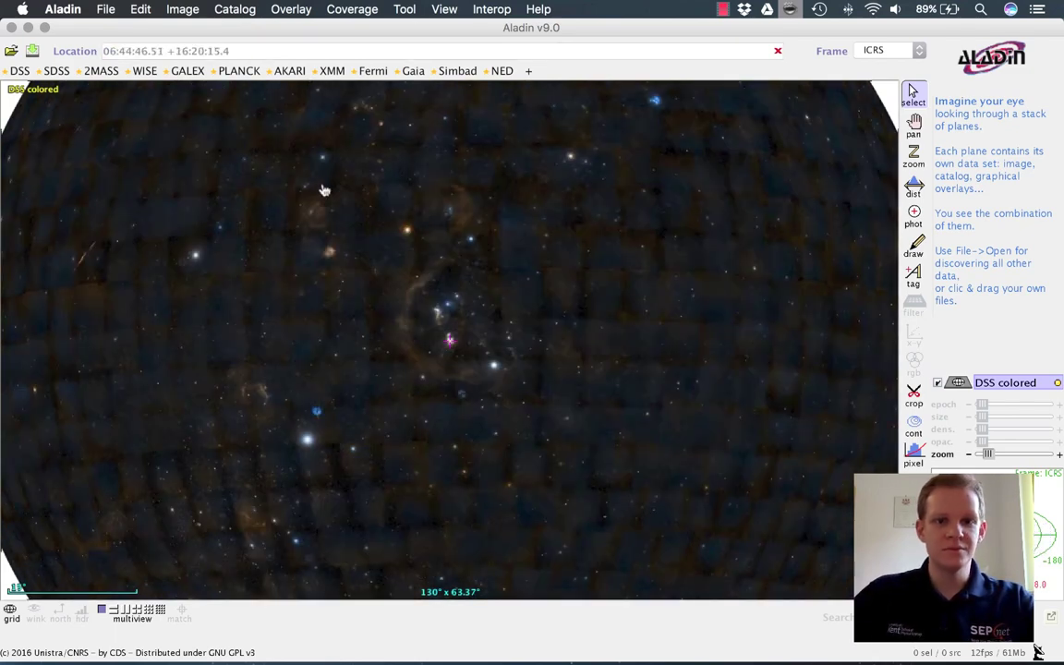
pyautogui.scroll(6, 438, 370)
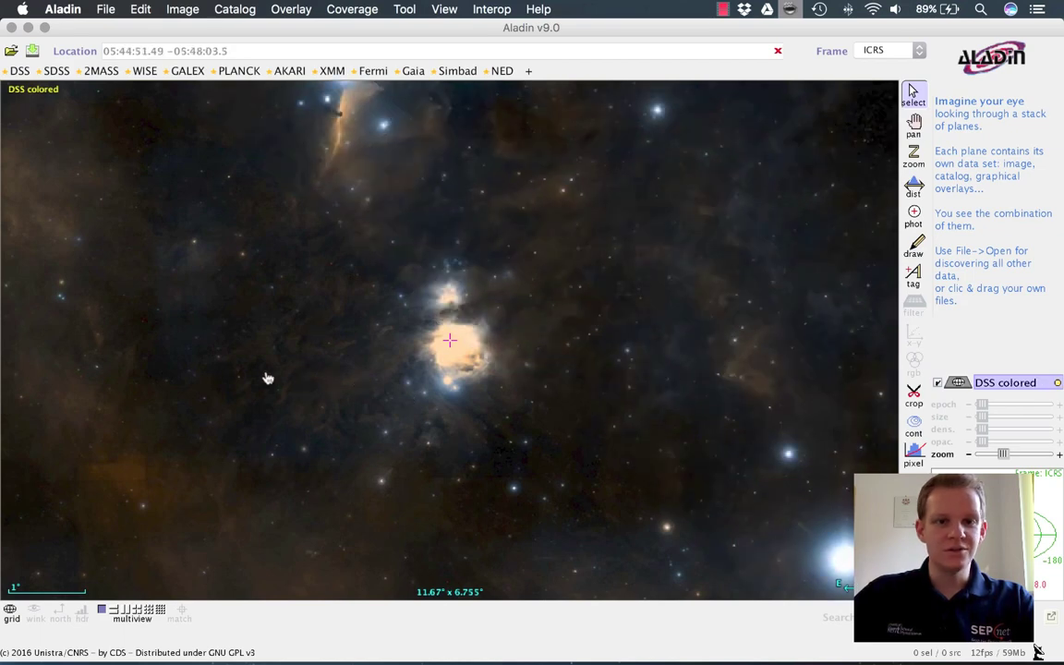
# - Increase the contrast of the DSS colored survey and set the coordinate frame to Gal for a wide view of the sky
pyautogui.moveTo(275, 392); pyautogui.dragTo(230, 403)
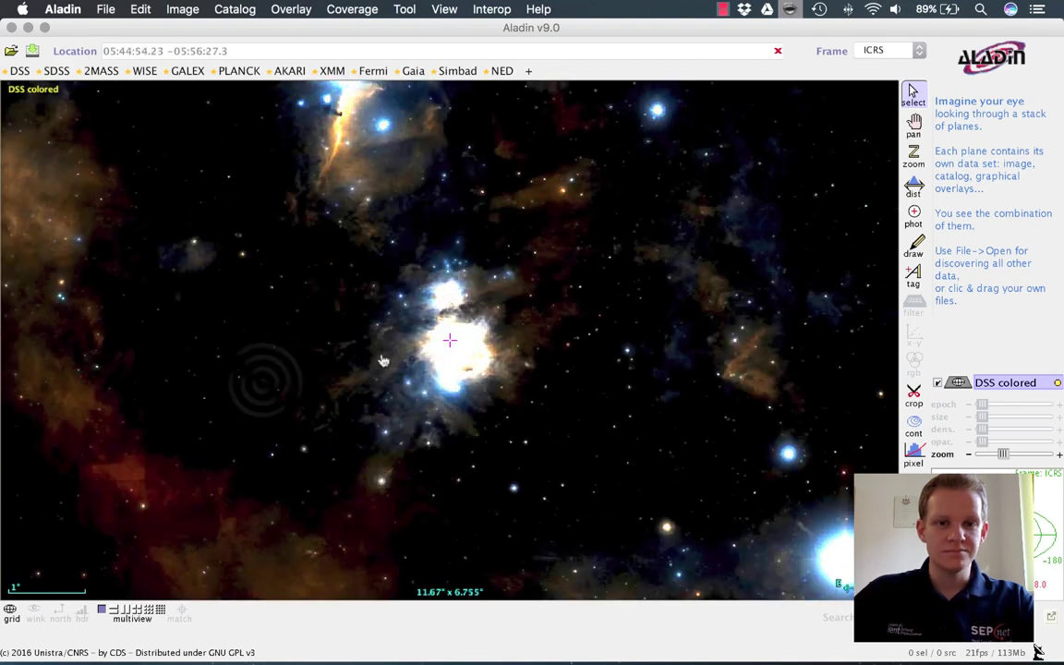
pyautogui.scroll(-3, 517, 327)
pyautogui.scroll(-2, 606, 285)
pyautogui.scroll(2, 613, 241)
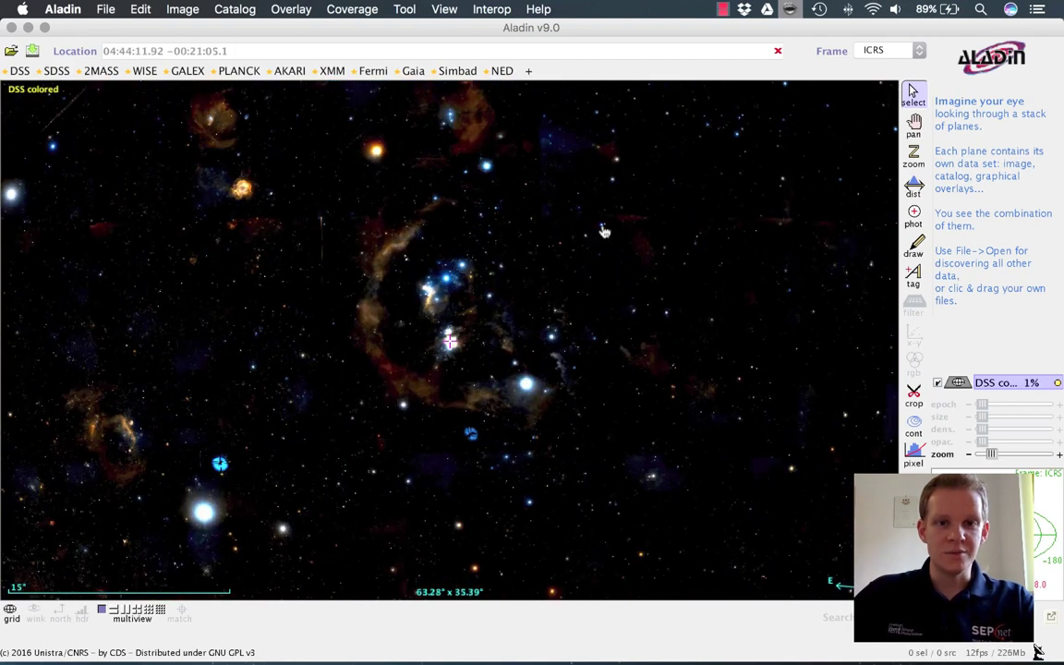
pyautogui.scroll(-4, 540, 327)
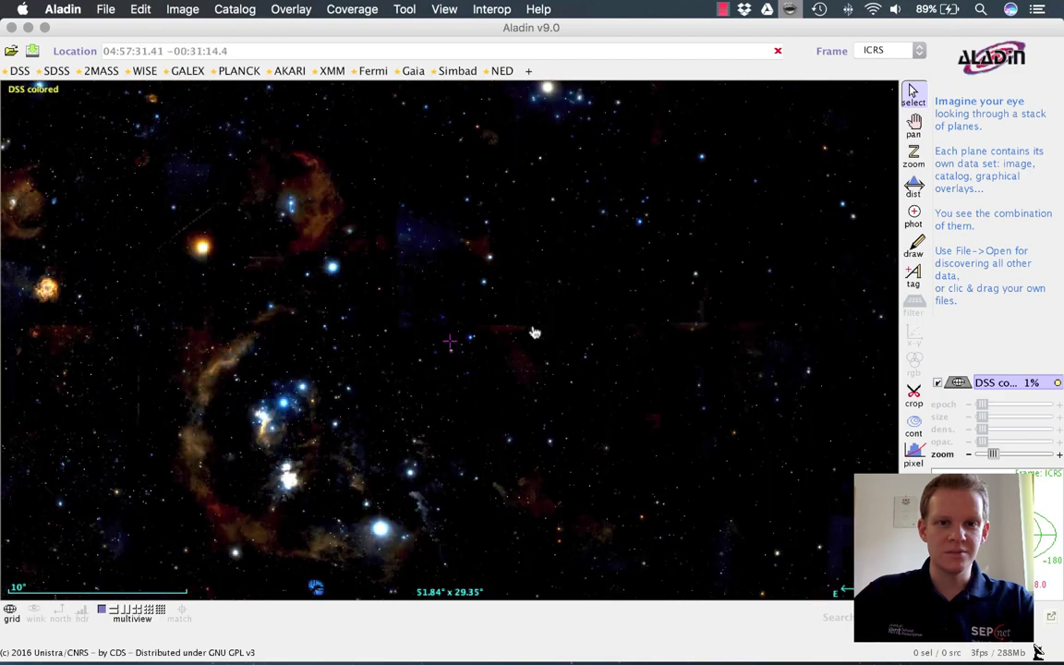
pyautogui.moveTo(535, 313); pyautogui.dragTo(568, 227)
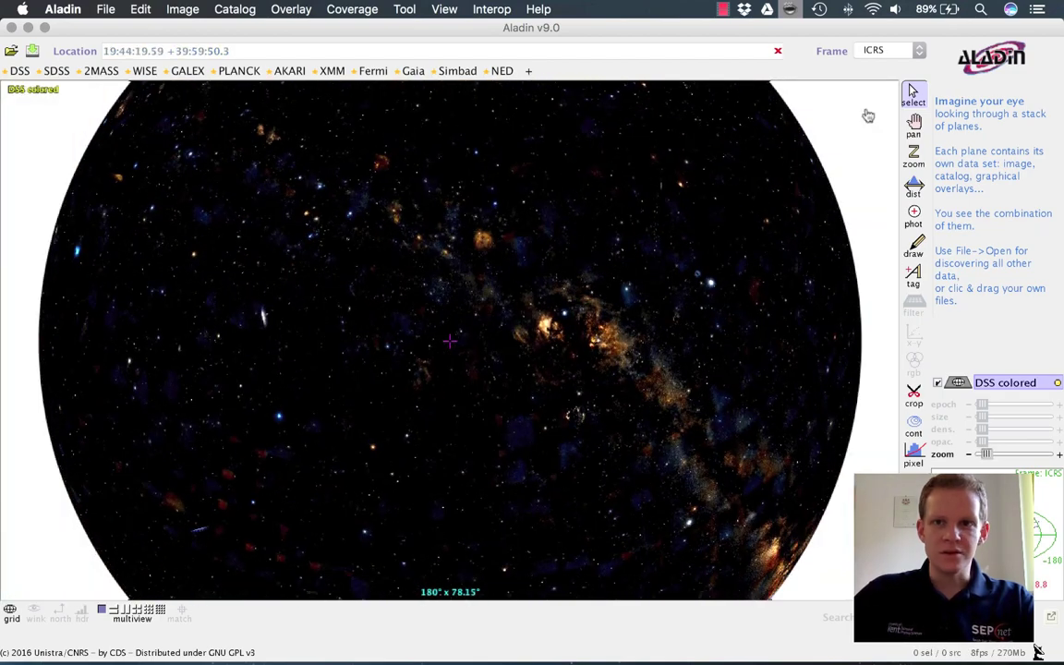
pyautogui.click(877, 50)
pyautogui.click(872, 90)
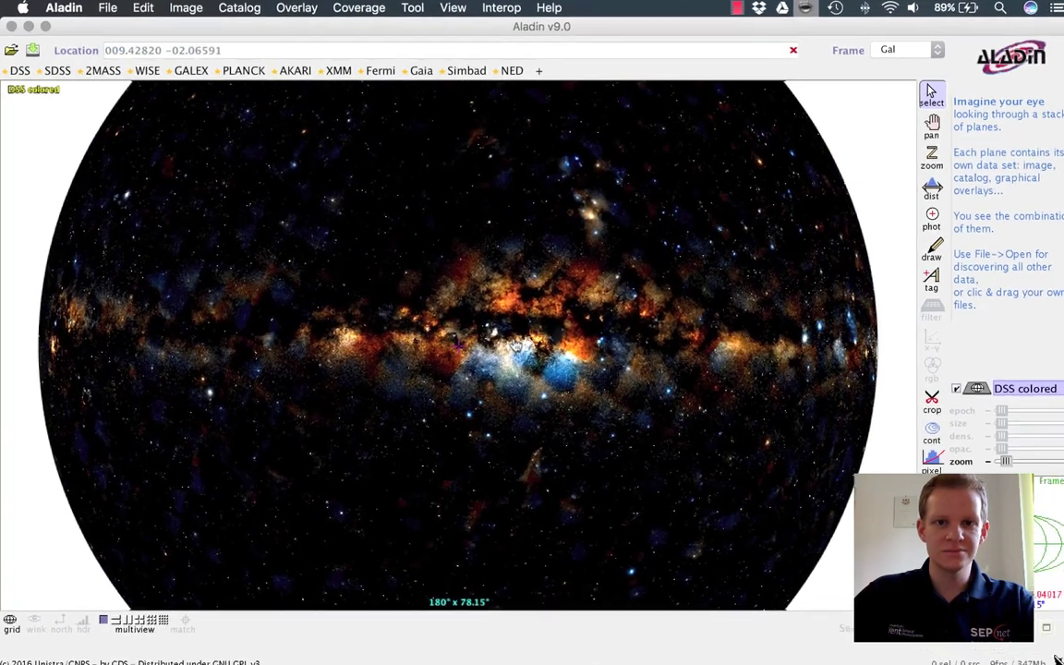
# - Open the server selector and query the Aladin image server for images of M51
pyautogui.click(11, 50)
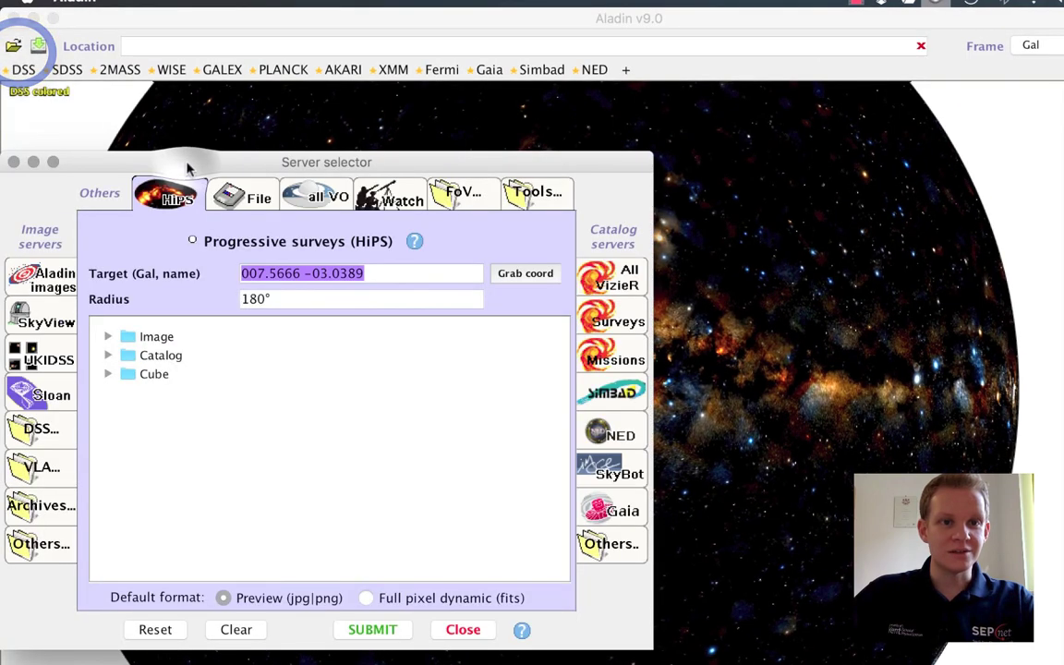
pyautogui.moveTo(188, 168); pyautogui.dragTo(235, 162)
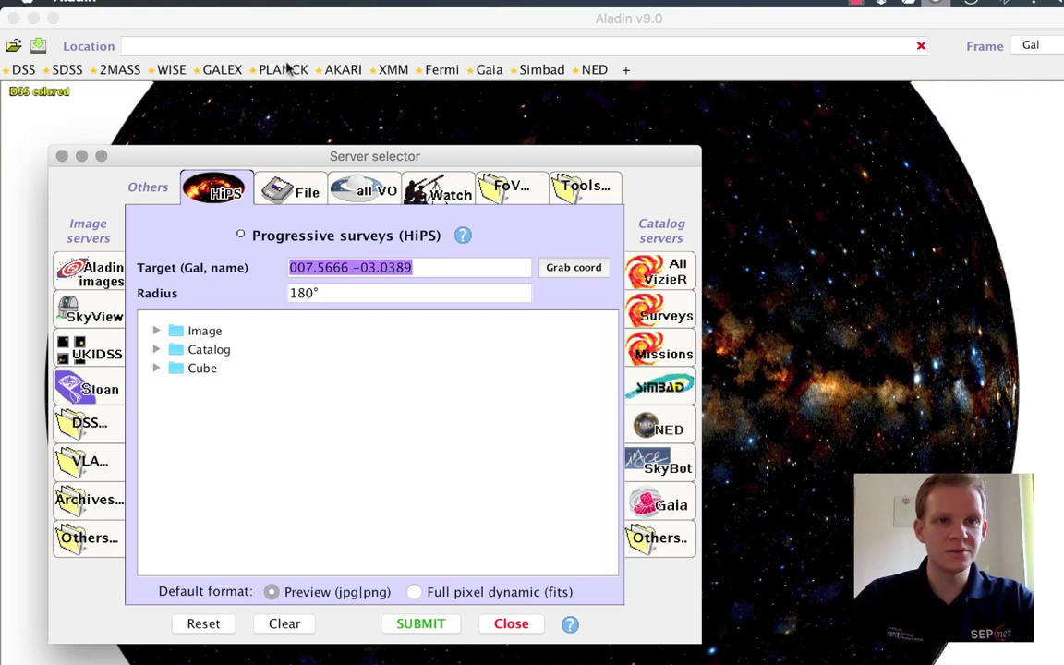
pyautogui.click(90, 273)
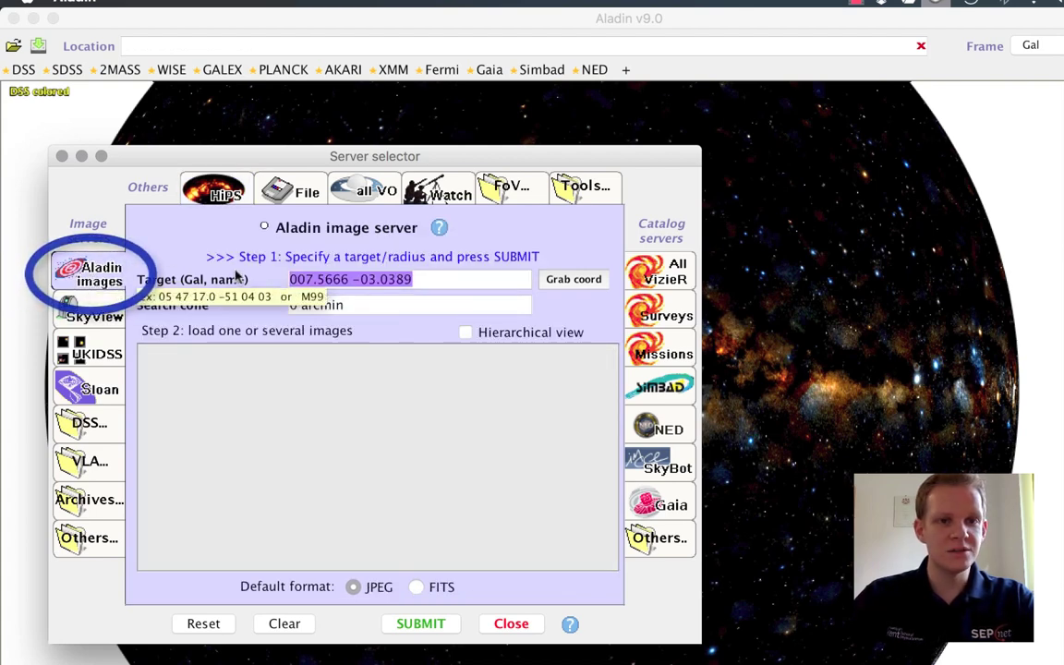
pyautogui.write('M51')
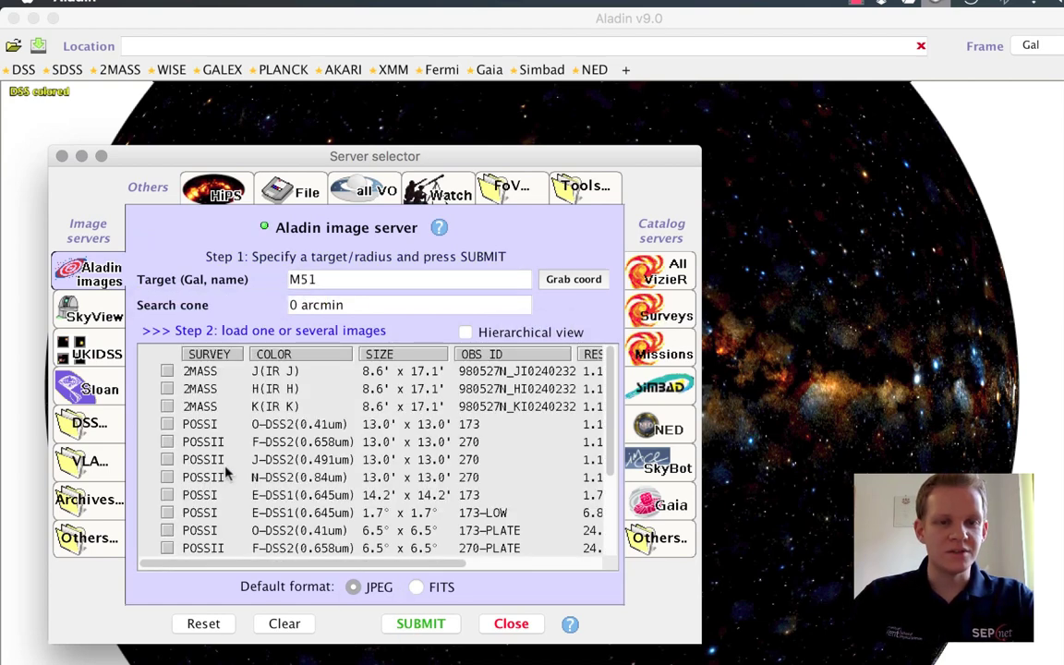
# - Load the 13.0' x 13.0' POSSII F-DSS2(0.658um) image of M51 and close the server selector
pyautogui.click(388, 443)
pyautogui.click(342, 388)
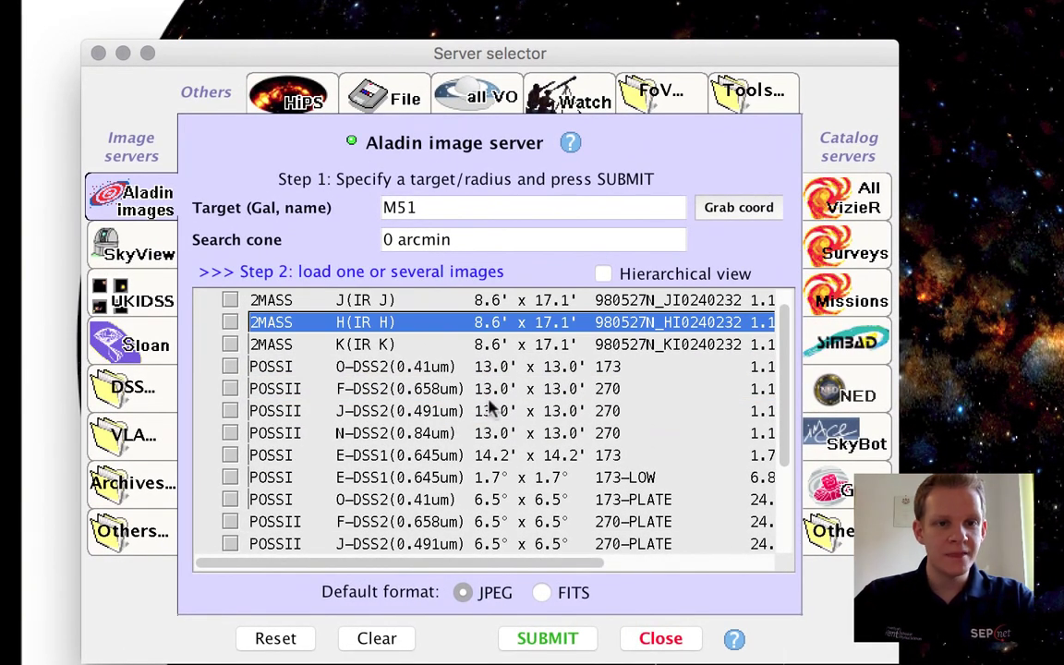
pyautogui.click(340, 389)
pyautogui.click(230, 389)
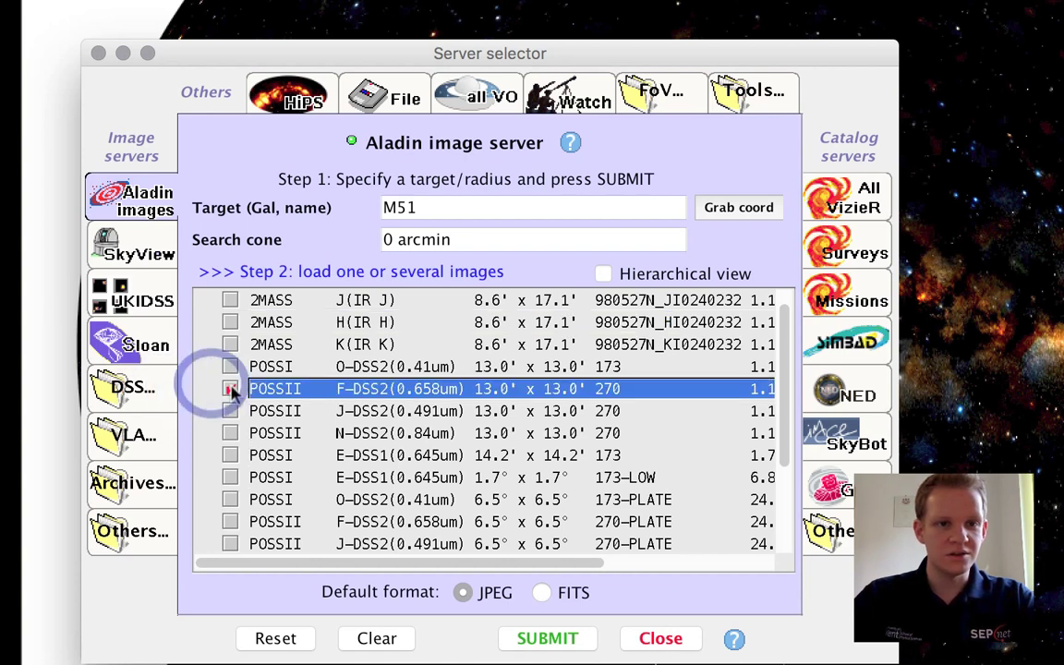
pyautogui.click(545, 637)
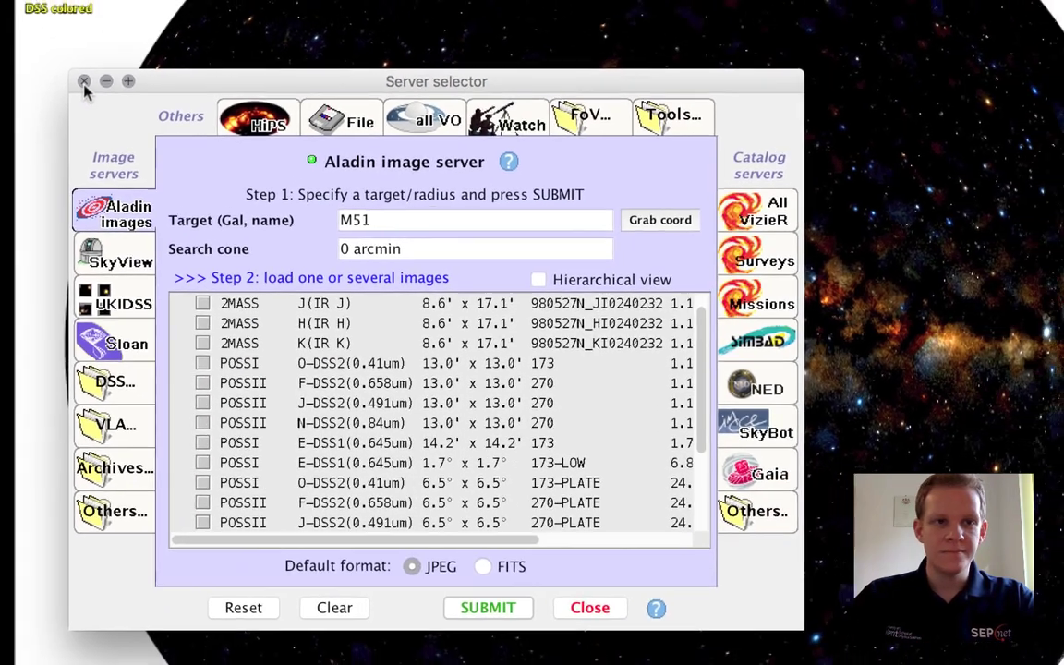
pyautogui.click(99, 52)
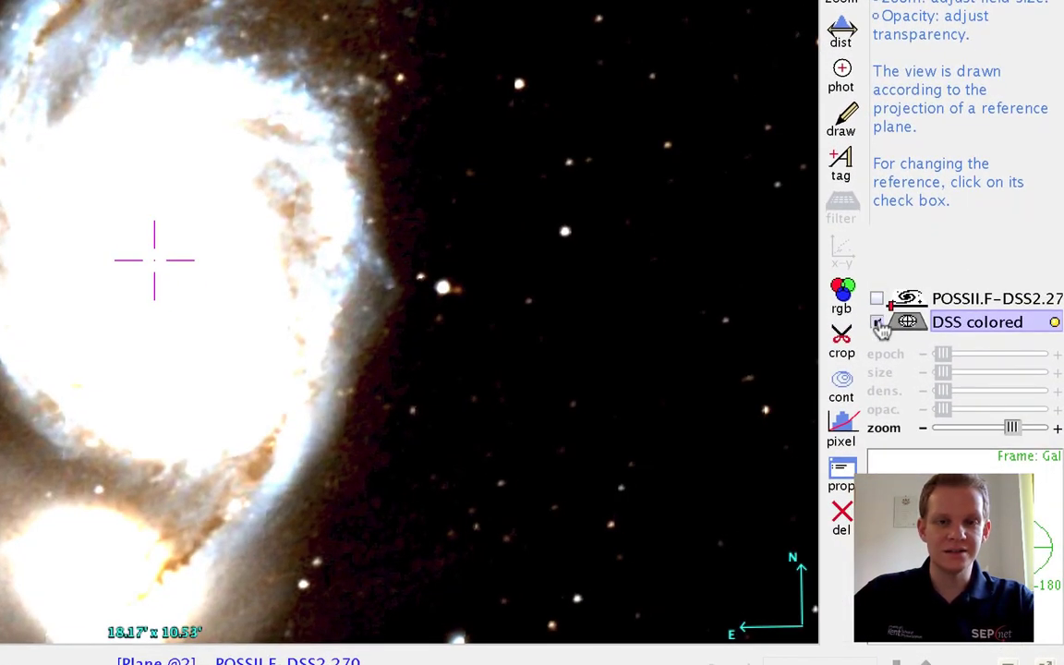
# - Make the POSSII.F-DSS2 plane the reference view and increase the contrast of the galaxy image
pyautogui.click(876, 299)
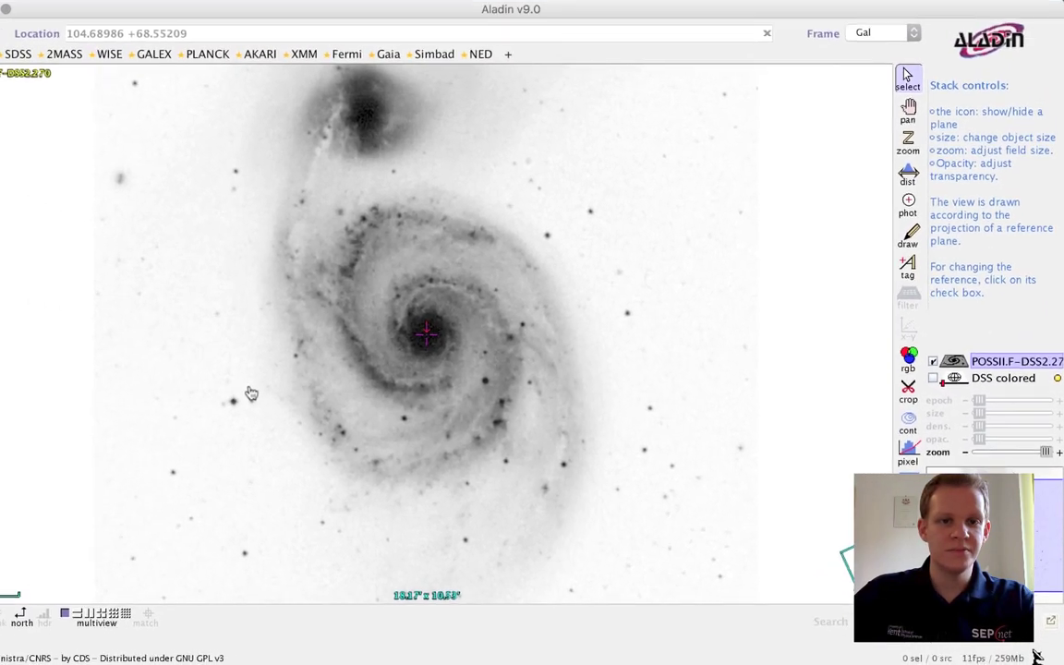
pyautogui.moveTo(323, 391); pyautogui.dragTo(565, 352)
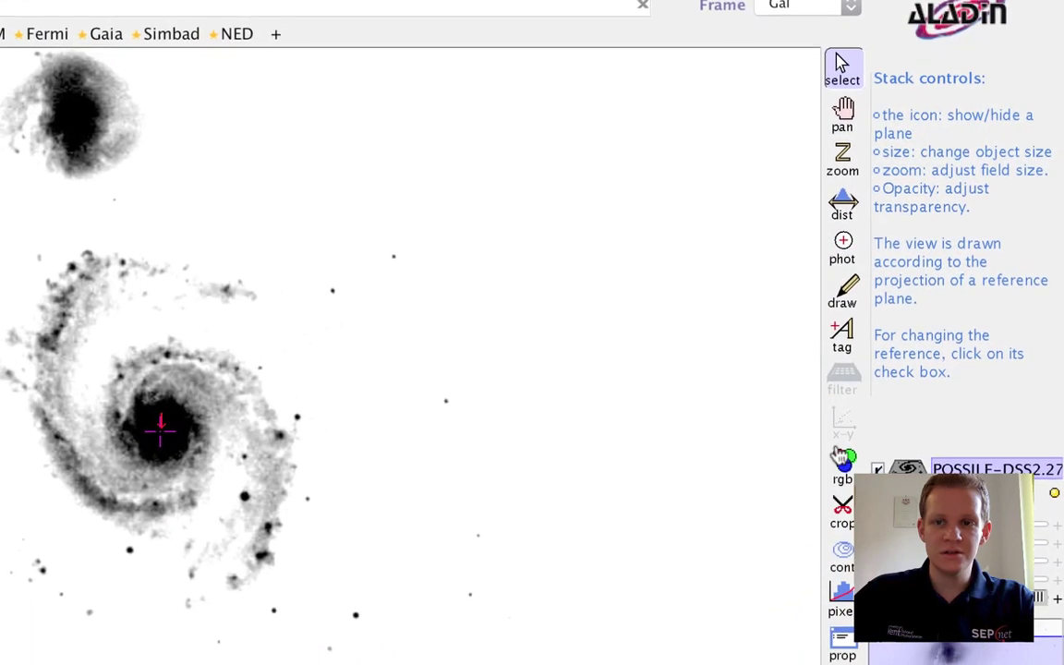
# - Measure the distance across the spiral arms of M51 and hide the resulting drawing plane
pyautogui.click(841, 205)
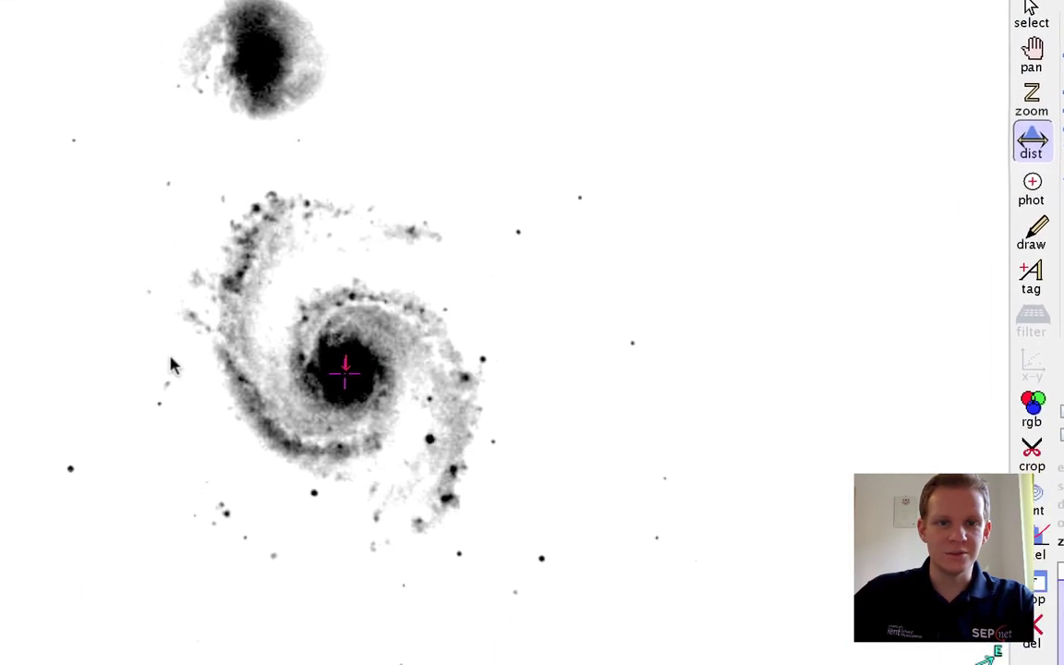
pyautogui.moveTo(173, 361); pyautogui.dragTo(517, 360)
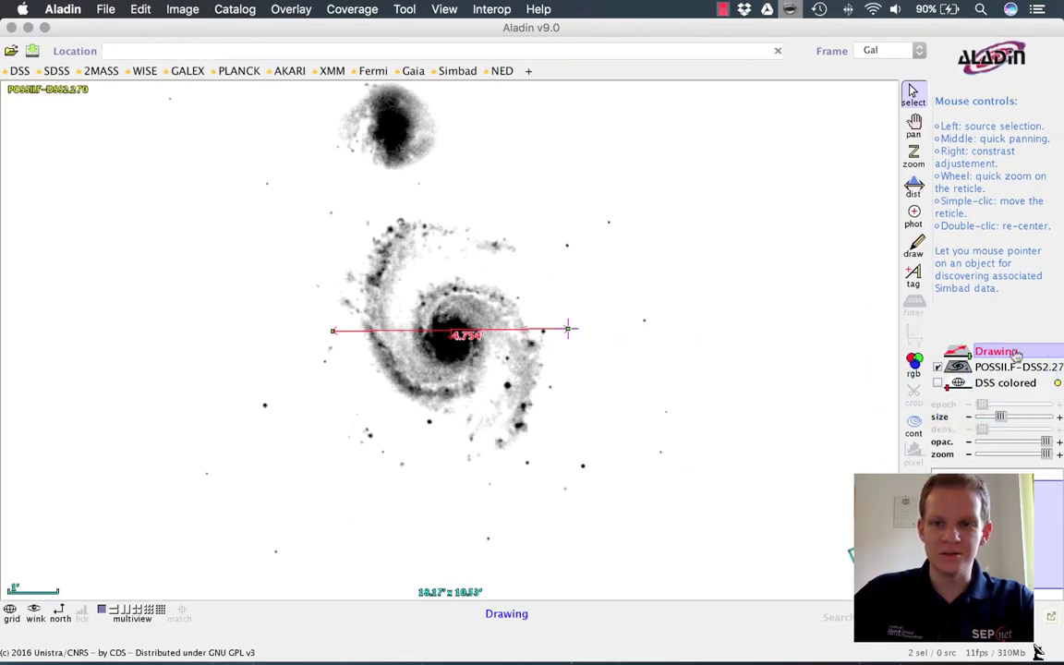
pyautogui.click(964, 356)
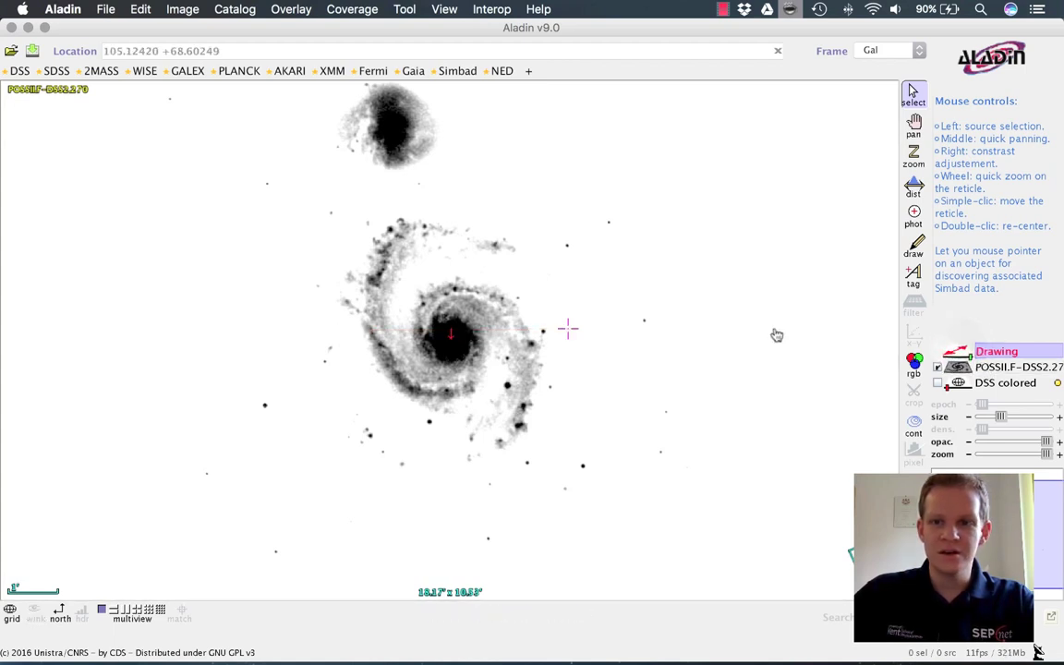
# - Plot isocontours at 4 evenly spaced levels on the M51 image and adjust the image contrast
pyautogui.click(914, 425)
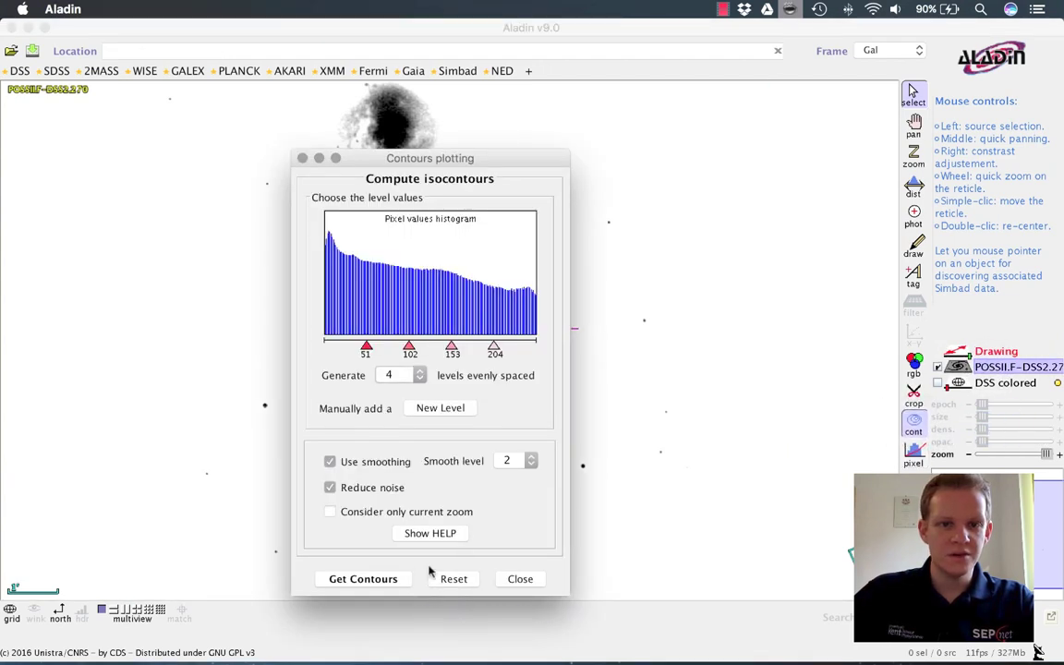
pyautogui.click(363, 579)
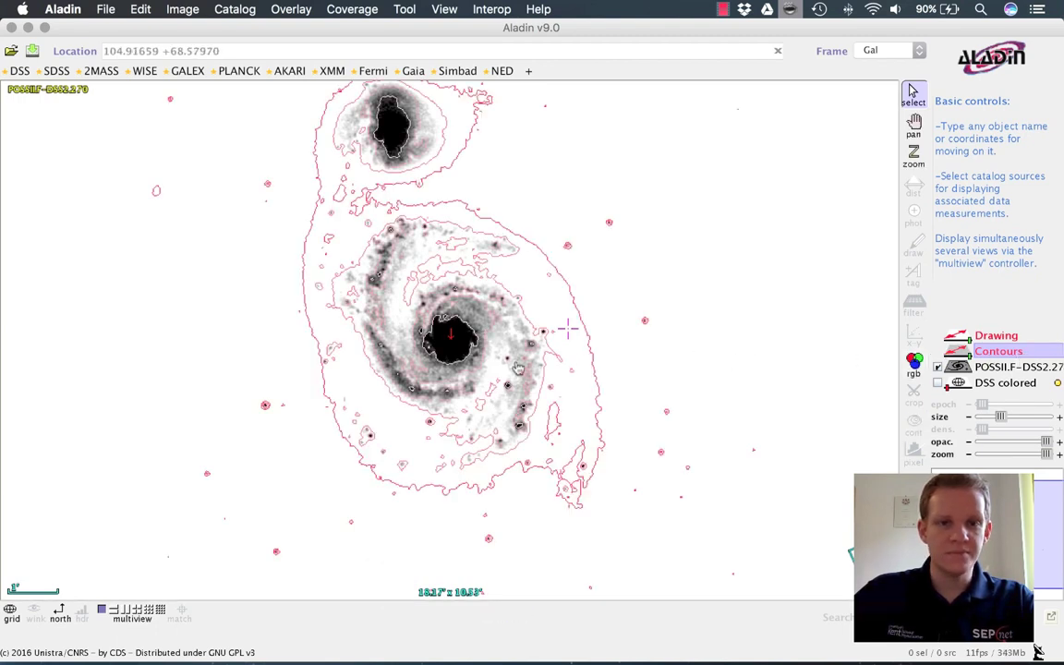
pyautogui.moveTo(469, 450); pyautogui.dragTo(517, 462)
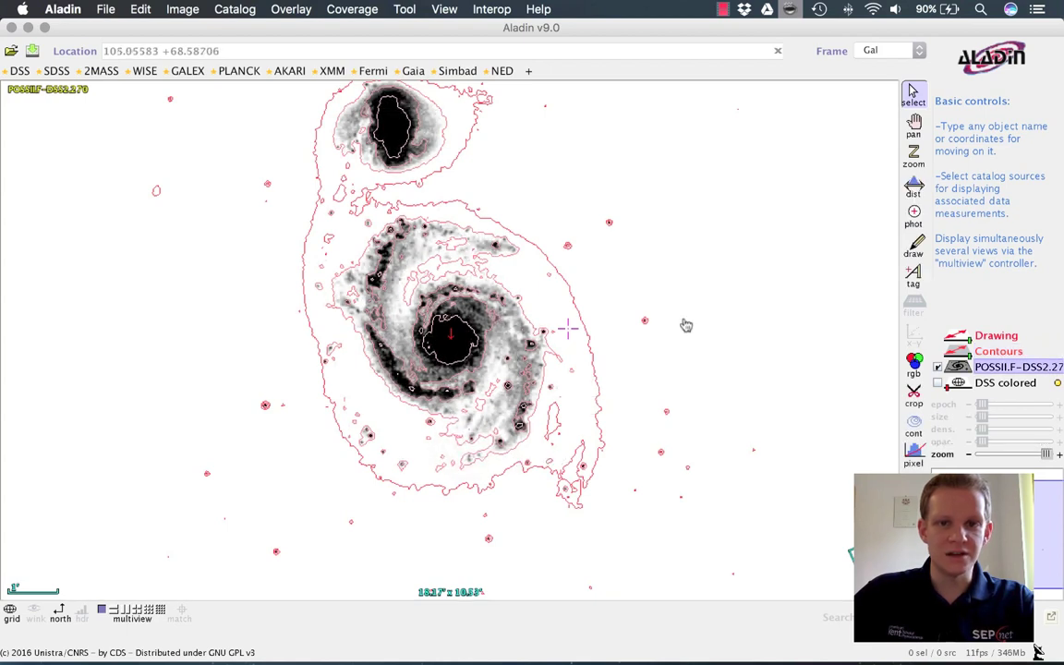
# - Plot a second set of isocontours with 3 levels, lowering the first level to 23
pyautogui.click(913, 423)
pyautogui.moveTo(367, 346)
pyautogui.mouseDown()
pyautogui.moveTo(351, 348)
pyautogui.moveTo(435, 347)
pyautogui.mouseUp()
pyautogui.click(419, 374)
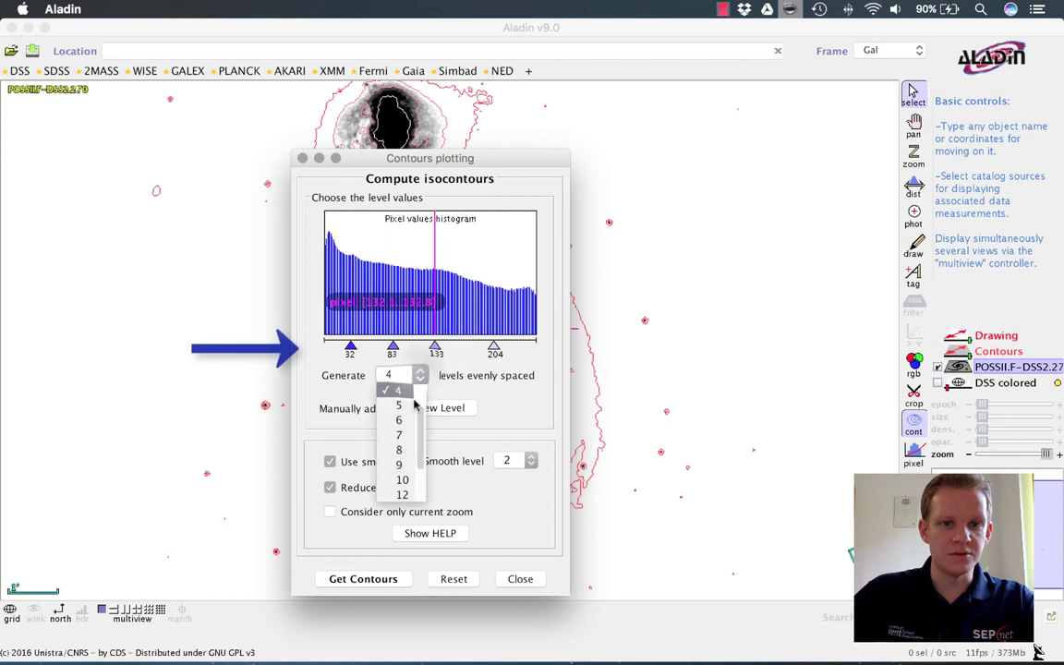
pyautogui.scroll(1, 406, 425)
pyautogui.click(399, 397)
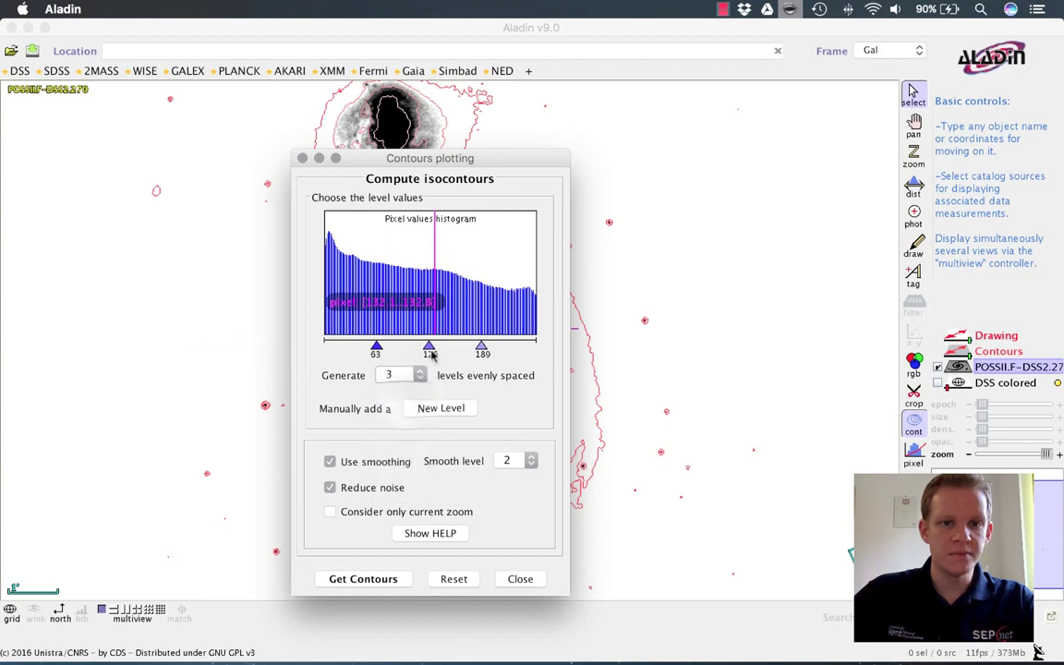
pyautogui.moveTo(376, 349); pyautogui.dragTo(342, 347)
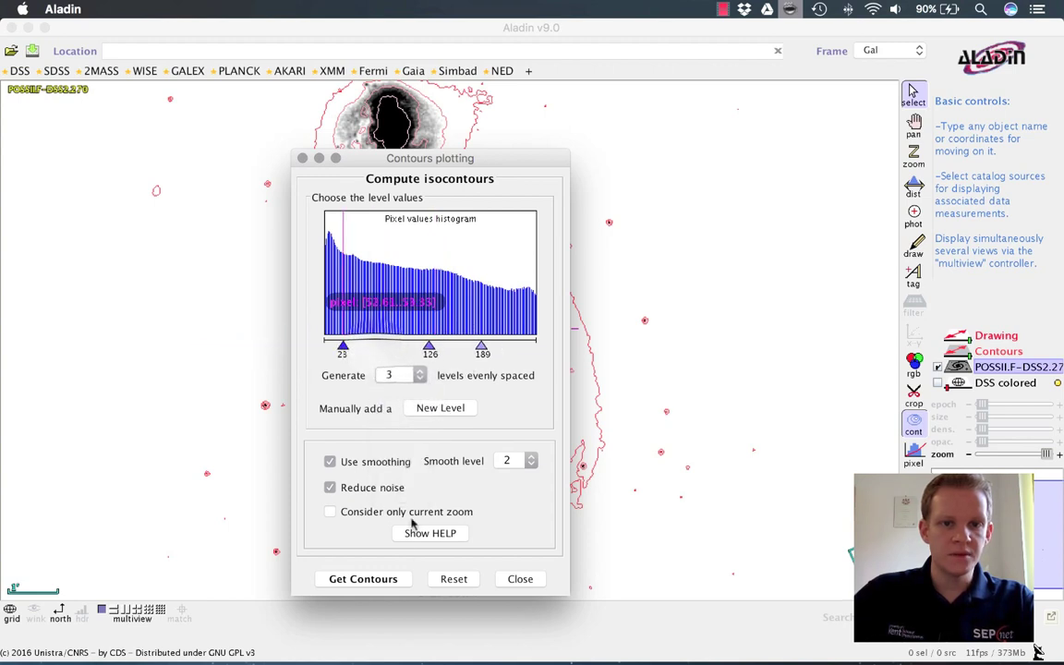
pyautogui.click(383, 581)
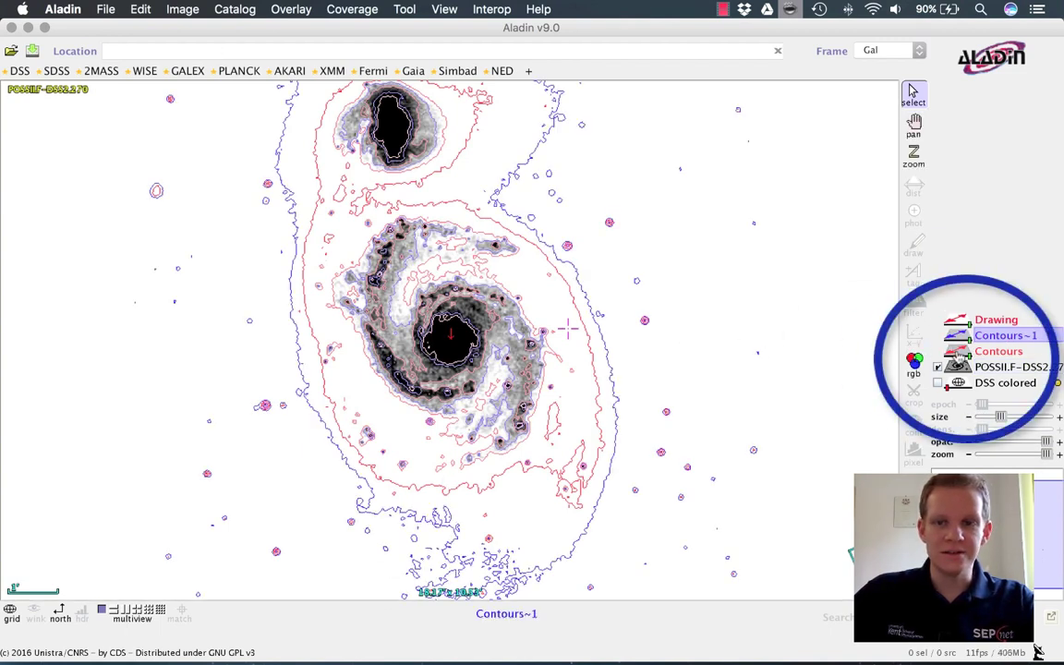
# - Toggle the first Contours plane to compare both contour sets, and leave it hidden
pyautogui.click(968, 352)
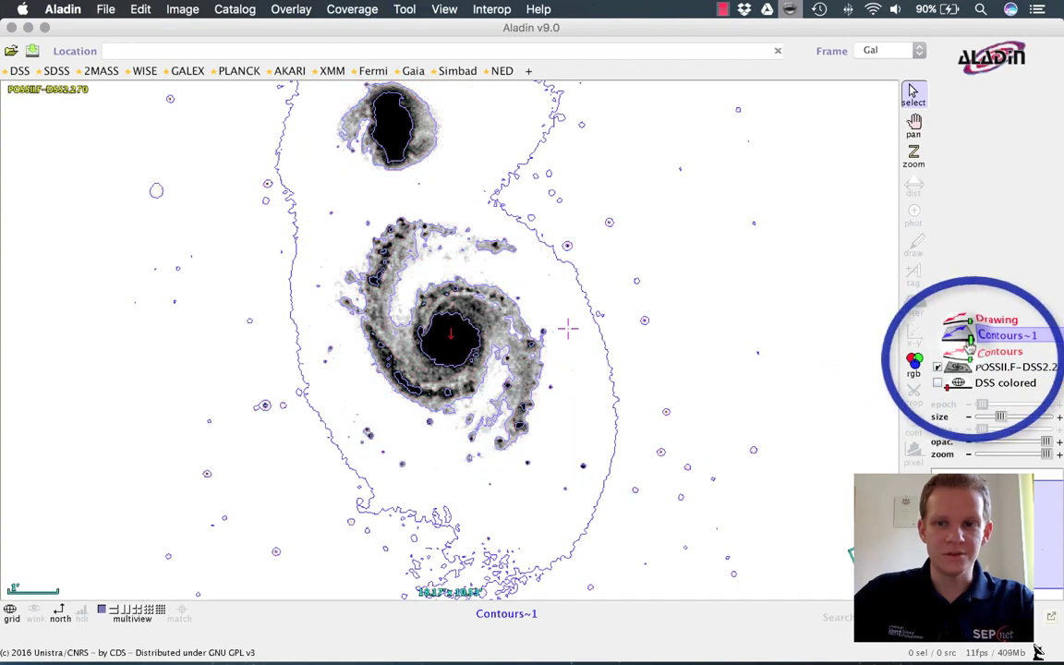
pyautogui.click(963, 352)
pyautogui.click(963, 352)
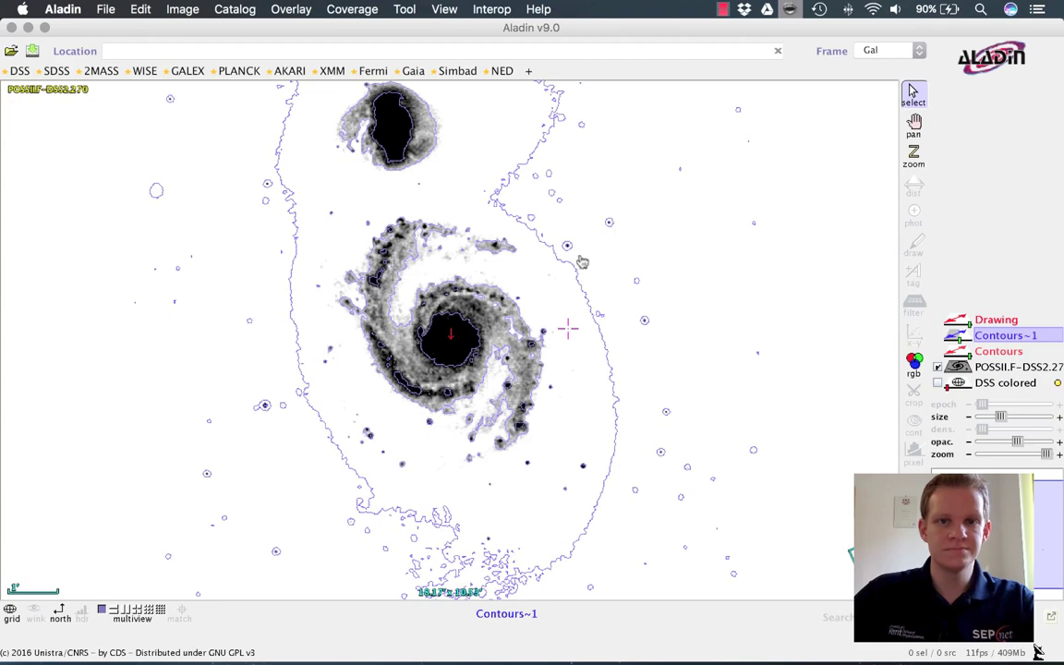
# - Load the SIMBAD sources within a 30' radius of M51 as a catalogue plane, filtered to Galaxy objects
pyautogui.click(313, 252)
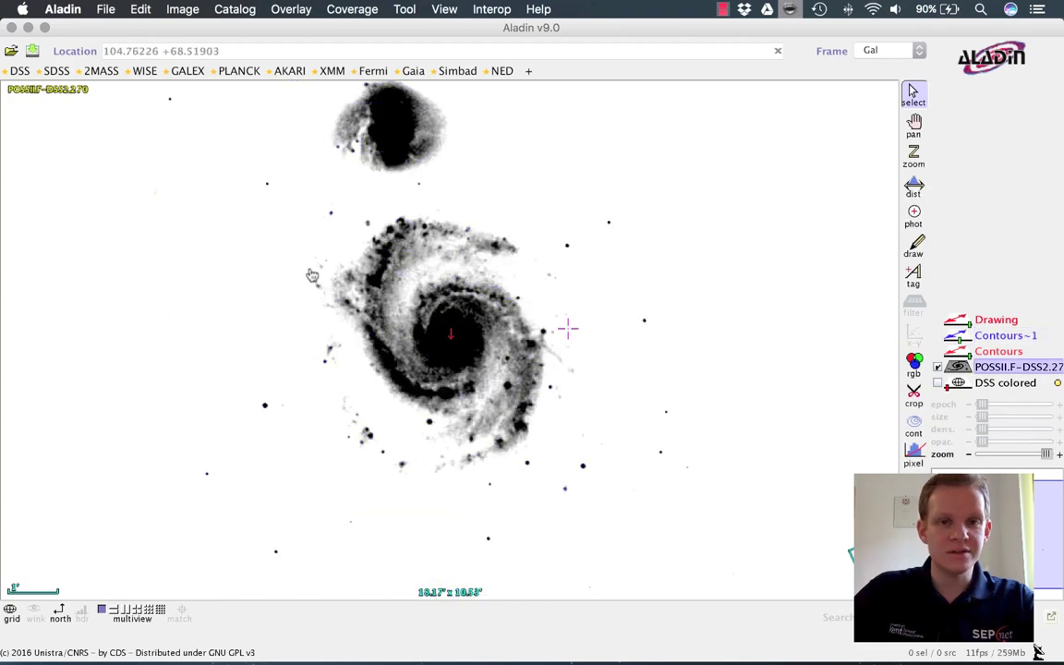
pyautogui.click(20, 71)
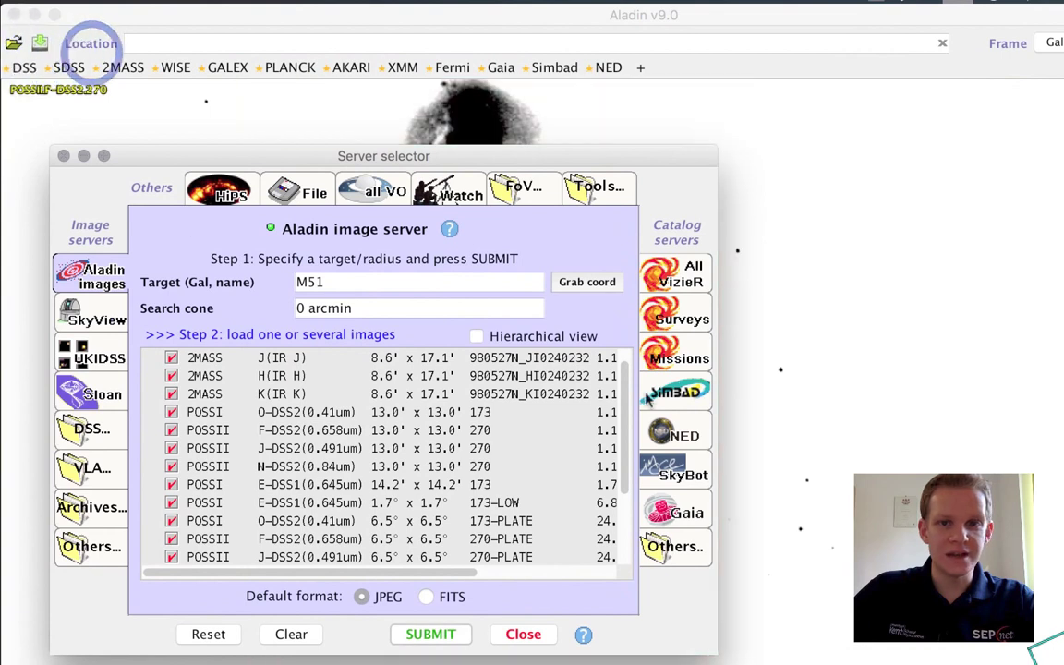
pyautogui.click(651, 396)
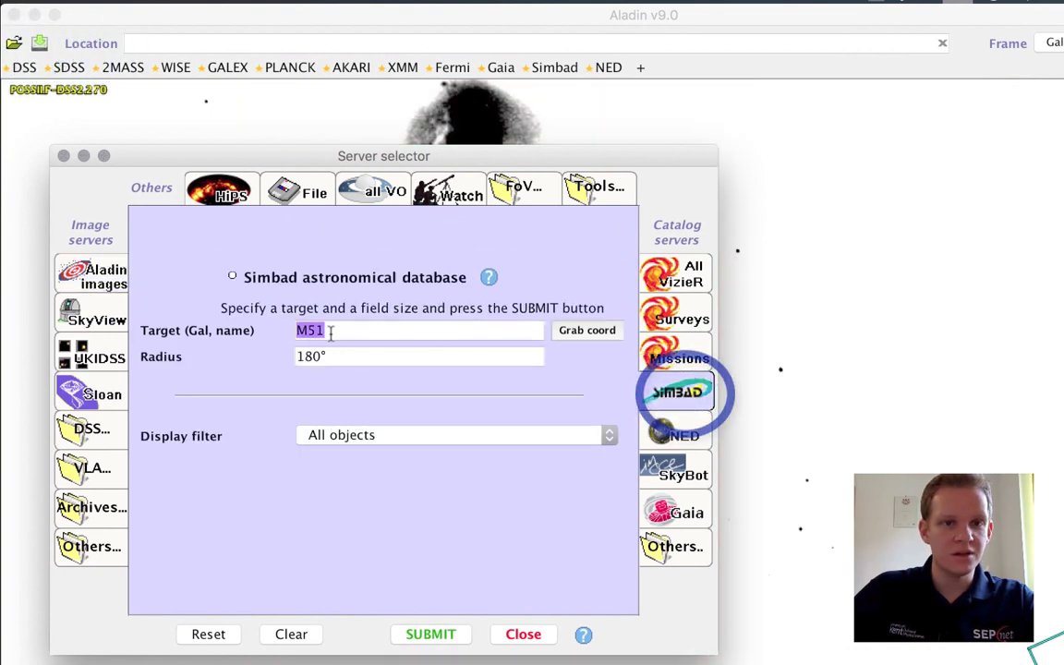
pyautogui.moveTo(340, 356); pyautogui.dragTo(298, 357)
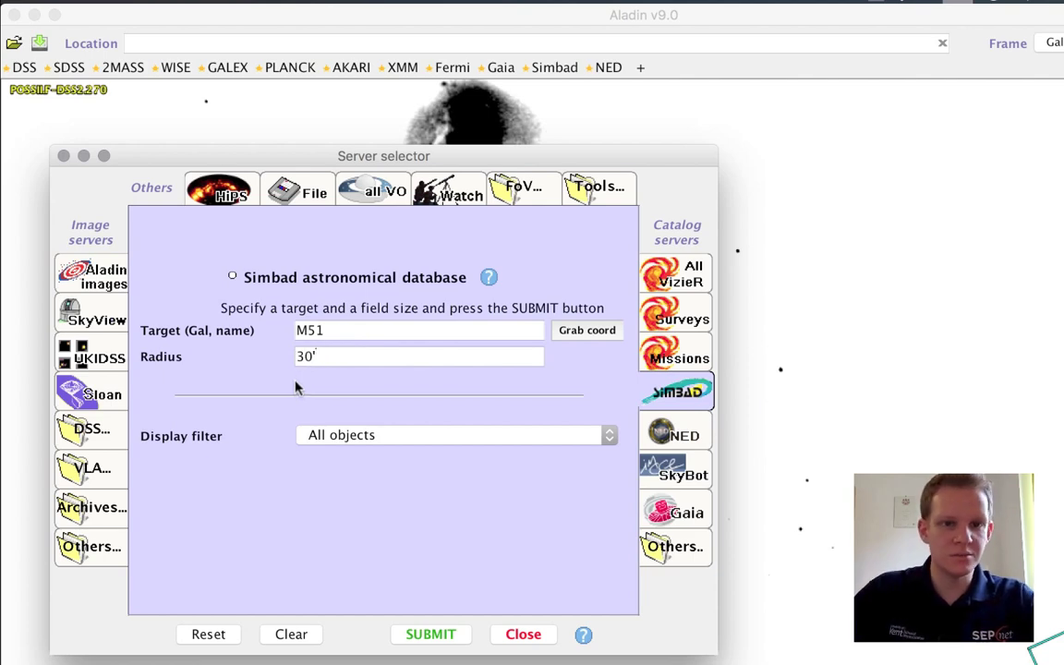
pyautogui.click(344, 441)
pyautogui.click(358, 490)
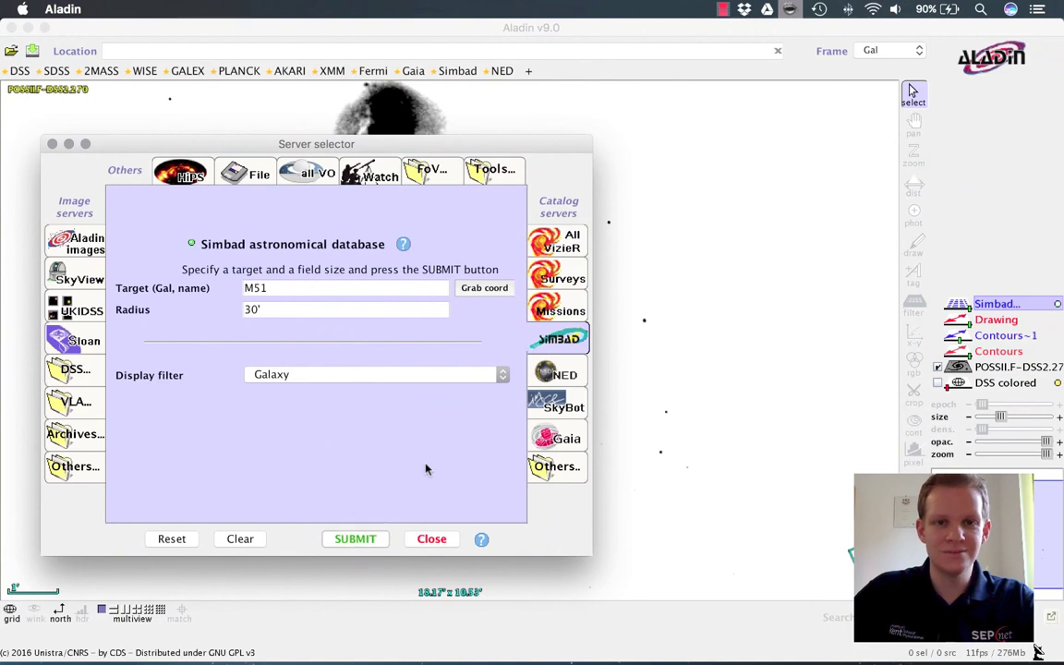
pyautogui.click(53, 145)
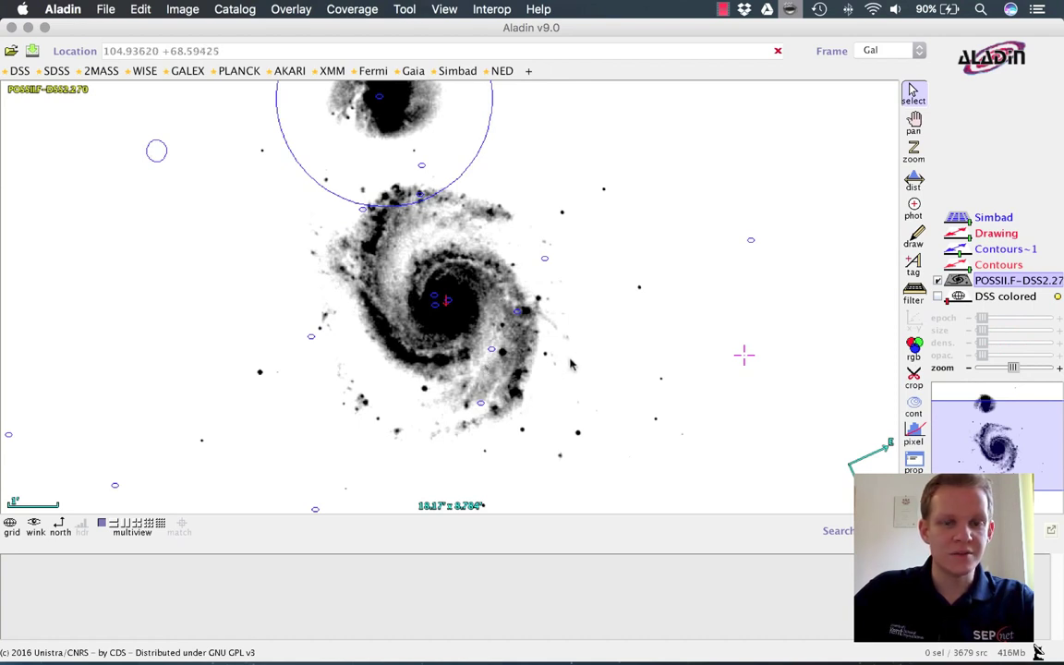
# - Inspect the catalogue records of a single SIMBAD source beside M51 and of the group around its core, and hide the Simbad plane
pyautogui.click(545, 258)
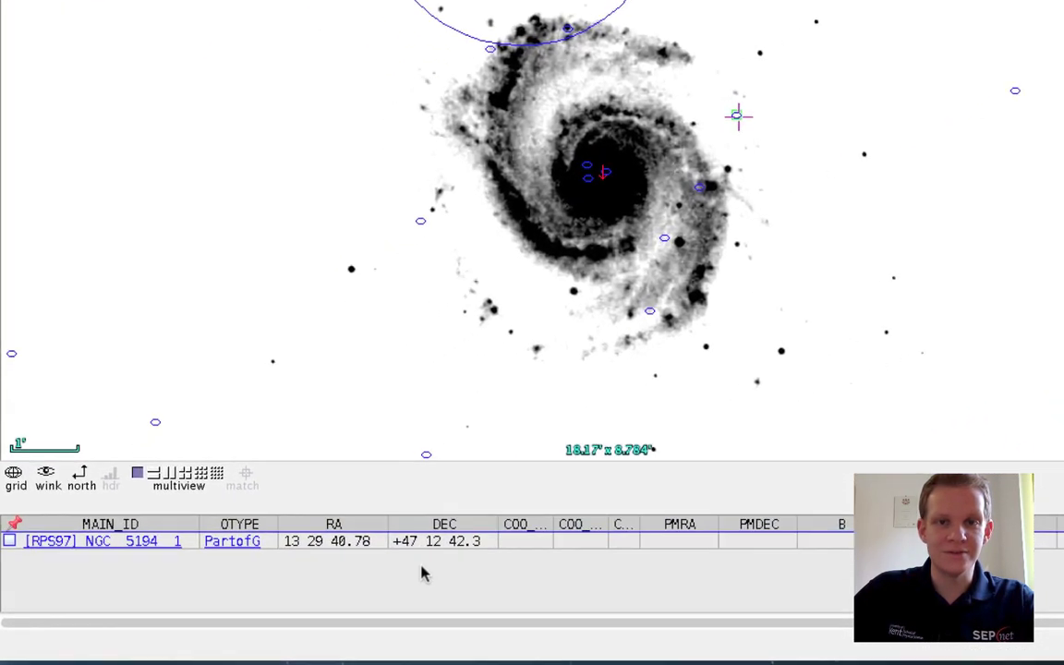
pyautogui.click(271, 539)
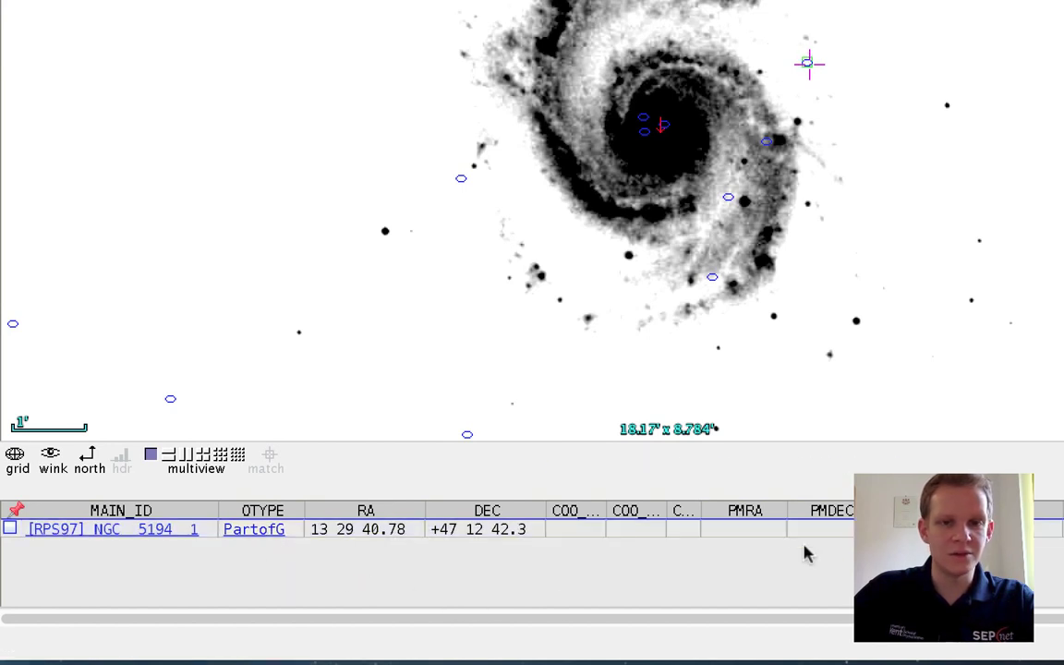
pyautogui.moveTo(535, 70); pyautogui.dragTo(840, 247)
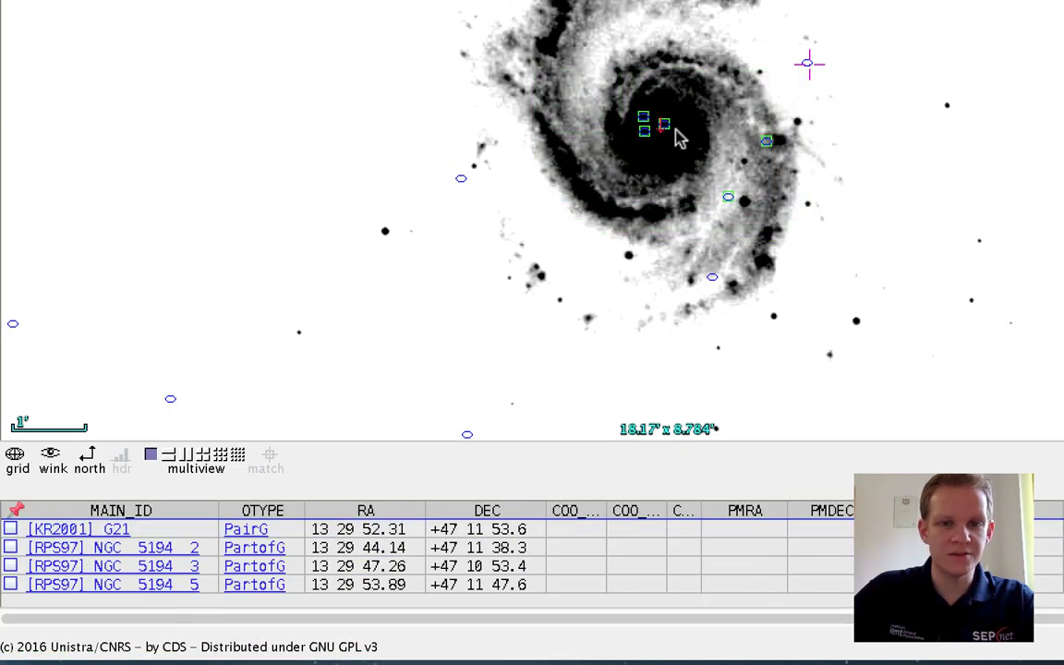
pyautogui.scroll(-1, 499, 572)
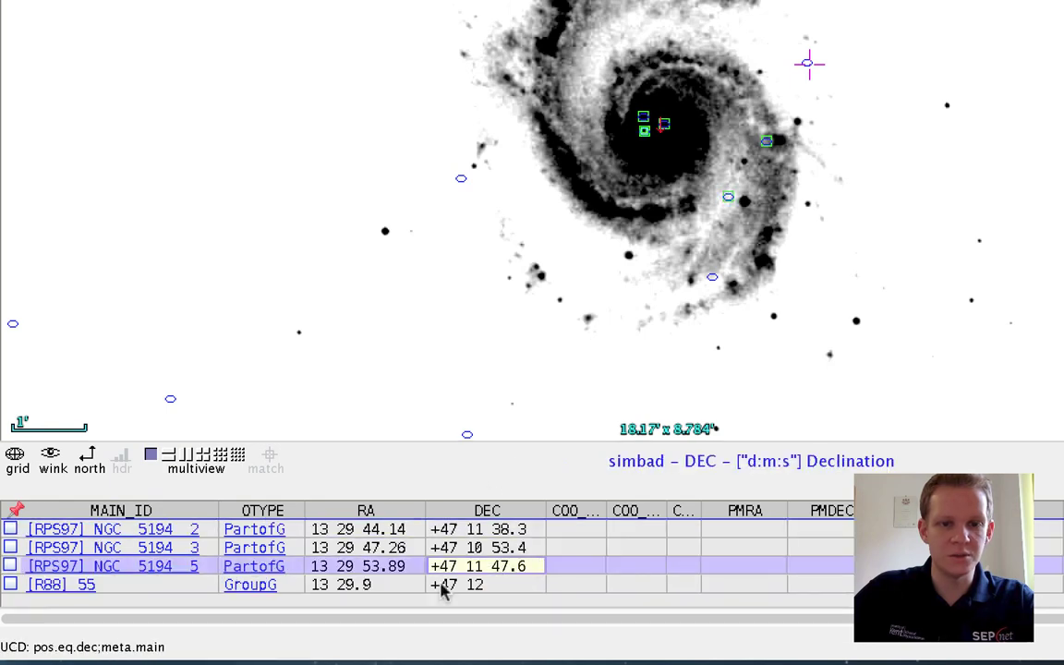
pyautogui.scroll(1, 577, 565)
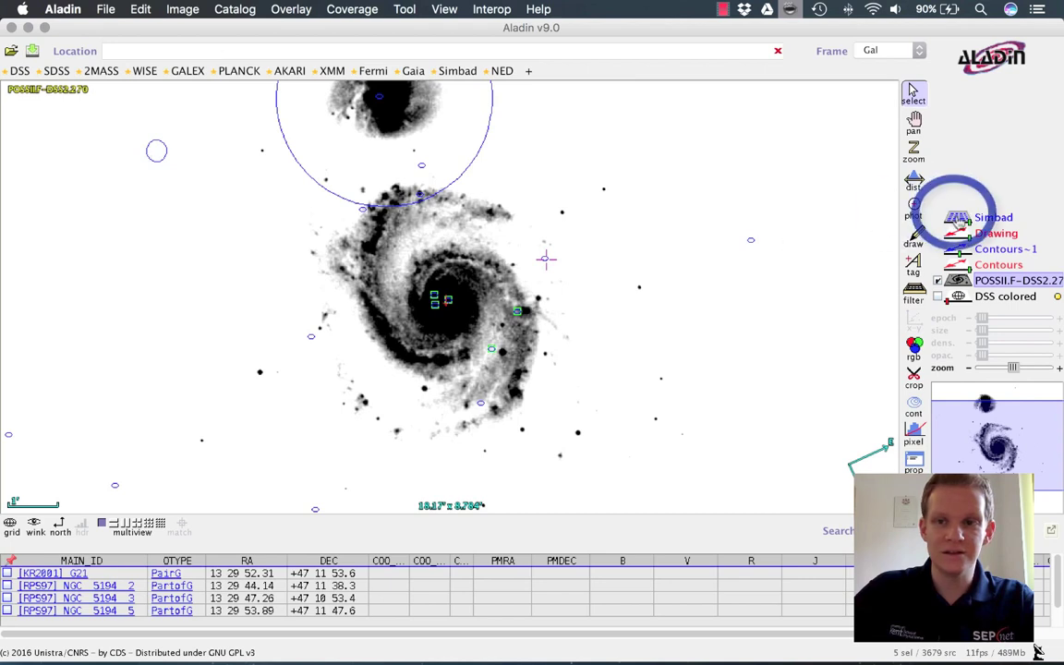
pyautogui.click(955, 213)
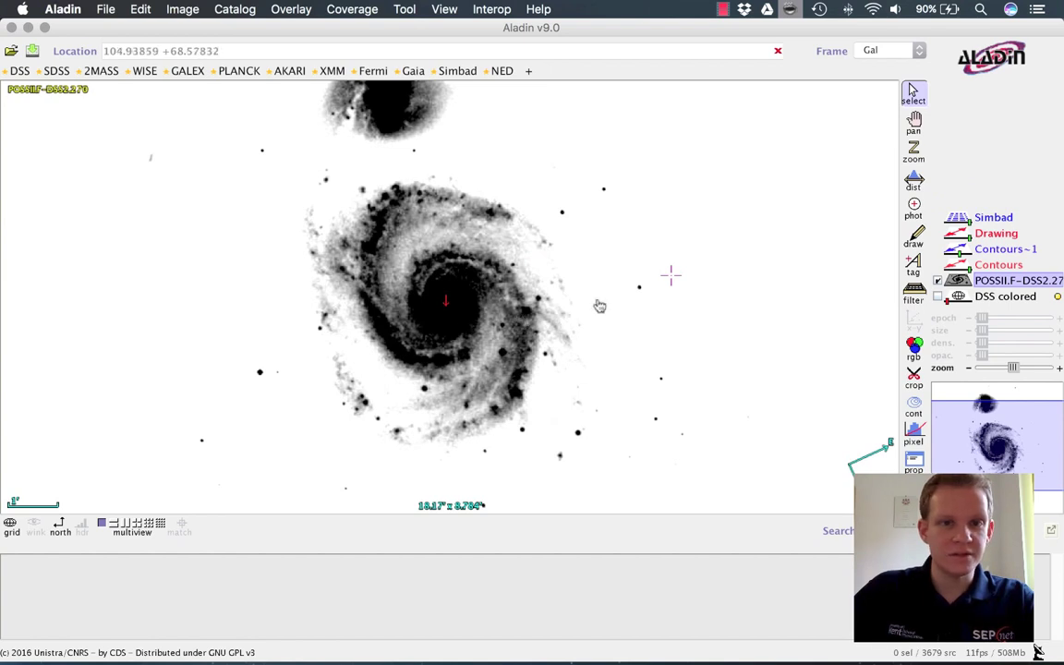
# - Apply the fire color map to the POSSII M51 image and adjust its contrast so the core stands out from the spiral arms
pyautogui.click(182, 9)
pyautogui.click(258, 27)
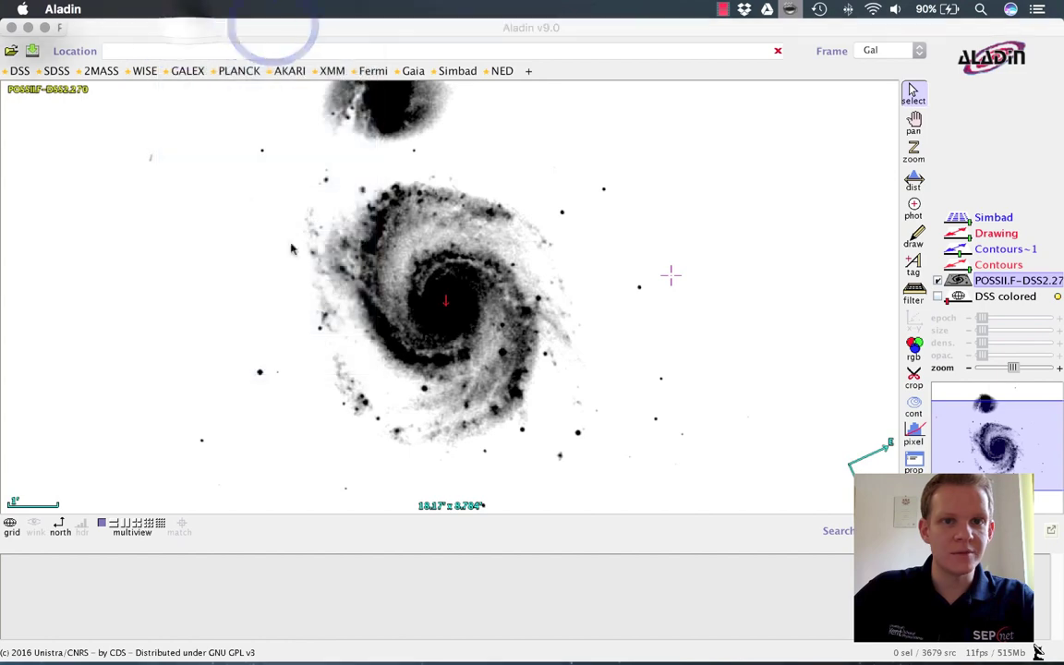
pyautogui.click(455, 286)
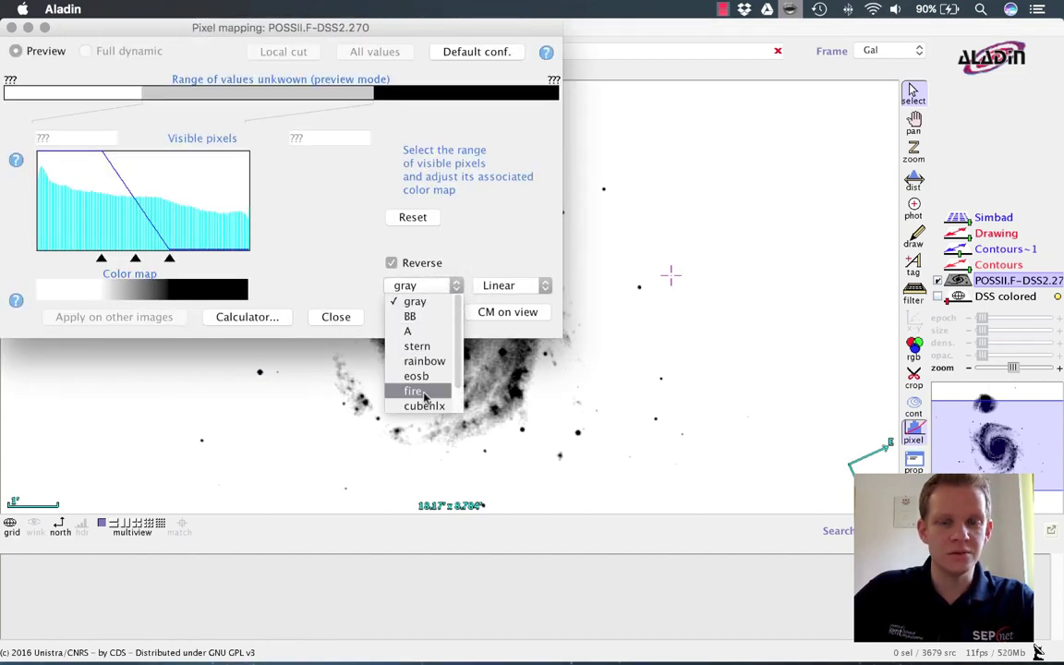
pyautogui.click(429, 391)
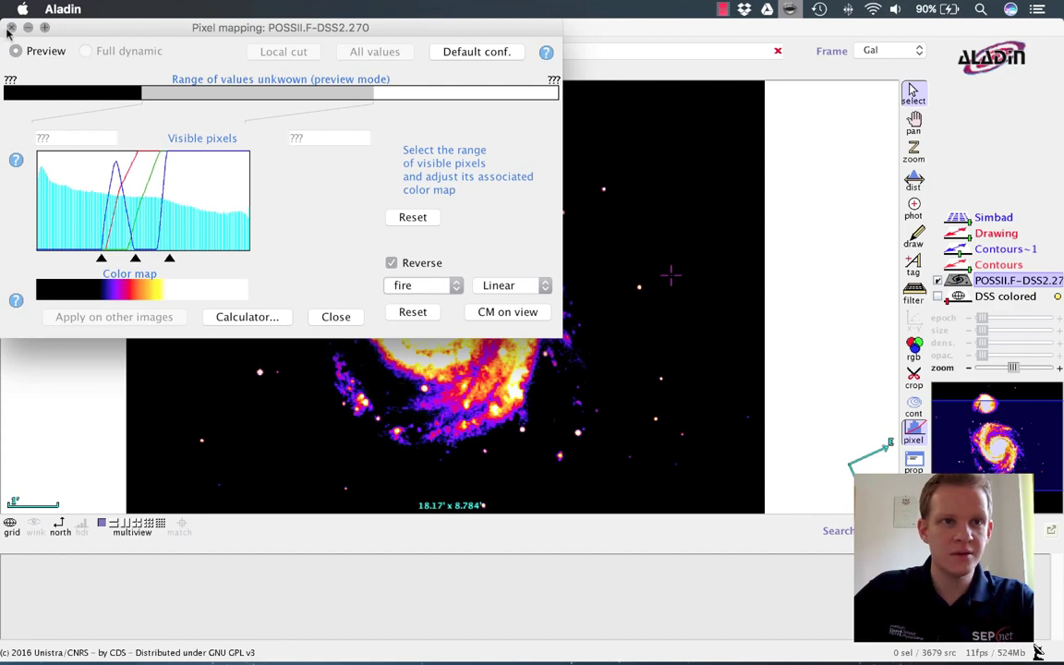
pyautogui.click(12, 28)
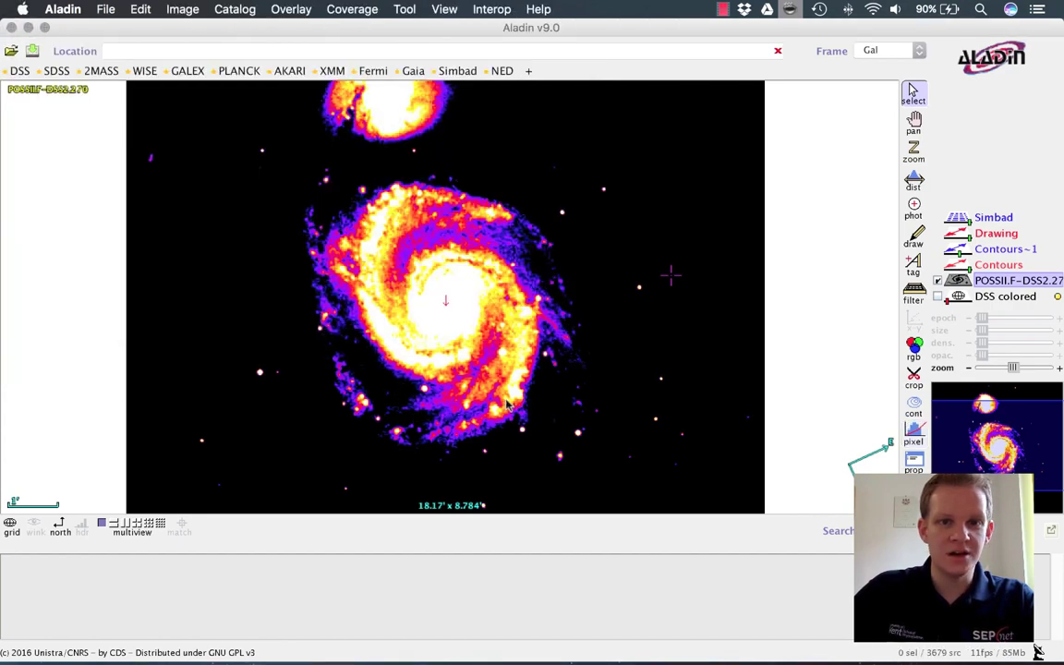
pyautogui.moveTo(446, 409); pyautogui.dragTo(595, 225)
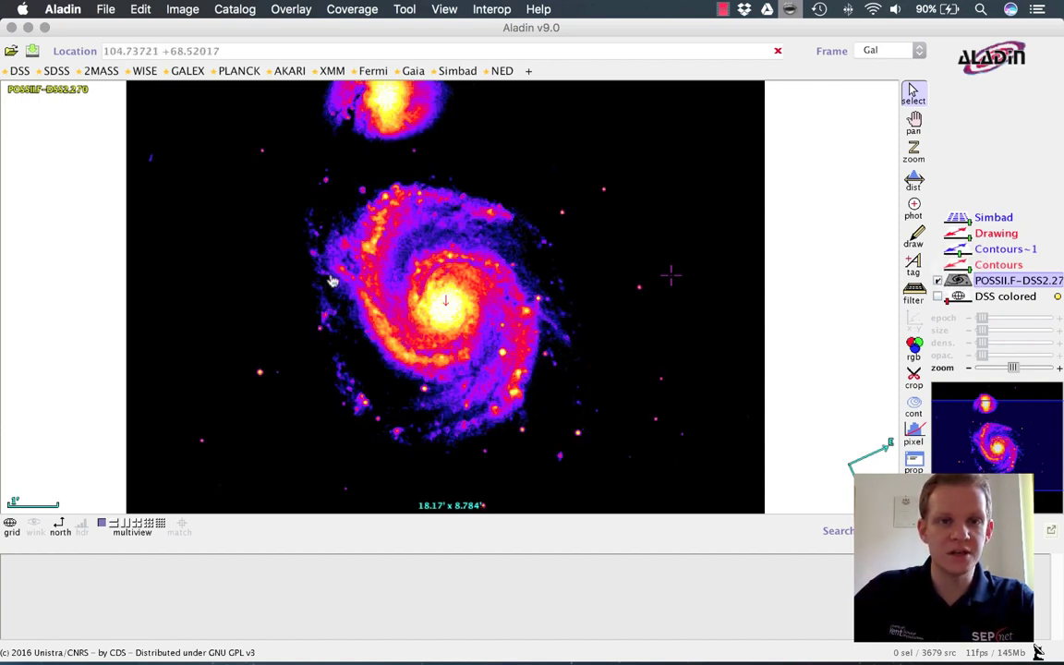
# - Clear the current image selection for M51 and load the 2MASS J, H and K images from the Aladin image server
pyautogui.click(12, 52)
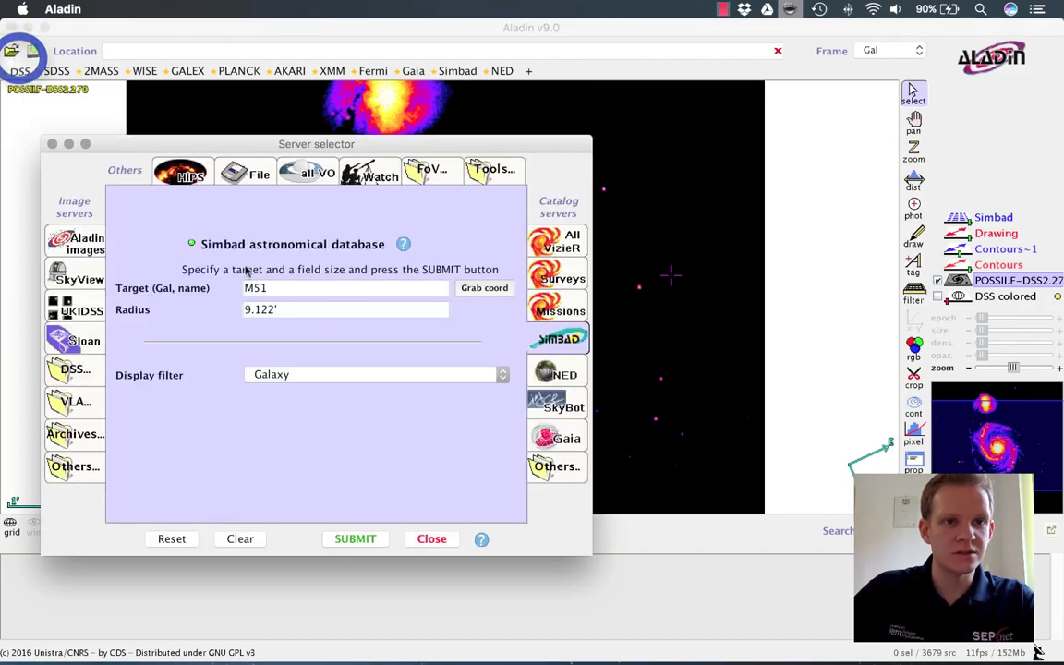
pyautogui.click(80, 248)
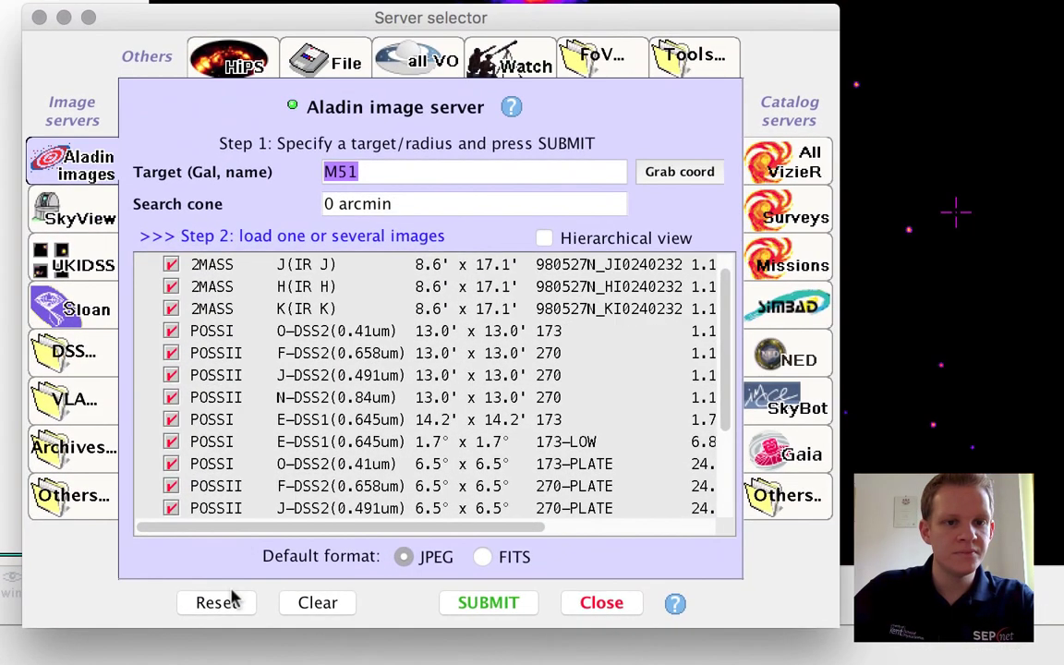
pyautogui.click(210, 583)
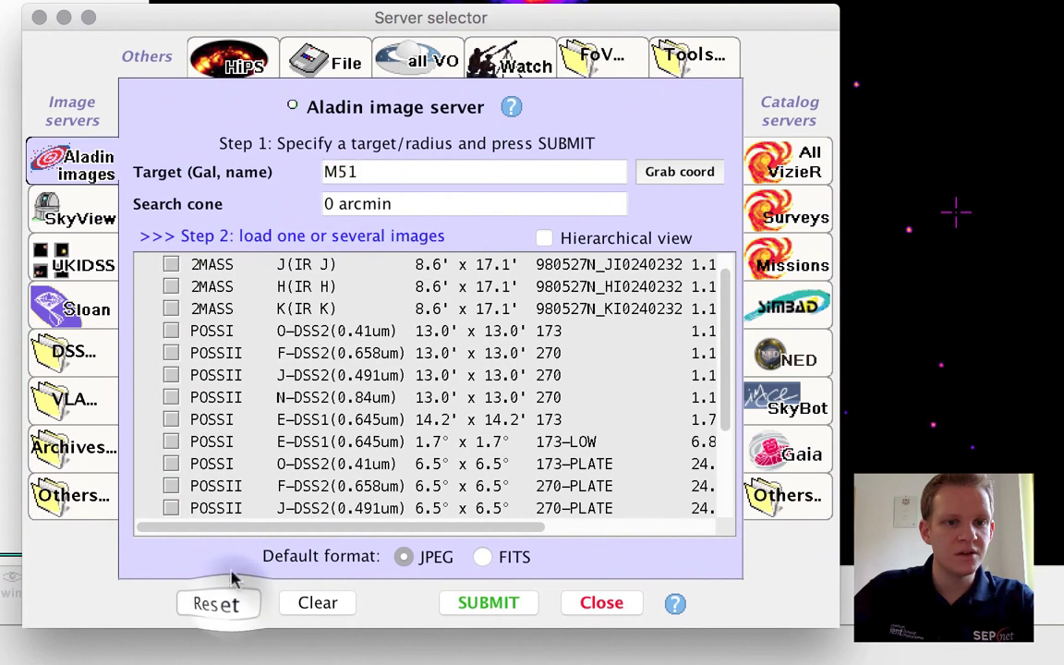
pyautogui.click(162, 279)
pyautogui.click(171, 287)
pyautogui.click(171, 308)
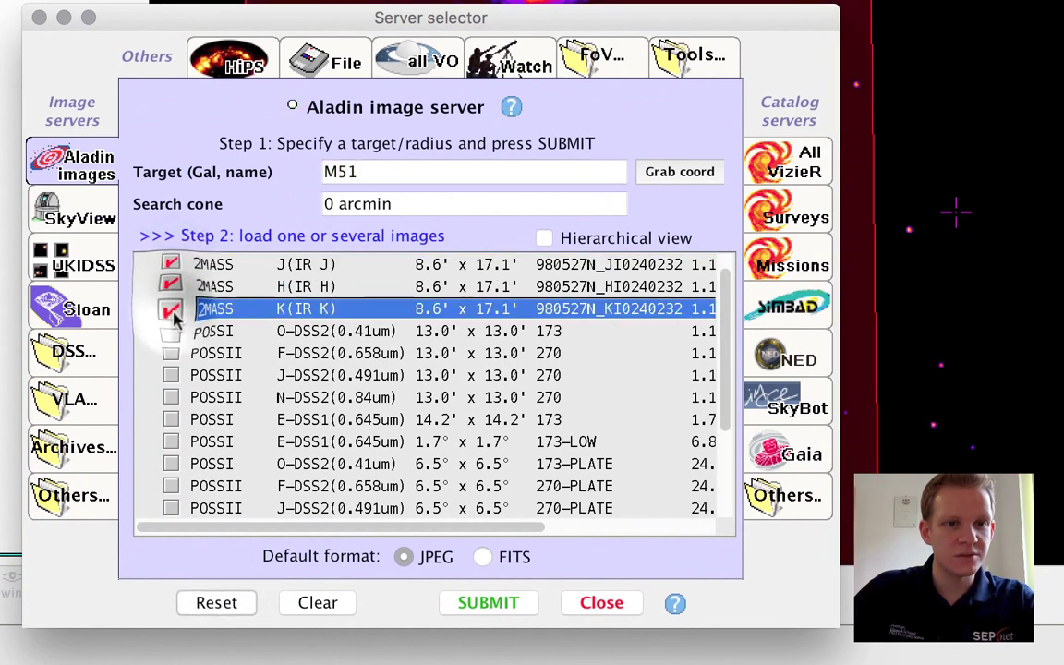
pyautogui.click(489, 604)
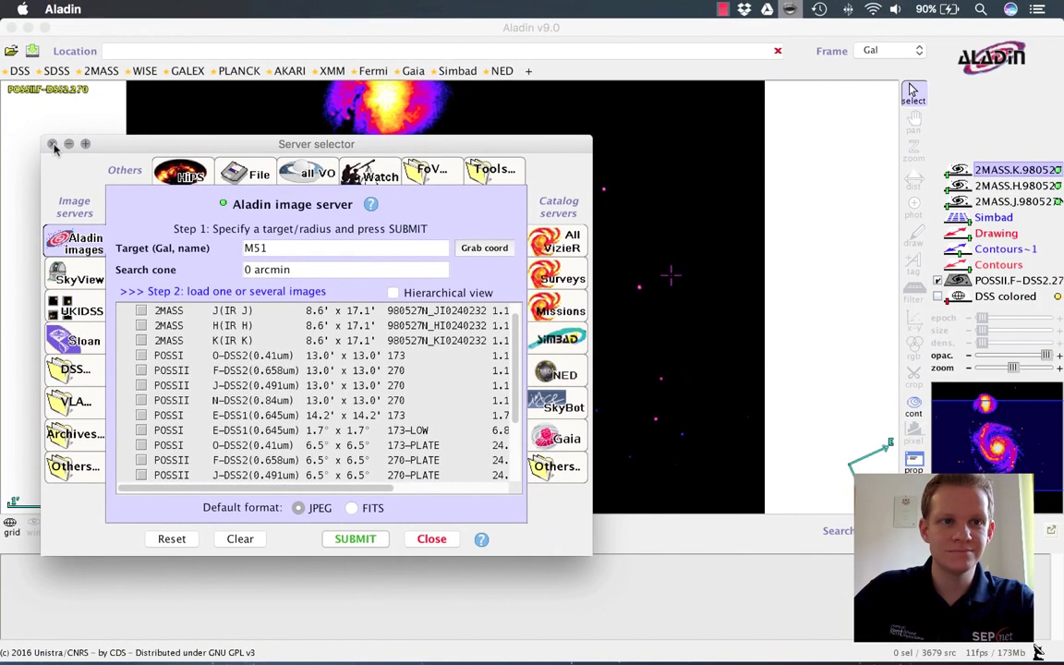
pyautogui.click(52, 145)
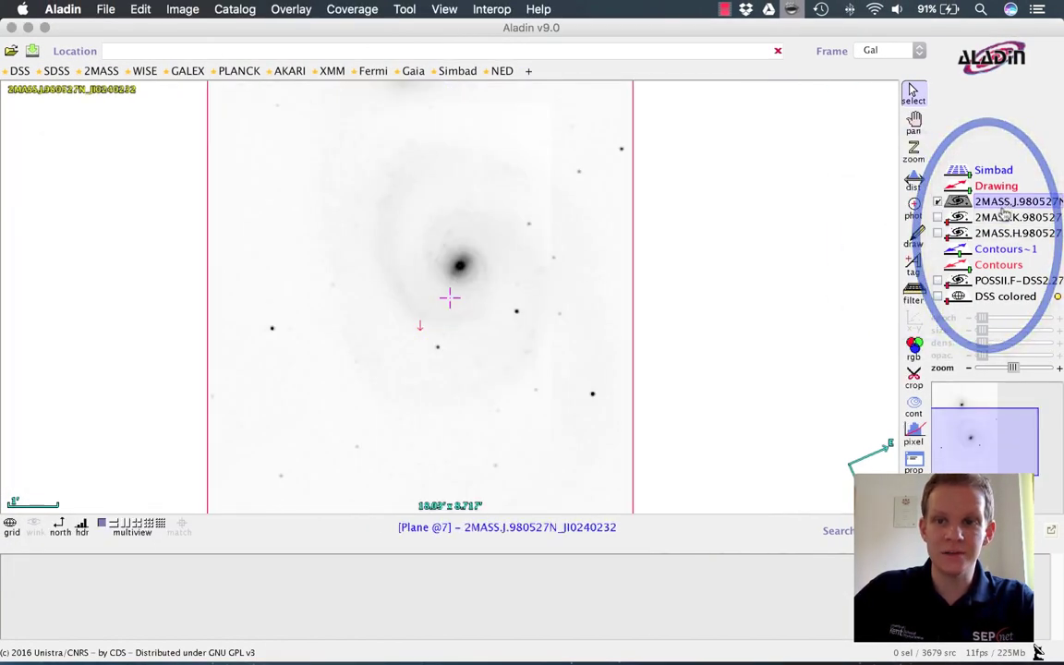
# - Display the 2MASS K, H and J images in turn and strengthen their contrast to bring out the spiral arms
pyautogui.click(994, 220)
pyautogui.click(937, 217)
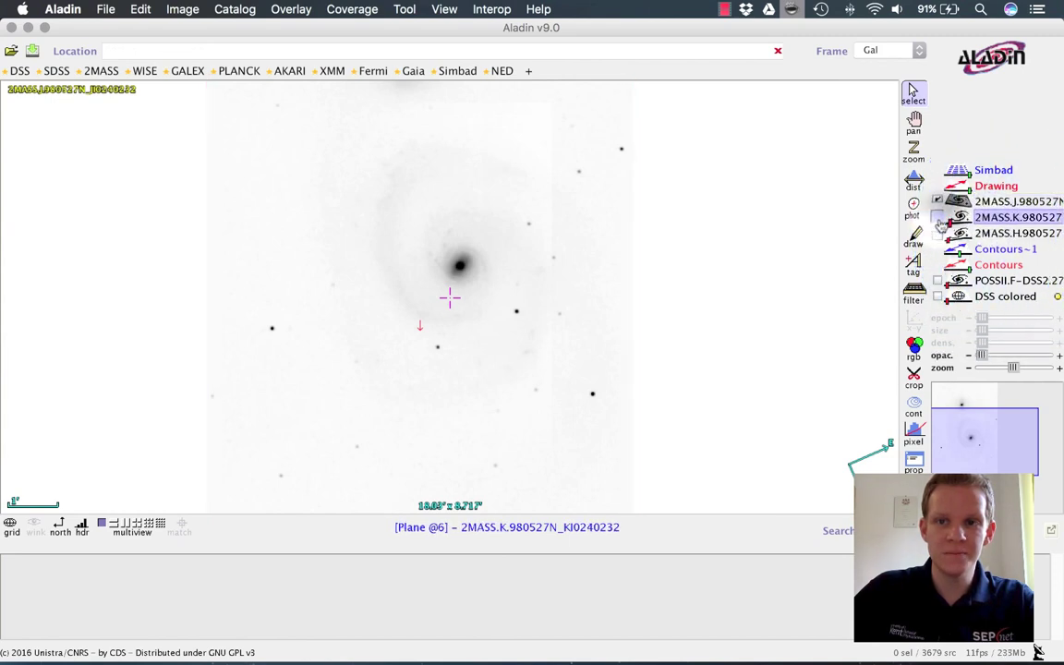
pyautogui.moveTo(546, 302); pyautogui.dragTo(195, 323)
pyautogui.click(937, 233)
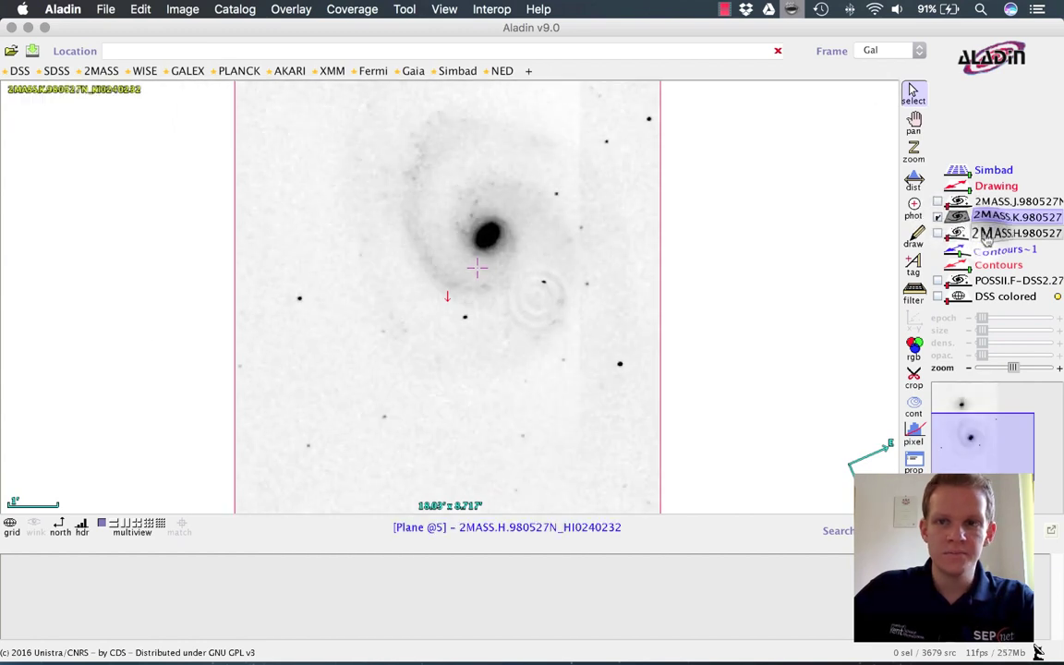
pyautogui.click(937, 202)
pyautogui.moveTo(854, 198); pyautogui.dragTo(130, 397)
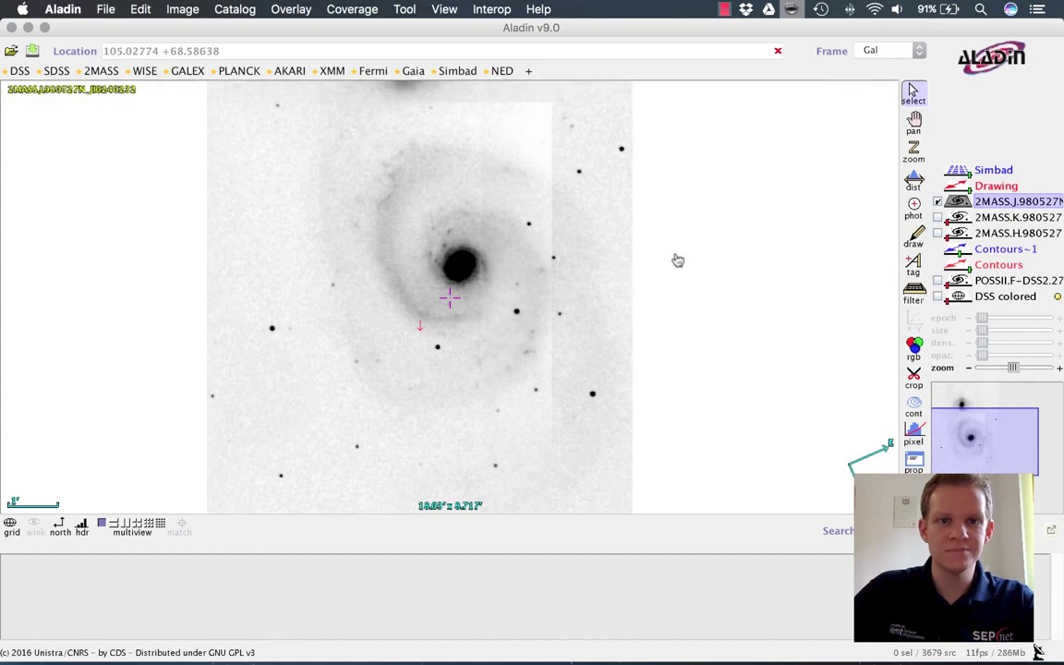
# - Create an RGB image with 2MASS H as red, J as green and K as blue, using the best resolution for sampling
pyautogui.click(915, 349)
pyautogui.moveTo(723, 380); pyautogui.dragTo(860, 325)
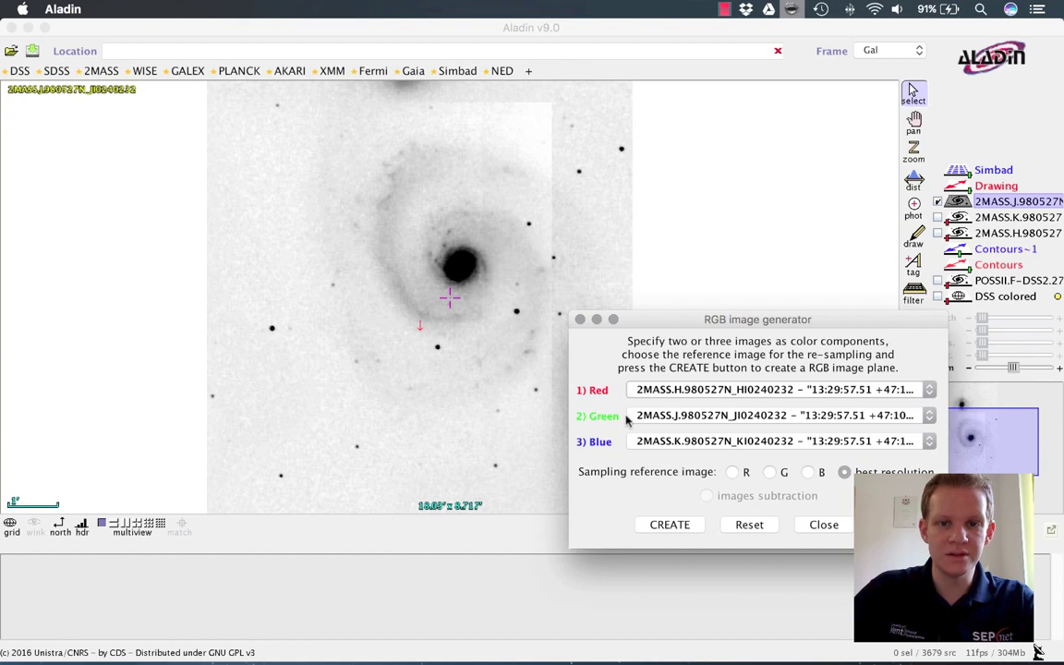
pyautogui.click(684, 525)
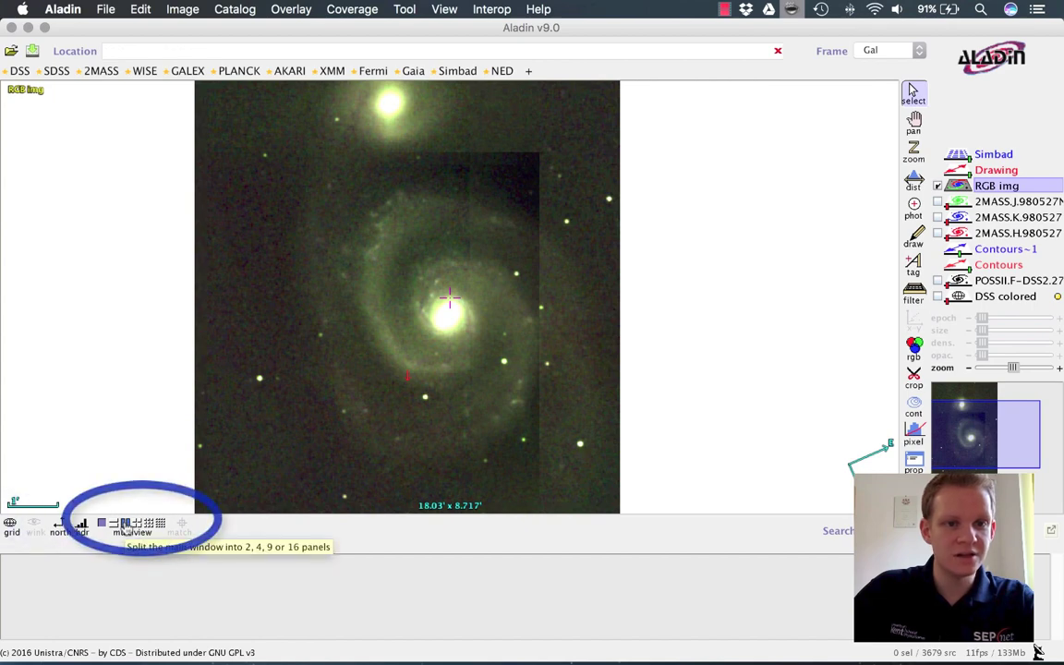
# - Split the view into two side-by-side panels, show DSS colored in the empty one, and match it to the RGB image
pyautogui.click(126, 523)
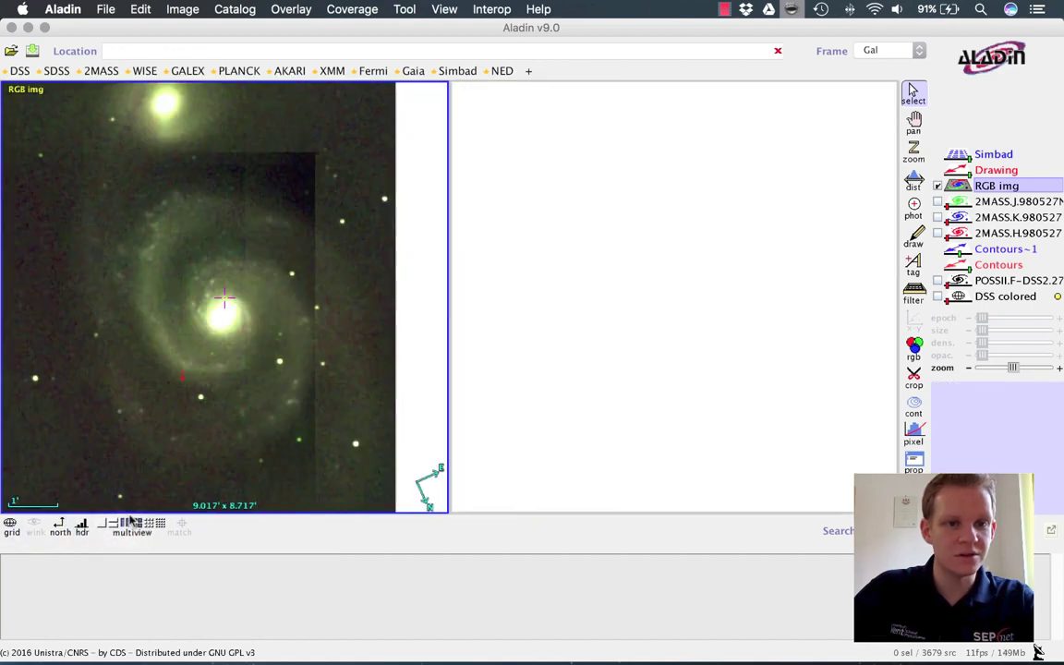
pyautogui.click(665, 241)
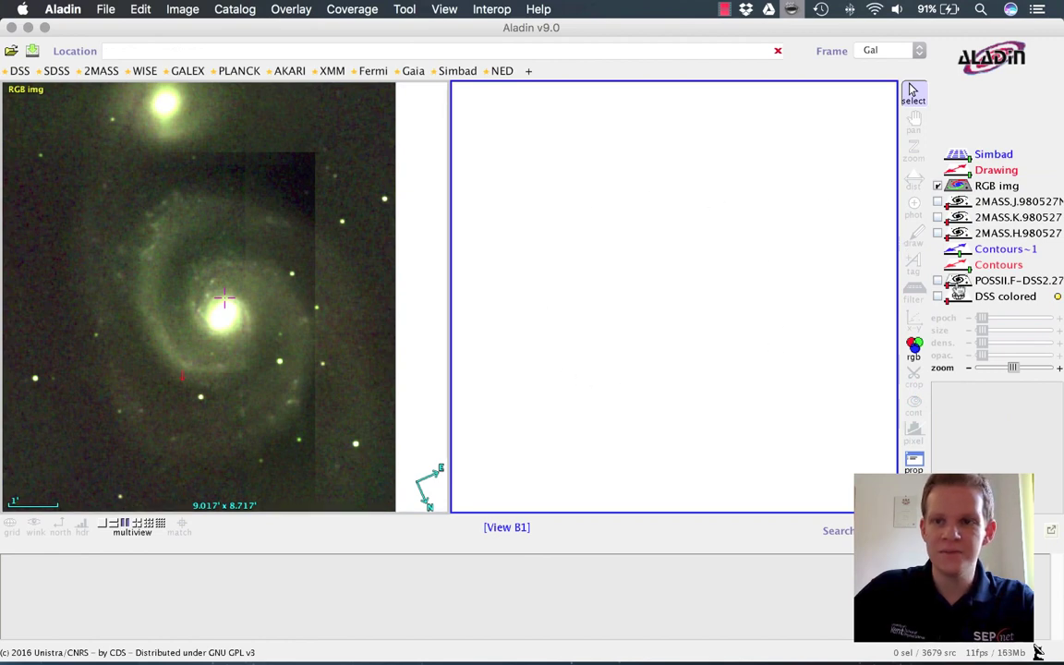
pyautogui.click(937, 297)
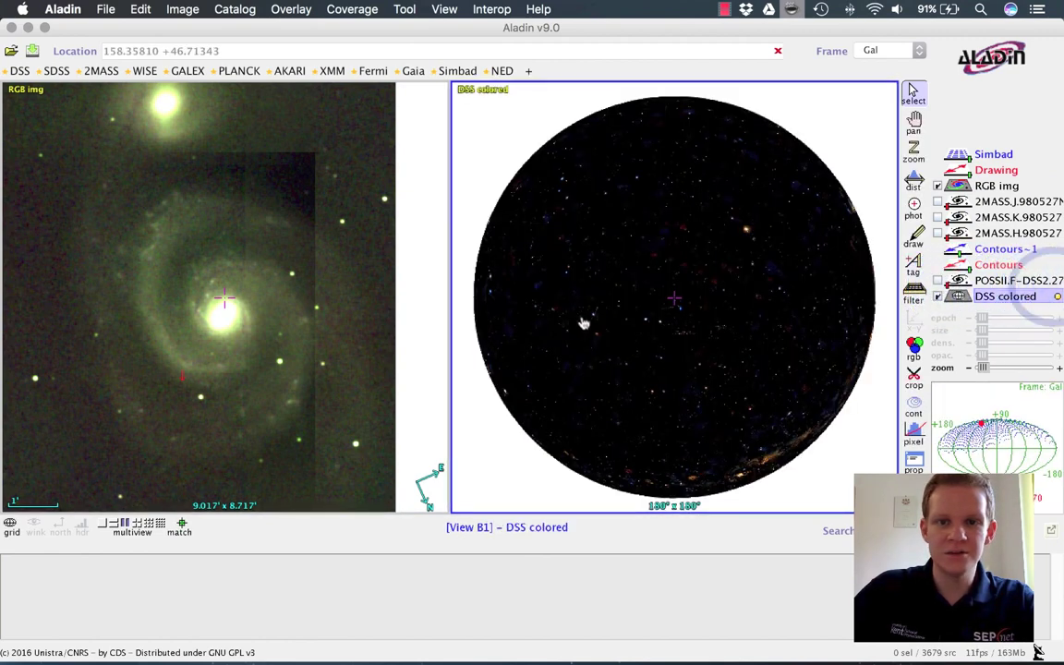
pyautogui.click(437, 204)
pyautogui.click(283, 310)
pyautogui.click(182, 525)
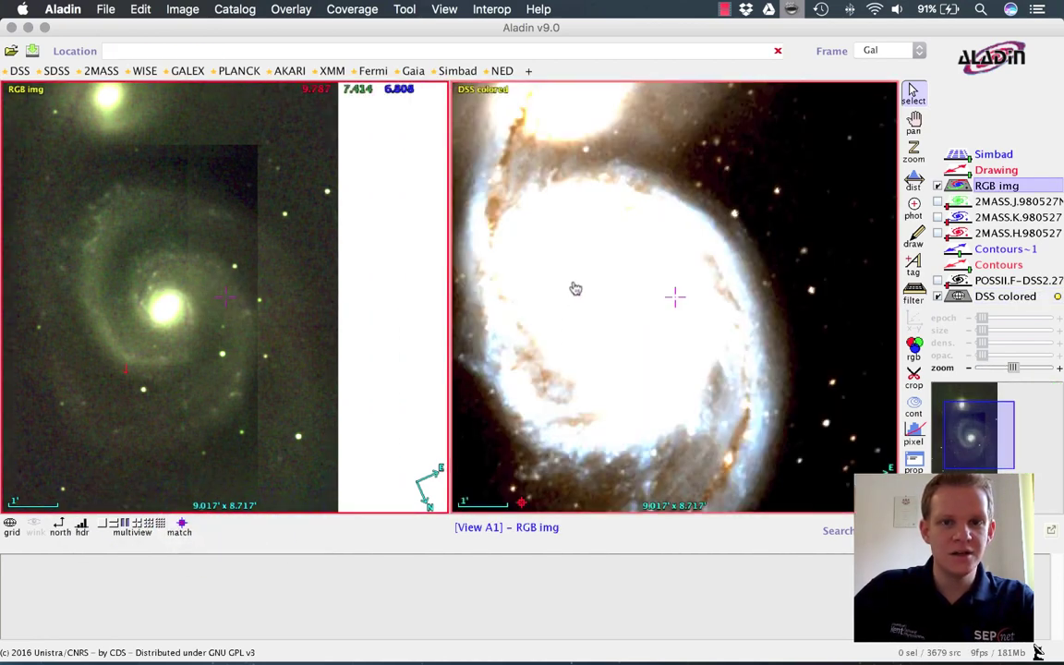
# - Reduce the brightness of the DSS colored image and pan the matched views to compare M51 in both surveys
pyautogui.moveTo(627, 362); pyautogui.dragTo(813, 218)
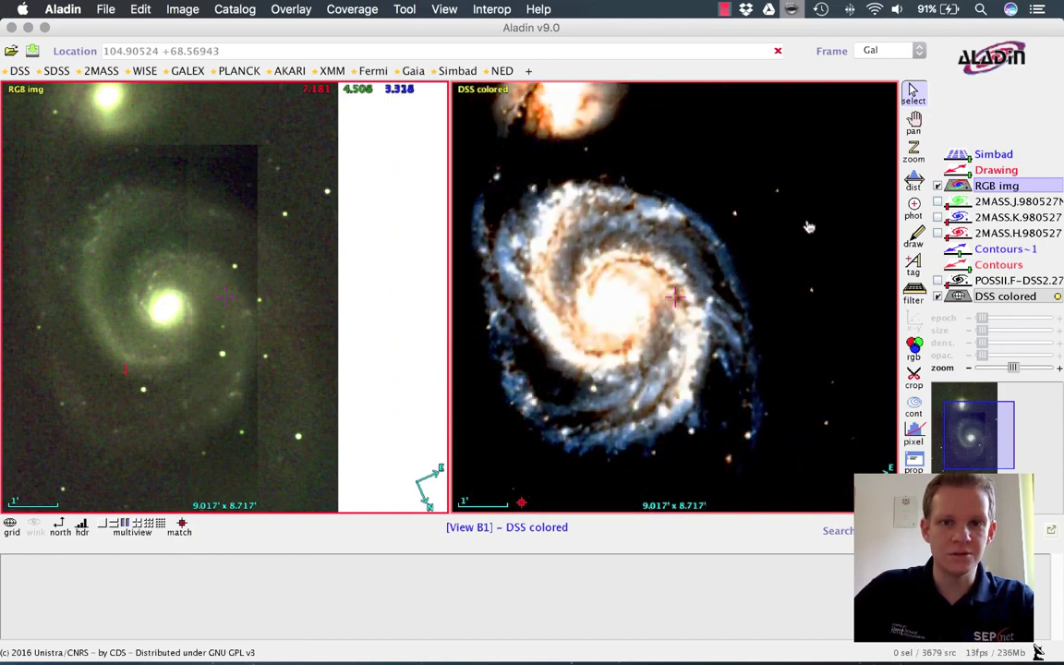
pyautogui.moveTo(646, 317); pyautogui.dragTo(734, 310)
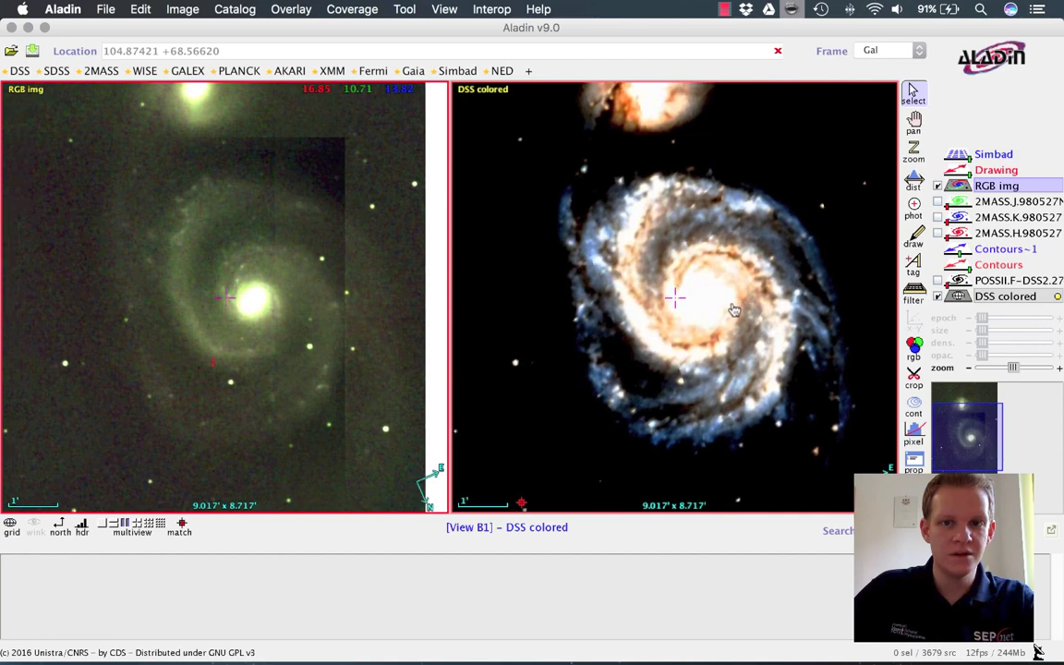
pyautogui.moveTo(598, 337); pyautogui.dragTo(576, 322)
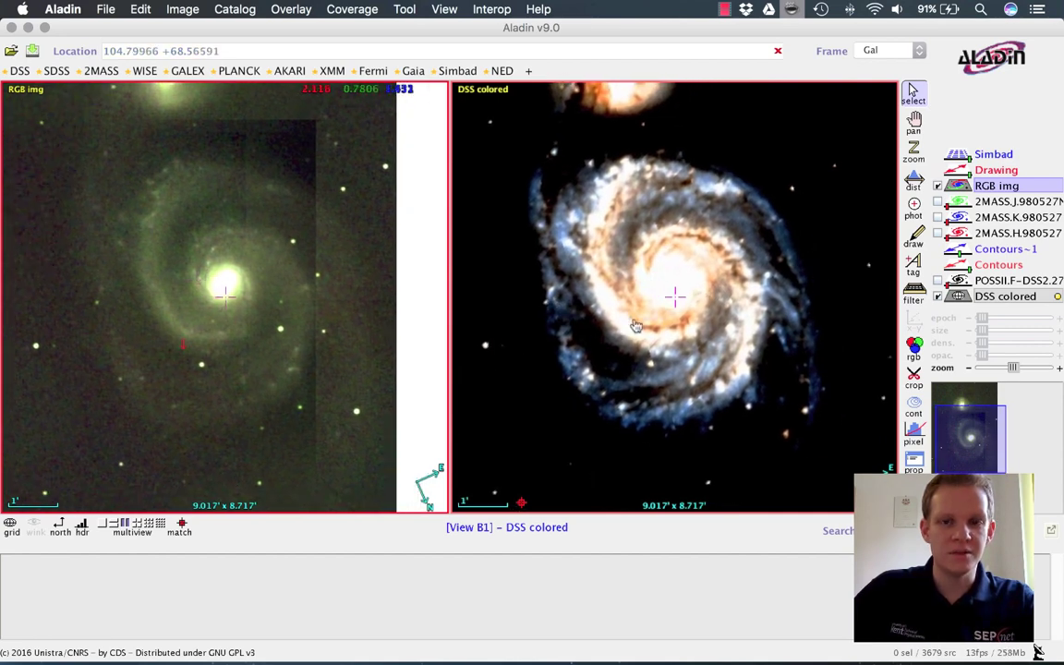
# - Query all VO servers for images, catalogs and spectra around M51, and stop the search before every server has answered
pyautogui.scroll(-2, 628, 325)
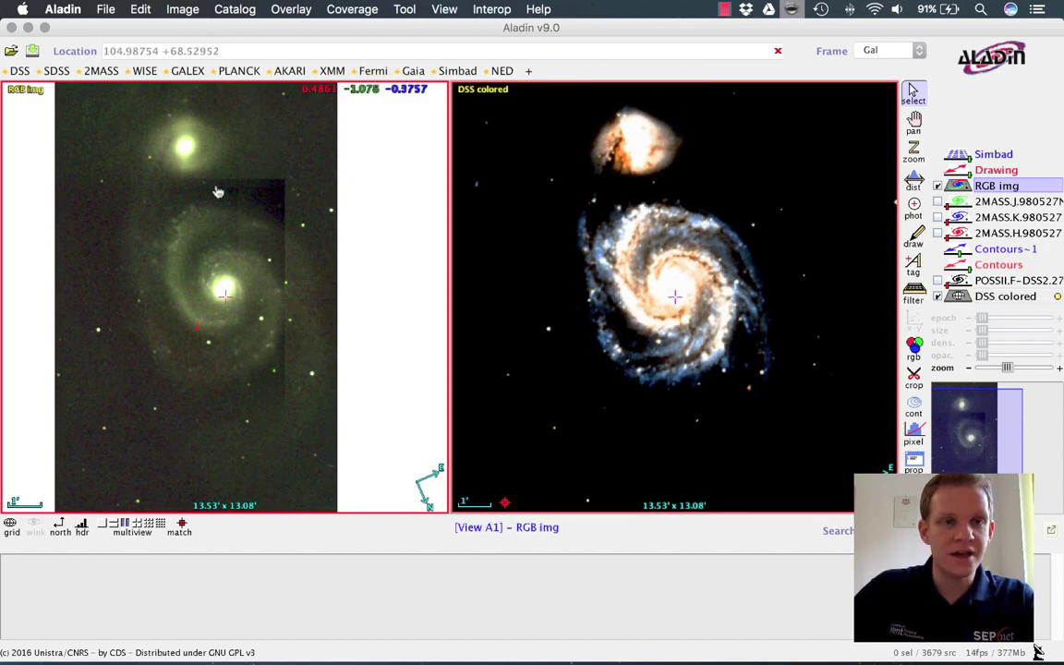
pyautogui.click(11, 51)
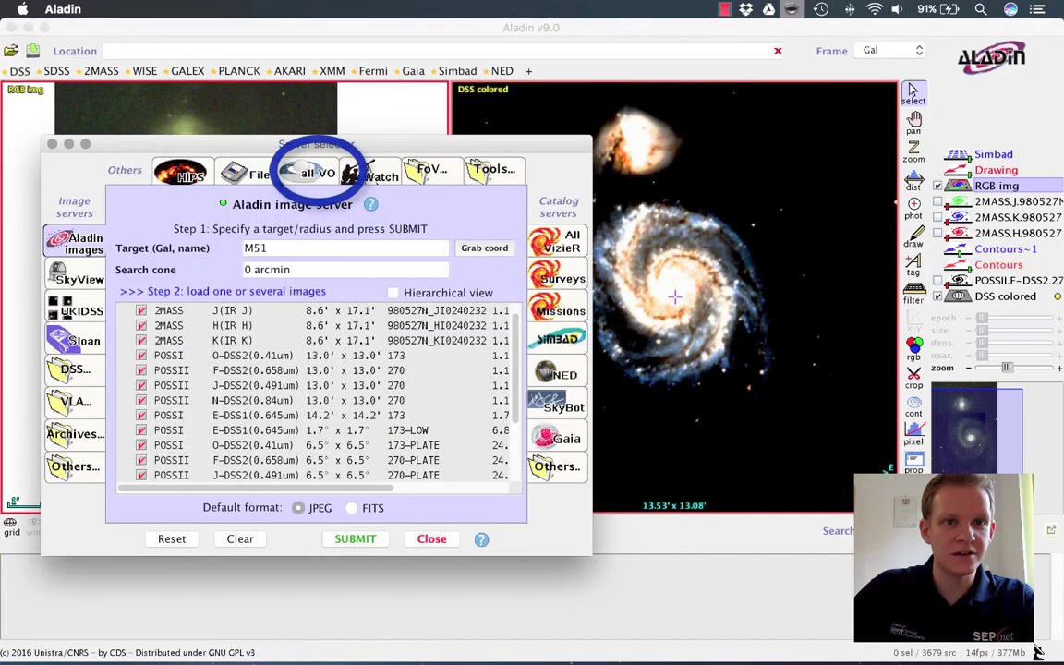
pyautogui.click(309, 171)
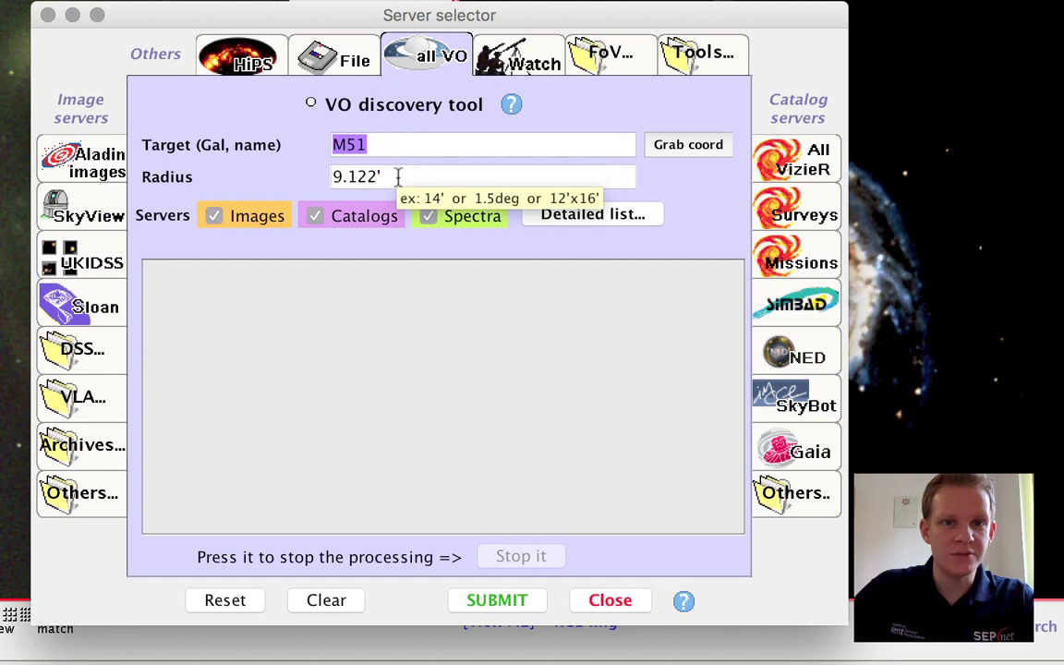
pyautogui.click(501, 605)
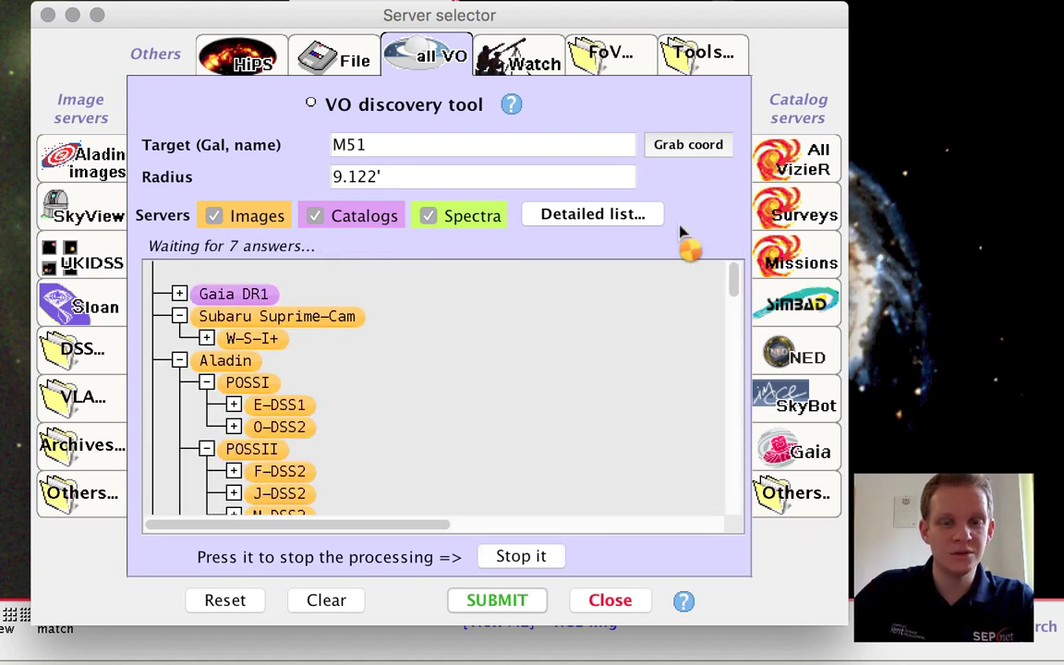
pyautogui.click(534, 554)
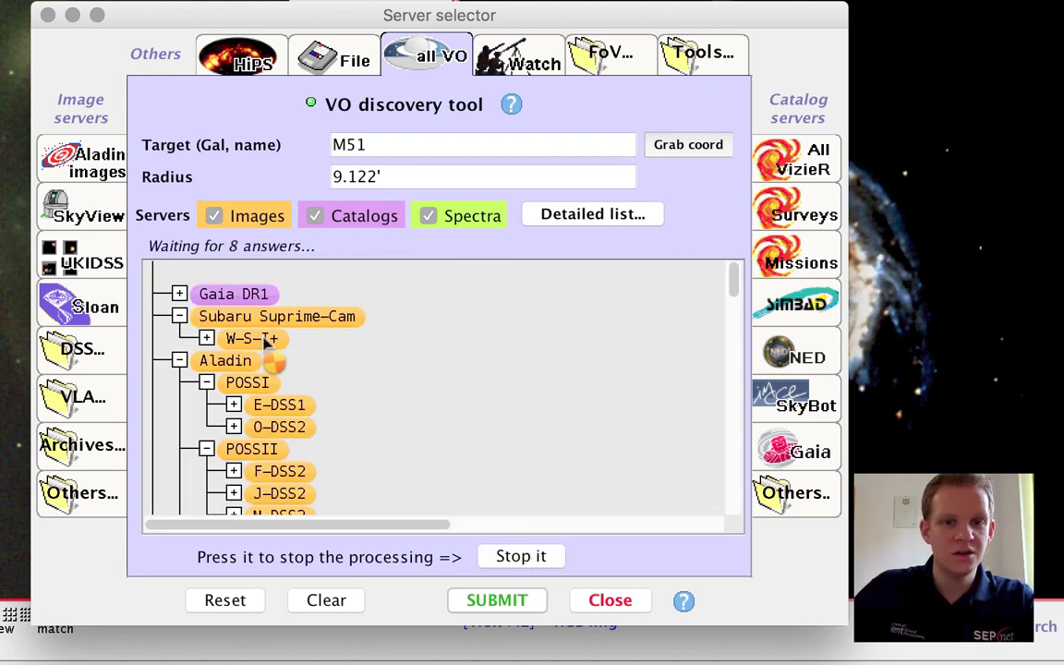
pyautogui.click(538, 557)
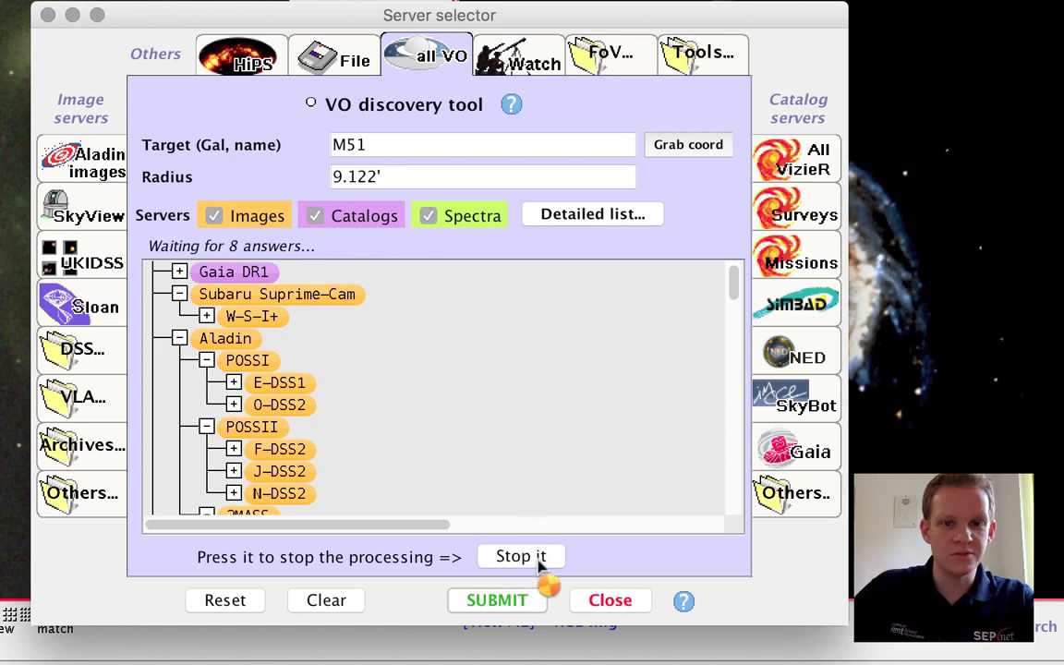
pyautogui.click(559, 556)
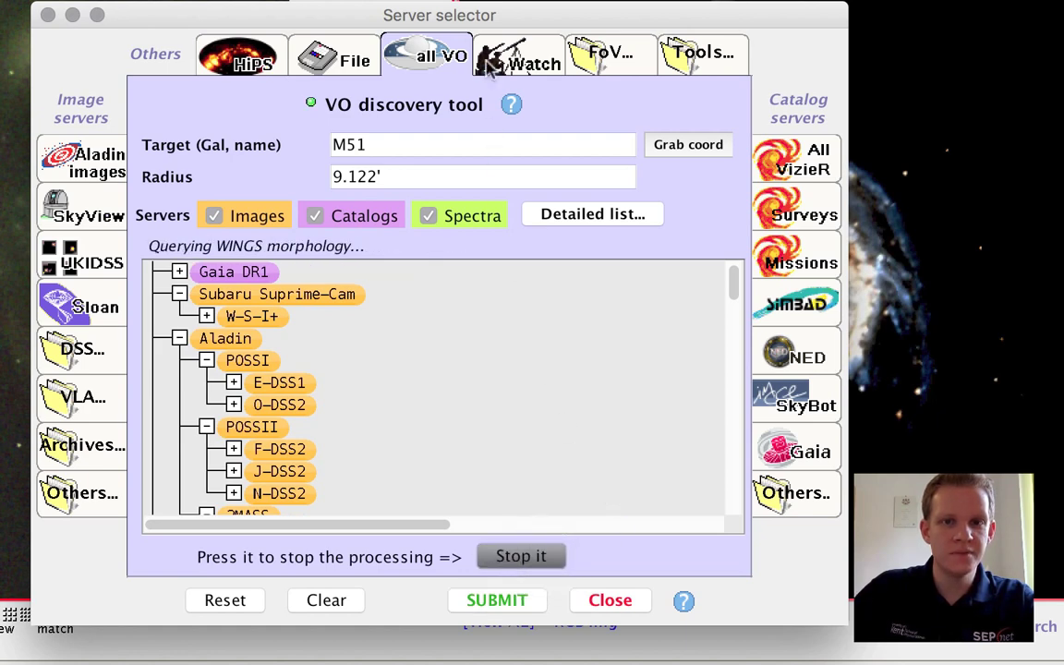
# - Examine the Gaia DR1 entry and the footprints of the two Subaru Suprime-Cam W-S-I+ images in the VO results
pyautogui.moveTo(517, 22); pyautogui.dragTo(763, 2)
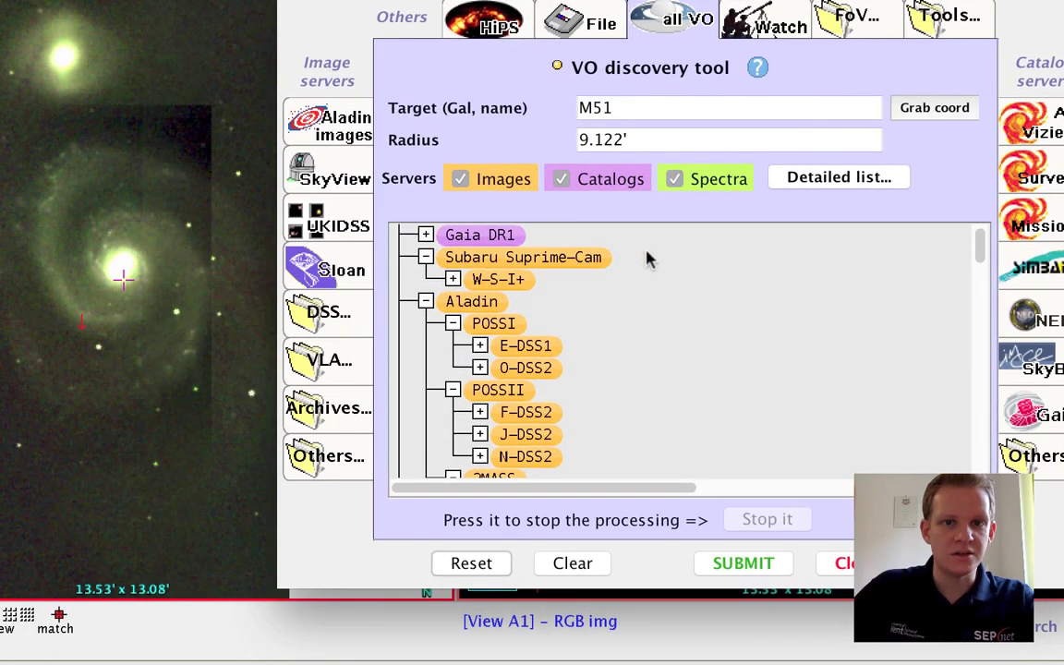
pyautogui.click(423, 236)
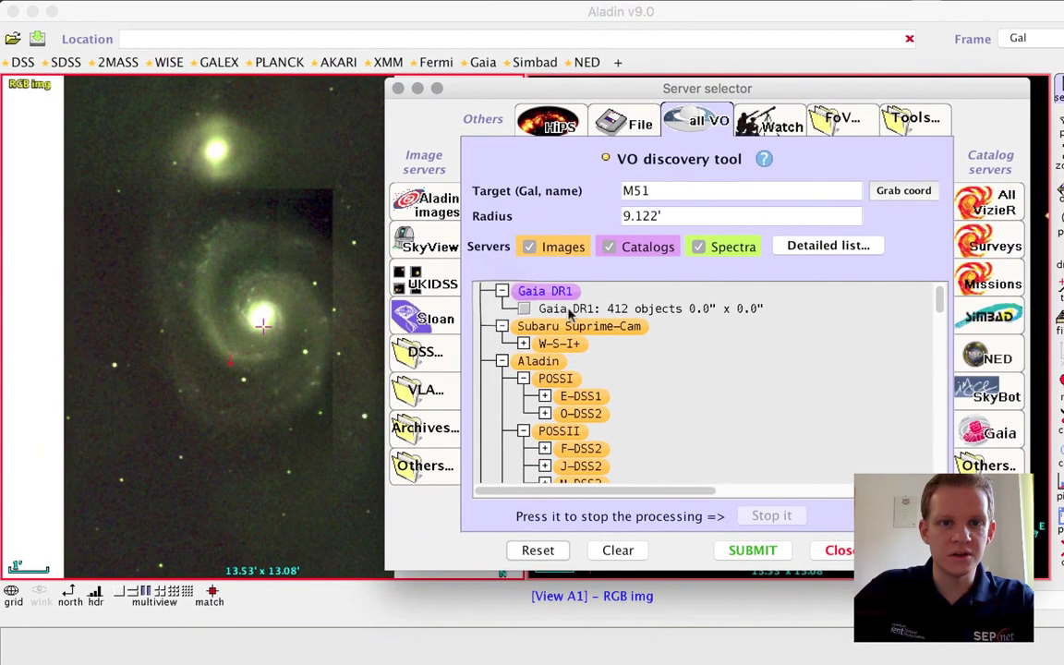
pyautogui.click(426, 237)
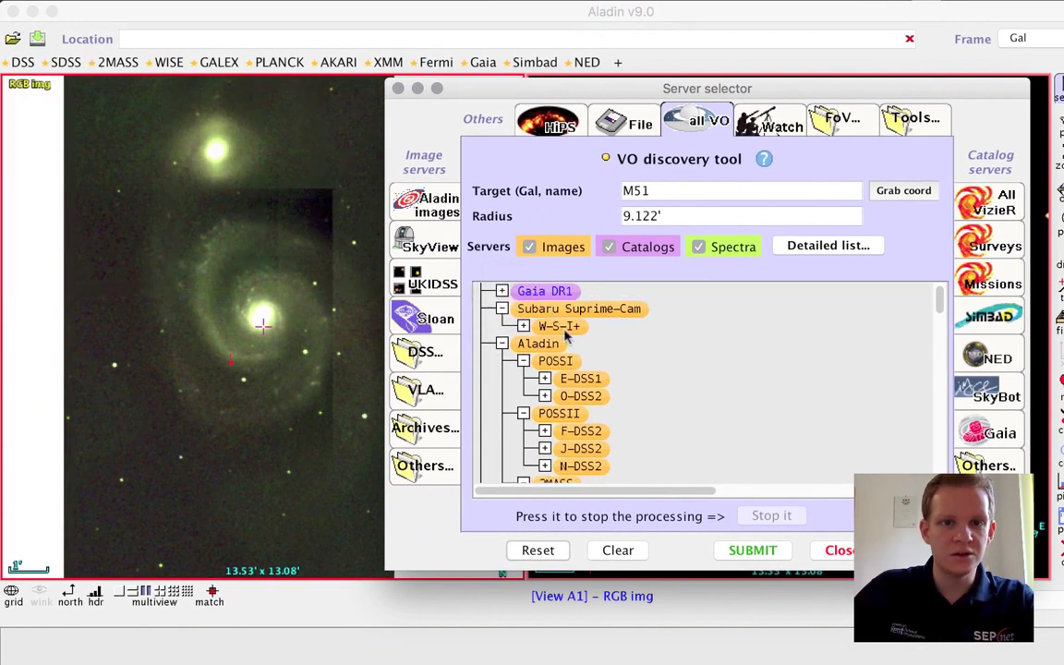
pyautogui.click(523, 326)
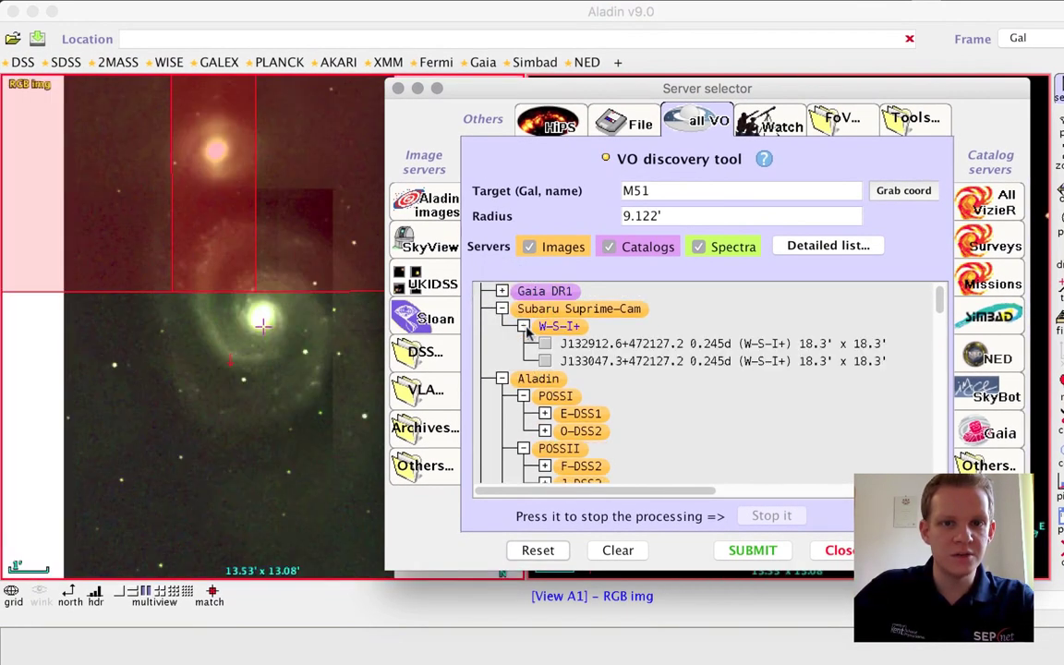
pyautogui.click(573, 347)
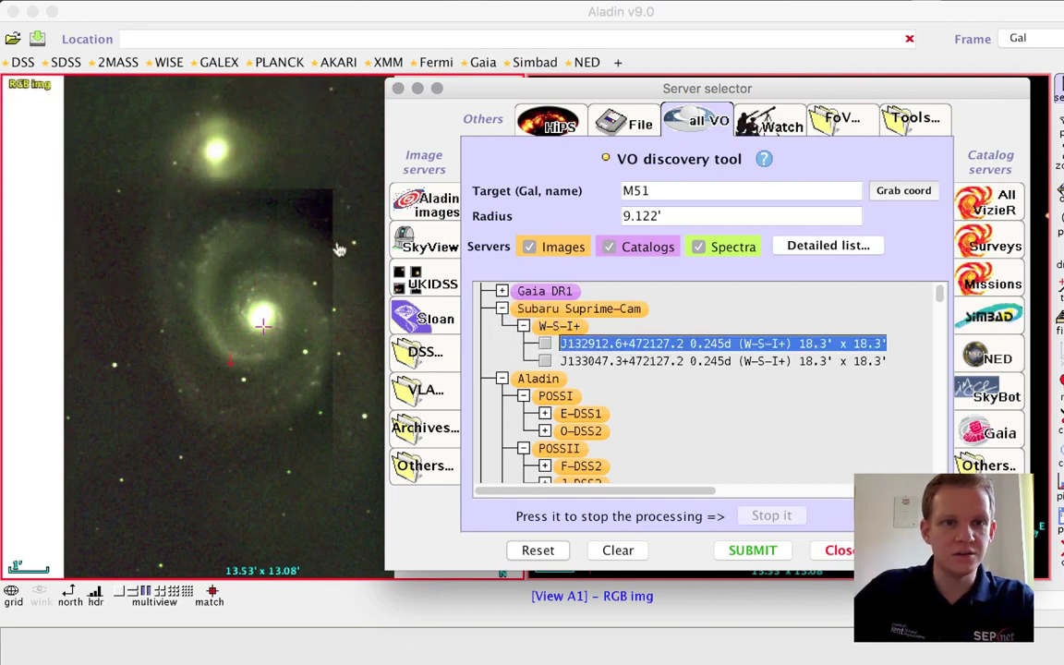
pyautogui.click(609, 363)
pyautogui.click(595, 345)
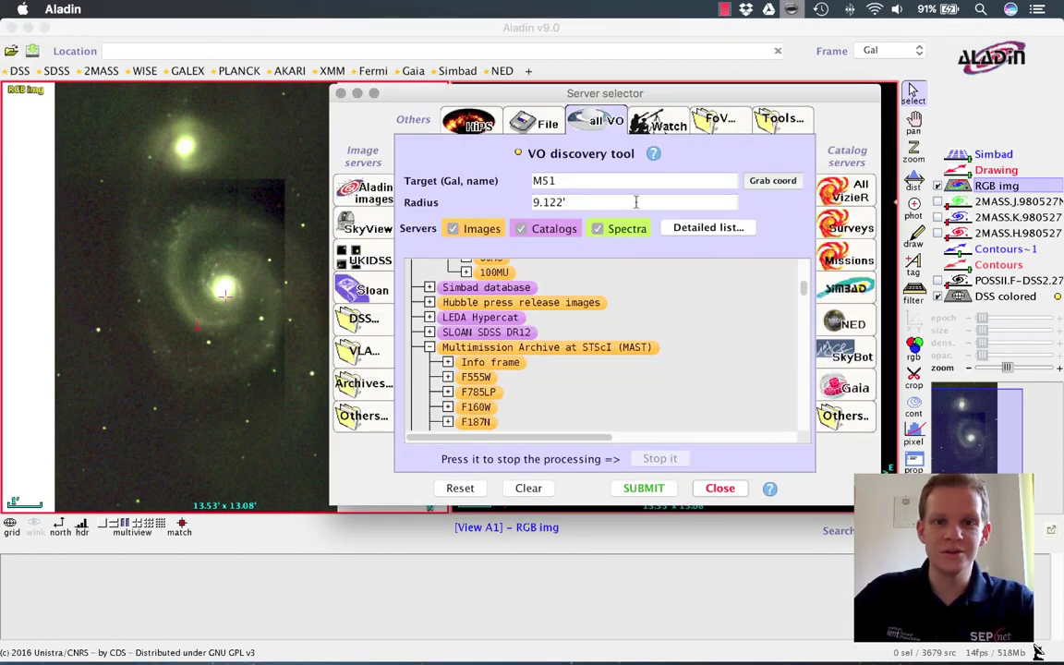
# - Return to the Aladin image server, close the server selector, and delete all planes from the stack
pyautogui.click(363, 194)
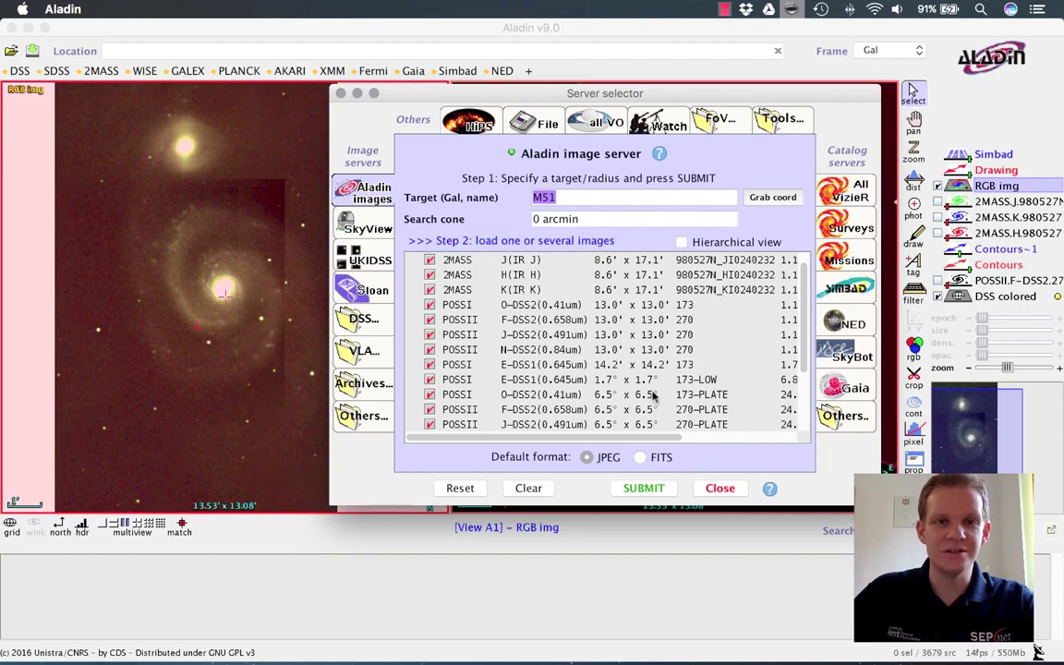
pyautogui.click(340, 94)
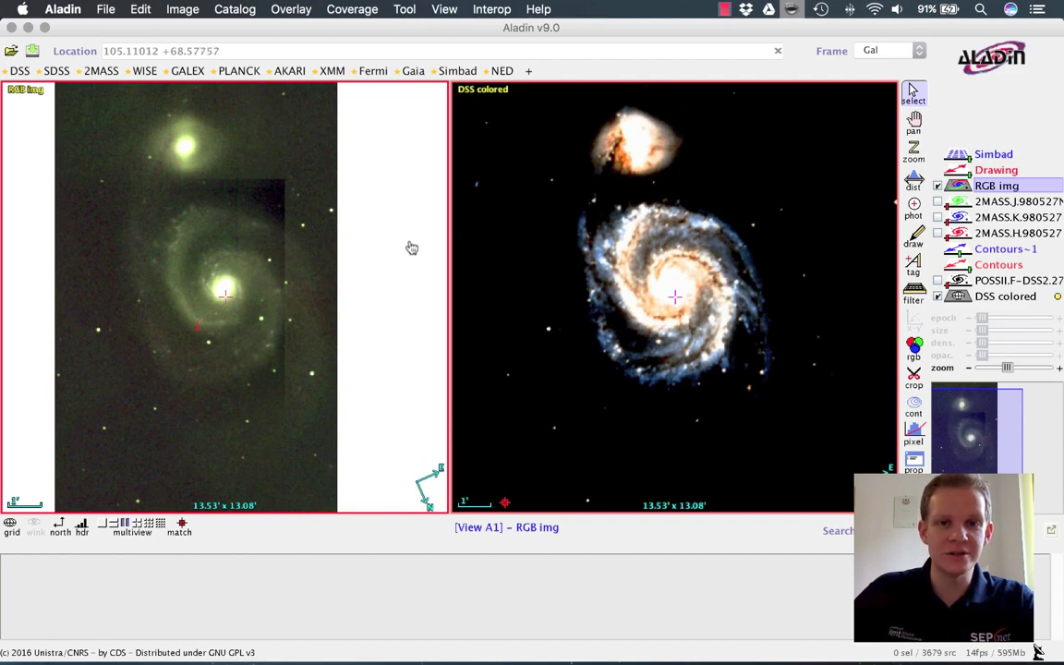
pyautogui.rightClick(989, 189)
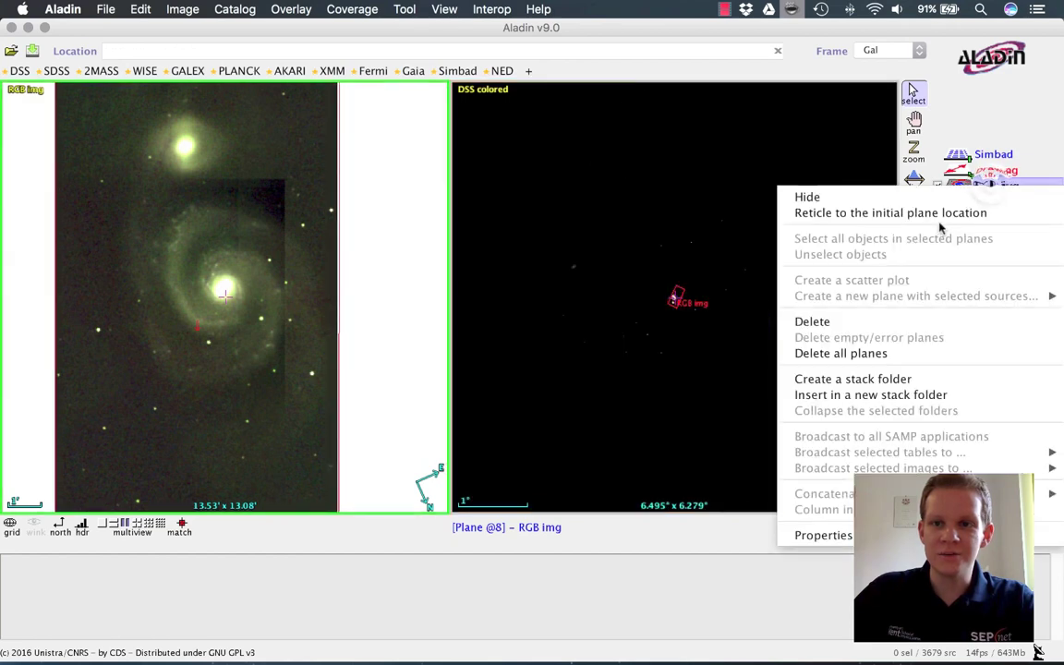
pyautogui.click(867, 354)
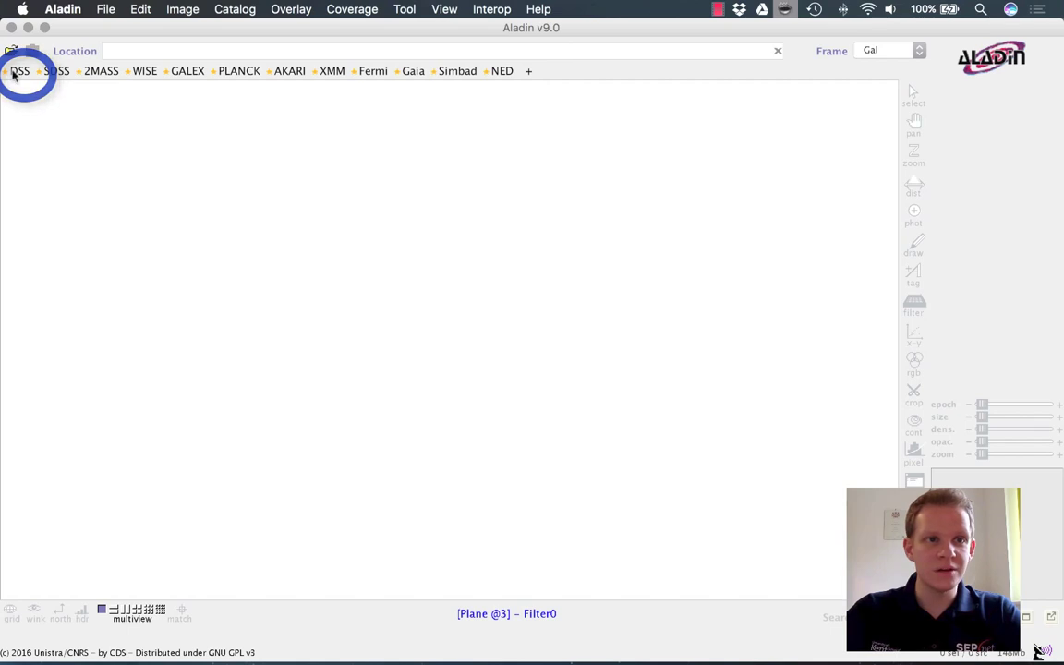
# - Load the DSS colored survey and split the view into two side-by-side panels, making the empty one active
pyautogui.click(16, 72)
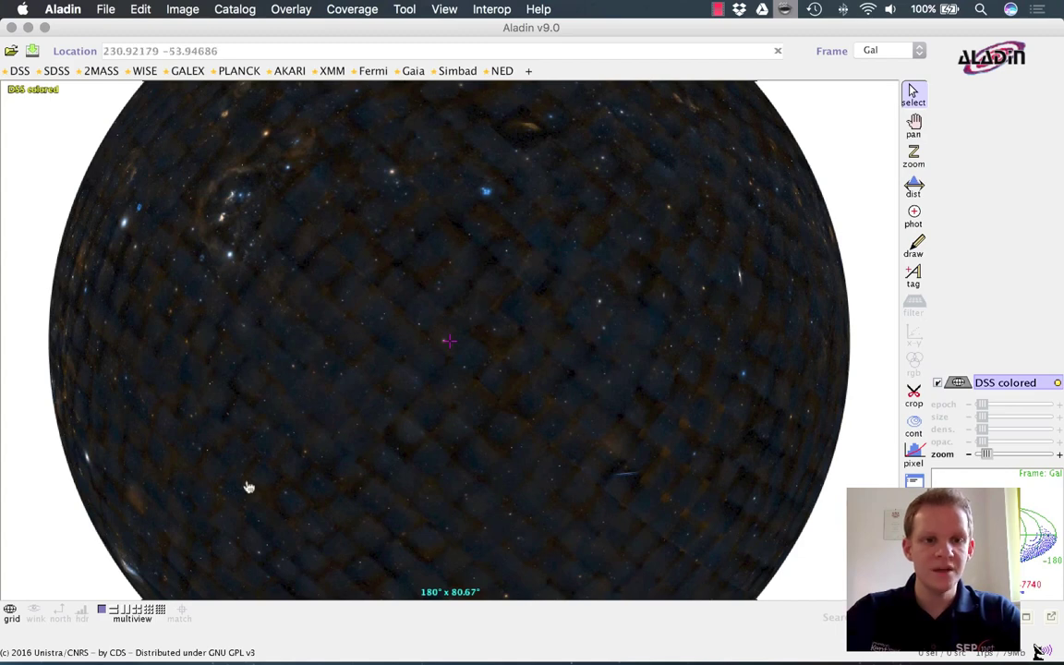
pyautogui.click(118, 609)
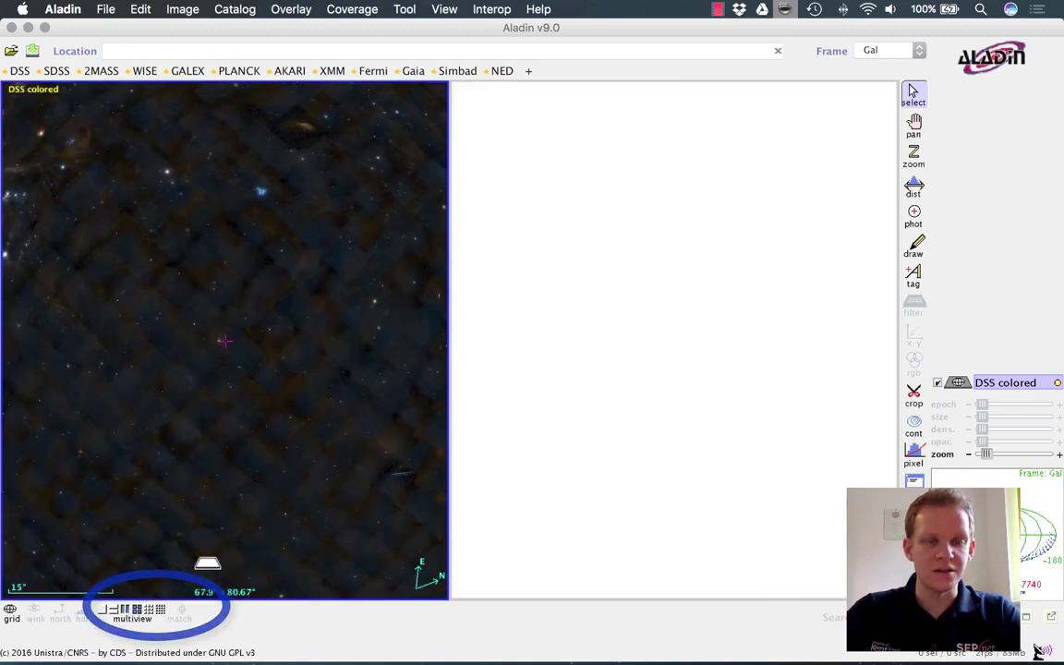
pyautogui.click(620, 344)
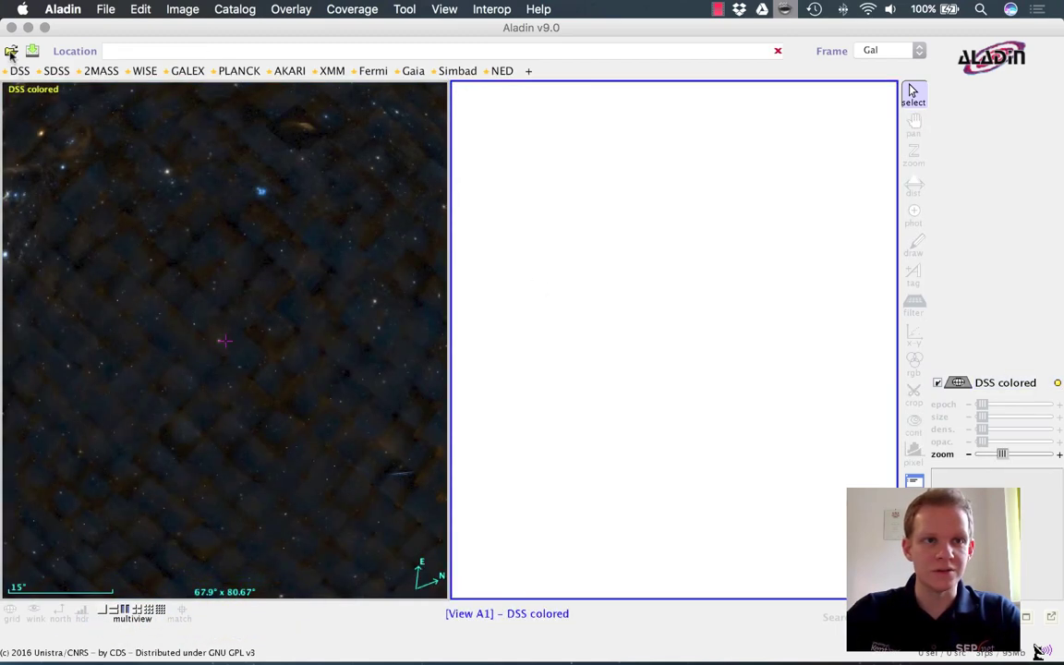
# - Load the Herschel PACS-color infrared HiPS survey into the empty panel and close the server selector
pyautogui.click(11, 53)
pyautogui.moveTo(104, 155); pyautogui.dragTo(399, 96)
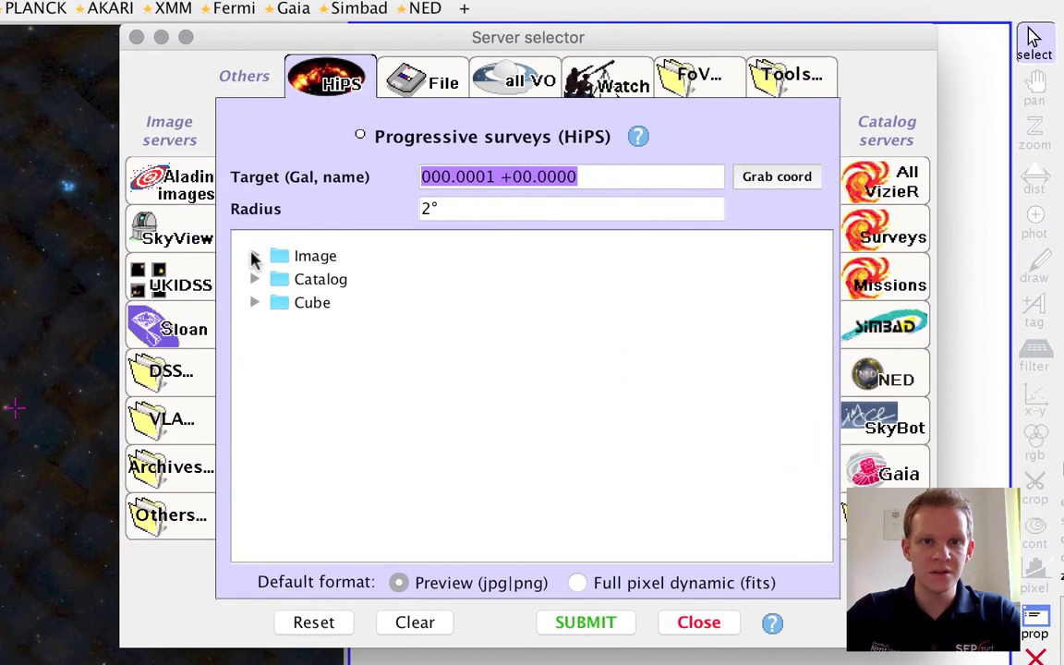
pyautogui.click(387, 238)
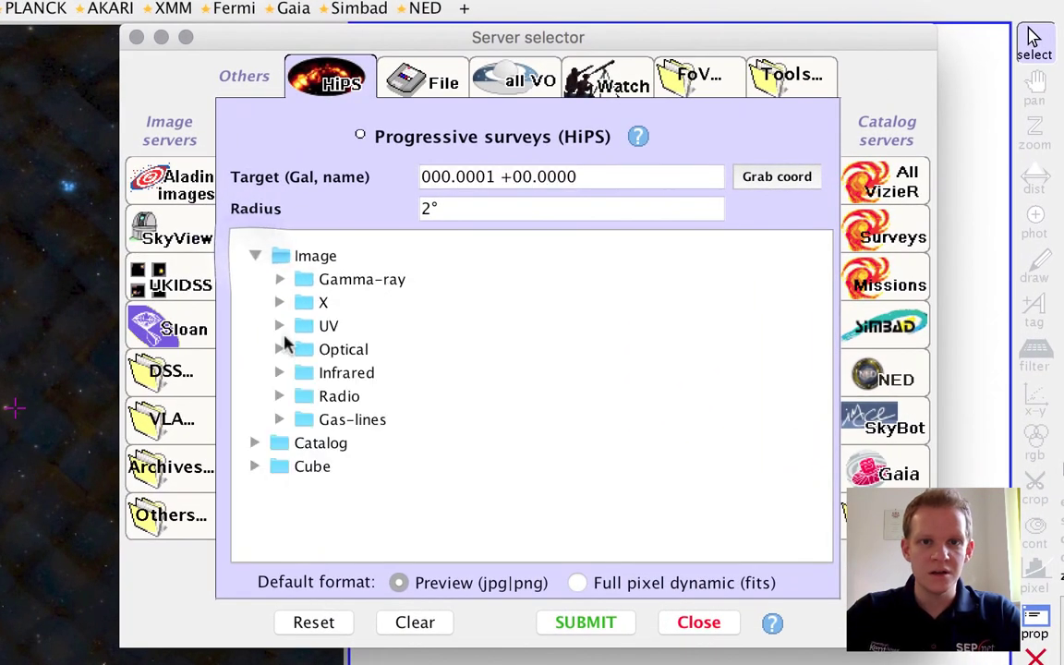
pyautogui.click(279, 372)
pyautogui.scroll(-4, 373, 406)
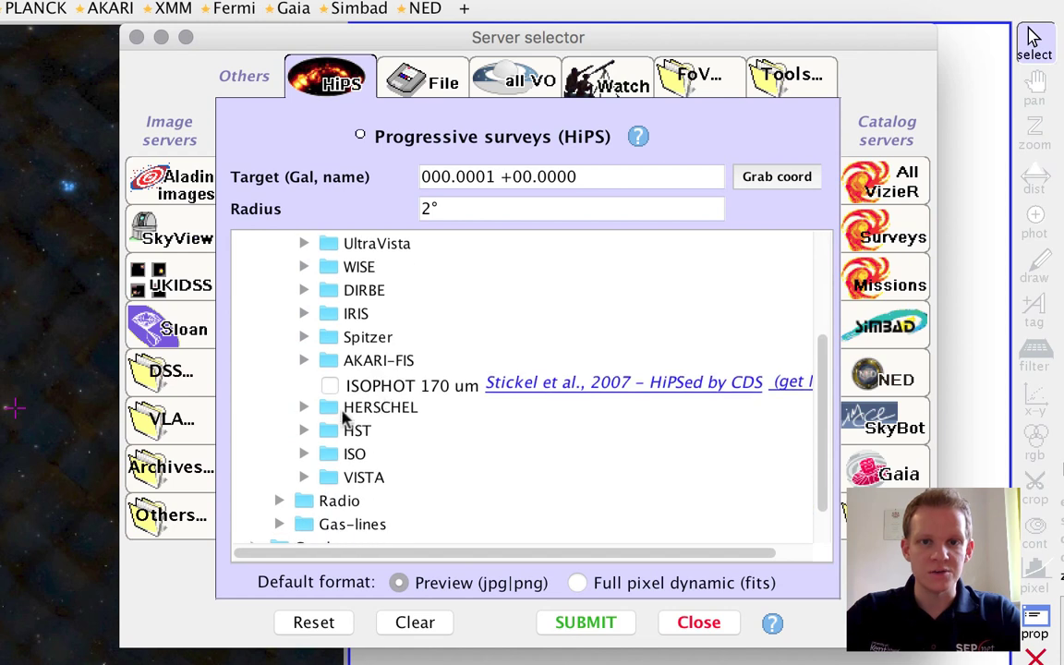
pyautogui.click(304, 409)
pyautogui.click(355, 432)
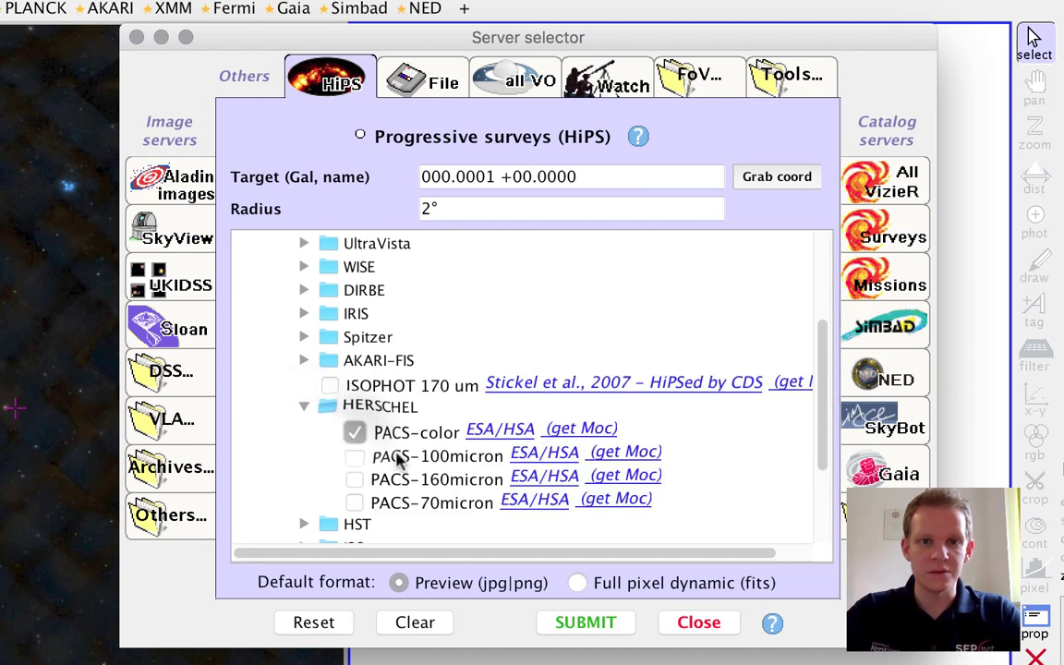
pyautogui.click(591, 630)
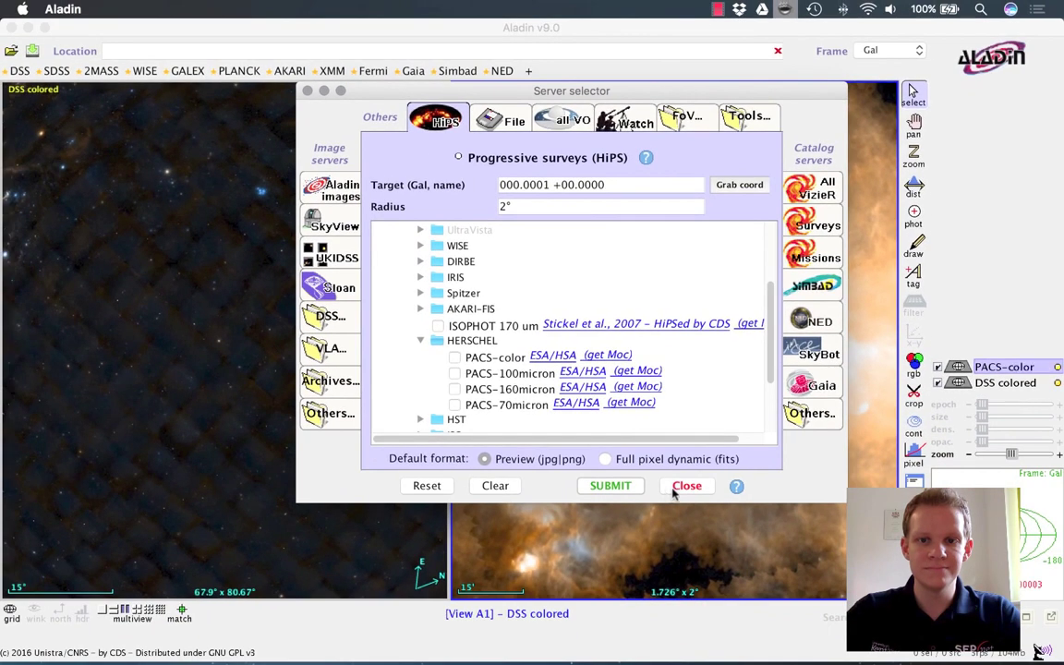
pyautogui.click(686, 485)
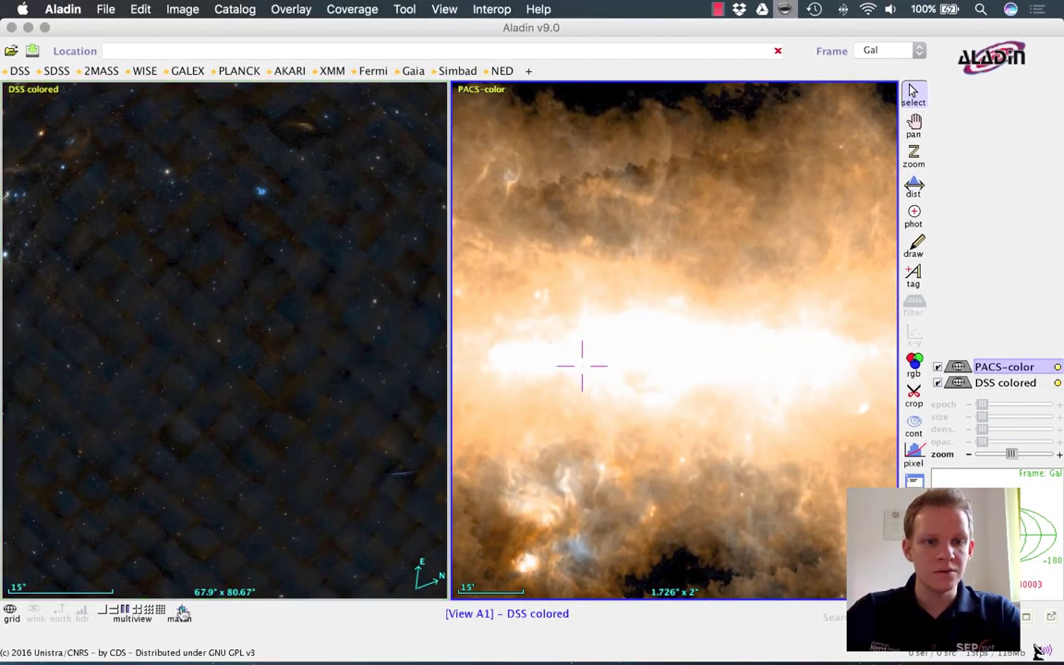
# - Show the coordinate grid and match the DSS colored view to PACS-color, widening the field to compare the Galactic plane
pyautogui.click(11, 611)
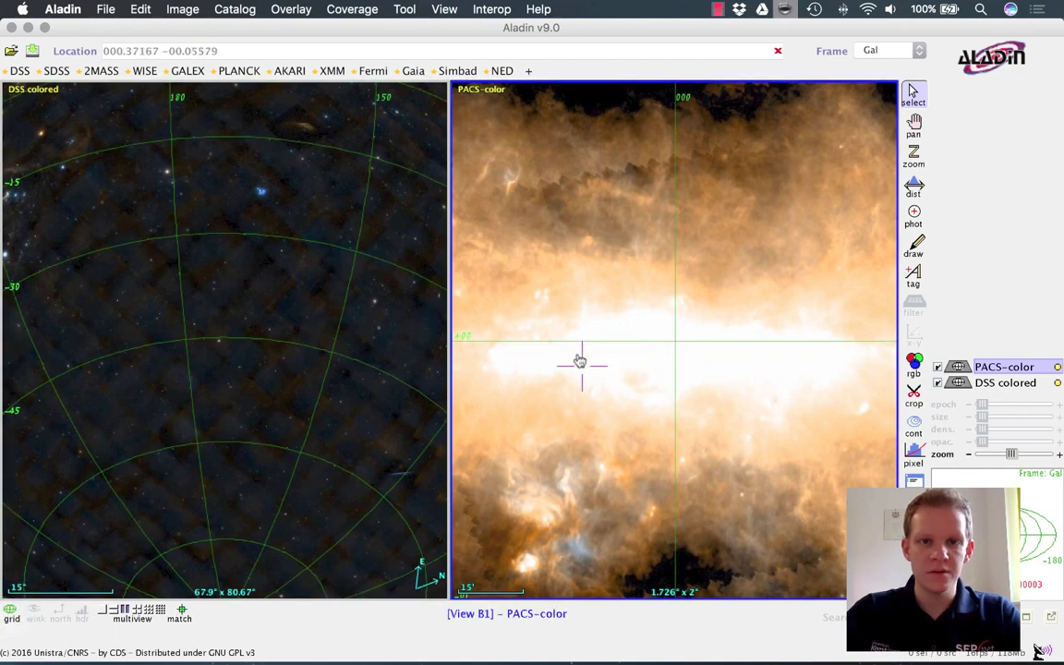
pyautogui.click(181, 610)
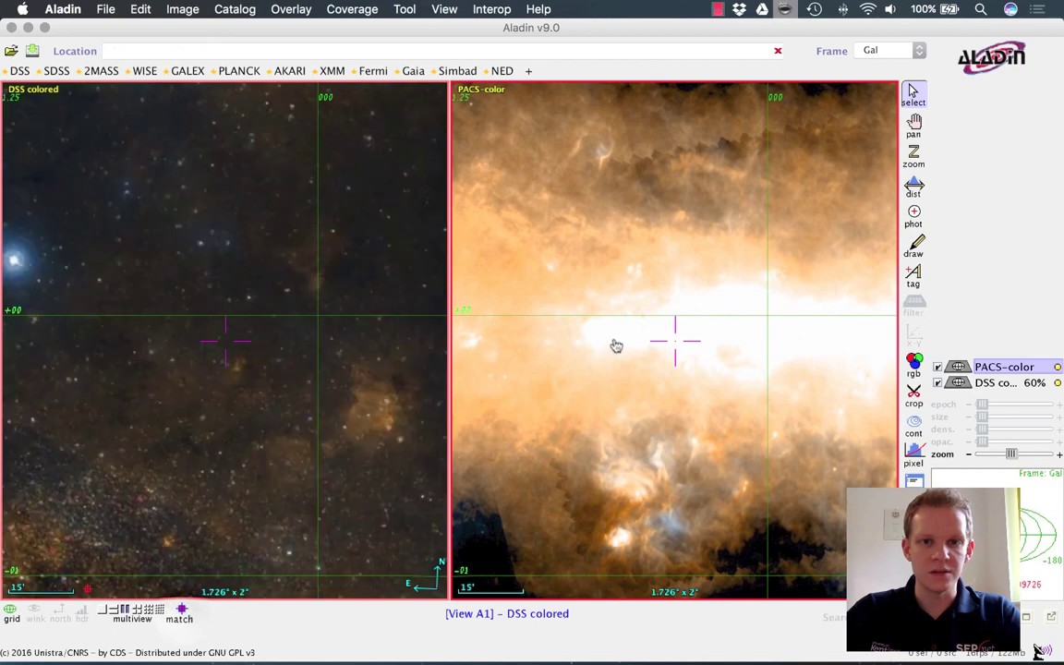
pyautogui.scroll(-1, 592, 328)
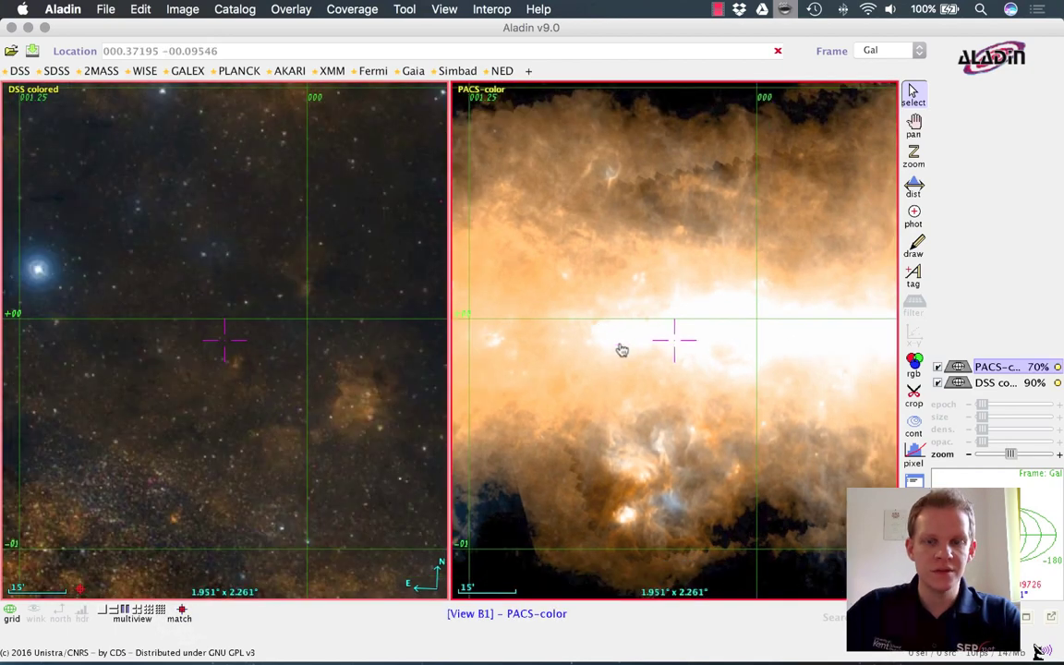
pyautogui.scroll(-4, 653, 338)
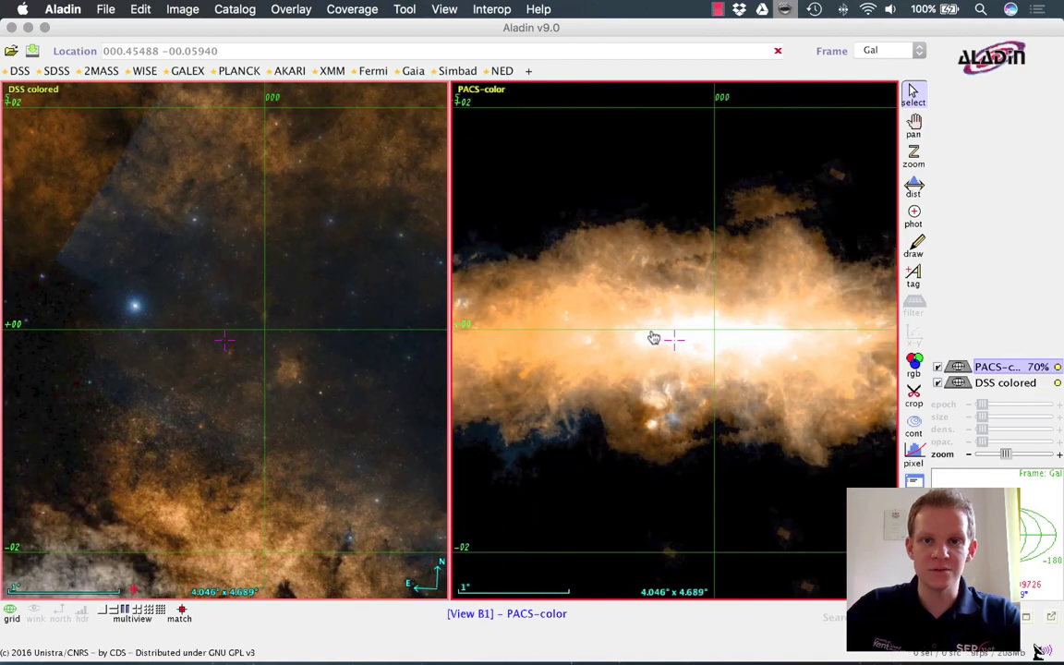
pyautogui.scroll(-2, 652, 338)
pyautogui.scroll(-2, 739, 213)
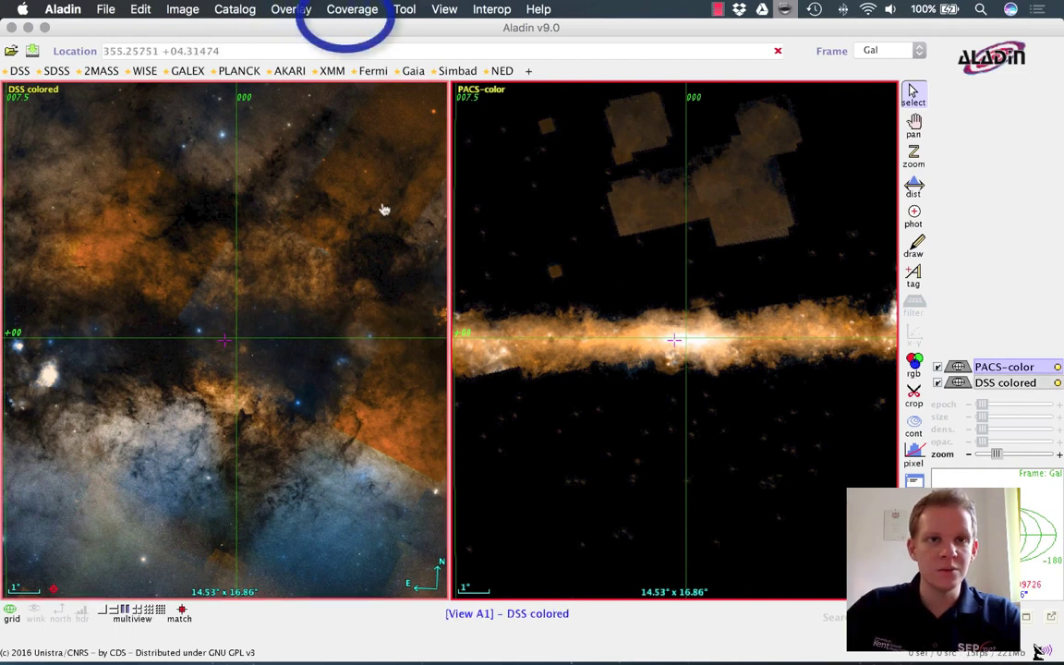
# - Load the coverage maps (MOC) of the PACS-color and DSS colored surveys
pyautogui.click(354, 11)
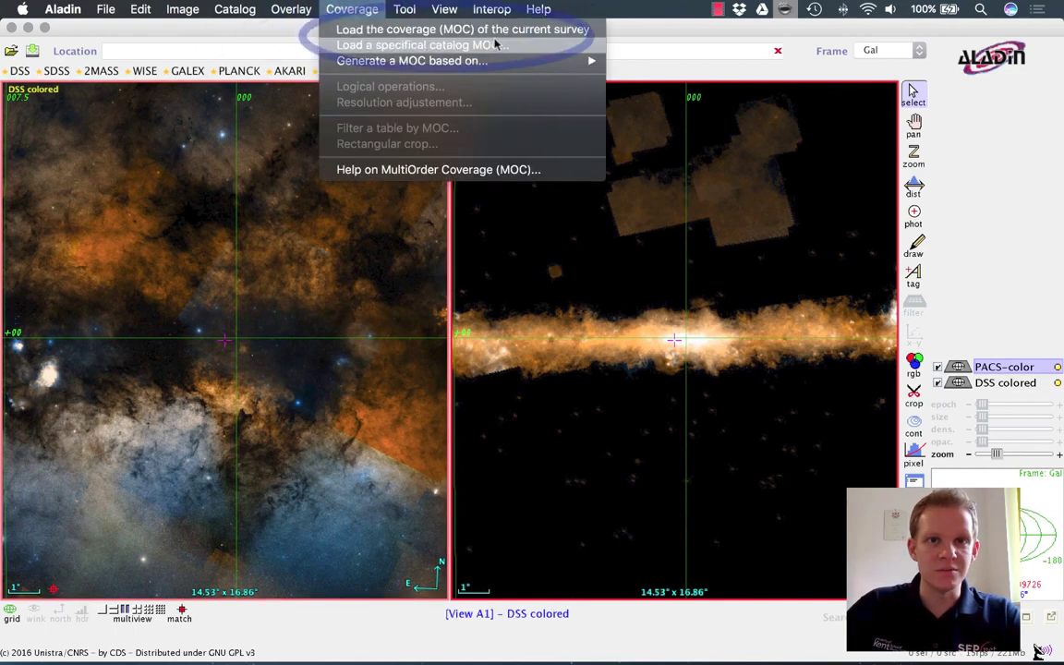
pyautogui.click(552, 30)
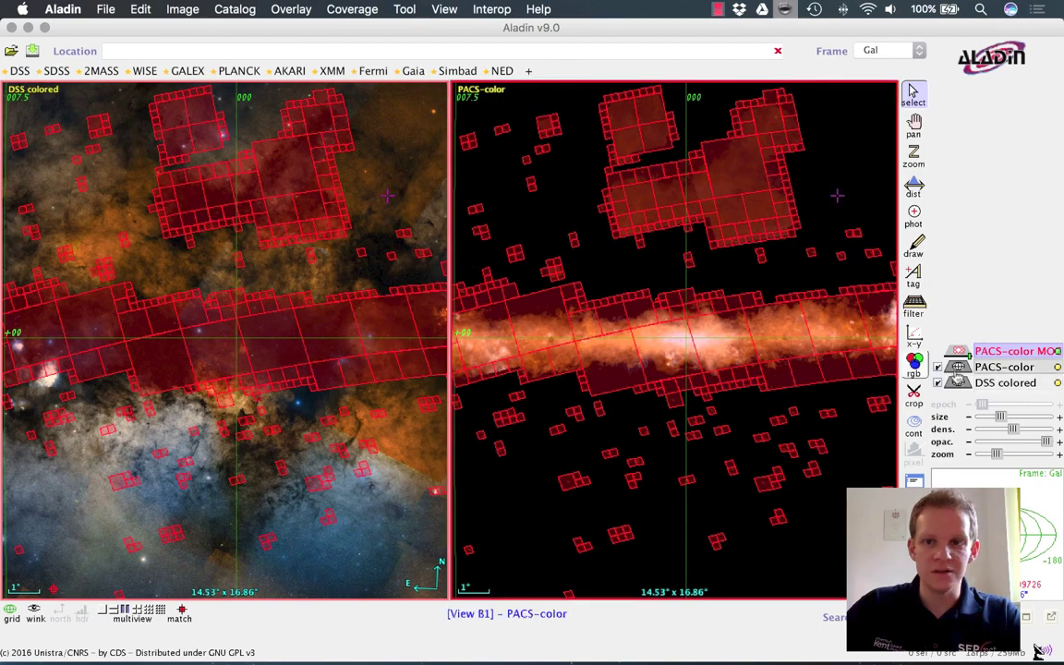
pyautogui.click(960, 383)
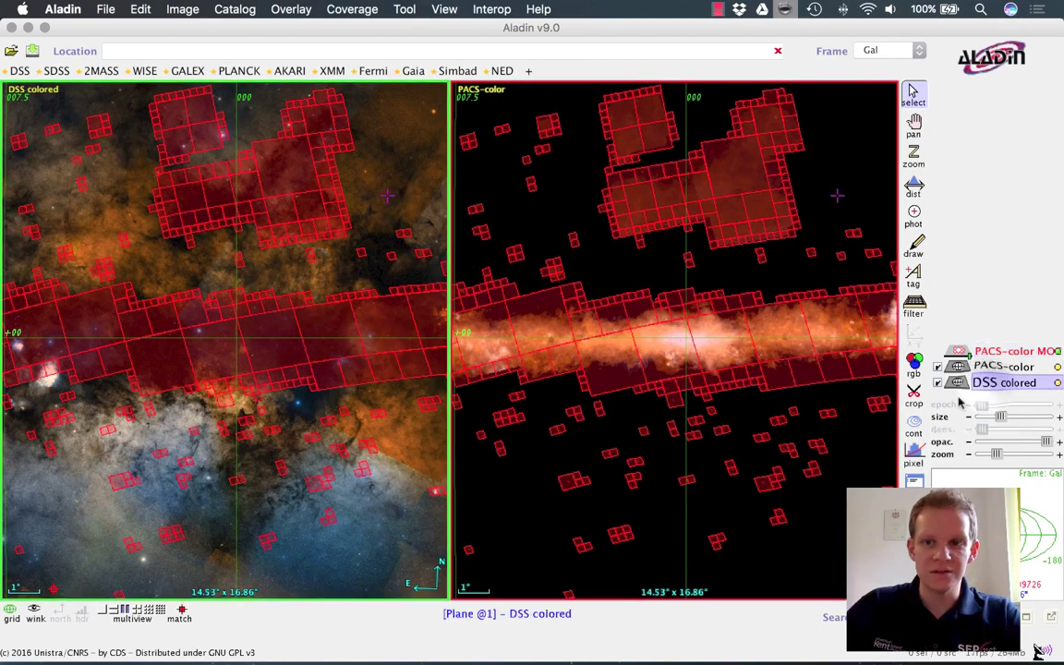
pyautogui.click(366, 10)
pyautogui.click(369, 31)
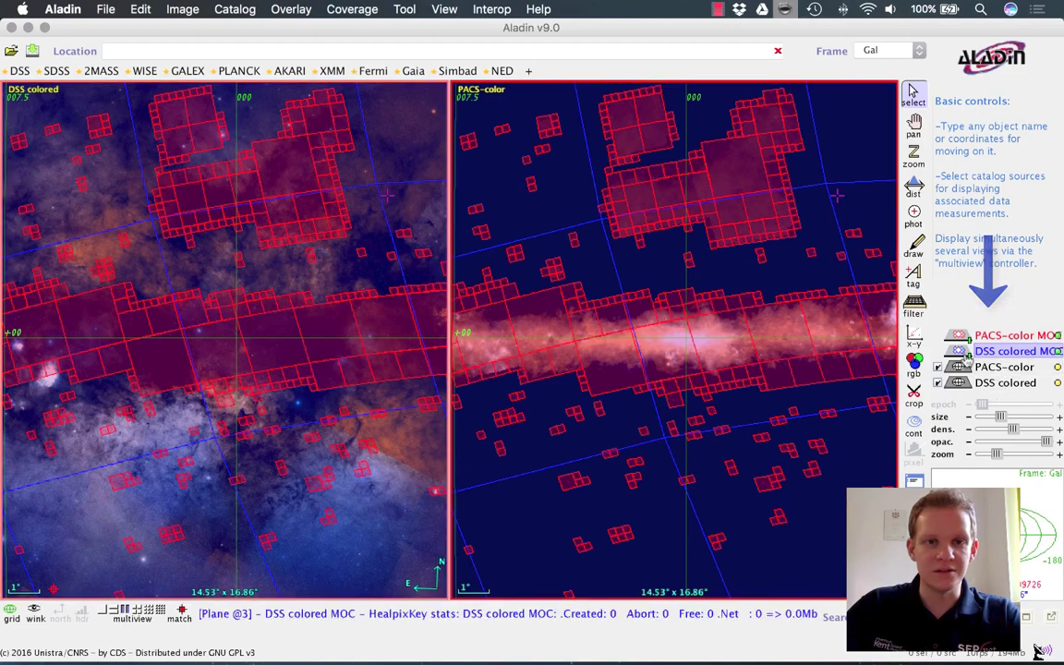
# - Create a new MOC as the intersection of the DSS colored MOC and the PACS-color MOC
pyautogui.click(347, 9)
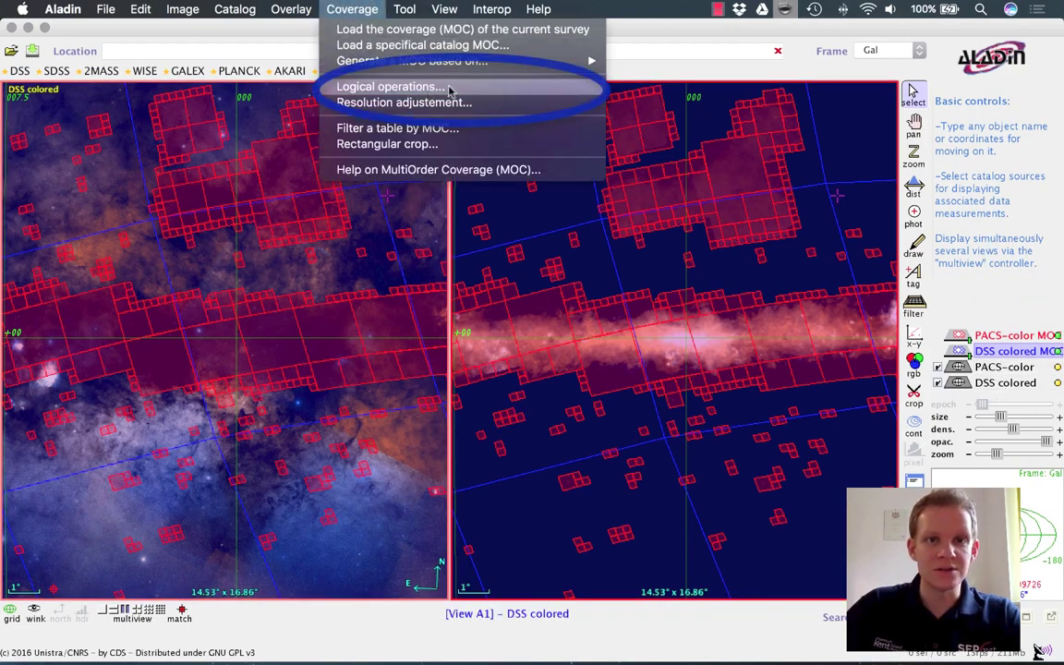
pyautogui.click(406, 88)
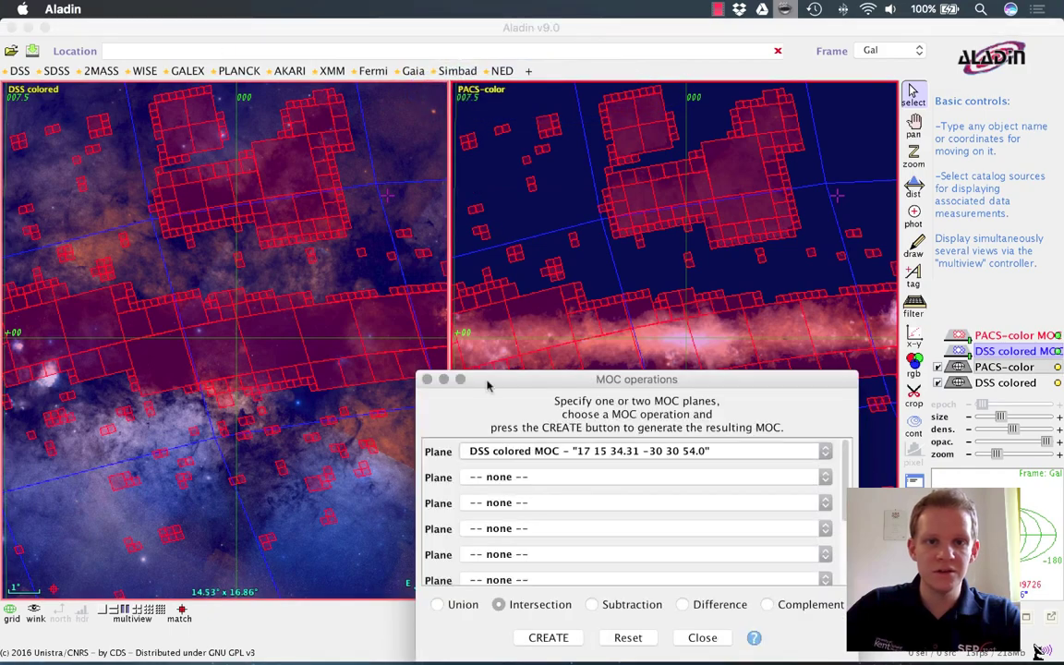
pyautogui.click(503, 297)
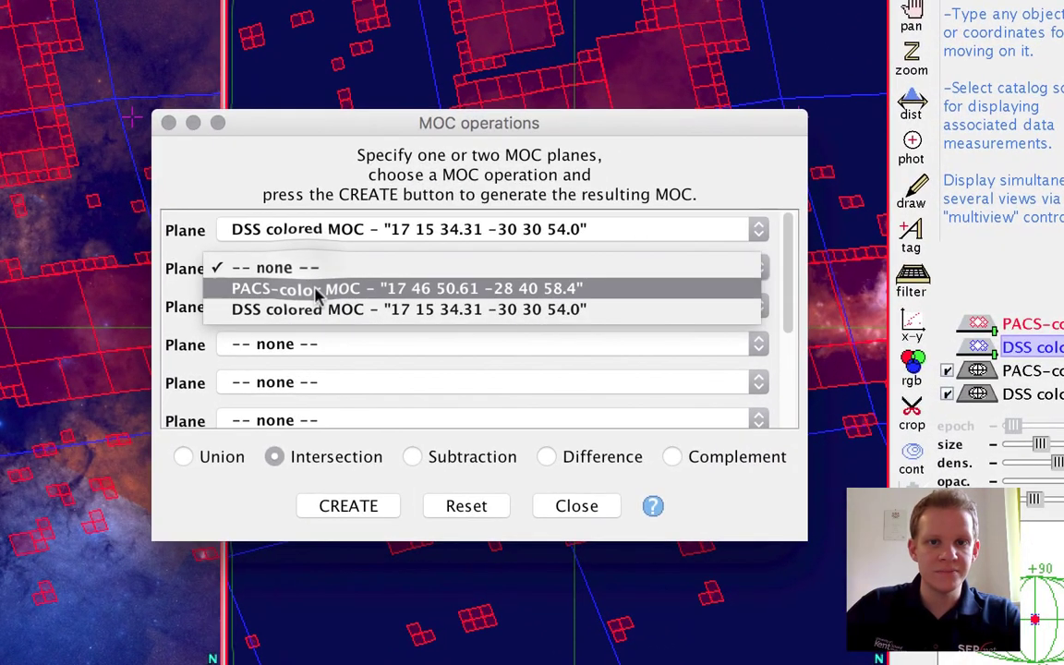
pyautogui.click(504, 312)
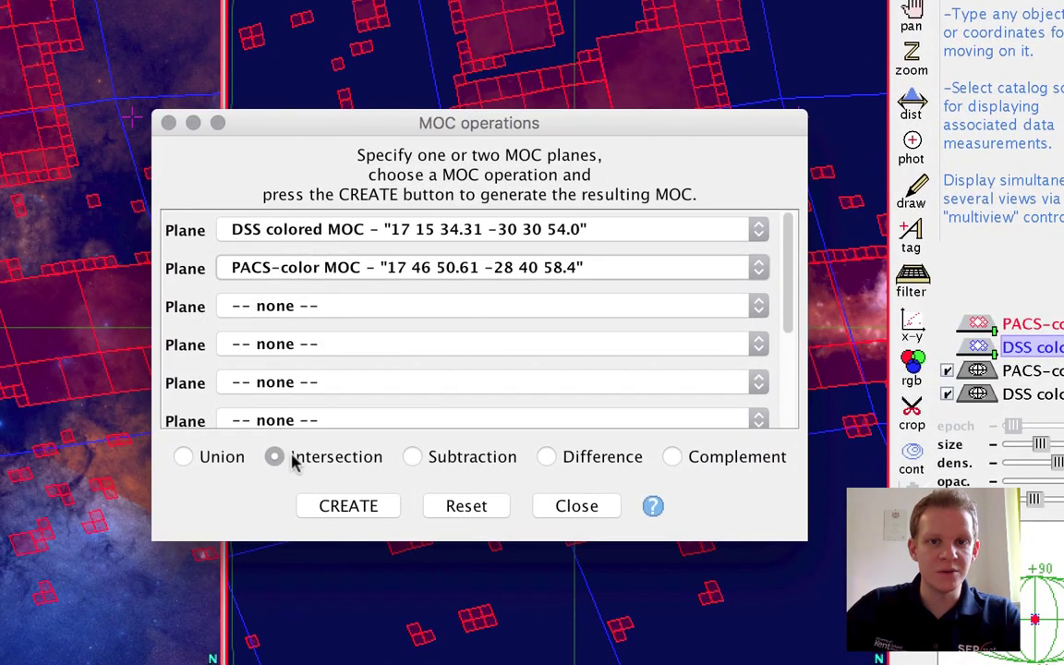
pyautogui.click(349, 507)
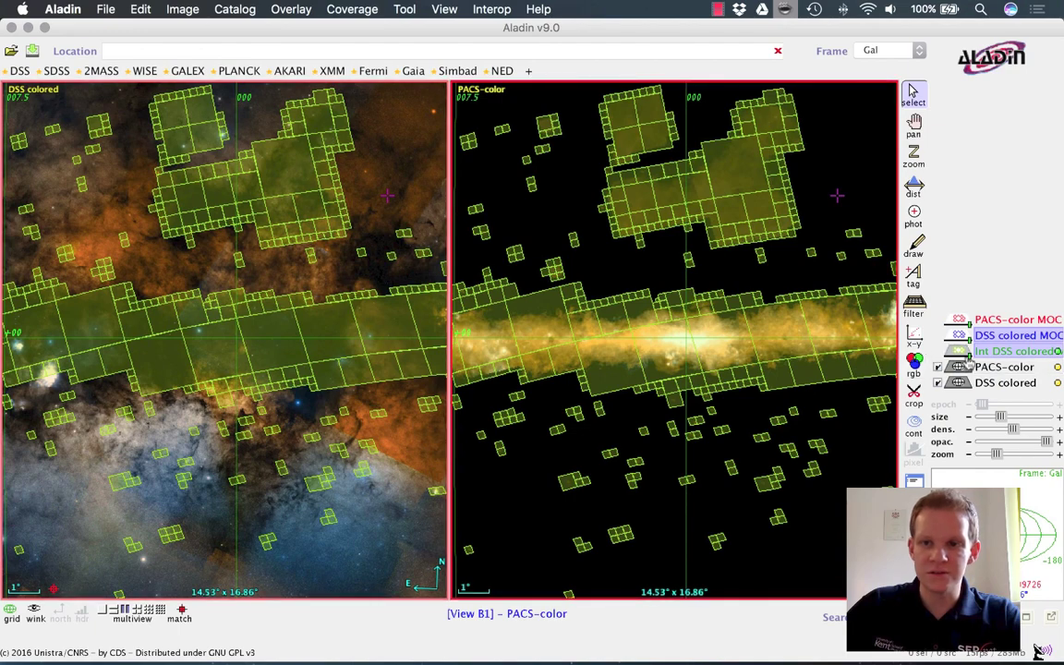
pyautogui.scroll(-1, 523, 314)
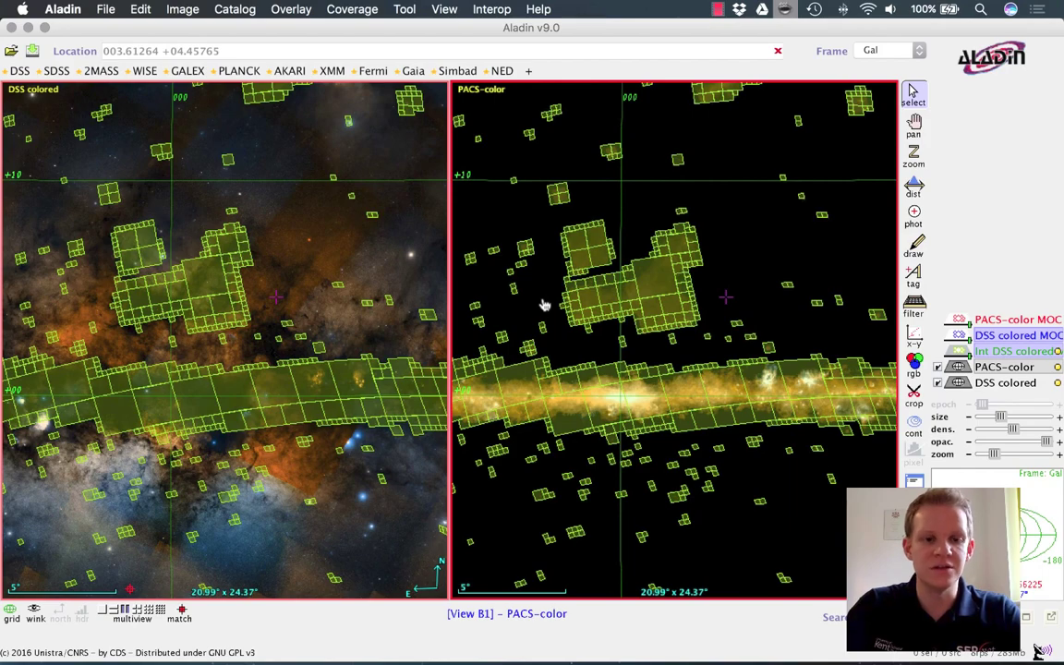
# - Switch to the CDS portal's My Data page and send the stored table vizier_J_A+A_558_A53_catalog_20170224 to Aladin
pyautogui.hotkey('ctrl', 'Up')
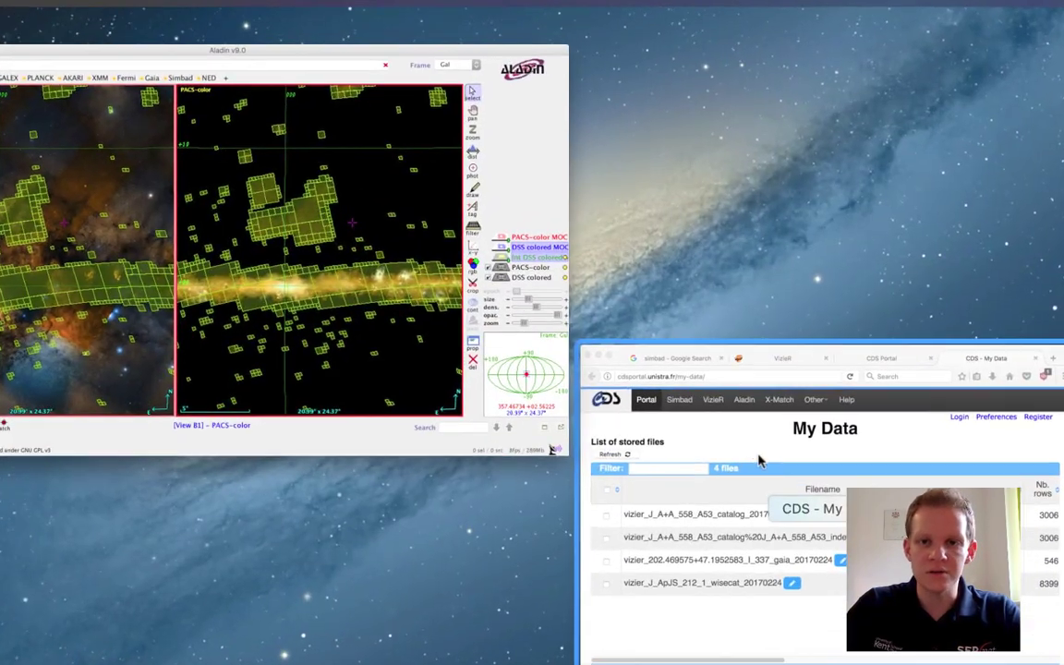
pyautogui.click(785, 433)
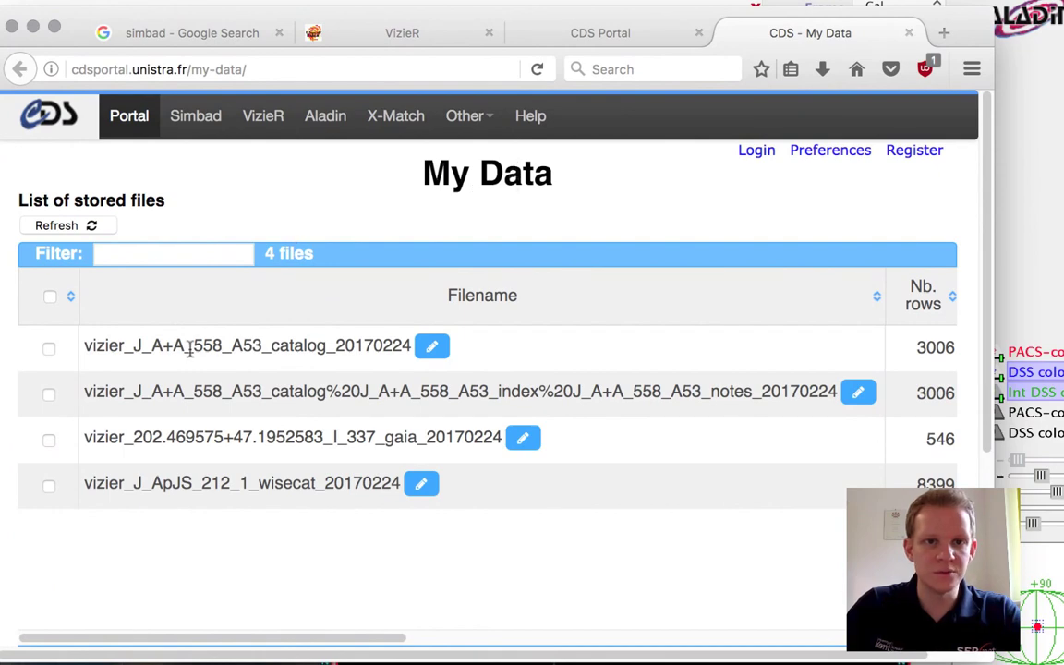
pyautogui.hscroll(10, 189, 348)
pyautogui.hscroll(3, 189, 355)
pyautogui.hscroll(15, 418, 349)
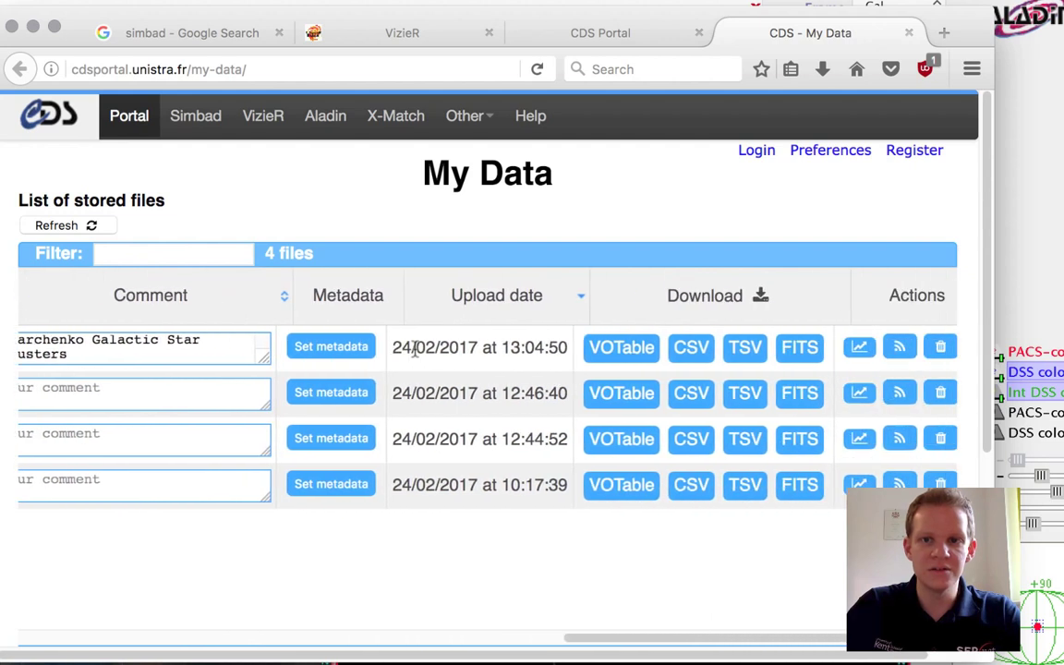
pyautogui.click(848, 349)
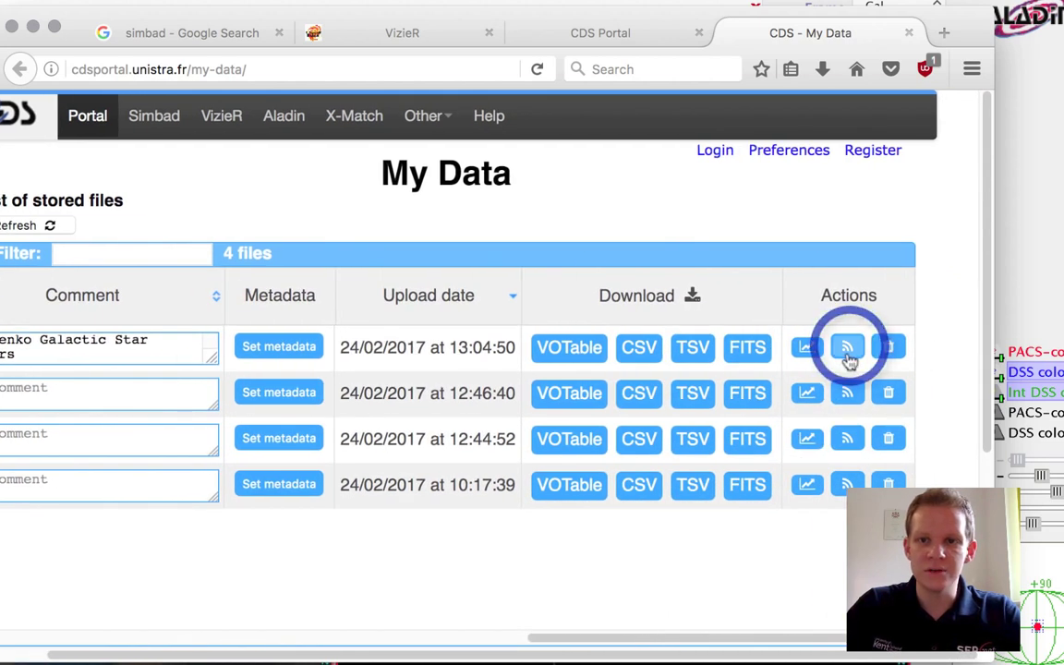
pyautogui.click(848, 350)
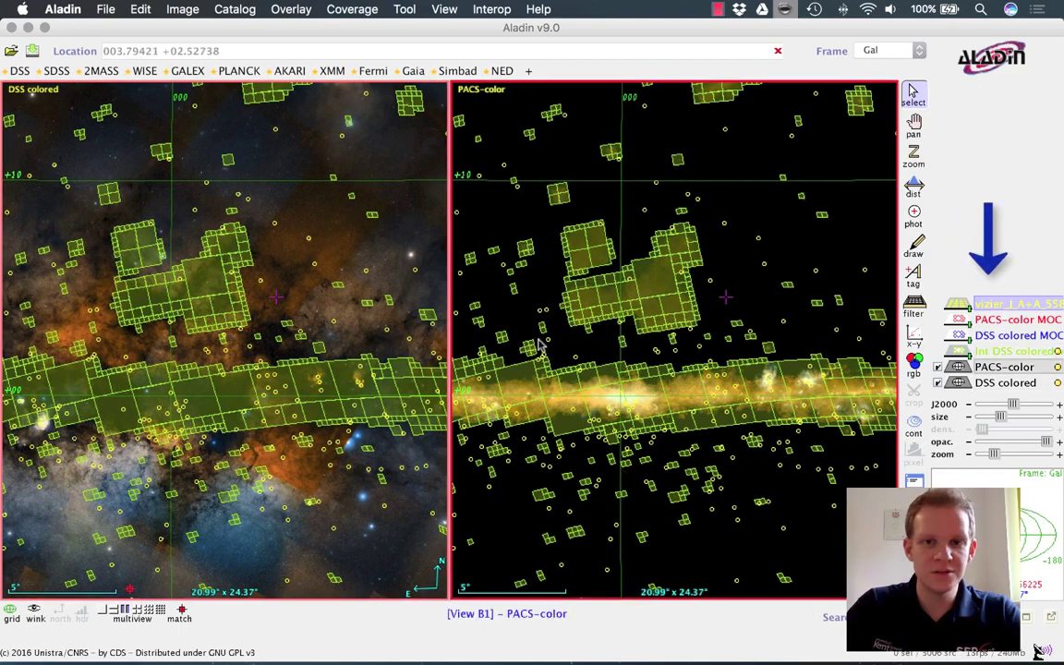
# - Select the star cluster sources around the Galactic centre and look through their rows in the measurements table
pyautogui.moveTo(504, 304); pyautogui.dragTo(633, 427)
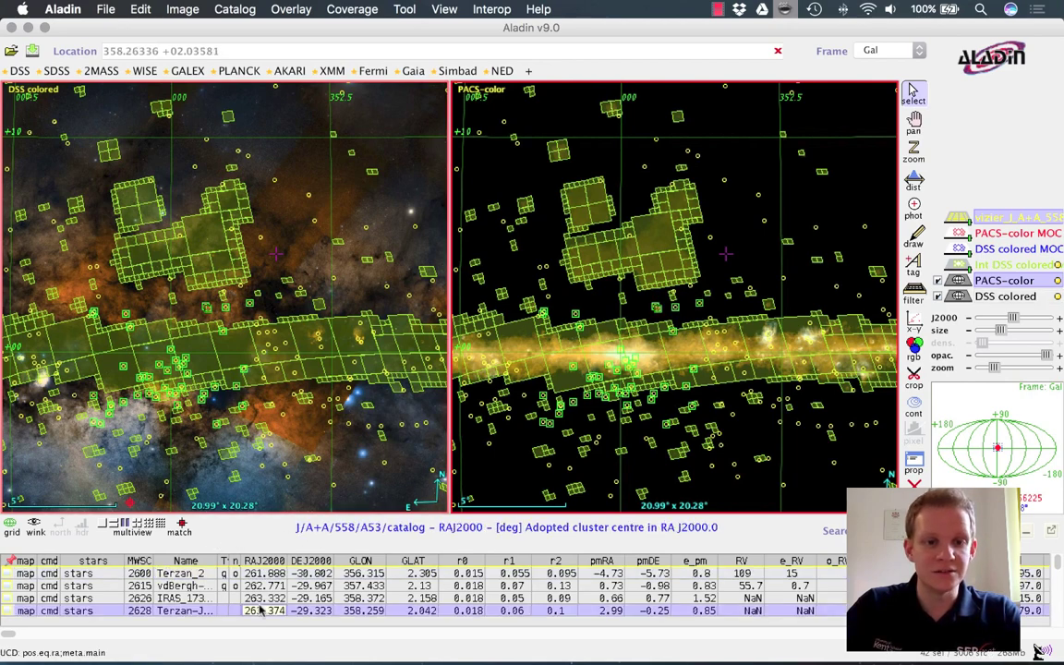
pyautogui.moveTo(263, 609)
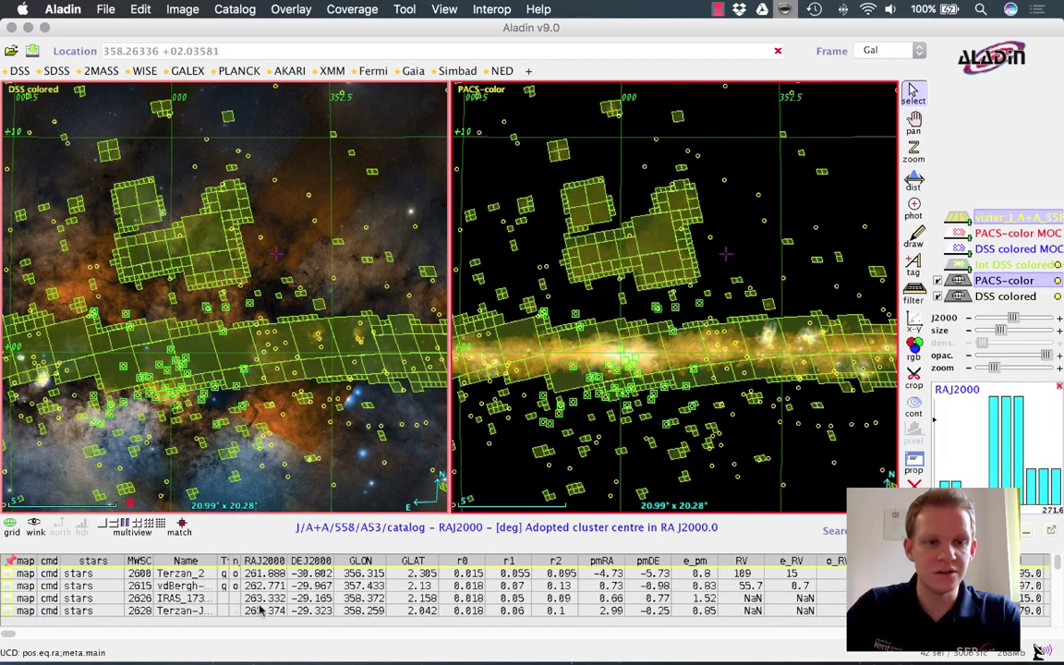
pyautogui.scroll(-3, 249, 591)
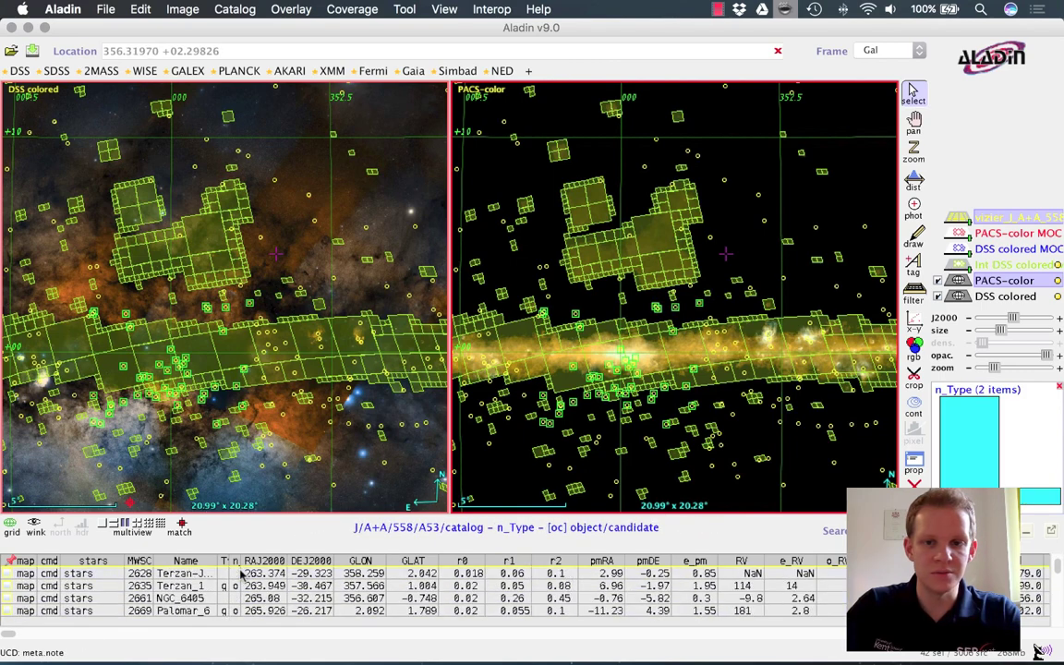
pyautogui.scroll(3, 242, 591)
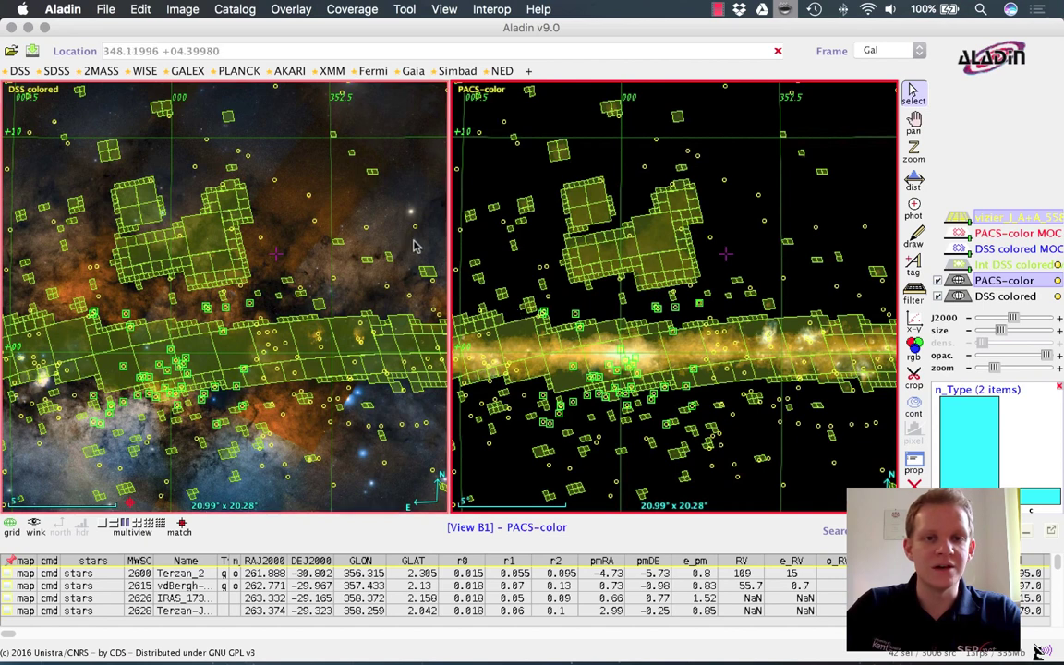
# - Filter the vizier_J_A+A_558_A53 catalog by the DSS–PACS intersection MOC, generating a new catalog of the sources inside it
pyautogui.click(351, 9)
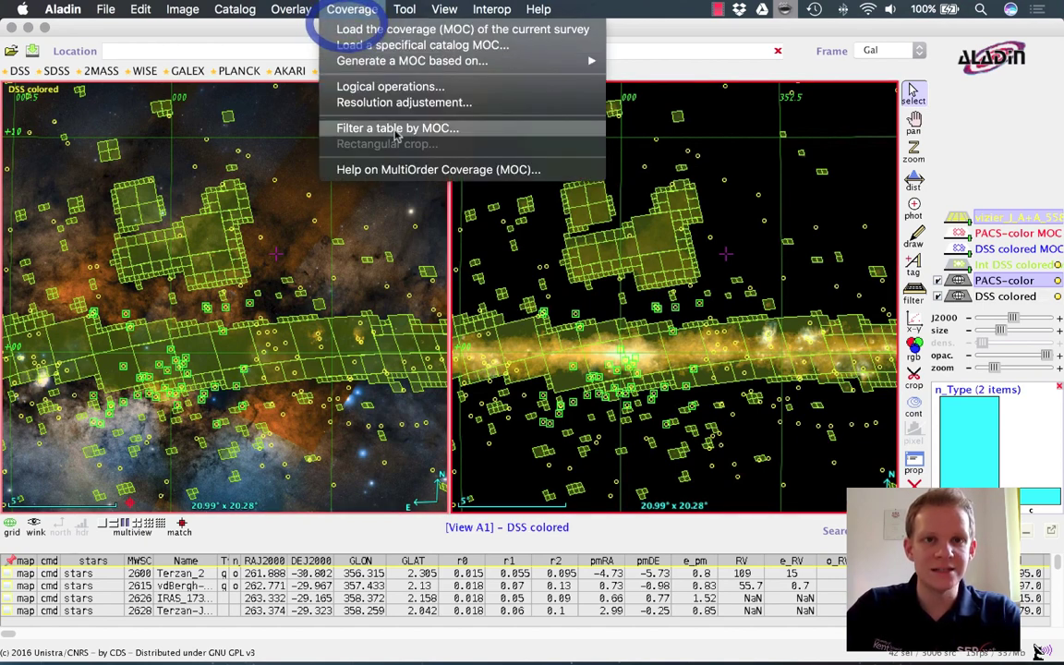
pyautogui.click(444, 131)
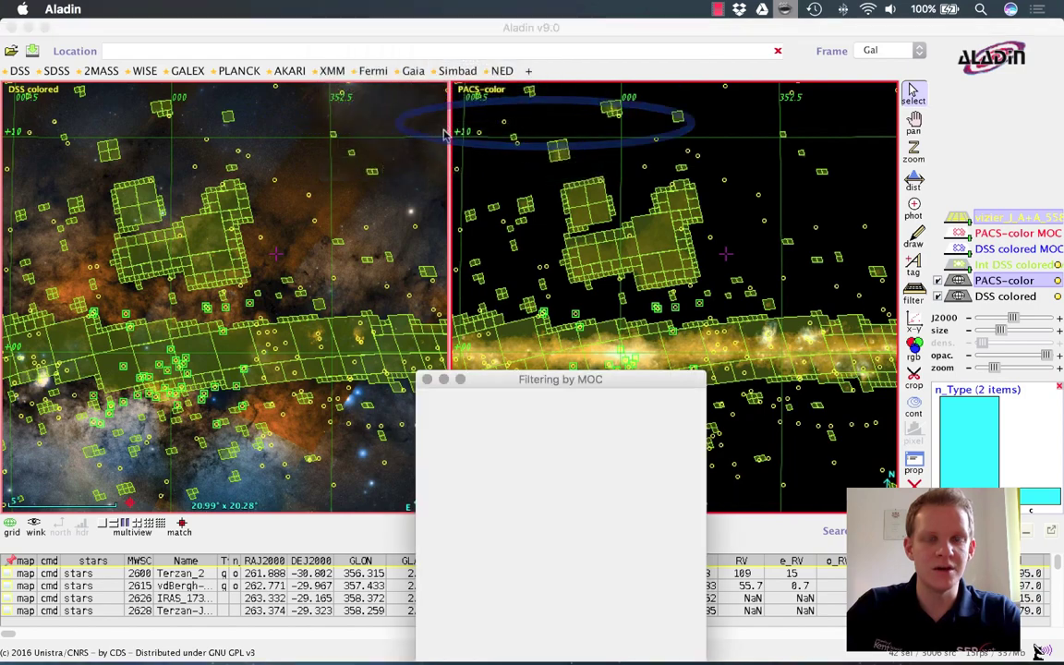
pyautogui.moveTo(506, 380); pyautogui.dragTo(505, 258)
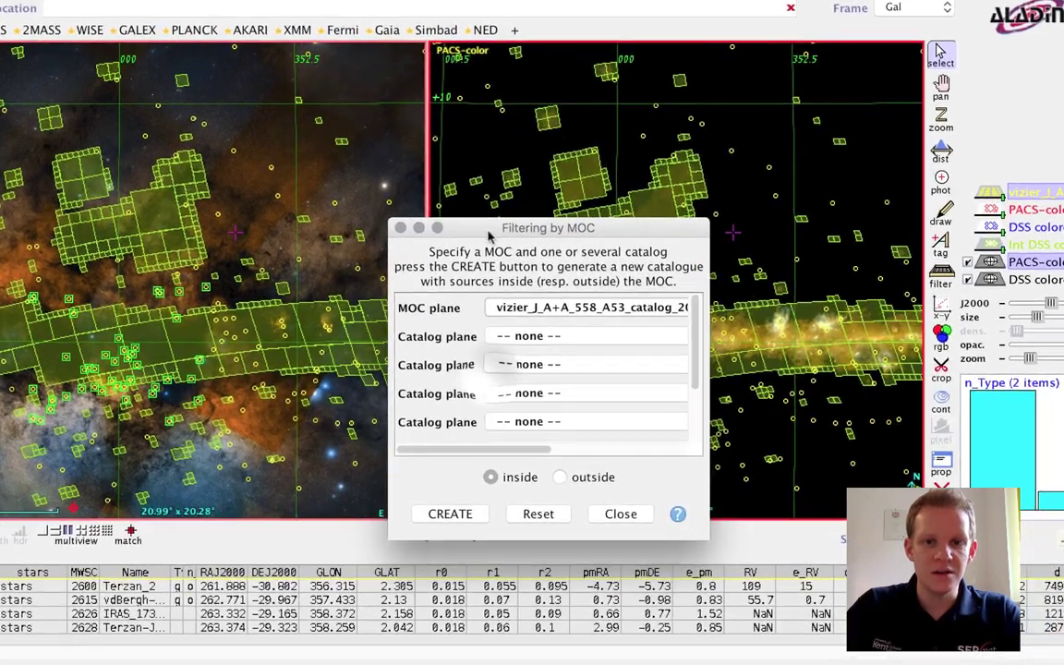
pyautogui.click(533, 309)
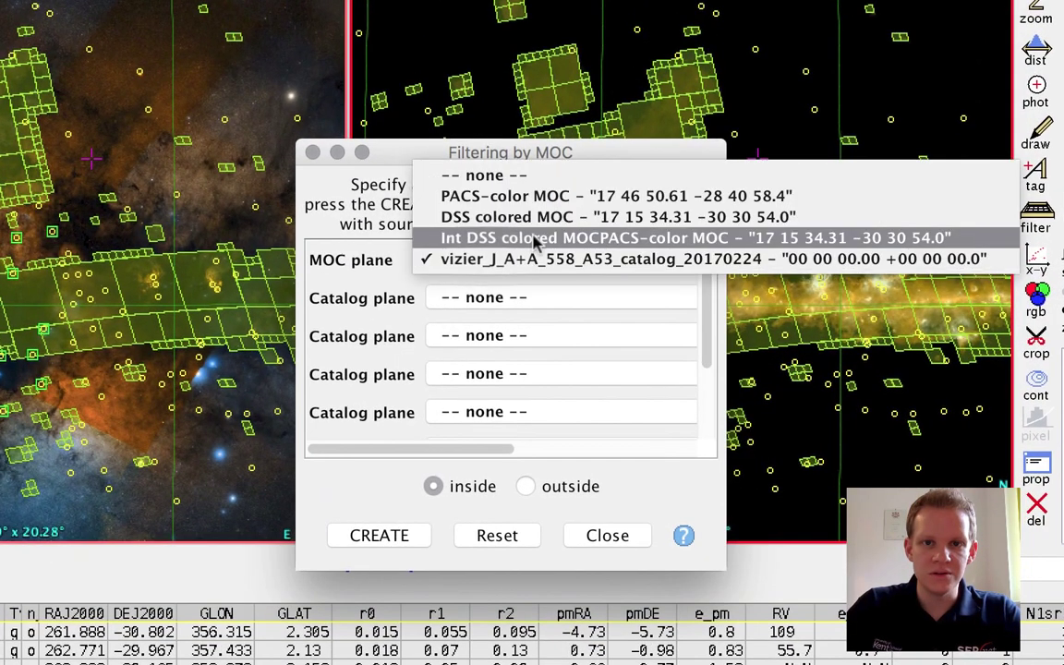
pyautogui.click(675, 241)
pyautogui.click(533, 300)
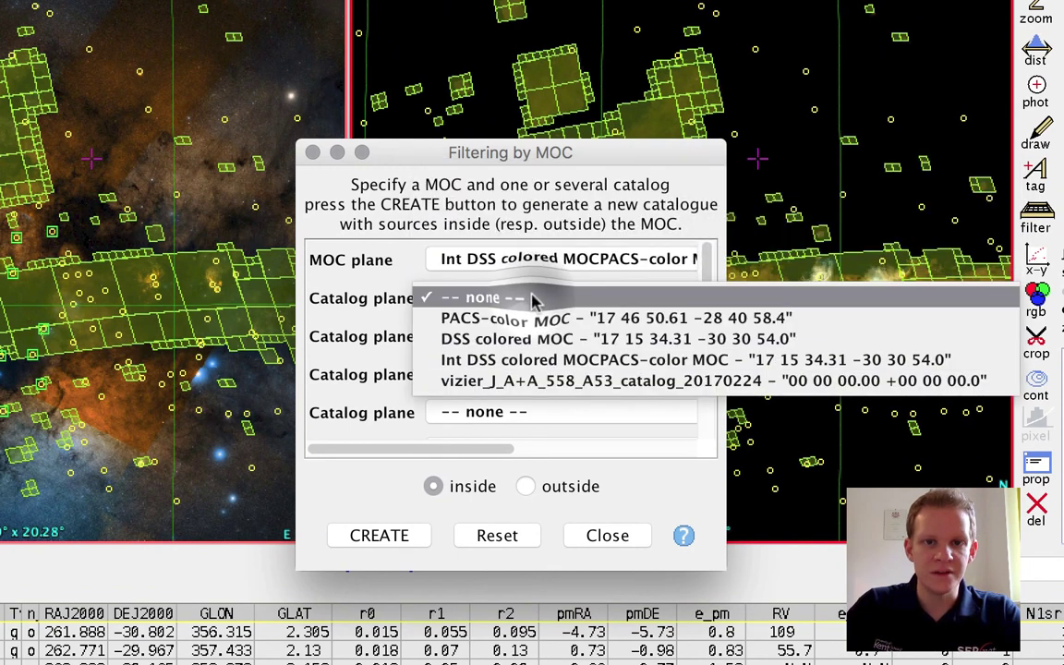
pyautogui.click(515, 384)
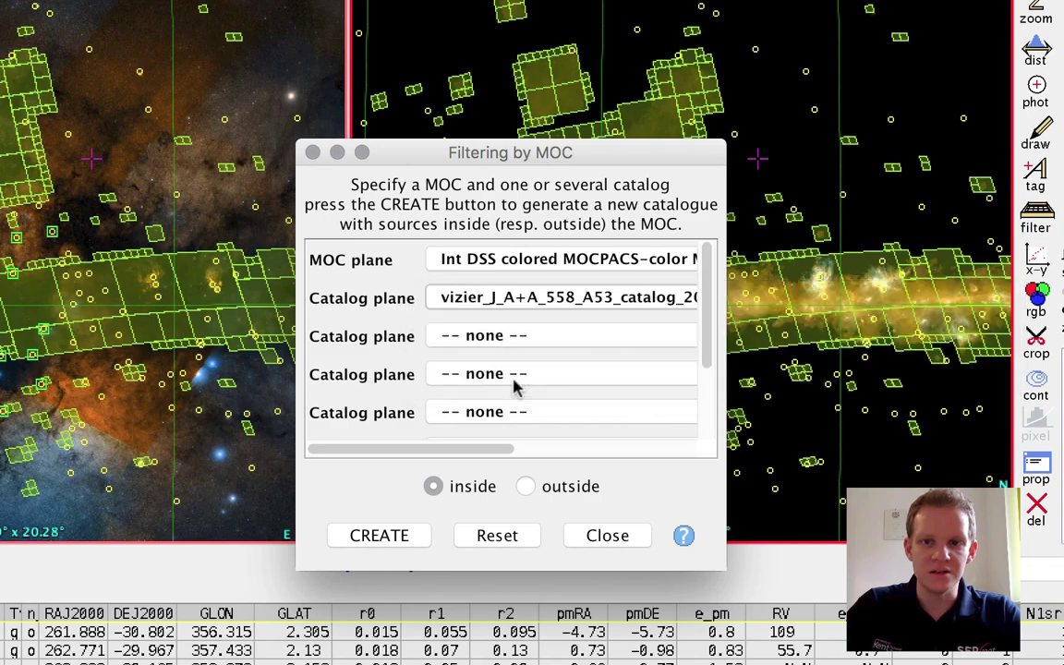
pyautogui.click(386, 534)
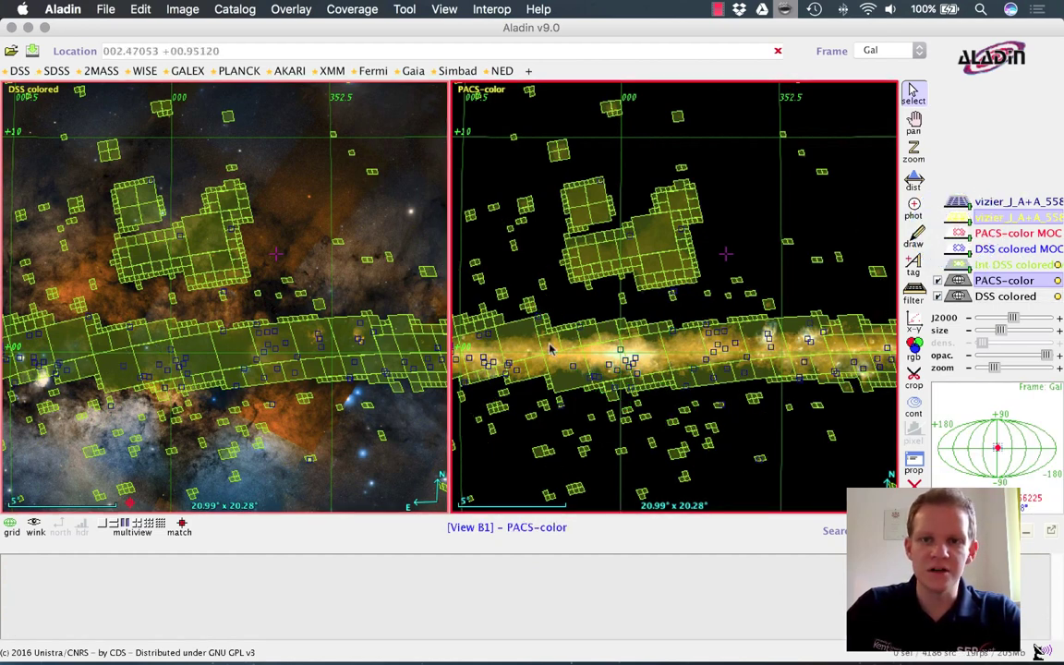
# - Set the colour of the MOC-filtered catalog plane to red and inspect its sources along the Galactic plane
pyautogui.click(990, 203)
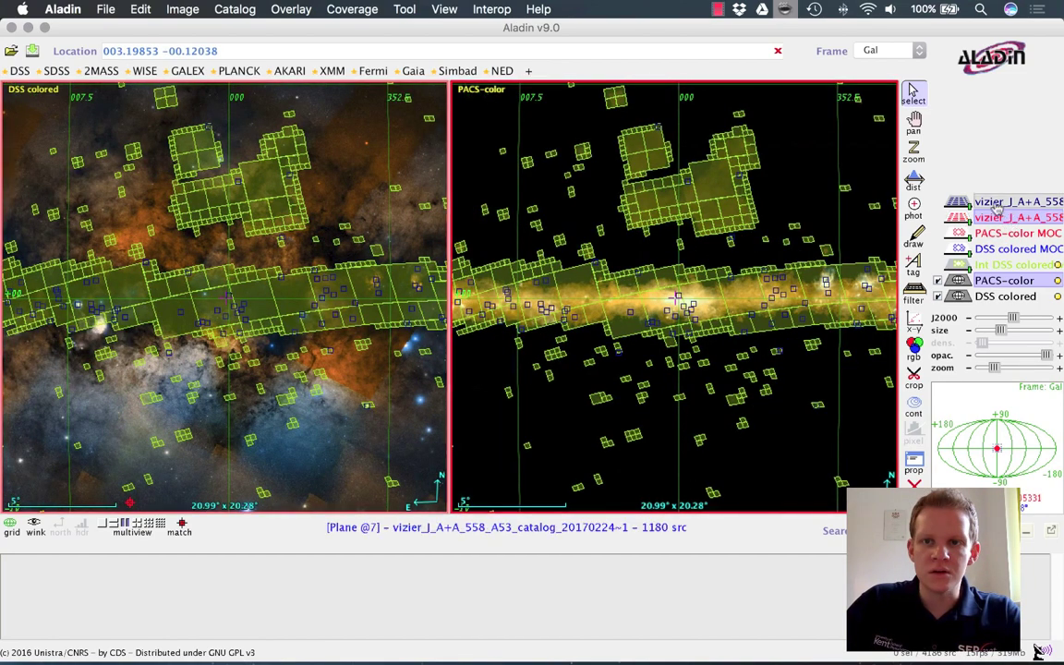
pyautogui.rightClick(989, 204)
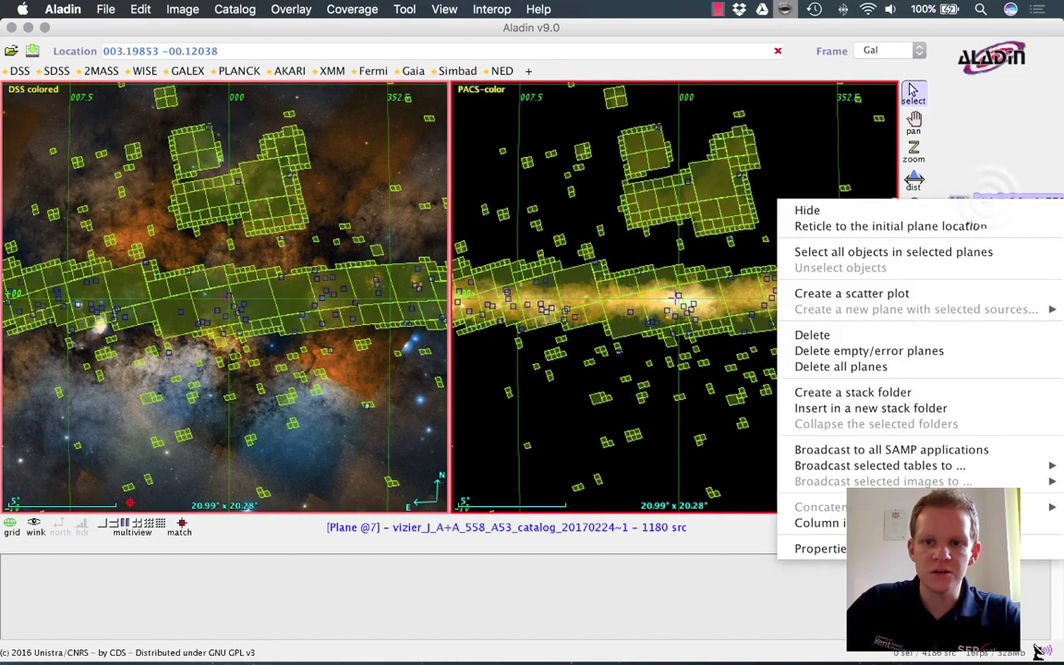
pyautogui.click(904, 549)
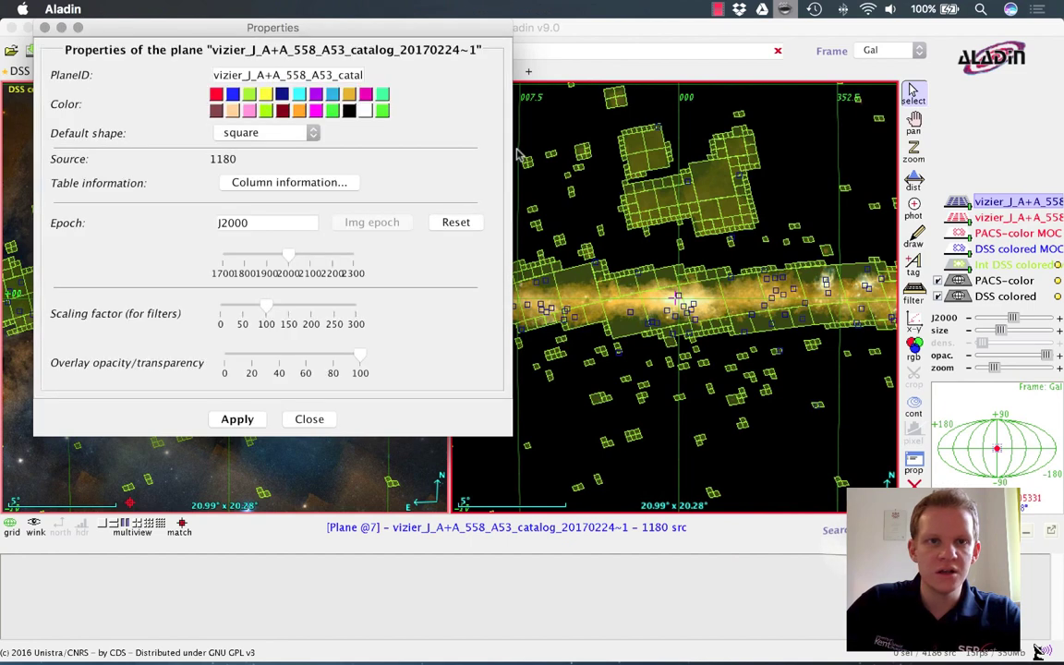
pyautogui.click(216, 94)
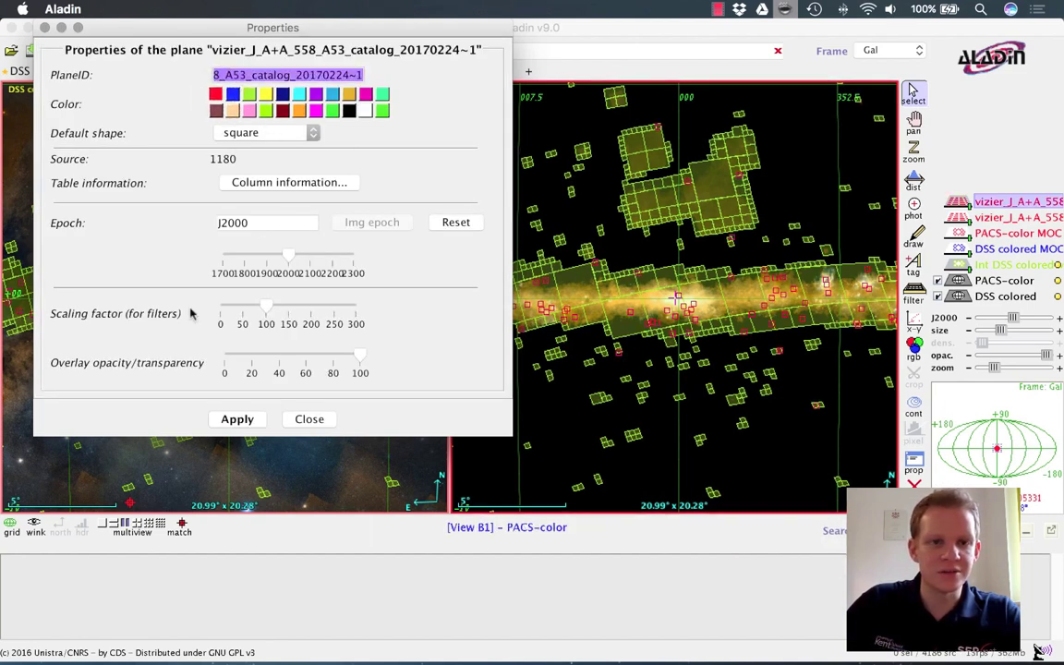
pyautogui.click(238, 421)
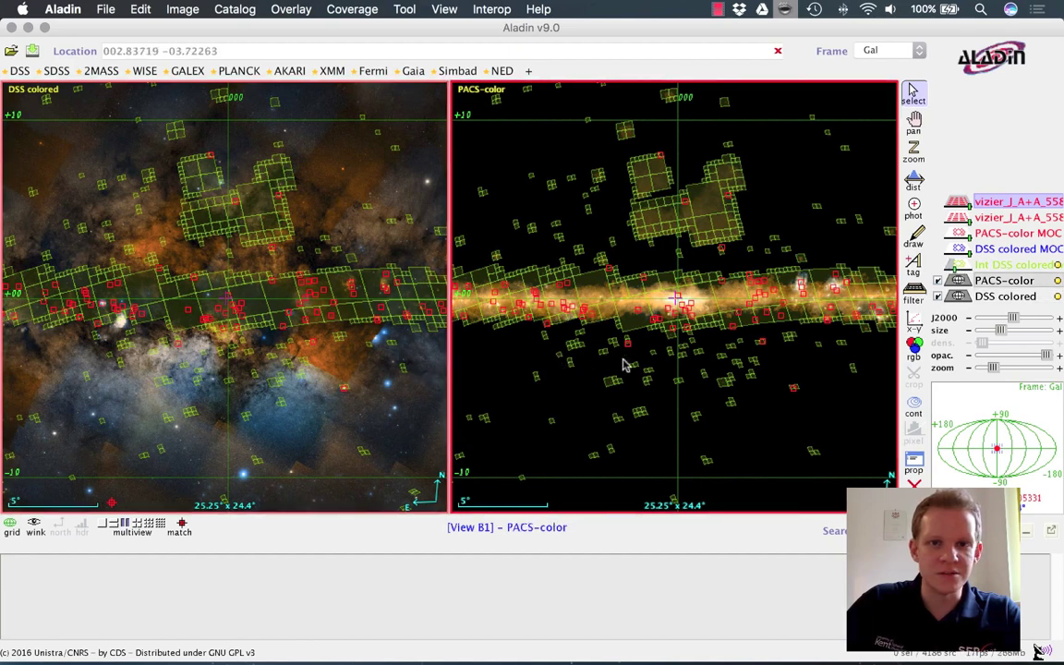
pyautogui.moveTo(558, 323); pyautogui.dragTo(654, 319)
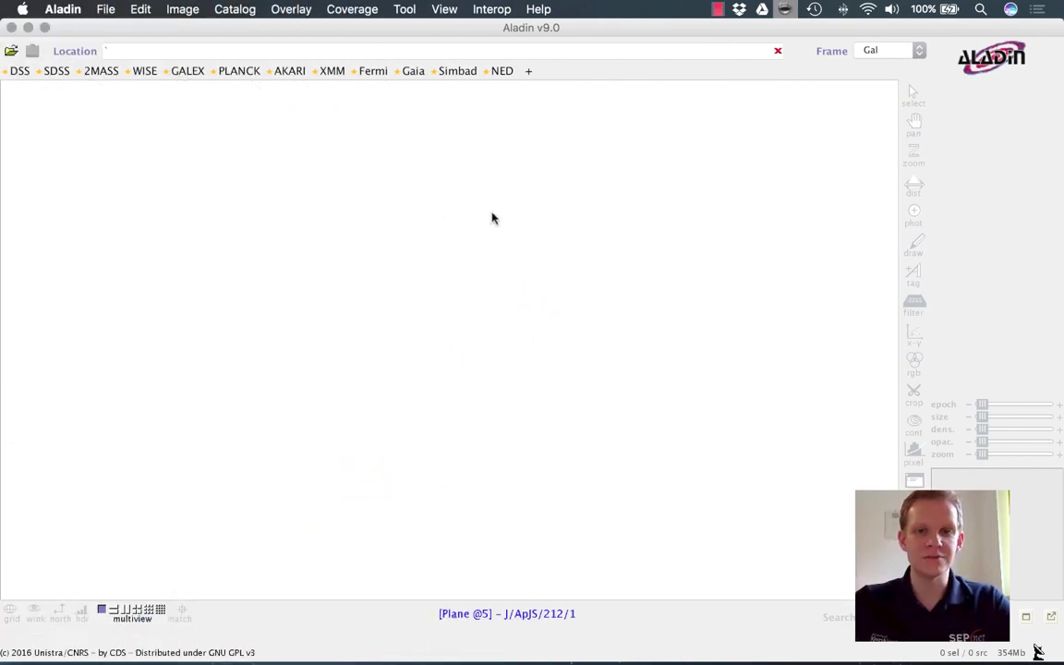
# - Search VizieR for "Wise hii" and load the WISE catalog of Galactic HII regions, J/ApJS/212/1
pyautogui.click(11, 51)
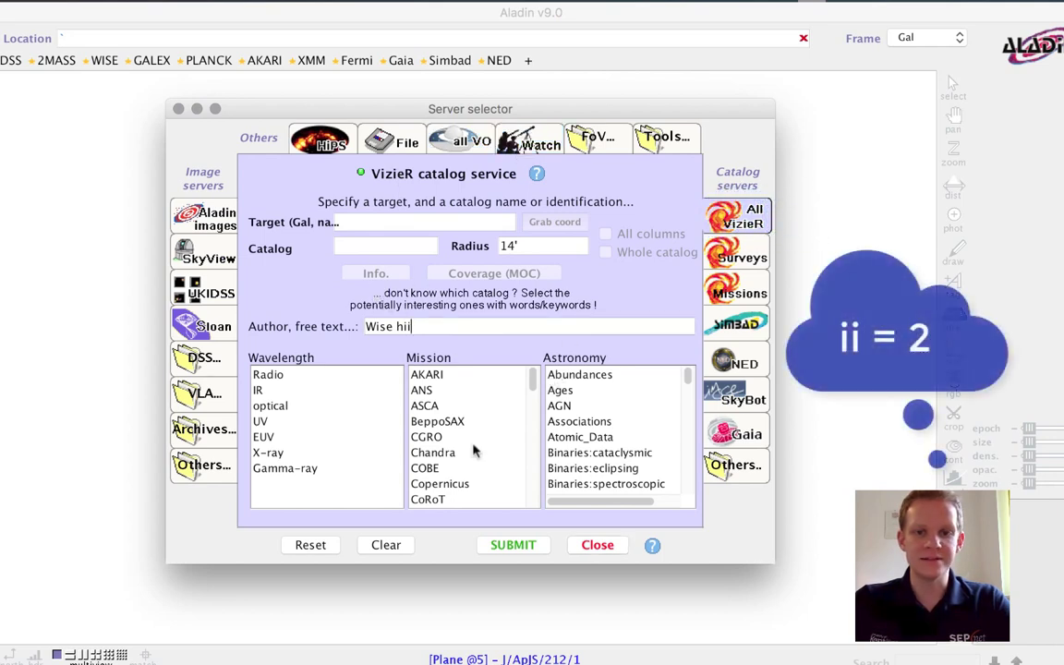
pyautogui.click(510, 546)
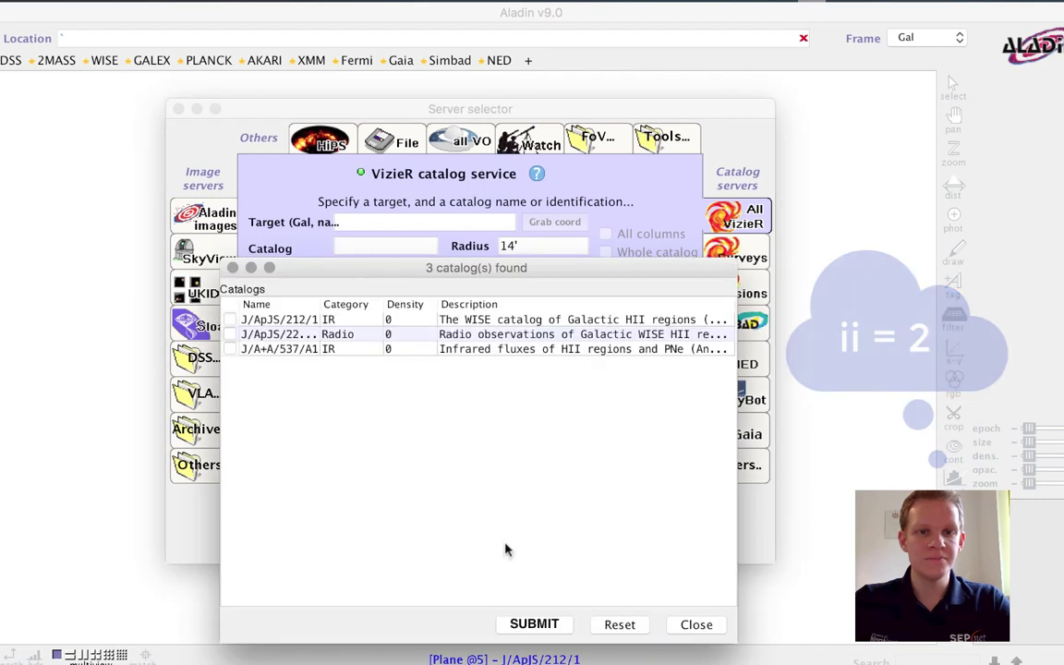
pyautogui.click(356, 320)
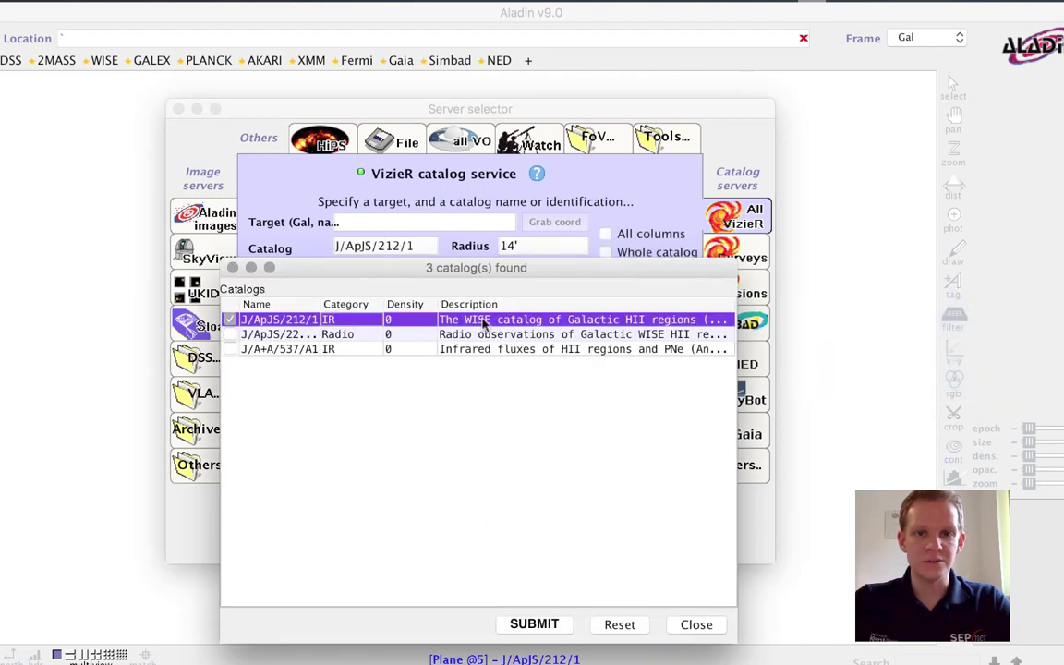
pyautogui.click(534, 624)
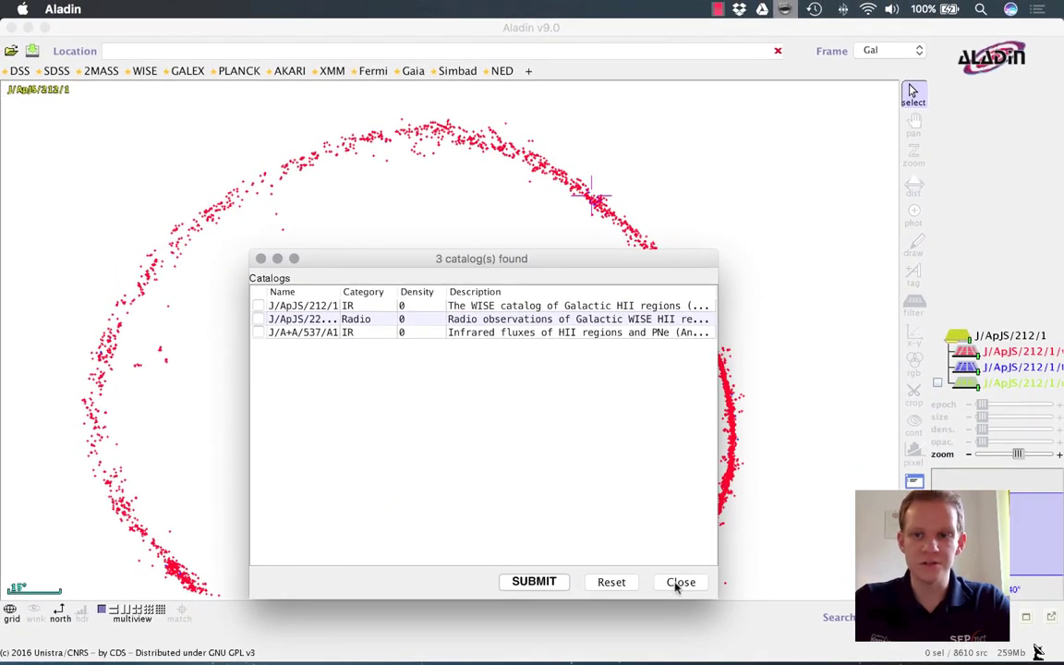
pyautogui.click(680, 583)
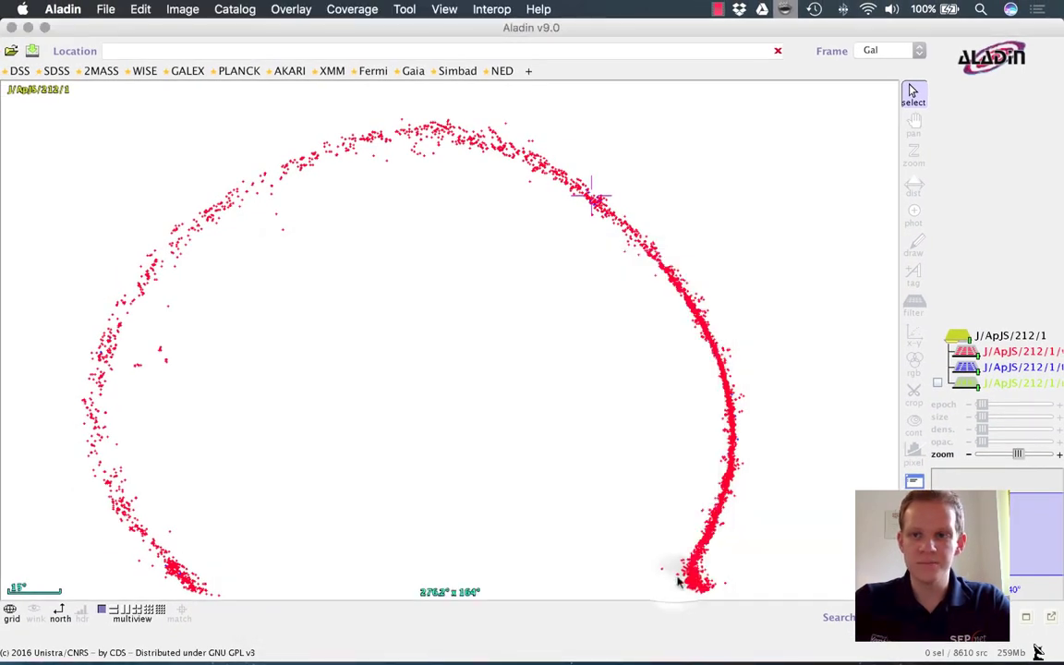
# - Rename the J/ApJS/212/1/wisecat catalog plane as "HII regions"
pyautogui.rightClick(1002, 352)
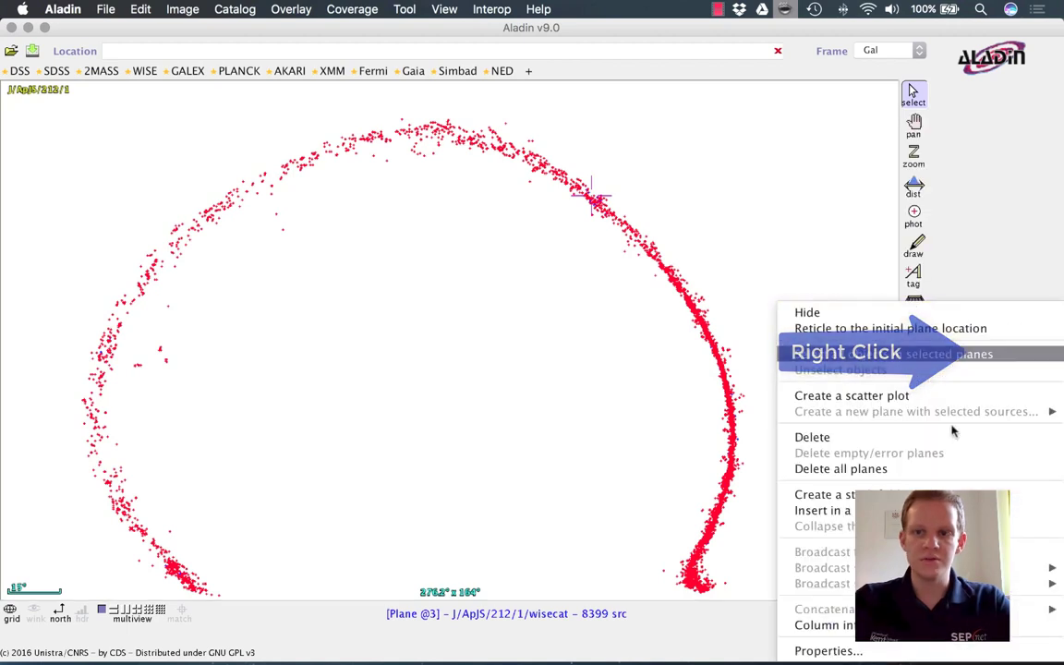
pyautogui.click(828, 650)
pyautogui.click(325, 73)
pyautogui.press('super+a')
pyautogui.write('H')
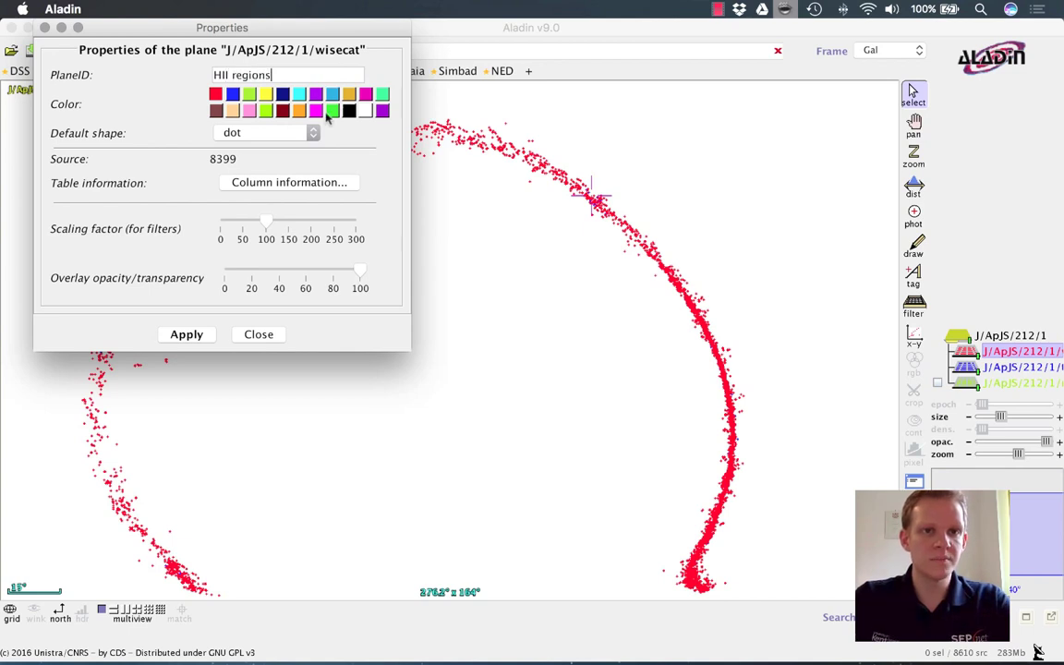
pyautogui.click(186, 334)
pyautogui.click(245, 335)
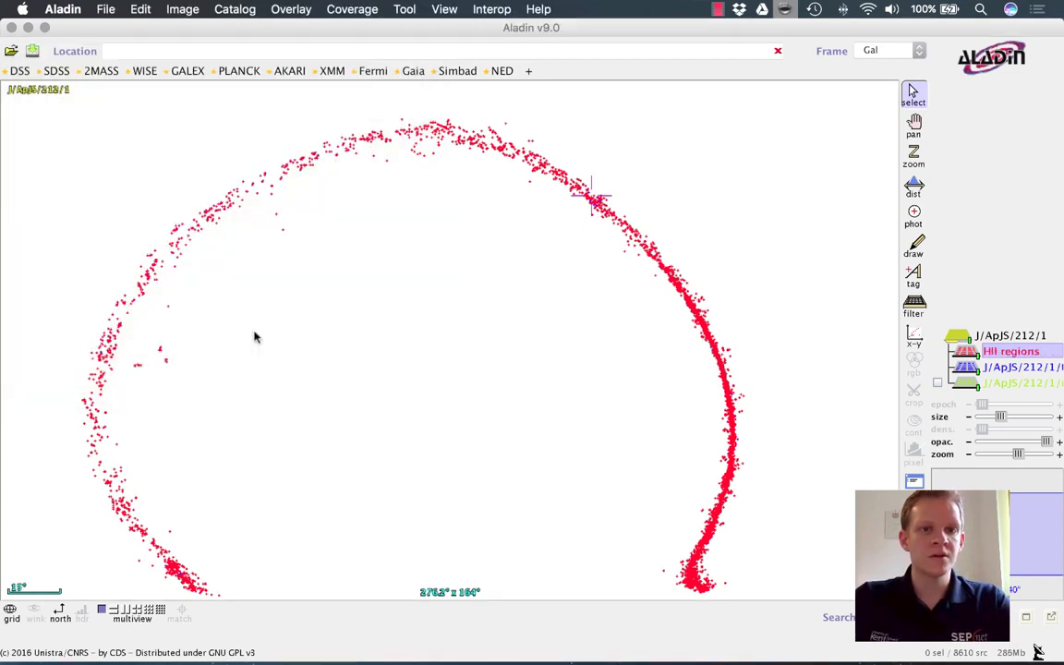
# - Load the WISE colour survey as background and centre the view closely on the HII regions along the Galactic plane
pyautogui.click(144, 72)
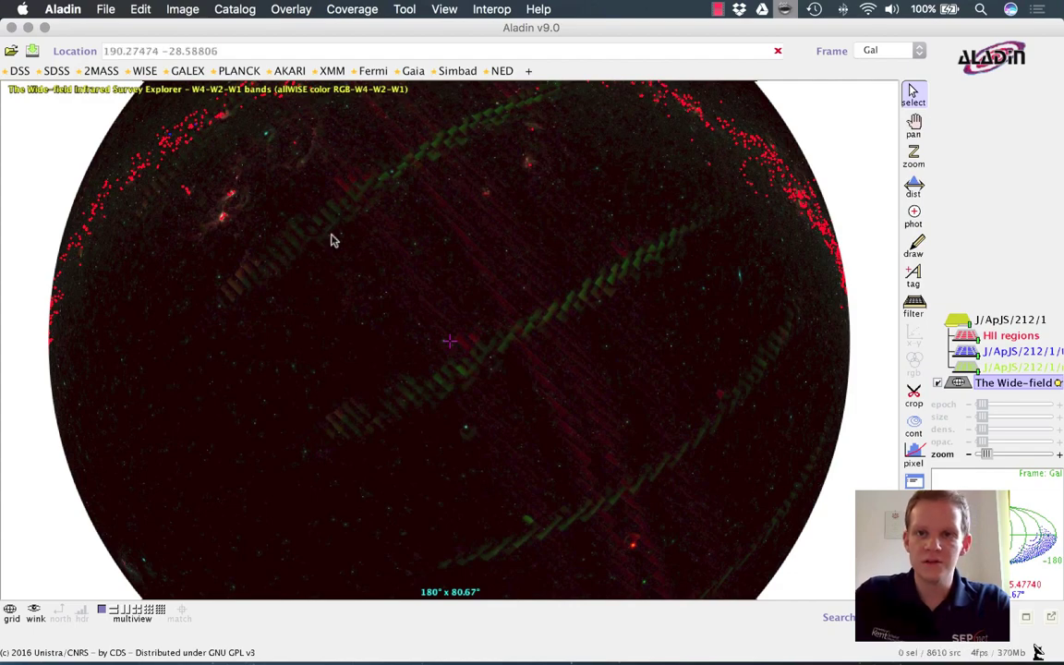
pyautogui.click(912, 126)
pyautogui.moveTo(696, 175); pyautogui.dragTo(514, 270)
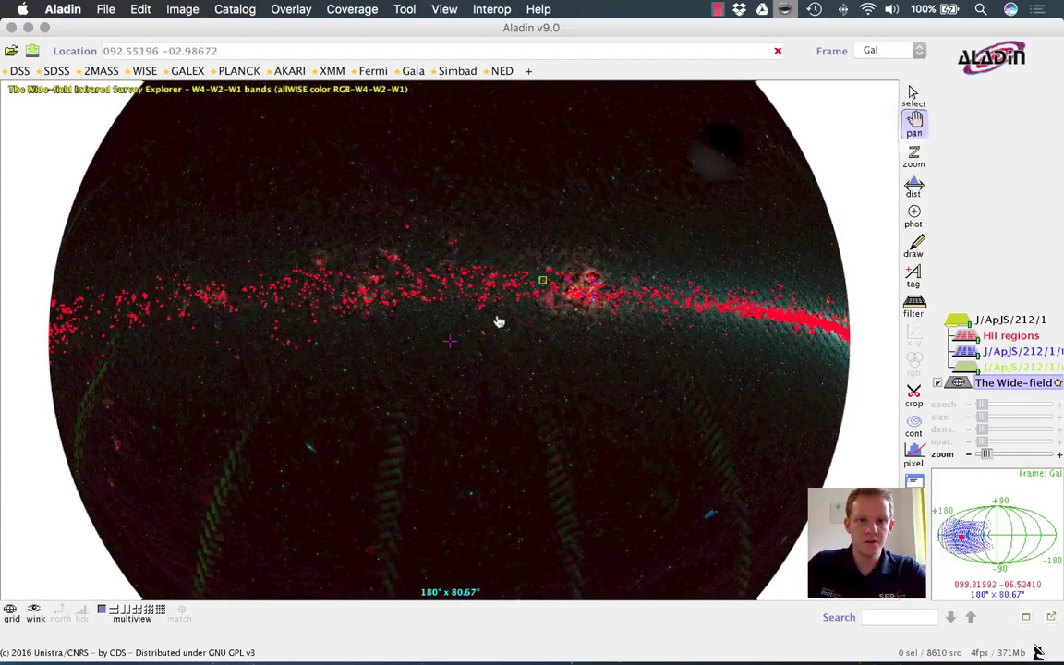
pyautogui.scroll(10, 530, 302)
pyautogui.scroll(-6, 550, 242)
pyautogui.scroll(3, 487, 297)
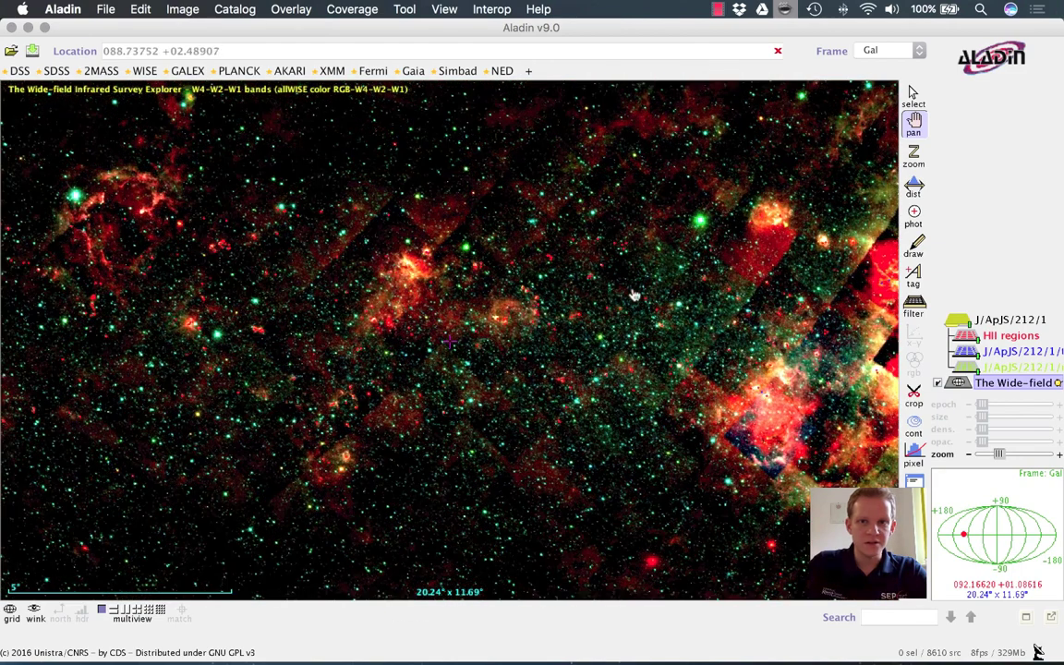
# - Set the HII regions plane's colour to cyan and its default source shape to circle
pyautogui.rightClick(1010, 335)
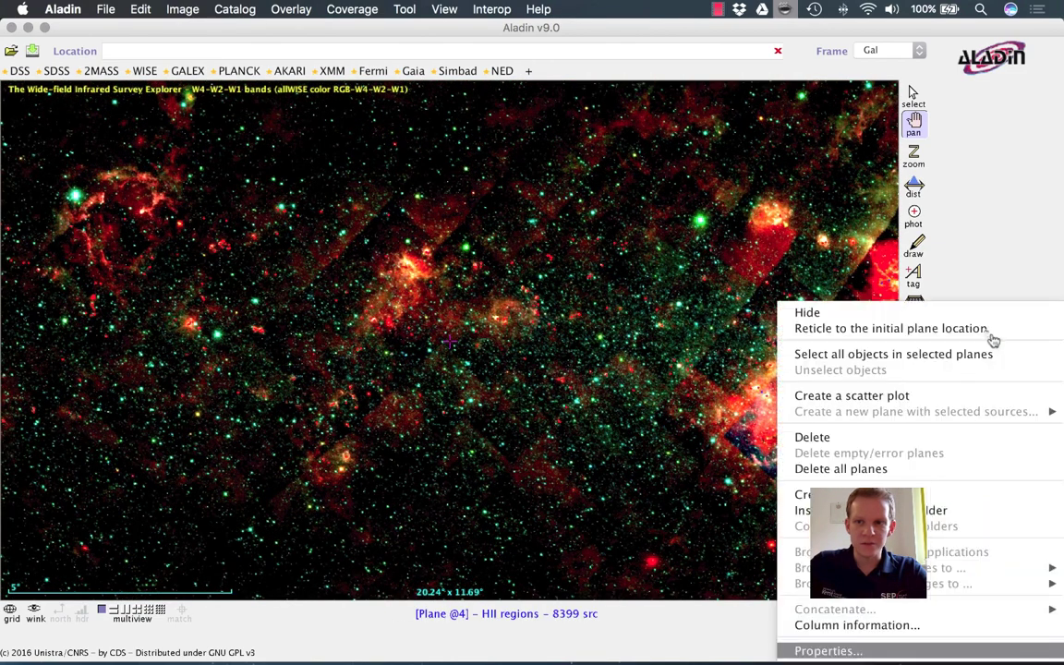
pyautogui.click(828, 651)
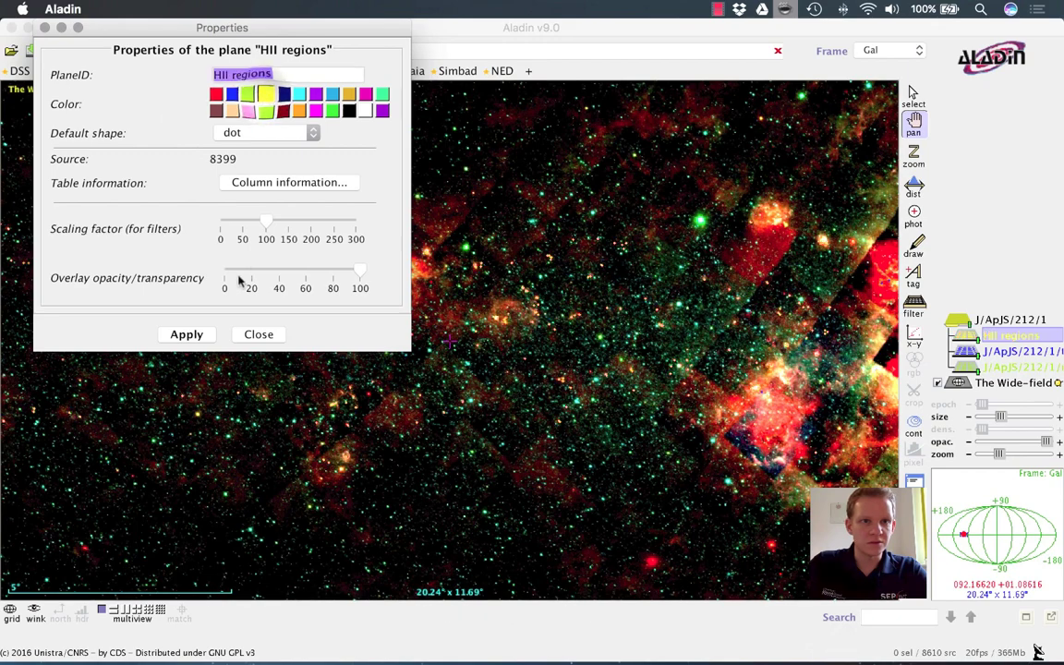
pyautogui.click(300, 97)
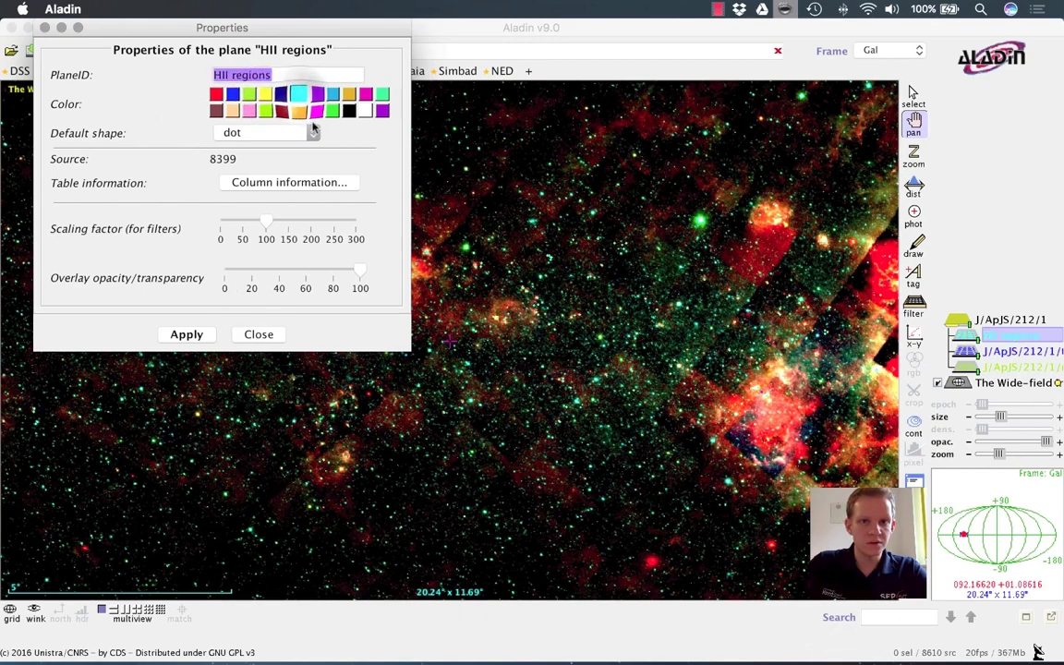
pyautogui.click(279, 132)
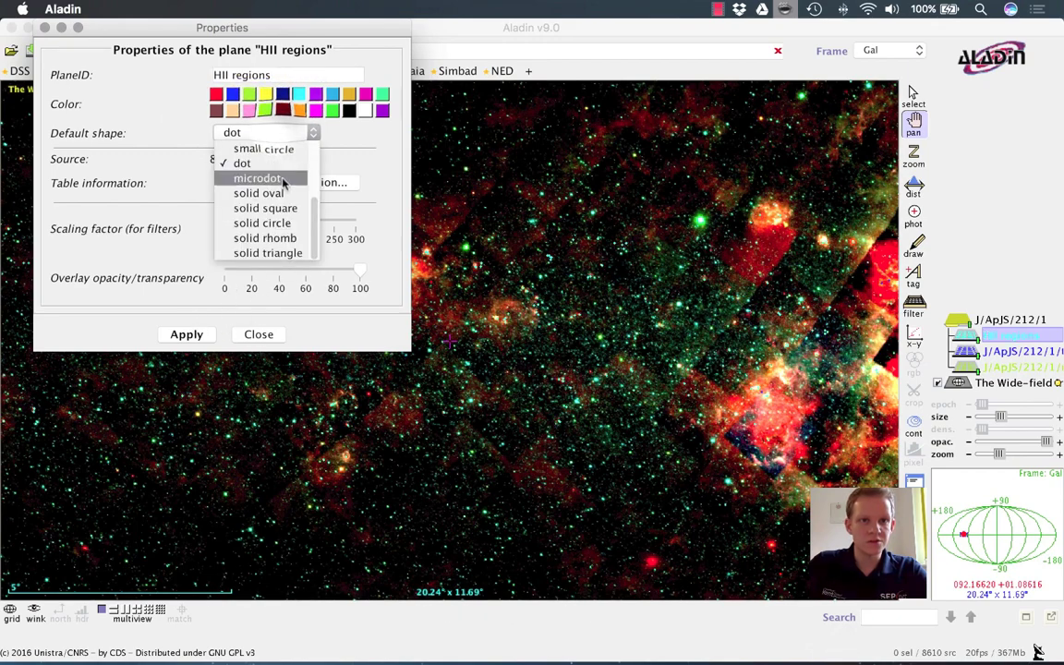
pyautogui.scroll(3, 300, 148)
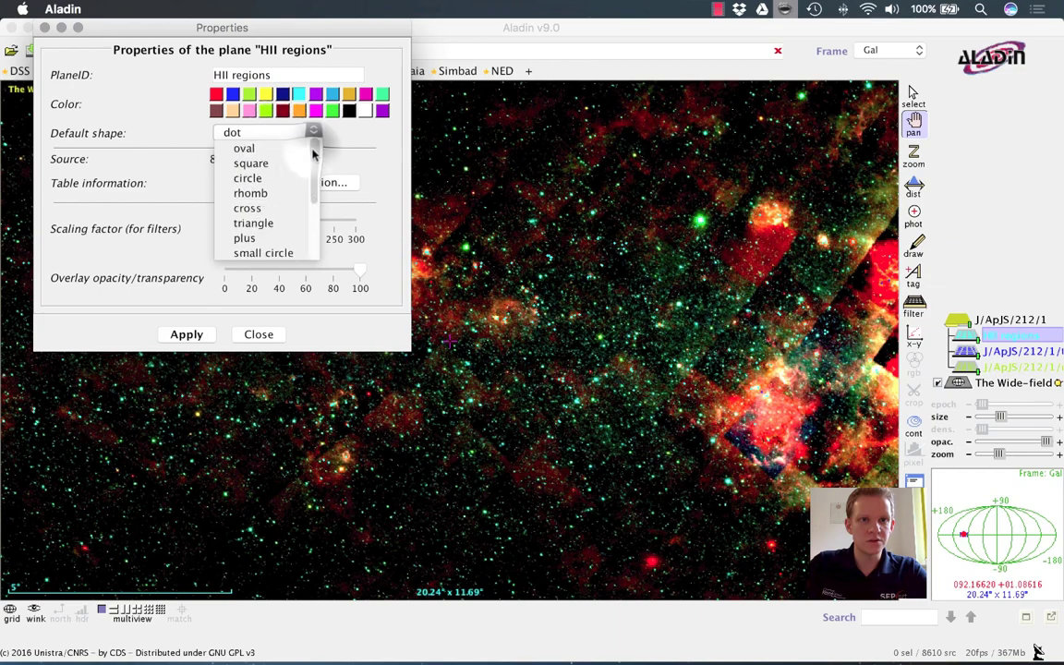
pyautogui.click(282, 192)
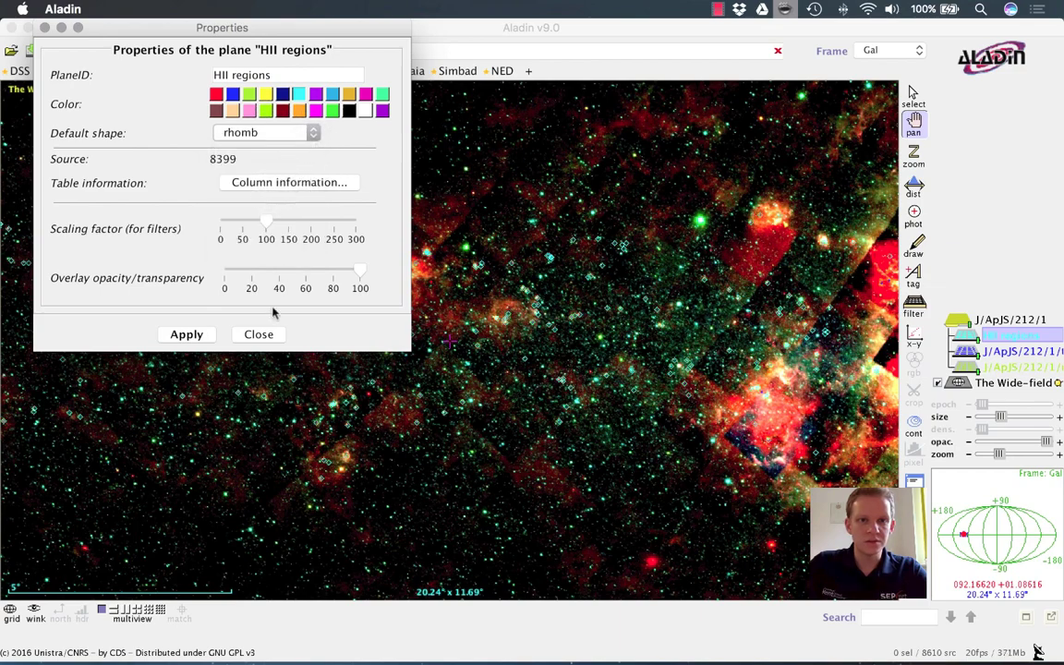
pyautogui.click(286, 133)
pyautogui.click(263, 175)
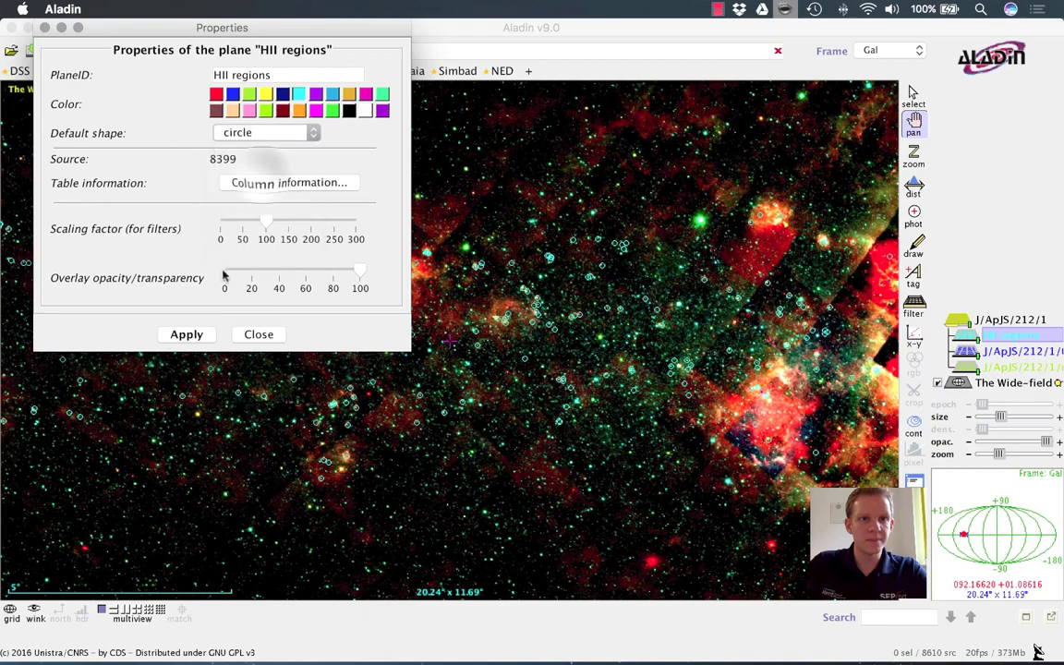
pyautogui.click(187, 335)
pyautogui.click(257, 336)
# - Split the display into two stacked views, add the Spitzer bookmark and load the Spitzer colour survey into the empty view
pyautogui.scroll(1, 240, 388)
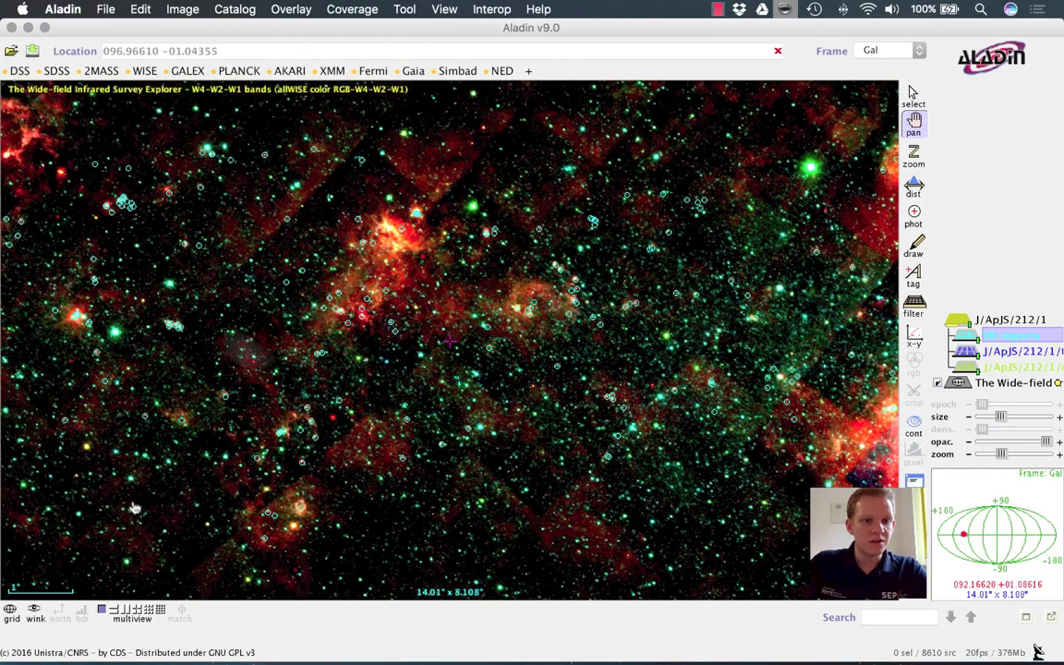
pyautogui.click(129, 609)
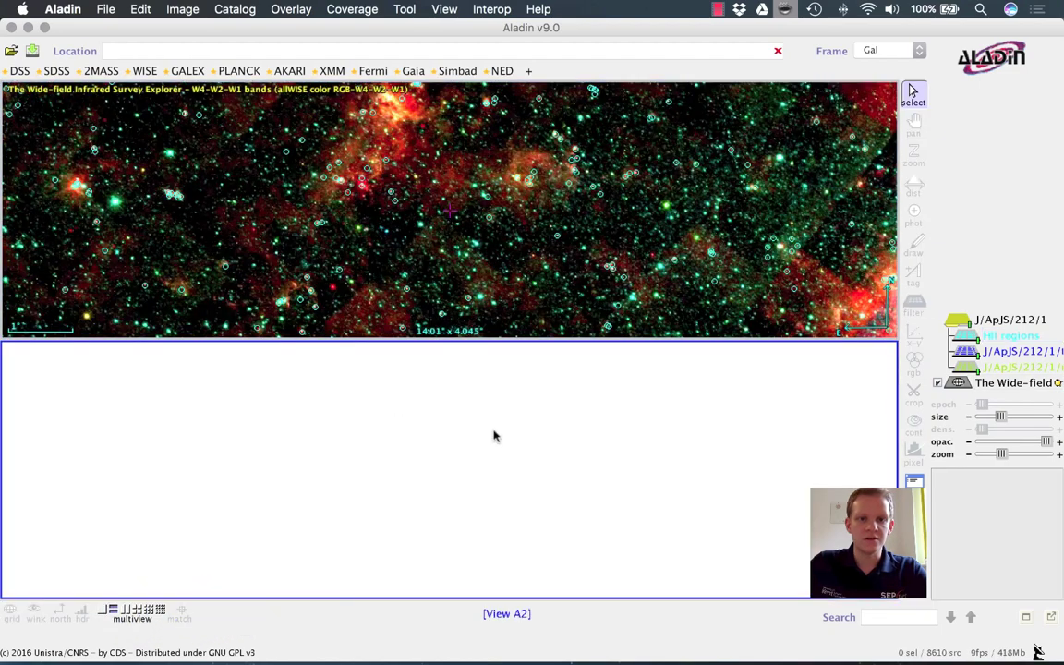
pyautogui.click(528, 70)
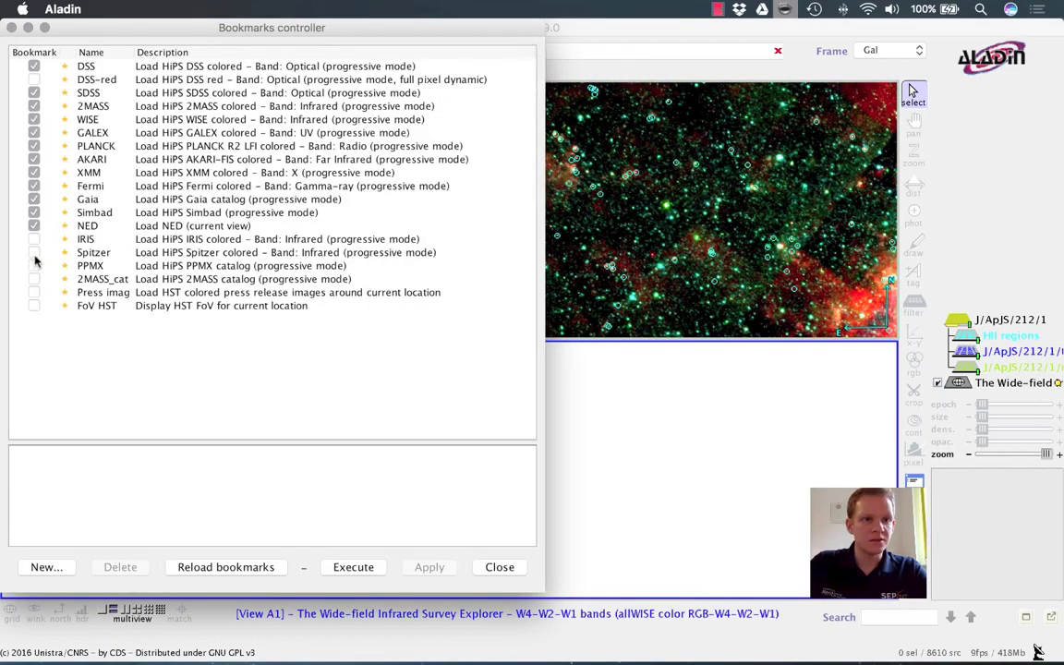
pyautogui.click(34, 253)
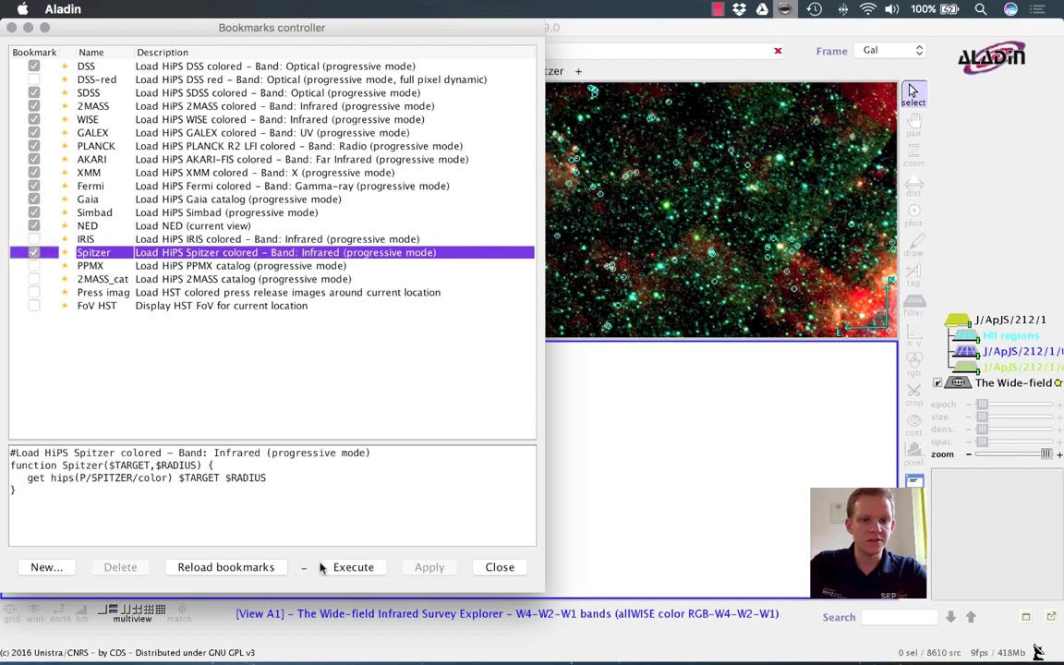
pyautogui.click(499, 567)
pyautogui.click(544, 71)
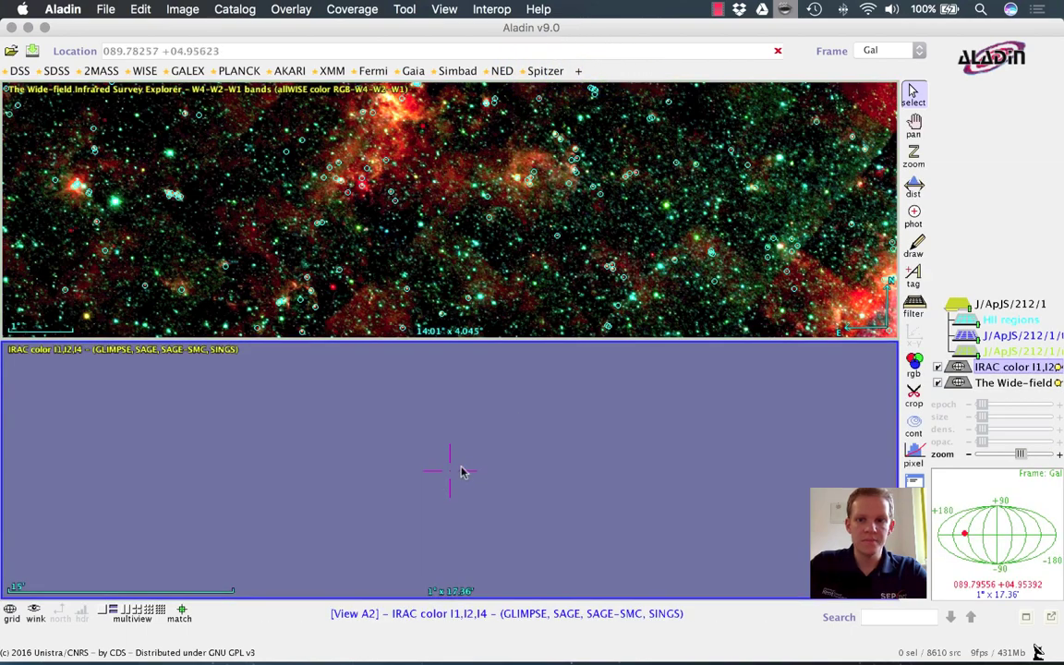
# - Match the Spitzer view to the WISE view and centre both near the Galactic centre to compare the HII regions up close
pyautogui.click(231, 314)
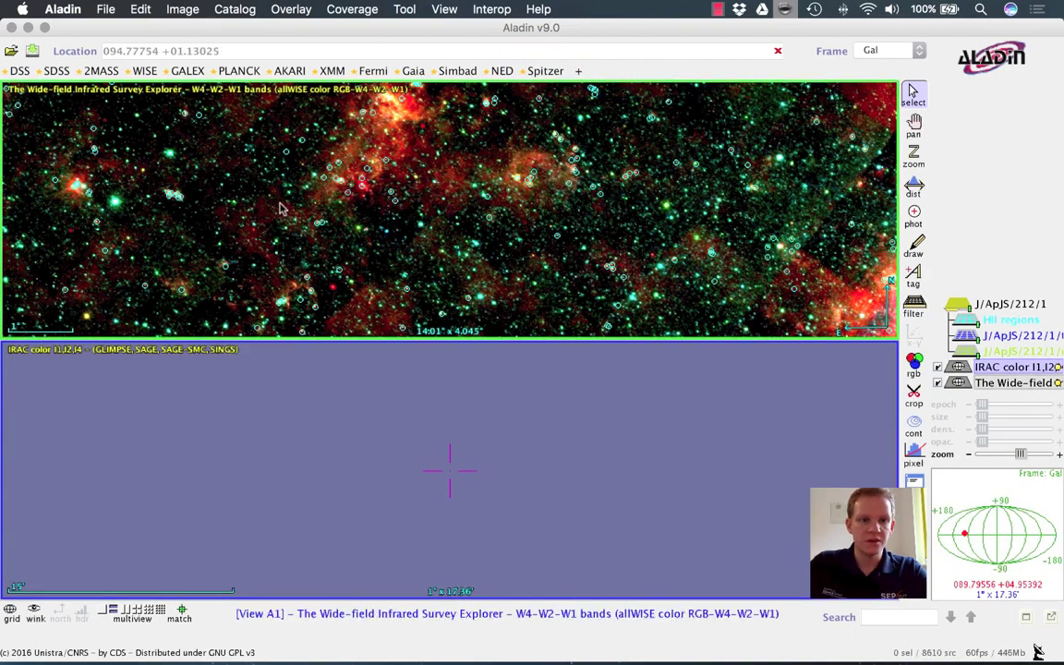
pyautogui.click(182, 611)
pyautogui.scroll(-3, 443, 489)
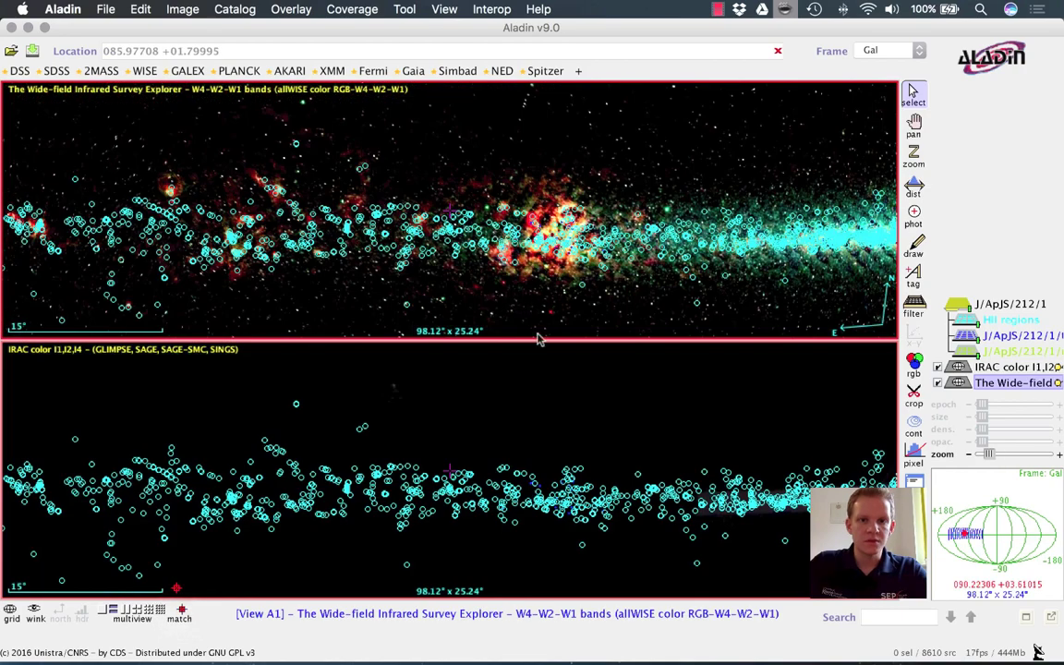
pyautogui.scroll(-2, 667, 247)
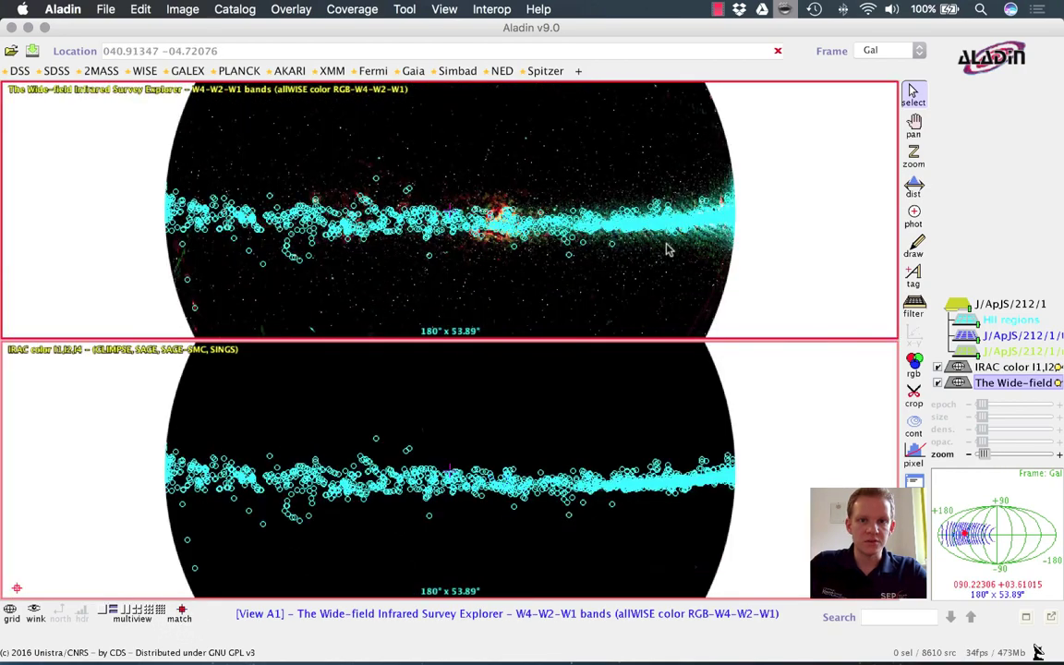
pyautogui.moveTo(575, 242); pyautogui.dragTo(539, 319)
pyautogui.scroll(-2, 427, 505)
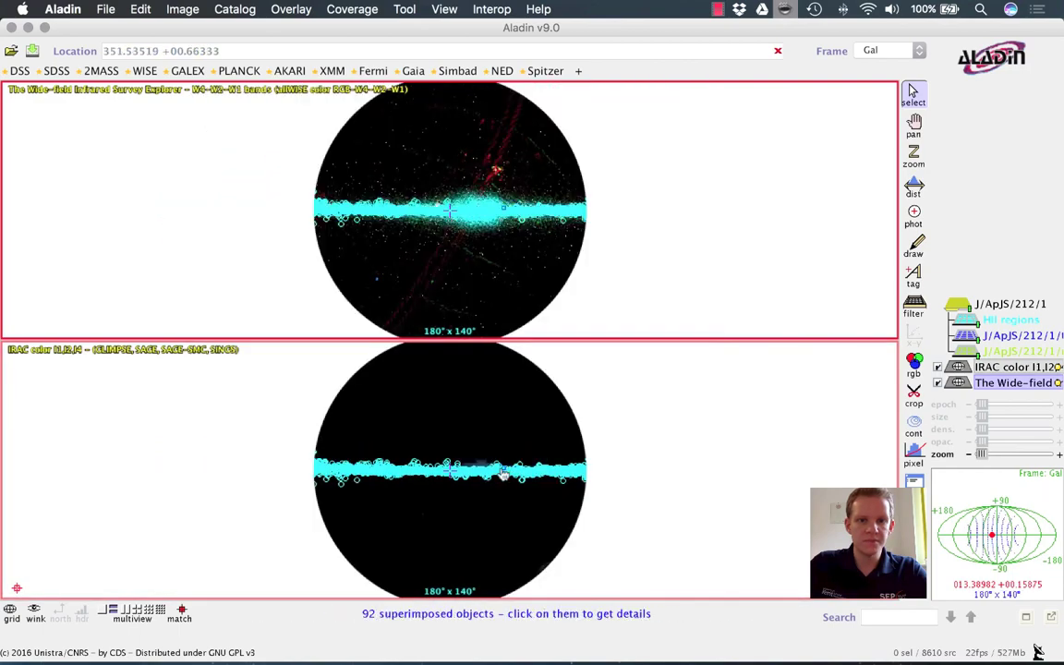
pyautogui.scroll(10, 428, 505)
pyautogui.scroll(-1, 427, 505)
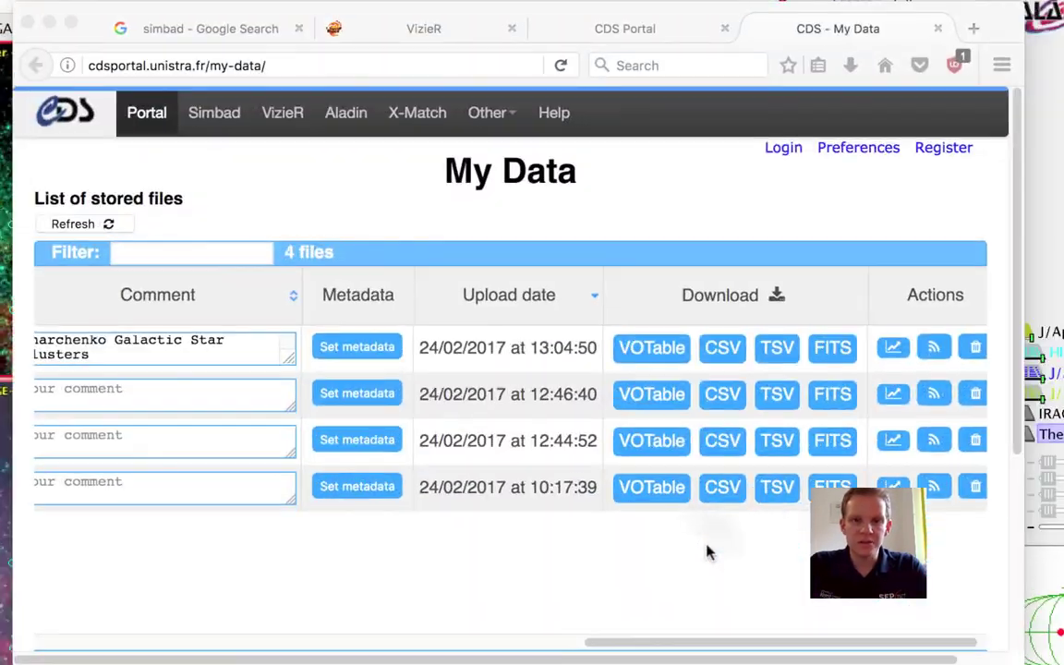
# - Switch to the VizieR page in the browser and search the catalogs for "milky way project"
pyautogui.click(708, 551)
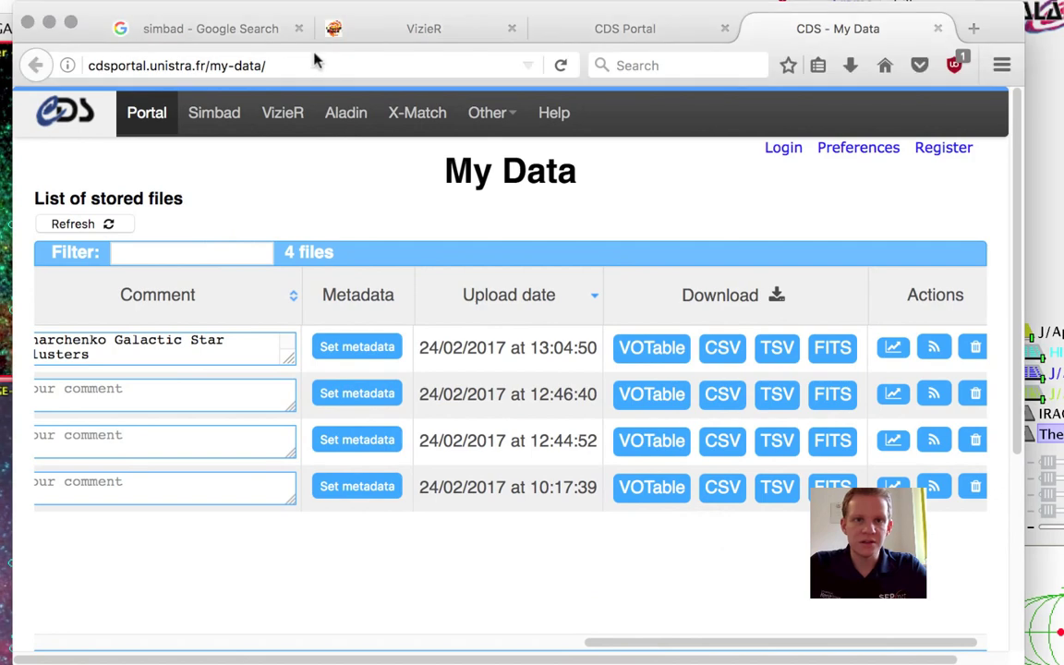
pyautogui.click(388, 30)
pyautogui.click(401, 262)
pyautogui.write('mi')
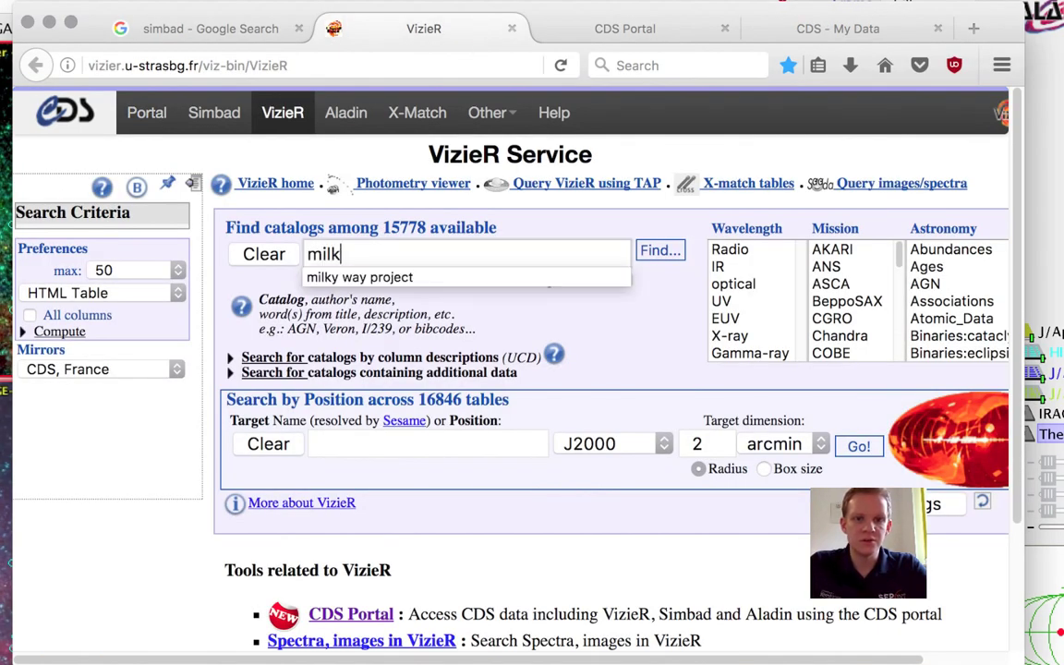
pyautogui.write('lk')
pyautogui.press('Down')
pyautogui.press('Return')
pyautogui.click(659, 252)
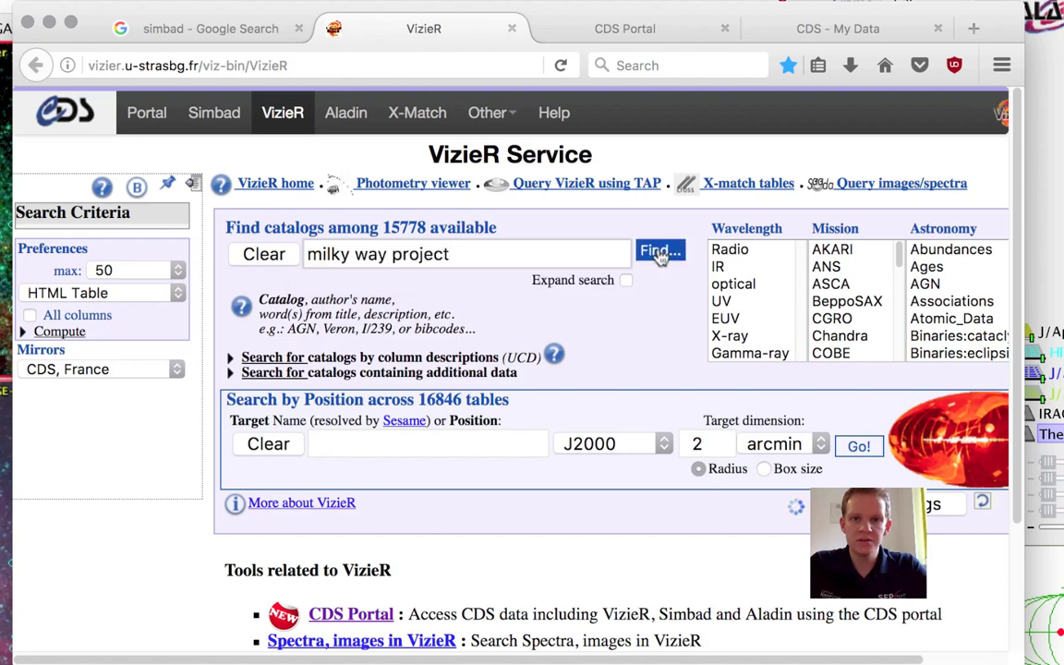
# - Query the J/MNRAS/424/2442/mwplarge large-bubble table with unlimited rows and send it to Aladin, authorising VizieR's SAMP connection
pyautogui.scroll(-5, 570, 358)
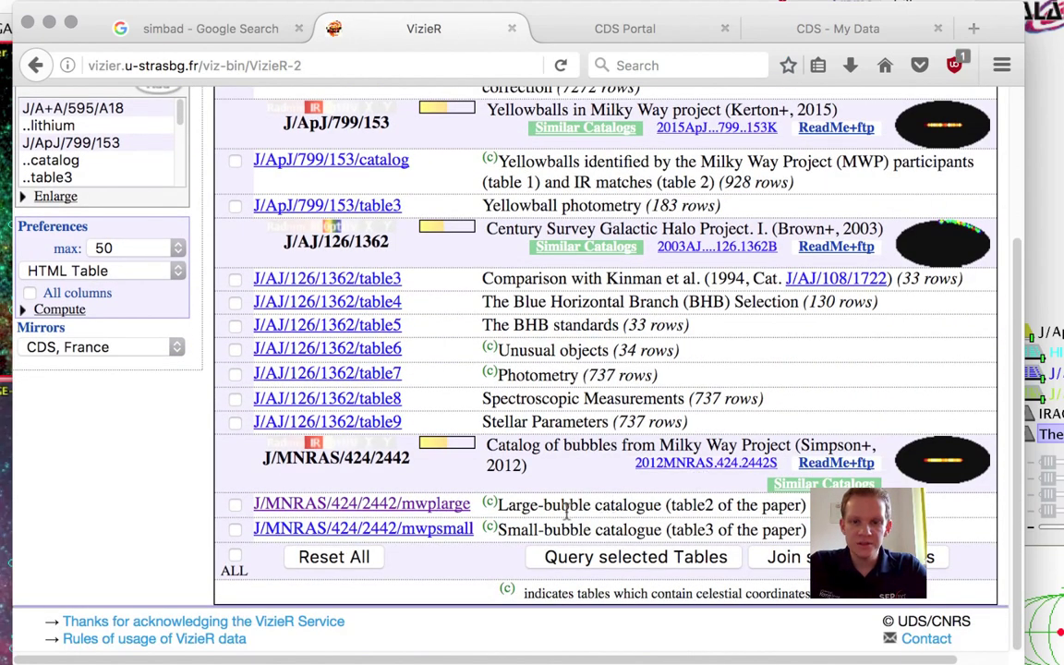
pyautogui.click(451, 511)
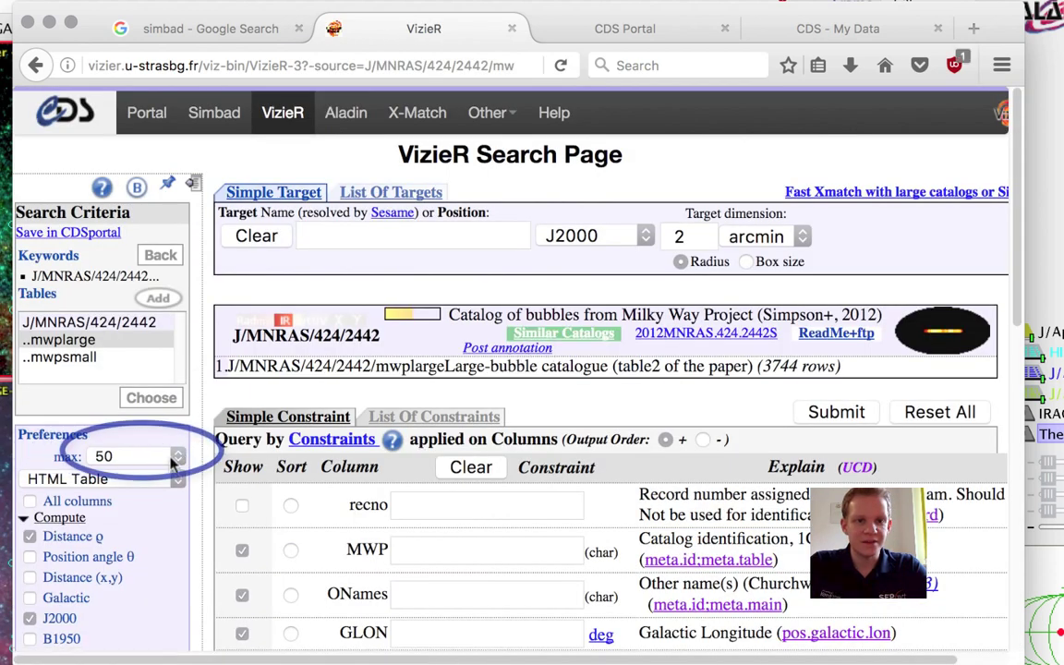
pyautogui.click(162, 456)
pyautogui.click(161, 432)
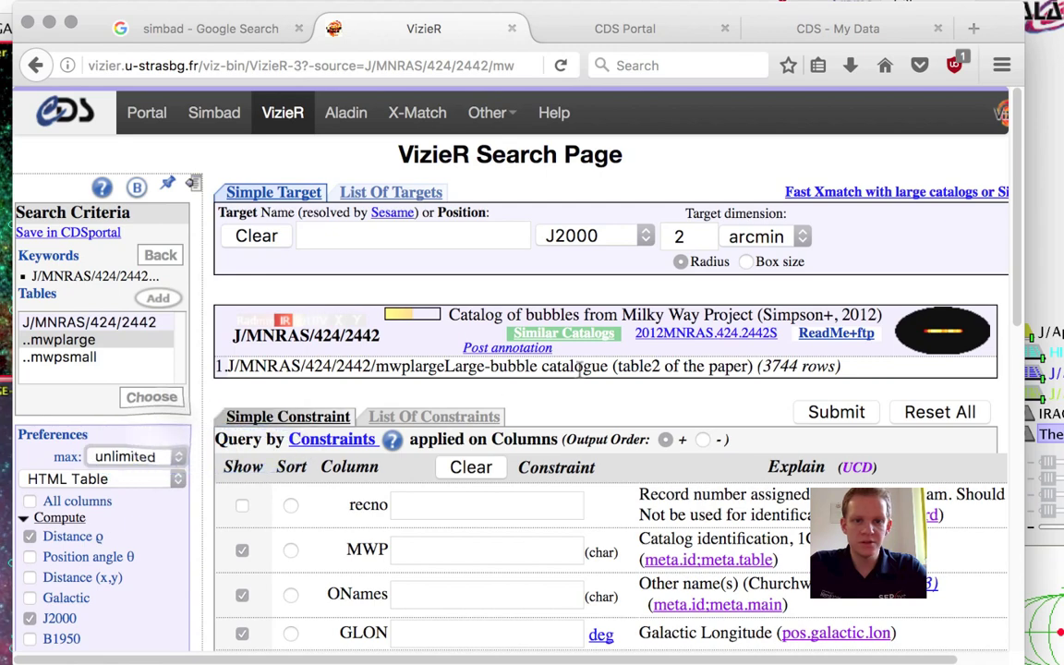
pyautogui.click(840, 413)
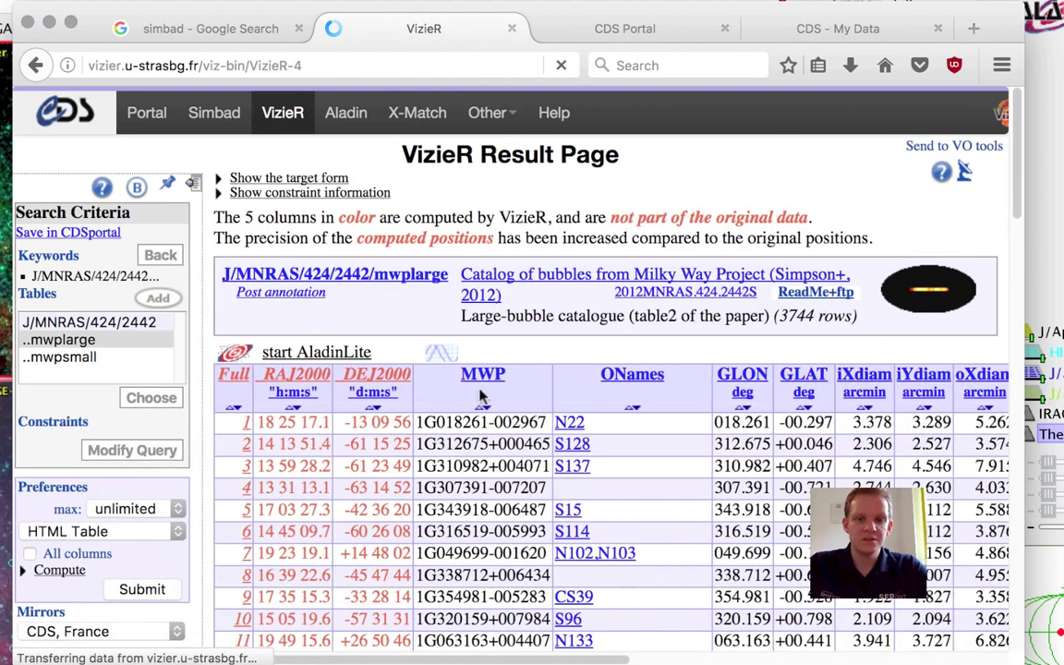
pyautogui.hscroll(3, 450, 395)
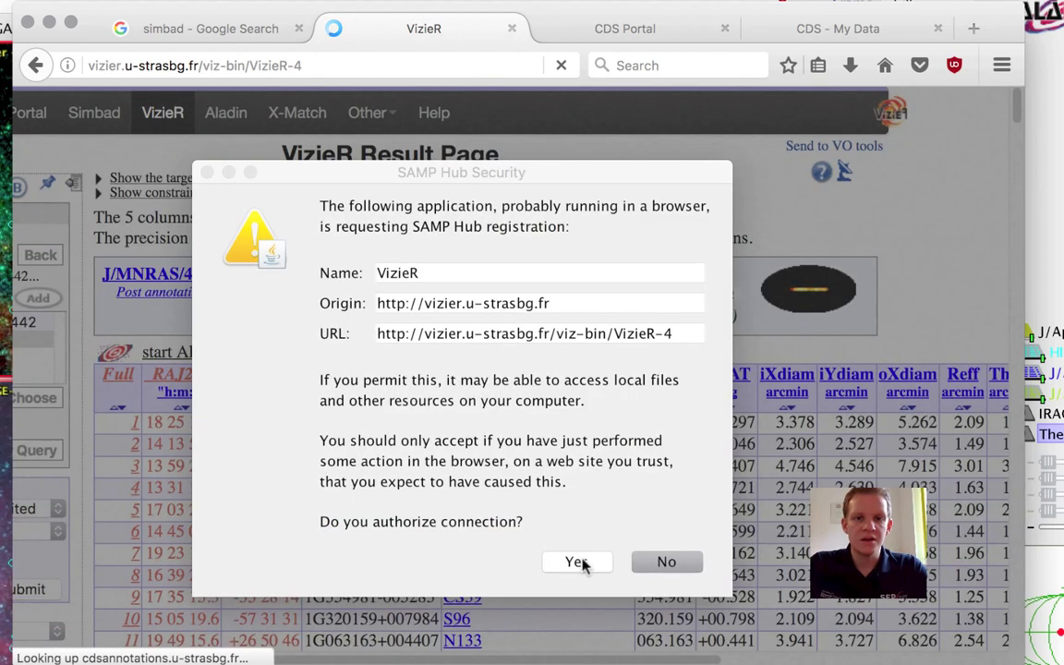
pyautogui.click(580, 563)
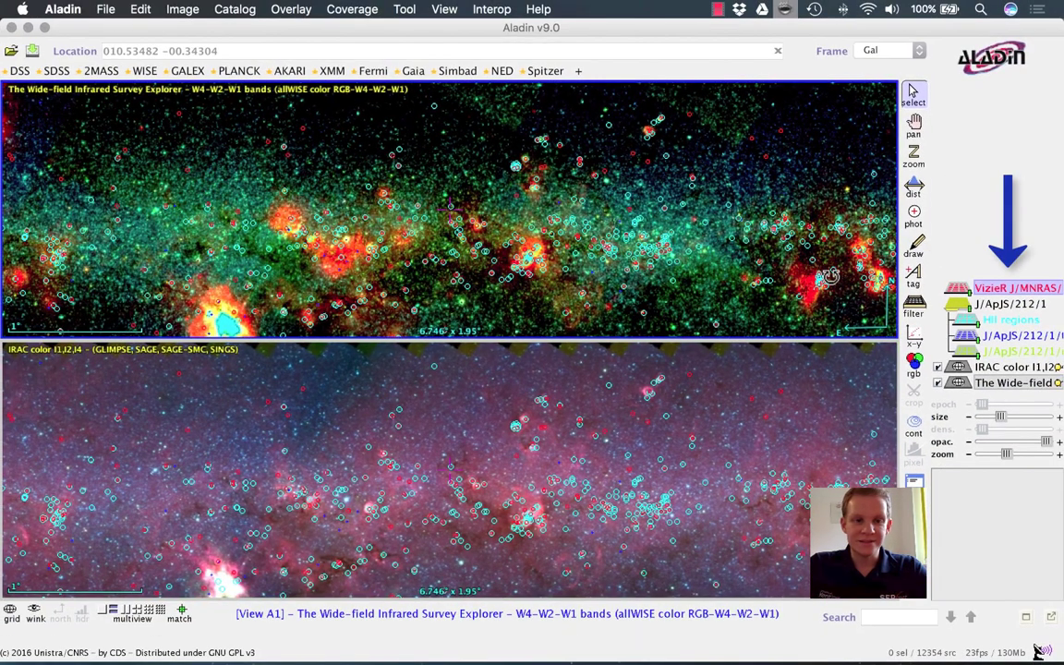
# - Rename the VizieR J/MNRAS/424/2442/mwplarge plane in the stack as "MWP bubbles"
pyautogui.rightClick(993, 292)
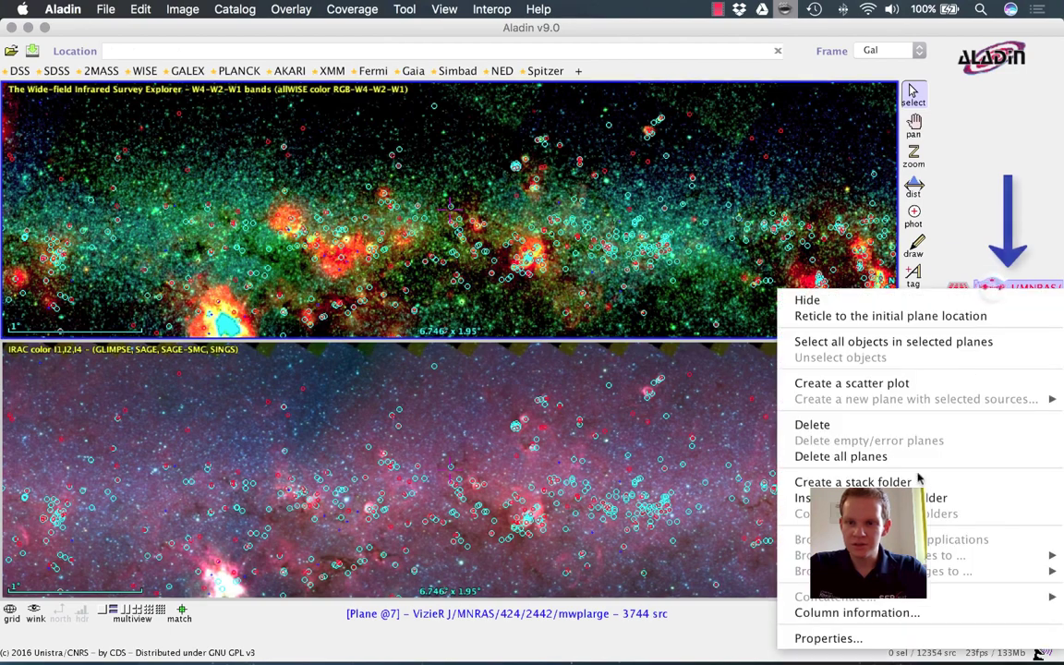
pyautogui.click(813, 637)
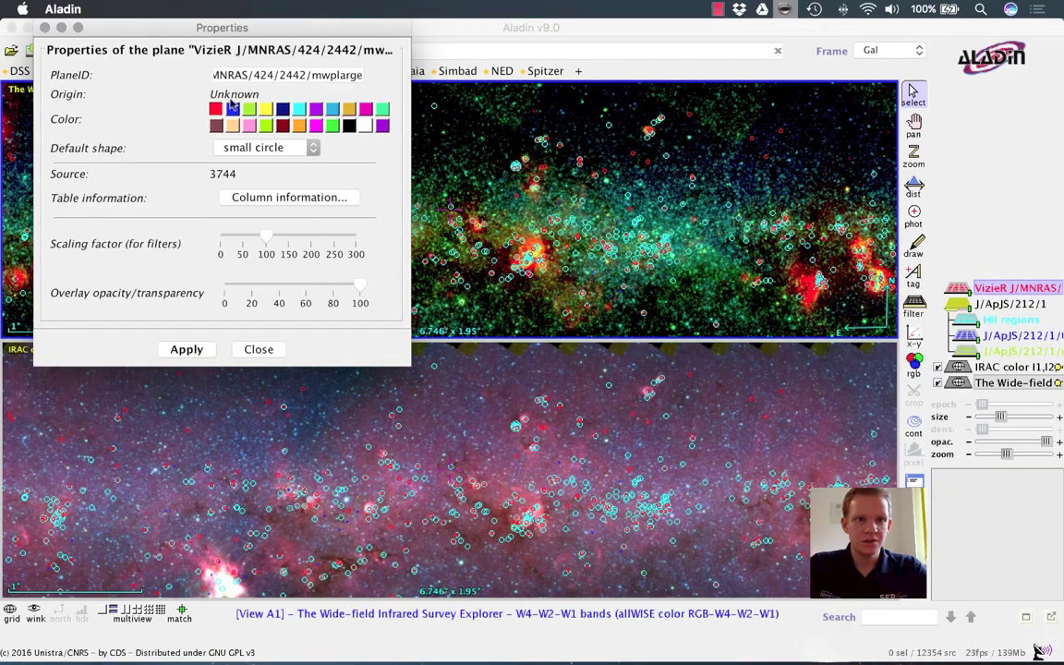
pyautogui.tripleClick(248, 75)
pyautogui.write('MWP bubbles')
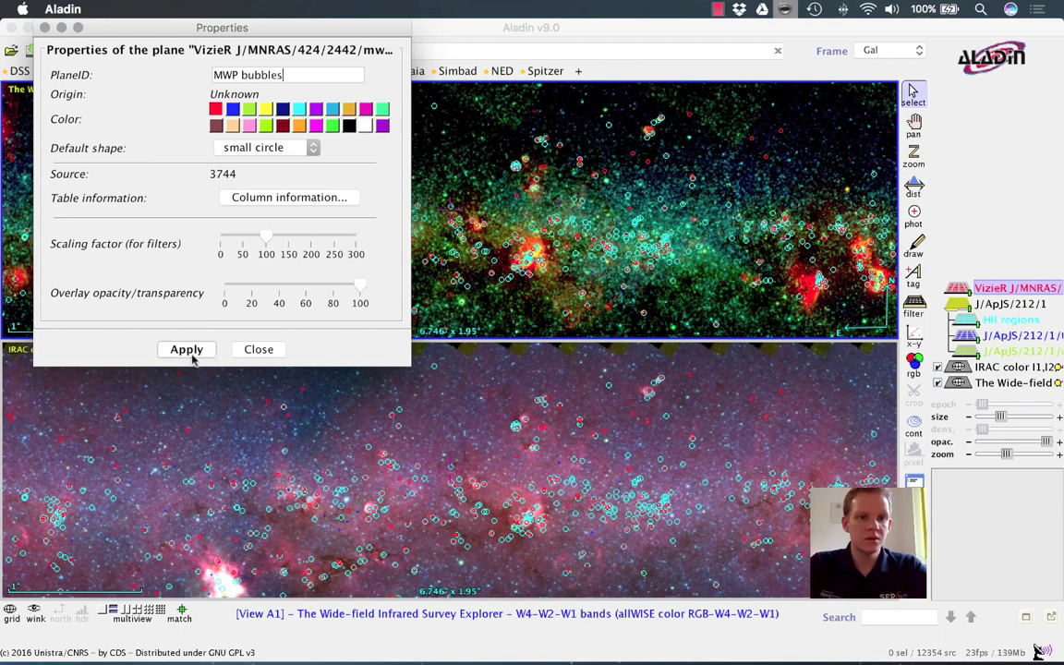
pyautogui.click(185, 349)
pyautogui.click(255, 351)
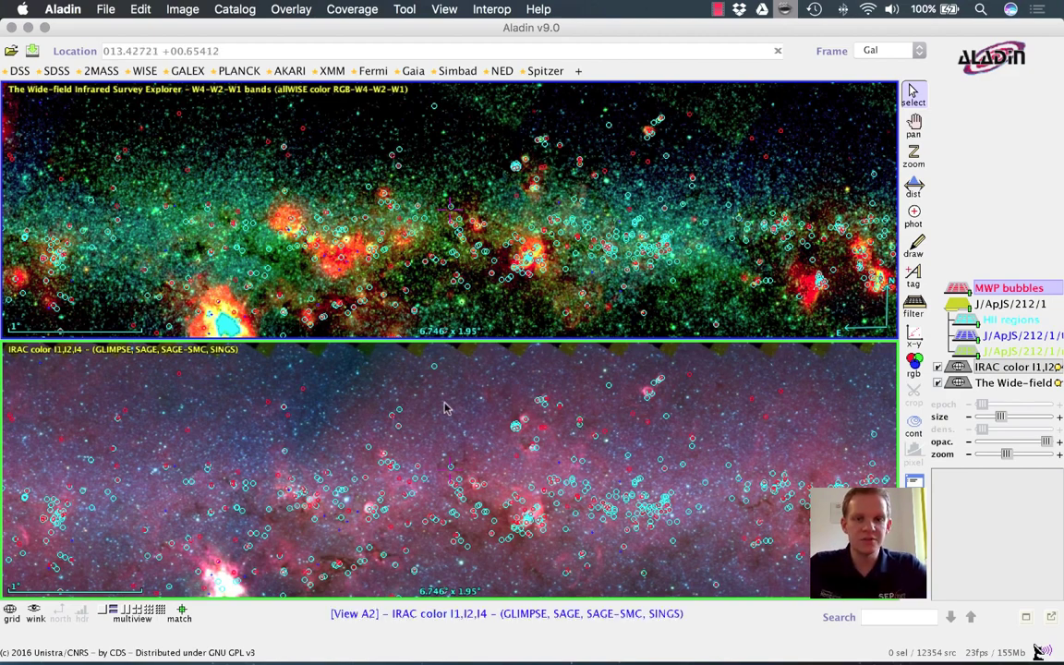
# - Cross-match MWP bubbles with HII regions by position, keeping best matches within a threshold of 0 to 30 arcsec
pyautogui.click(233, 11)
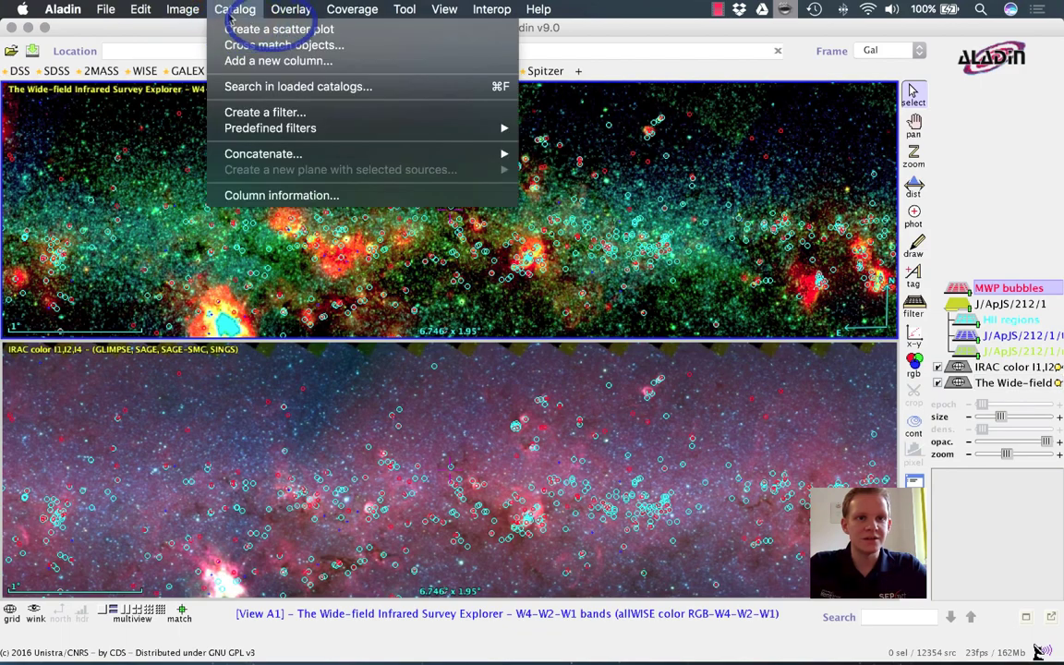
pyautogui.press('Escape')
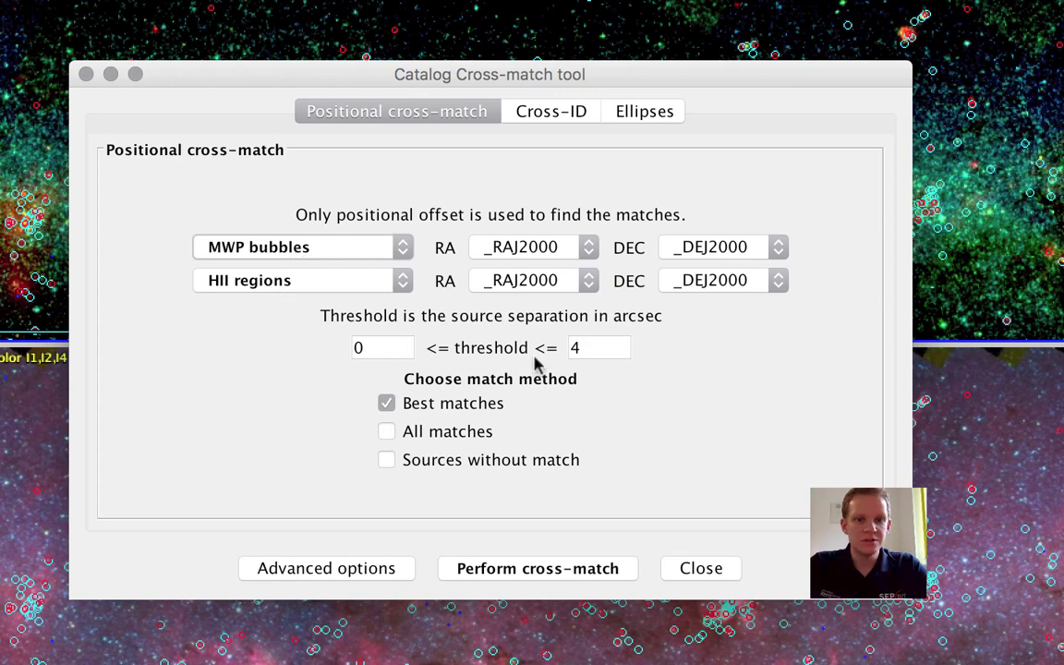
pyautogui.click(606, 344)
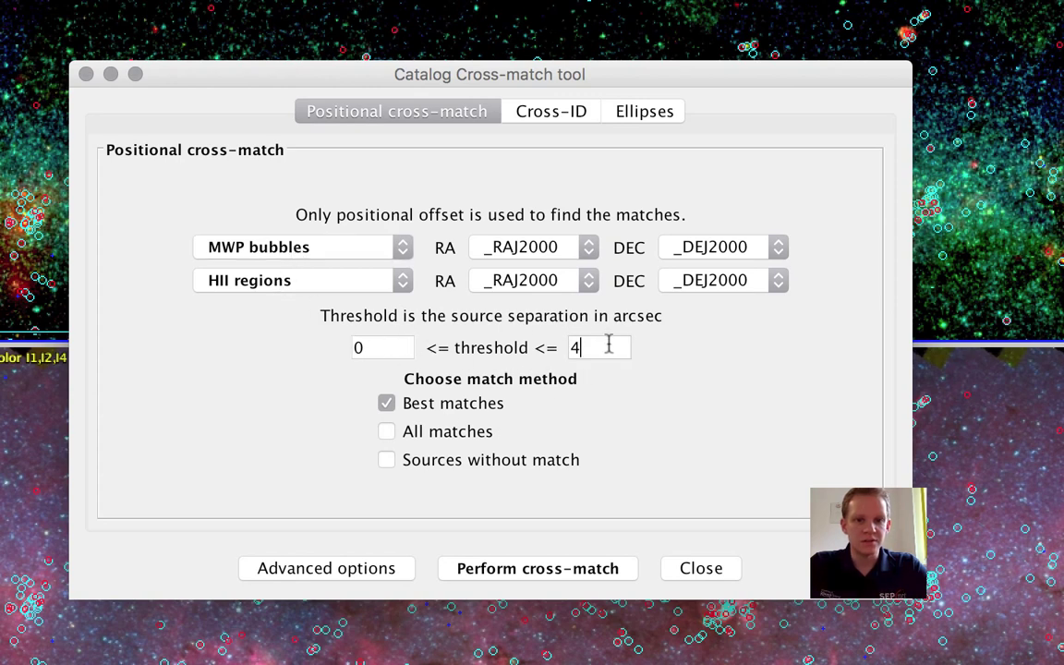
pyautogui.press('BackSpace')
pyautogui.write('30')
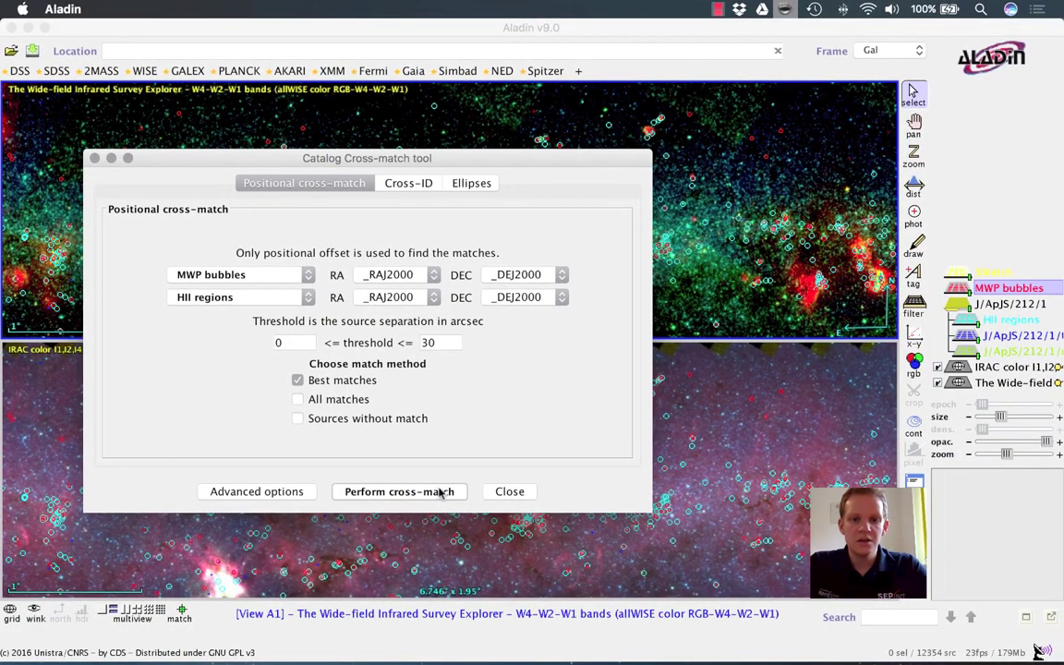
pyautogui.click(442, 492)
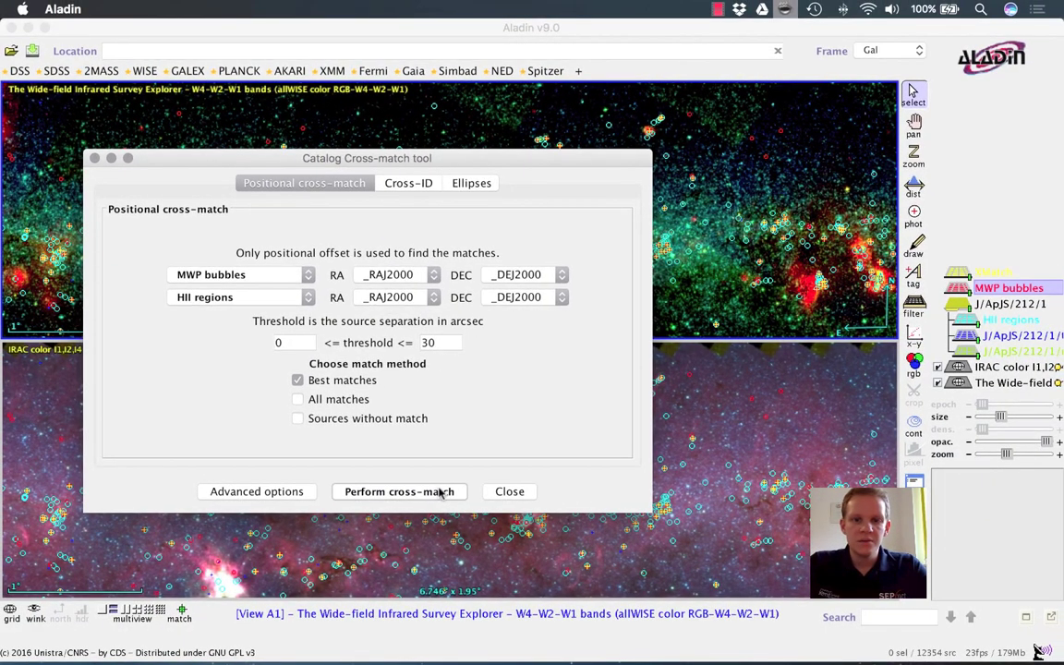
pyautogui.click(500, 493)
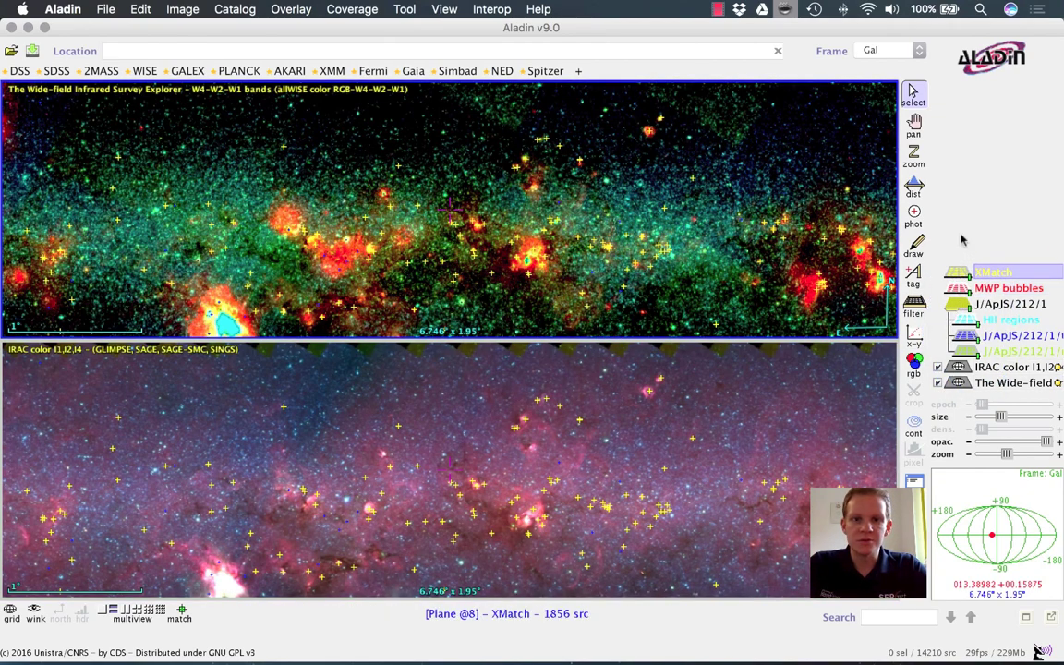
# - Select a group of cross-matched sources near the middle of the Spitzer view and examine their combined measurement columns
pyautogui.click(541, 510)
pyautogui.scroll(2, 374, 475)
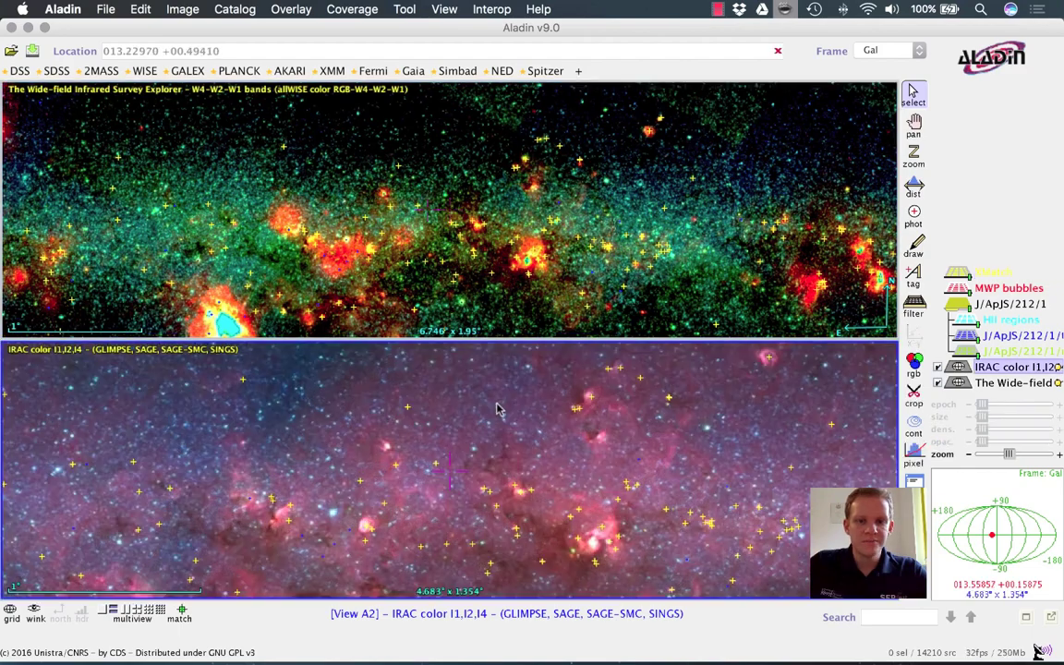
pyautogui.moveTo(361, 394); pyautogui.dragTo(548, 529)
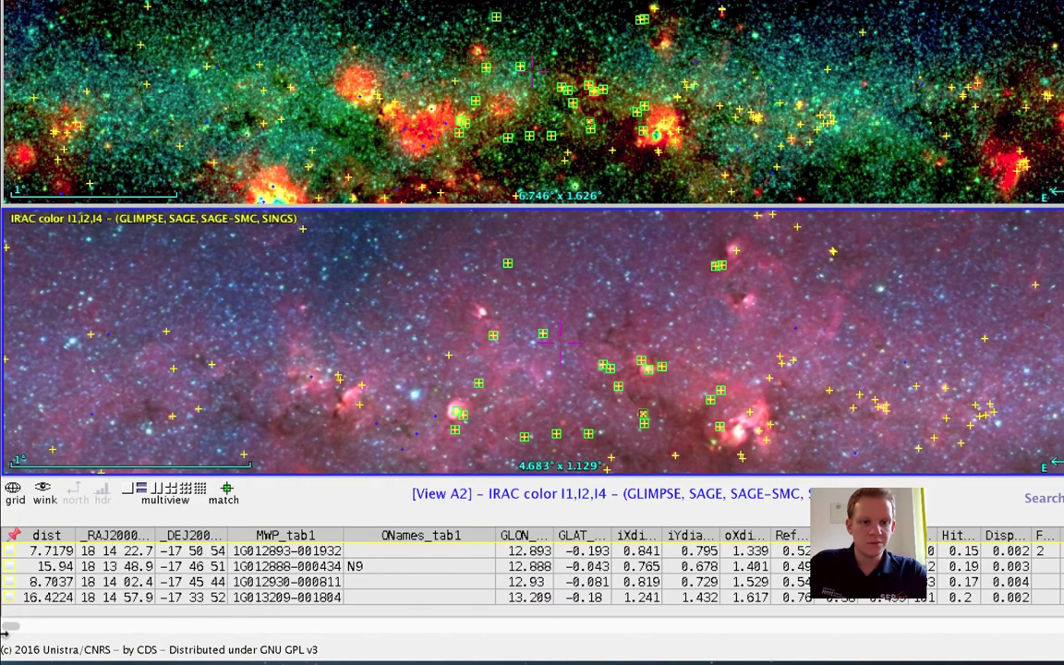
pyautogui.moveTo(9, 626); pyautogui.dragTo(818, 623)
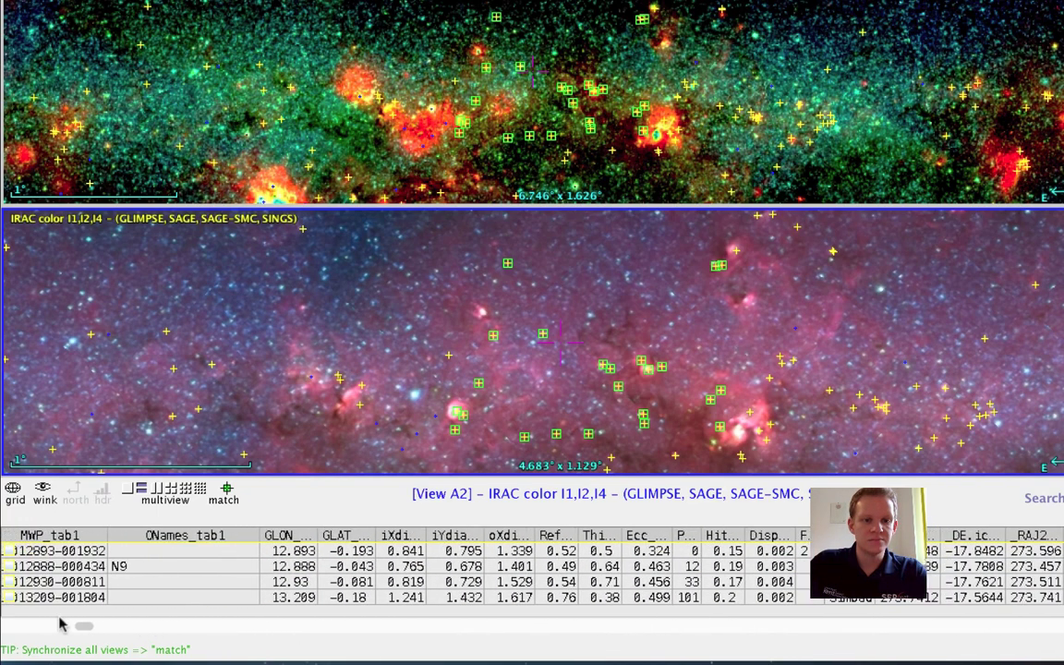
pyautogui.scroll(-1, 920, 334)
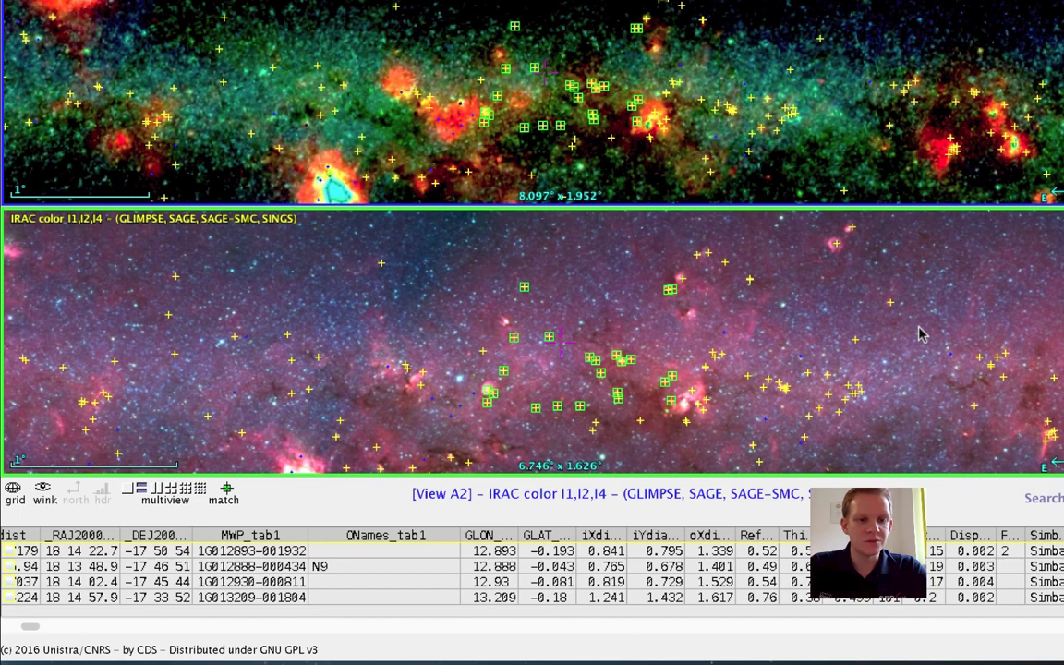
pyautogui.moveTo(33, 627); pyautogui.dragTo(25, 633)
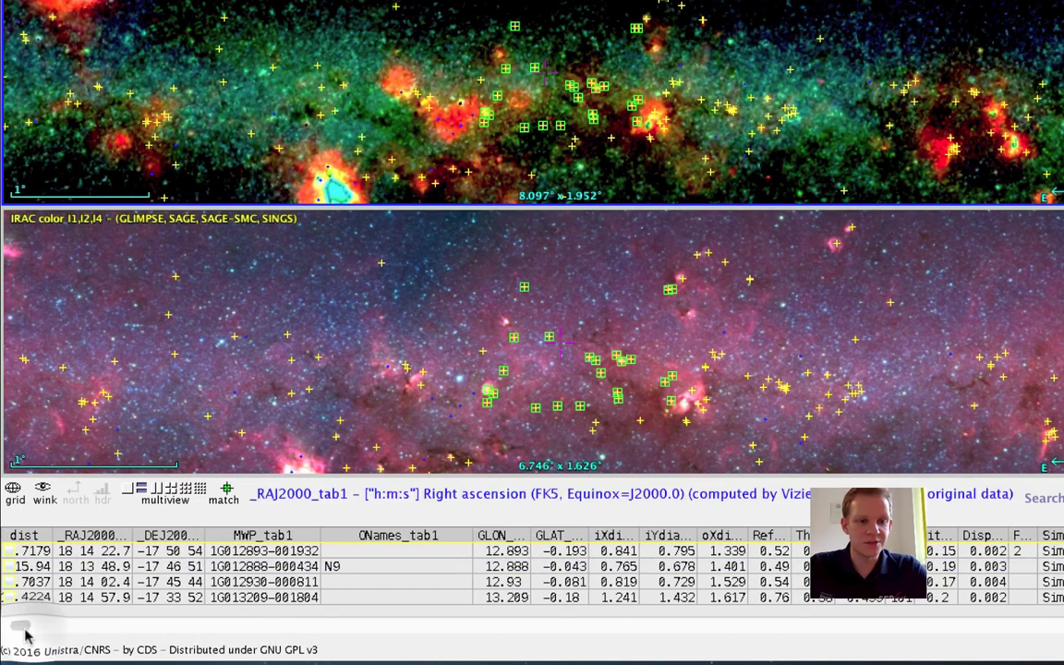
# - Examine column histograms for another group of matched sources and narrow the selection to the lowest Reff_tab1 bin, 0.39 to 0.57
pyautogui.click(23, 534)
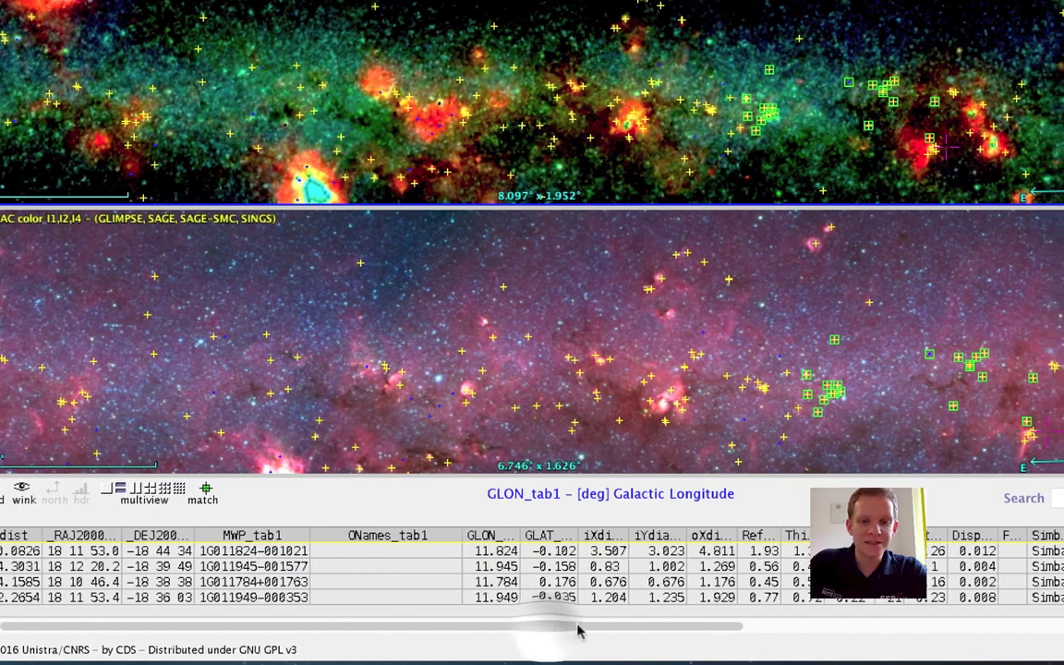
pyautogui.moveTo(597, 629); pyautogui.dragTo(764, 628)
pyautogui.moveTo(551, 629); pyautogui.dragTo(580, 629)
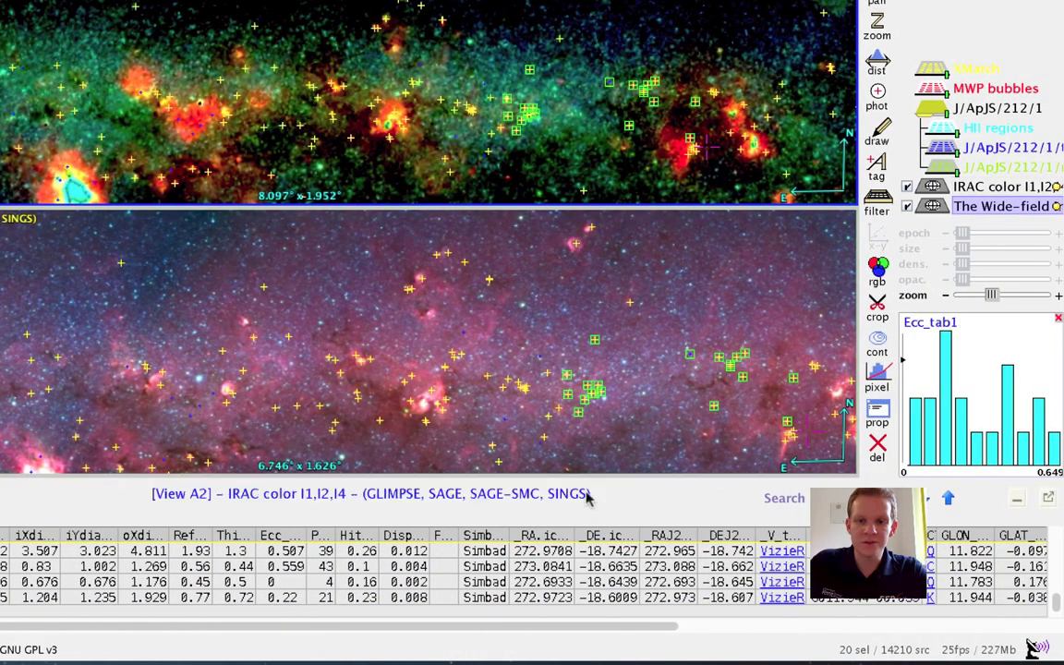
pyautogui.hscroll(-3, 383, 540)
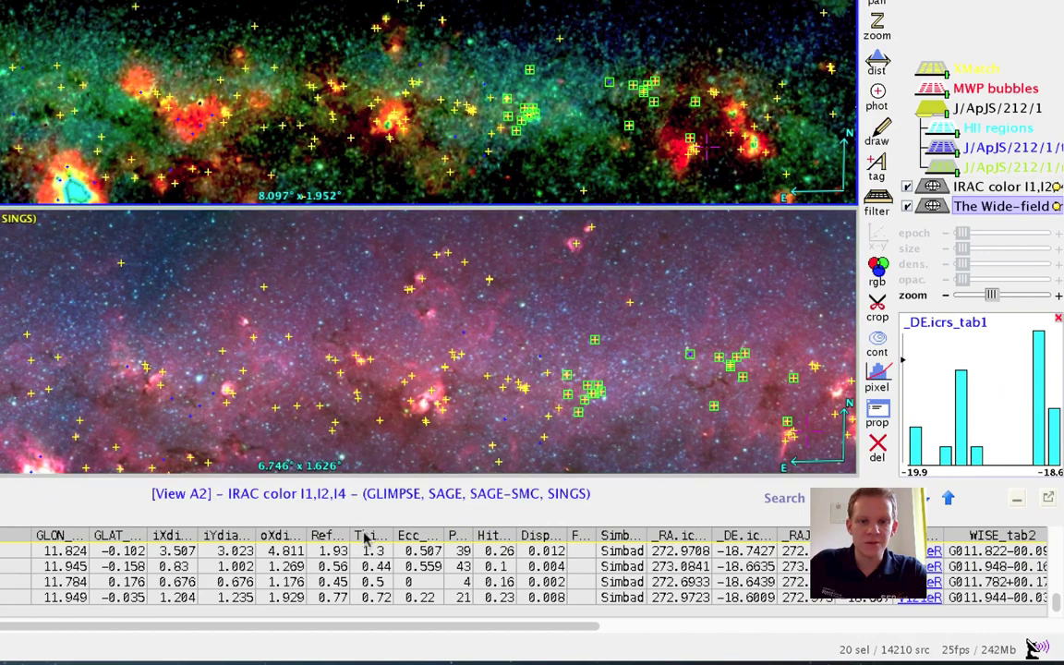
pyautogui.moveTo(338, 538)
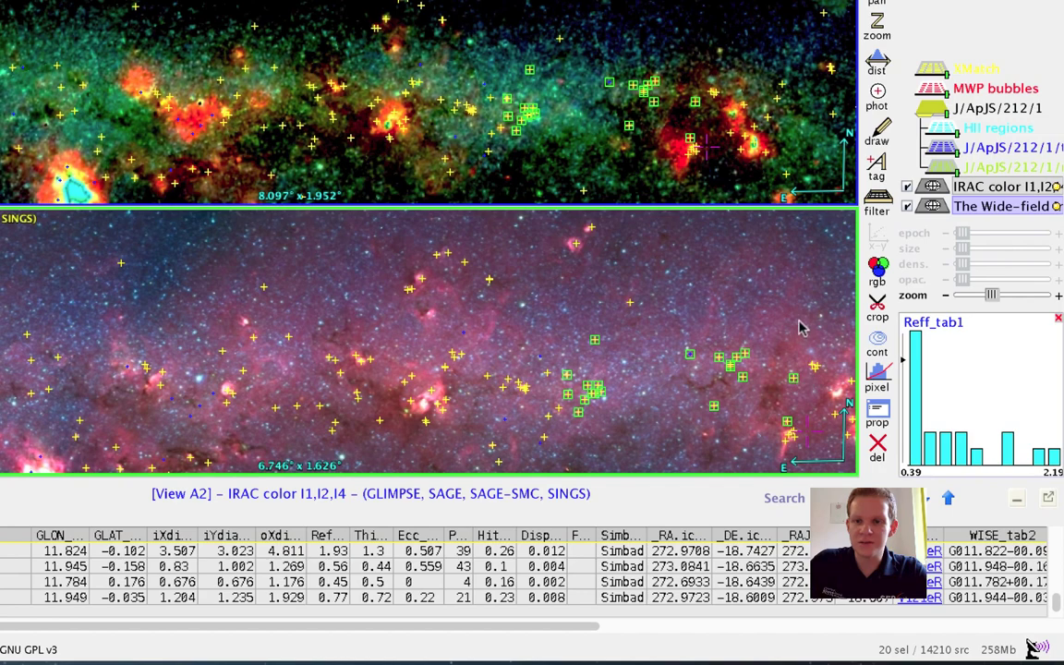
pyautogui.moveTo(916, 358)
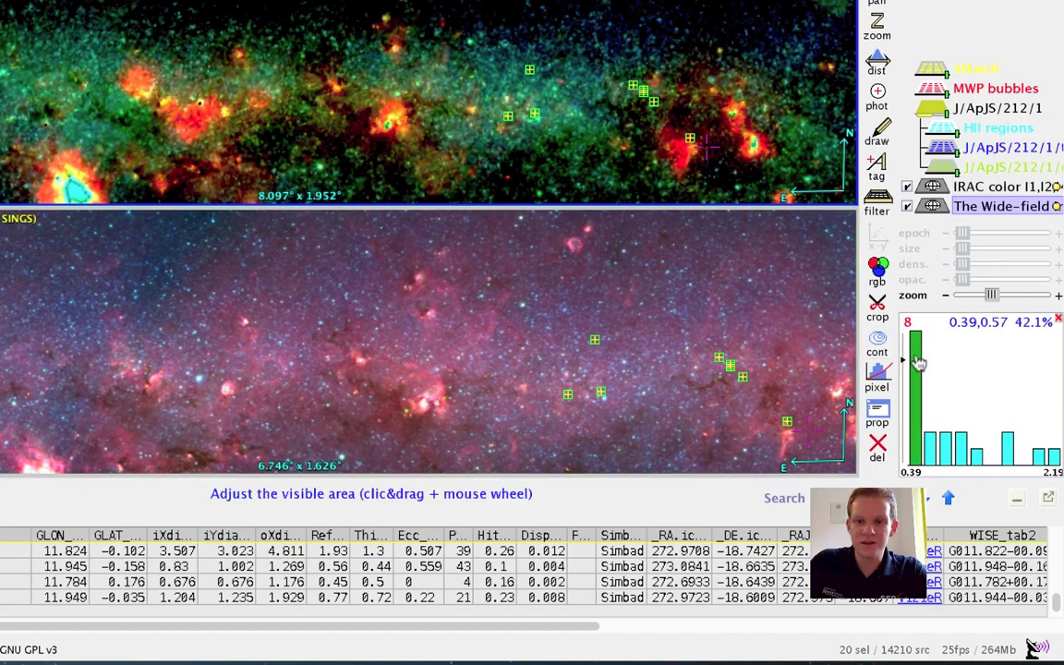
pyautogui.click(917, 366)
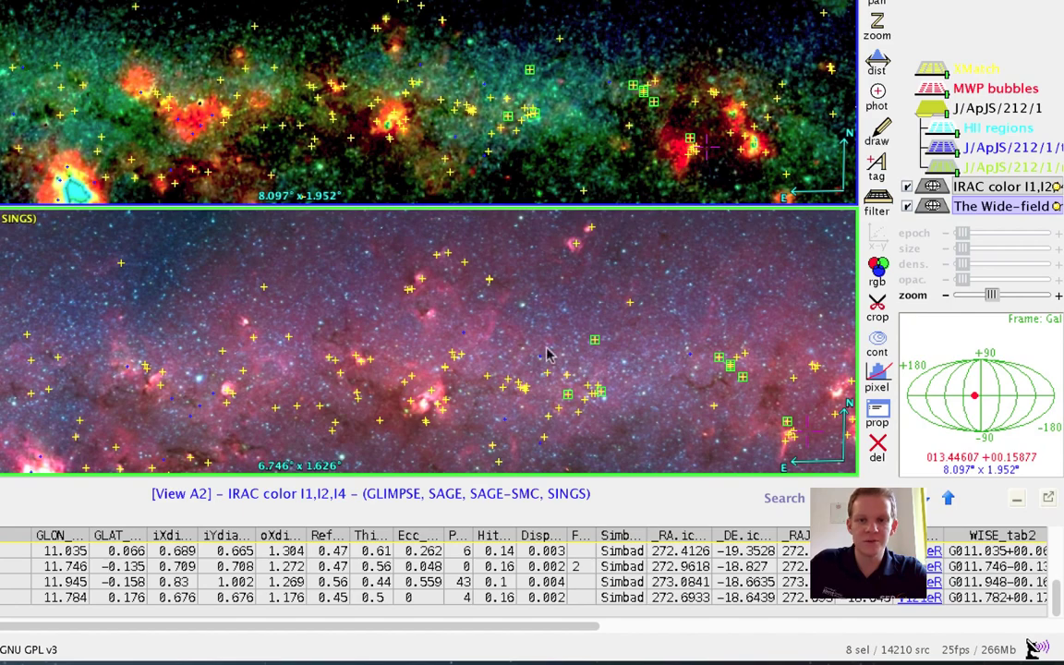
pyautogui.click(489, 192)
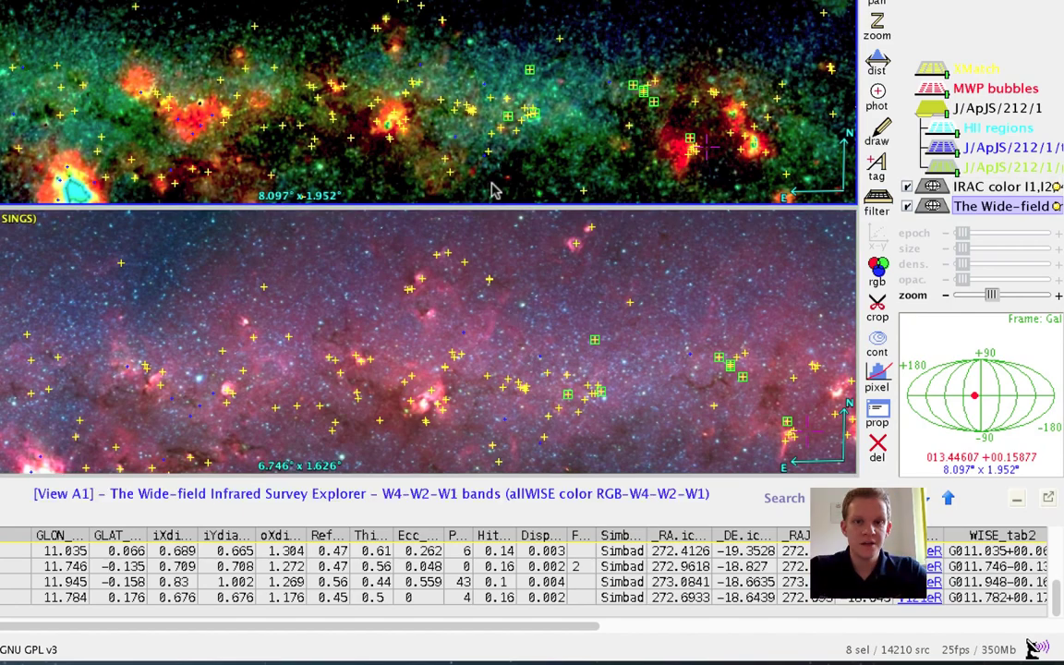
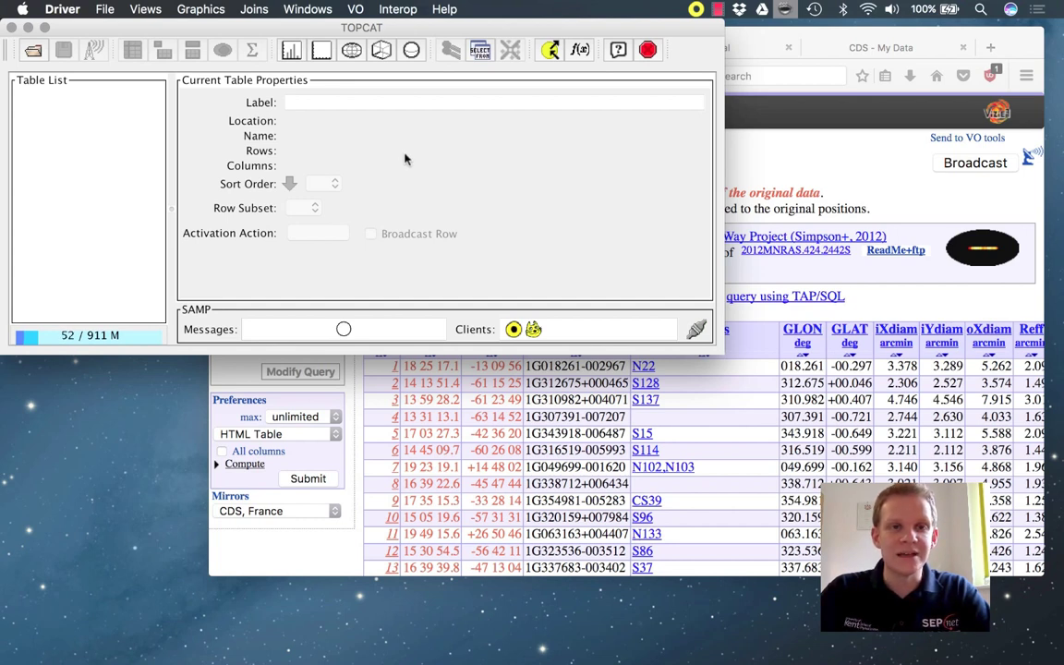
# - In TOPCAT, set the VizieR catalogue query to all rows and search catalogues by the keywords "Wise Hii"
pyautogui.click(355, 9)
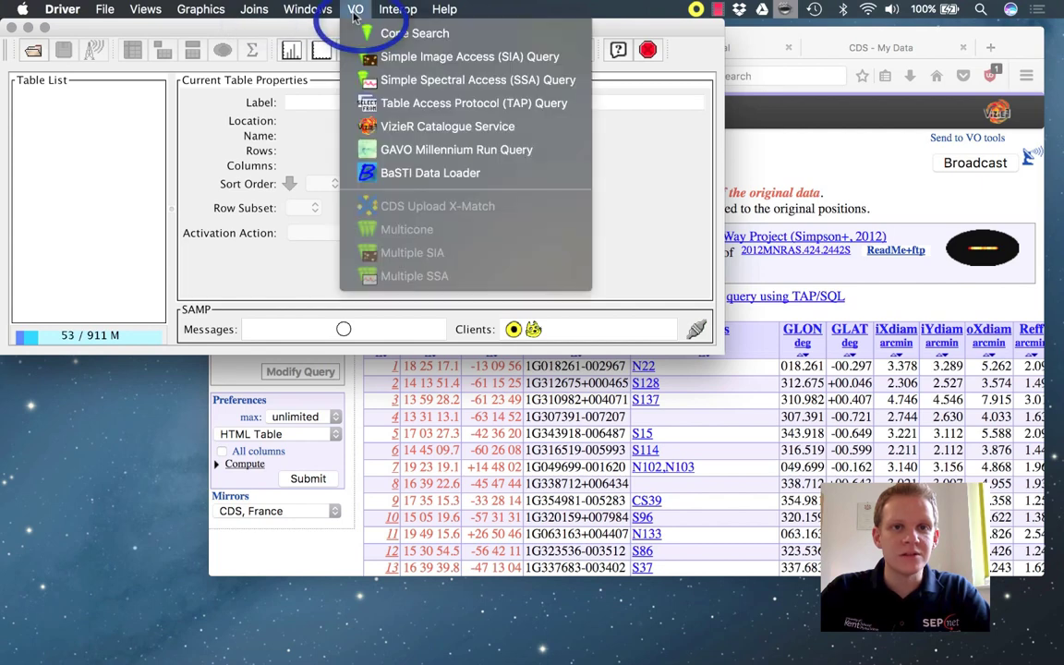
pyautogui.click(531, 131)
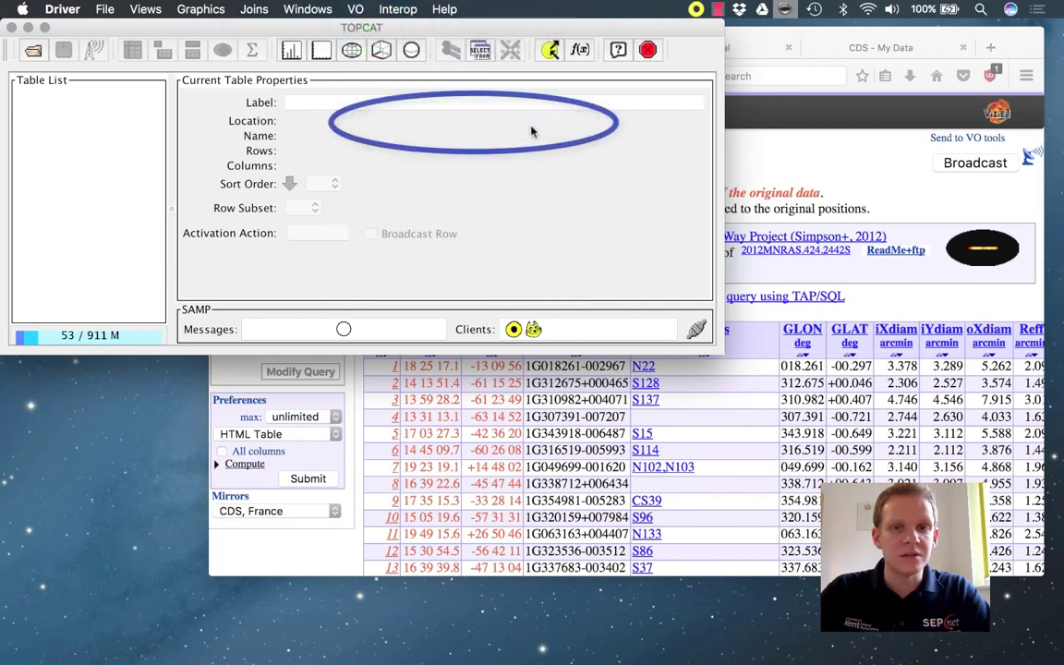
pyautogui.click(82, 273)
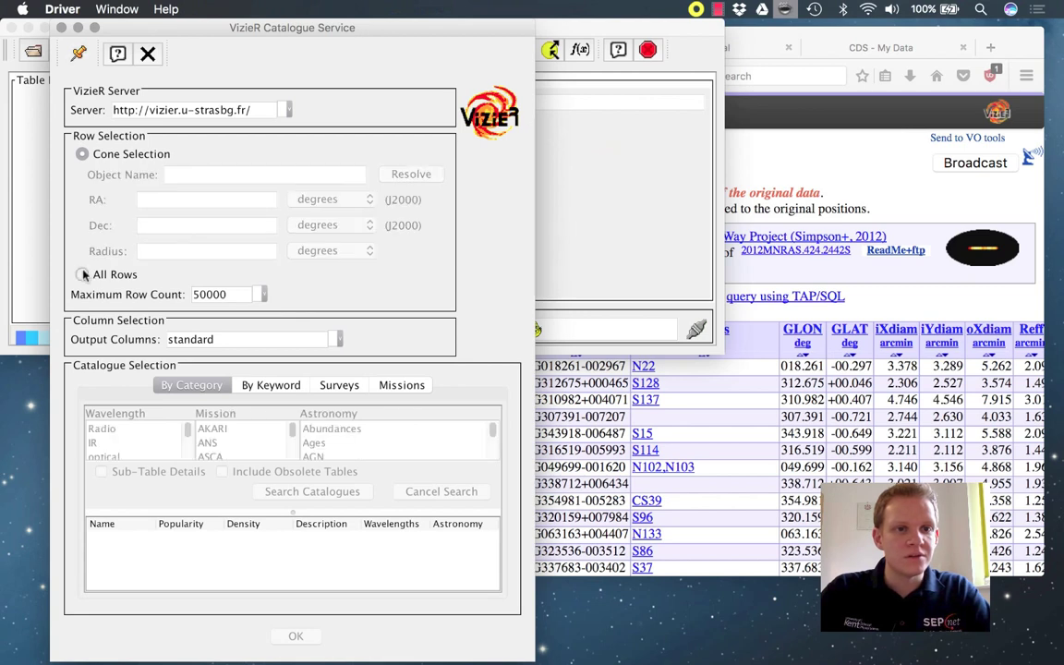
pyautogui.click(267, 386)
pyautogui.click(217, 416)
pyautogui.write('Wise Hii')
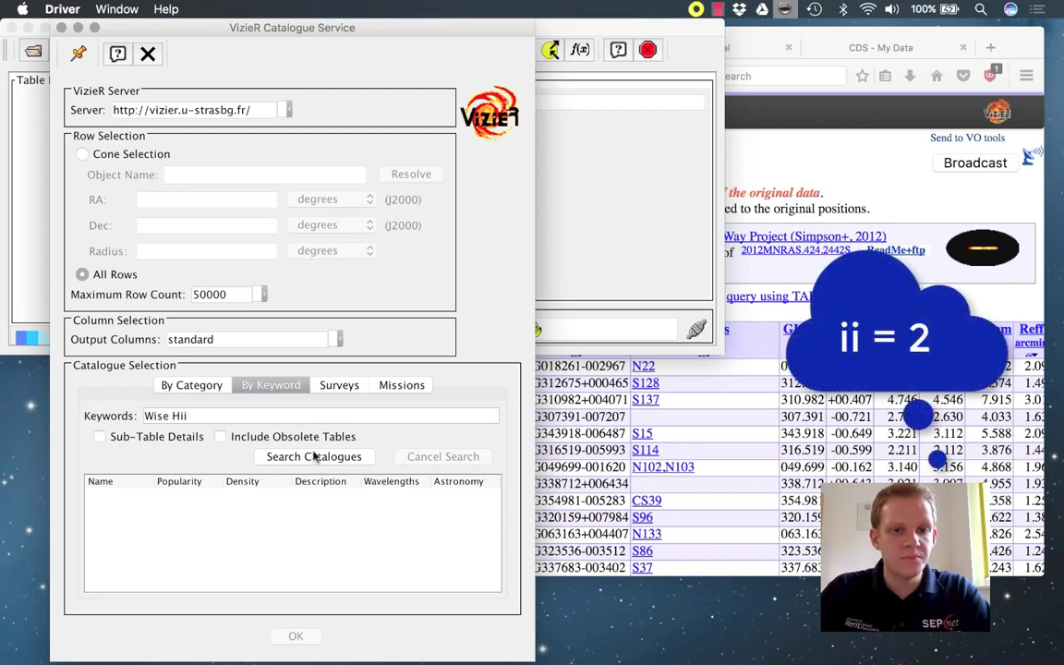
pyautogui.click(314, 457)
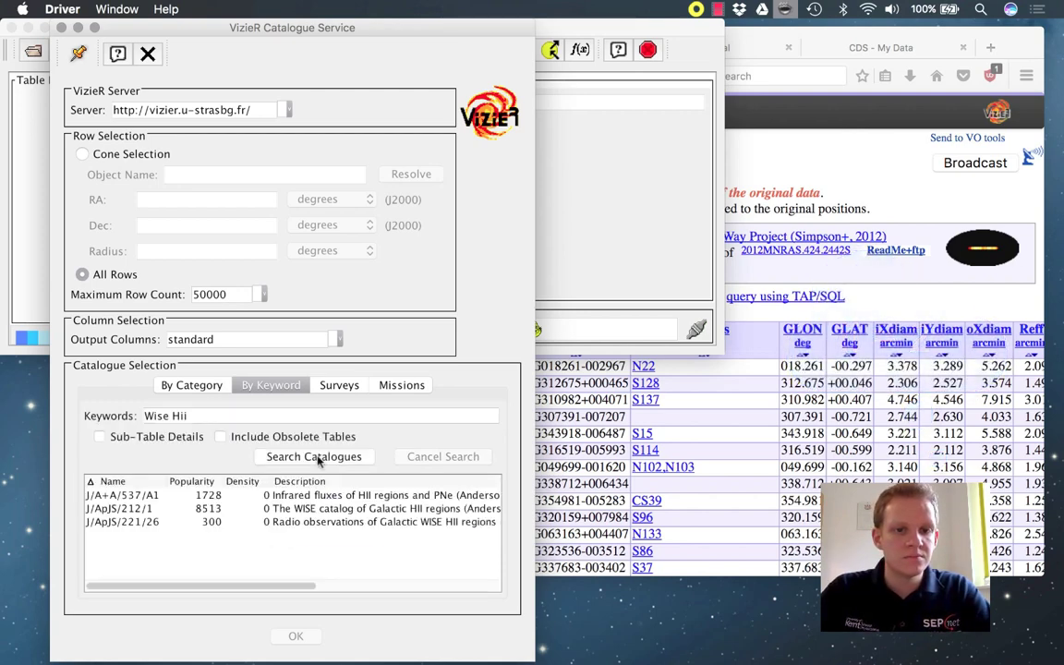
# - Load the WISE catalog of Galactic HII regions (J/ApJS/212/1) into TOPCAT and select its table3 table
pyautogui.click(281, 508)
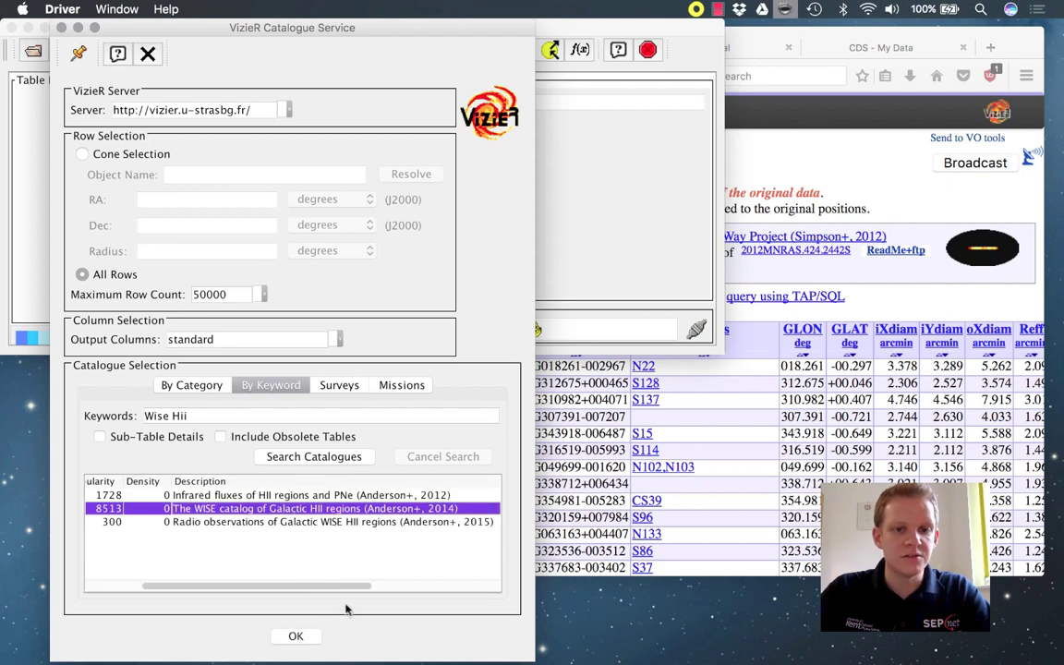
pyautogui.click(299, 636)
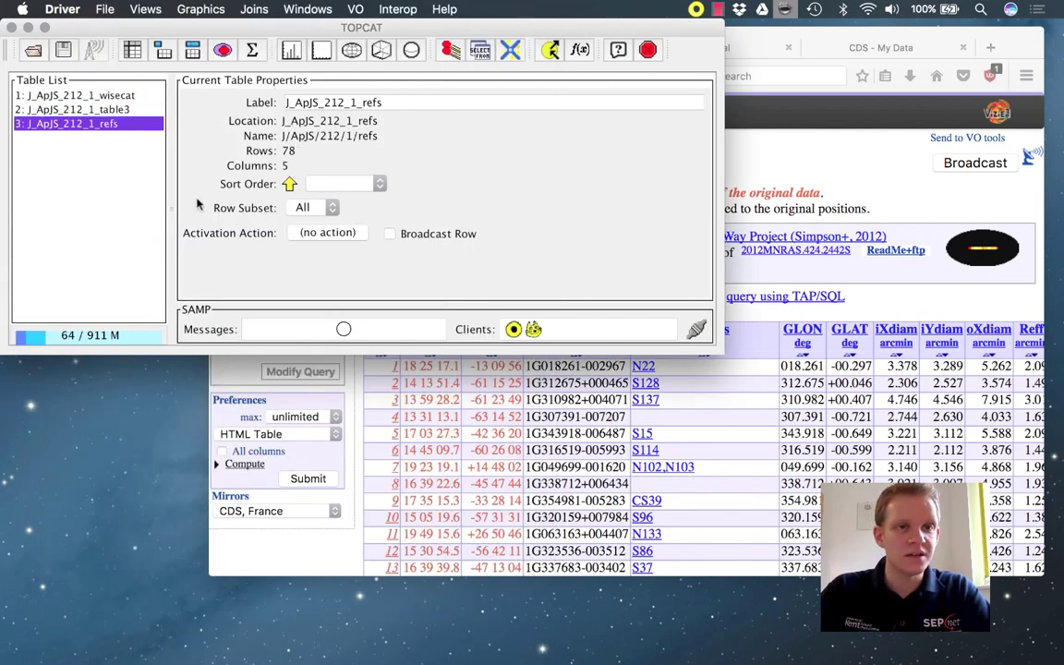
pyautogui.click(100, 109)
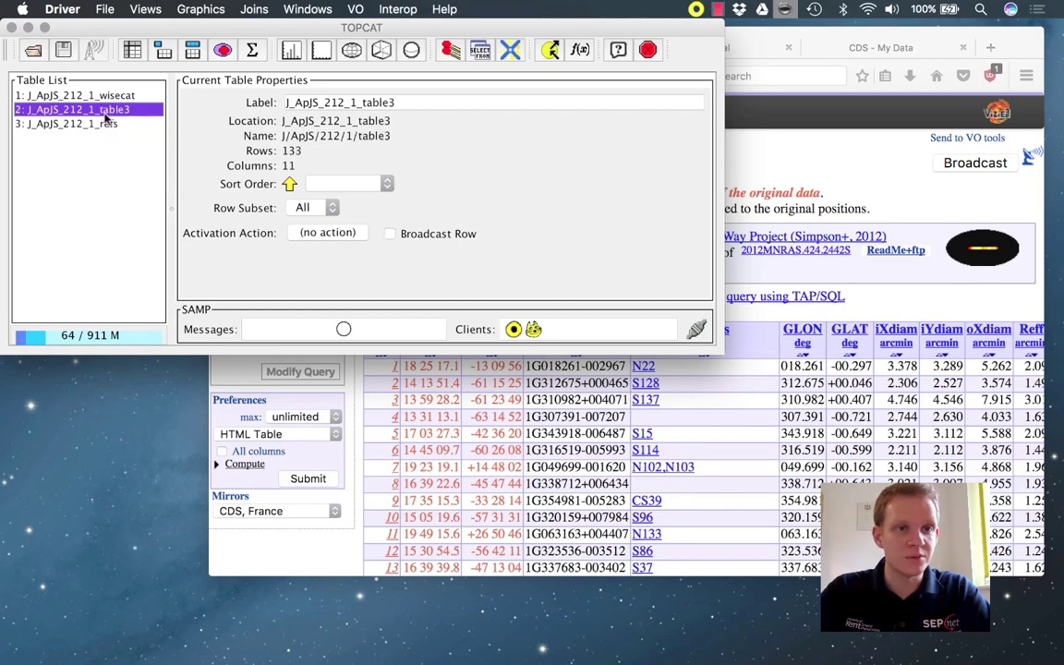
# - Browse the rows and columns of the J_ApJS_212_1_wisecat table
pyautogui.click(120, 96)
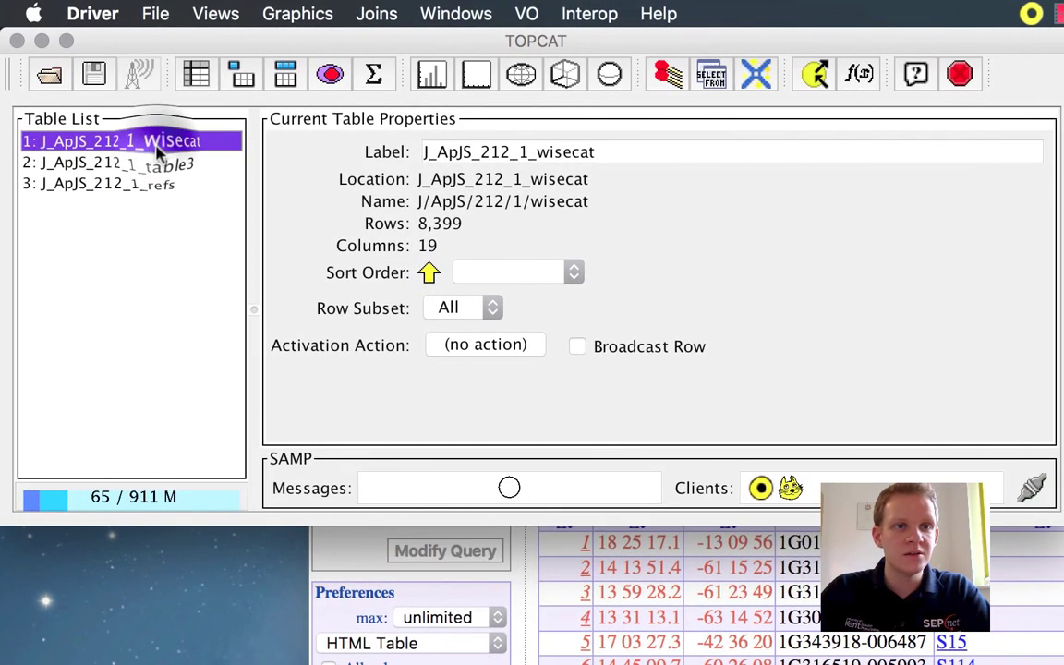
pyautogui.doubleClick(159, 148)
pyautogui.hscroll(5, 360, 309)
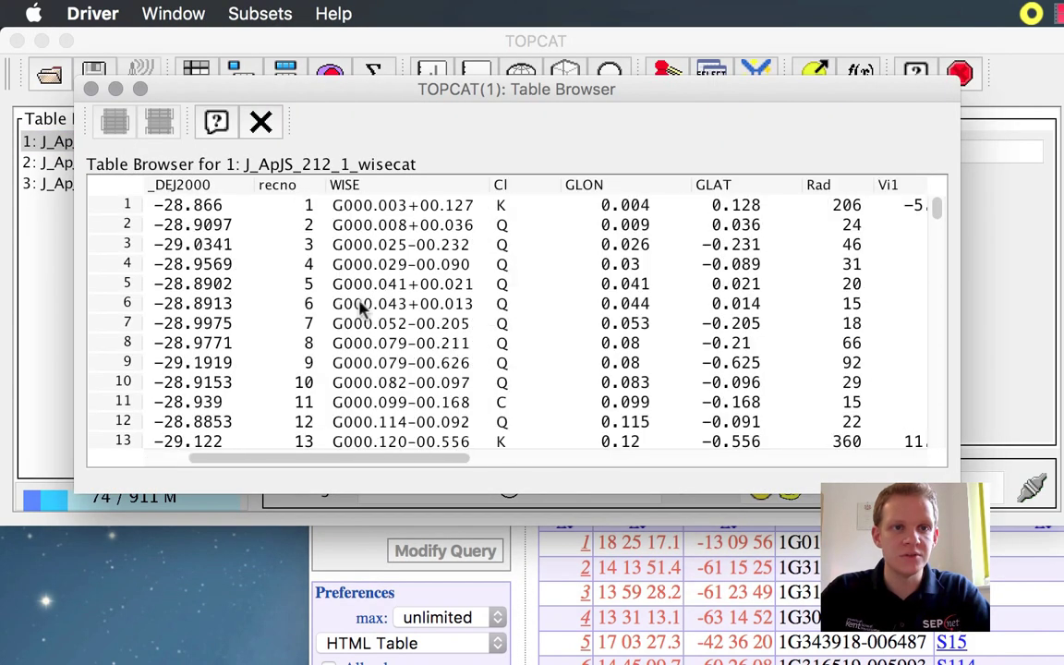
pyautogui.hscroll(-5, 361, 309)
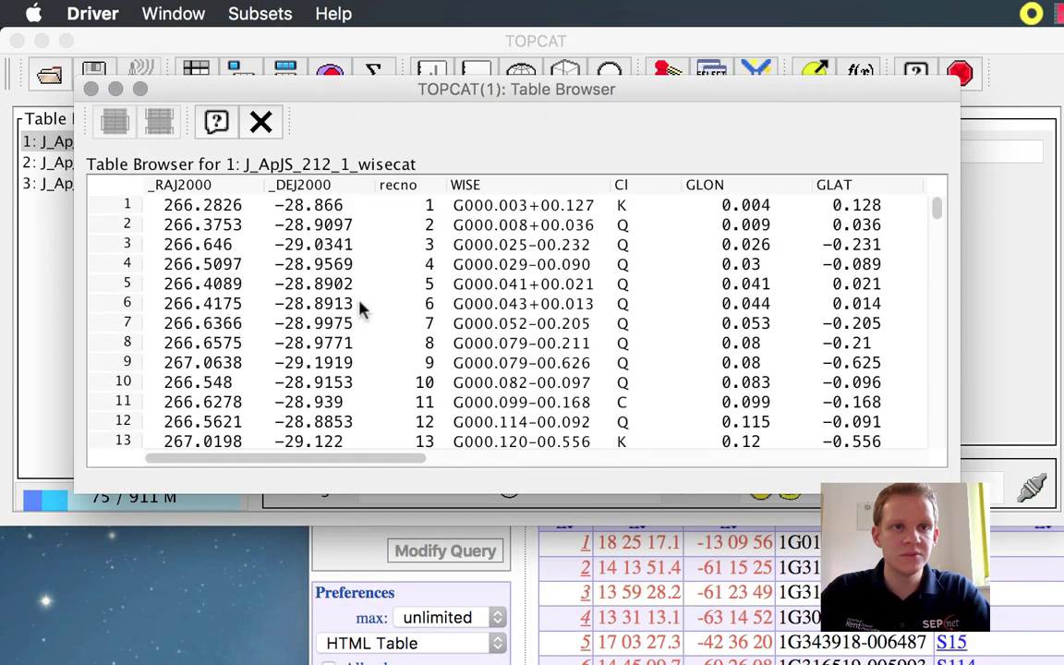
pyautogui.click(90, 89)
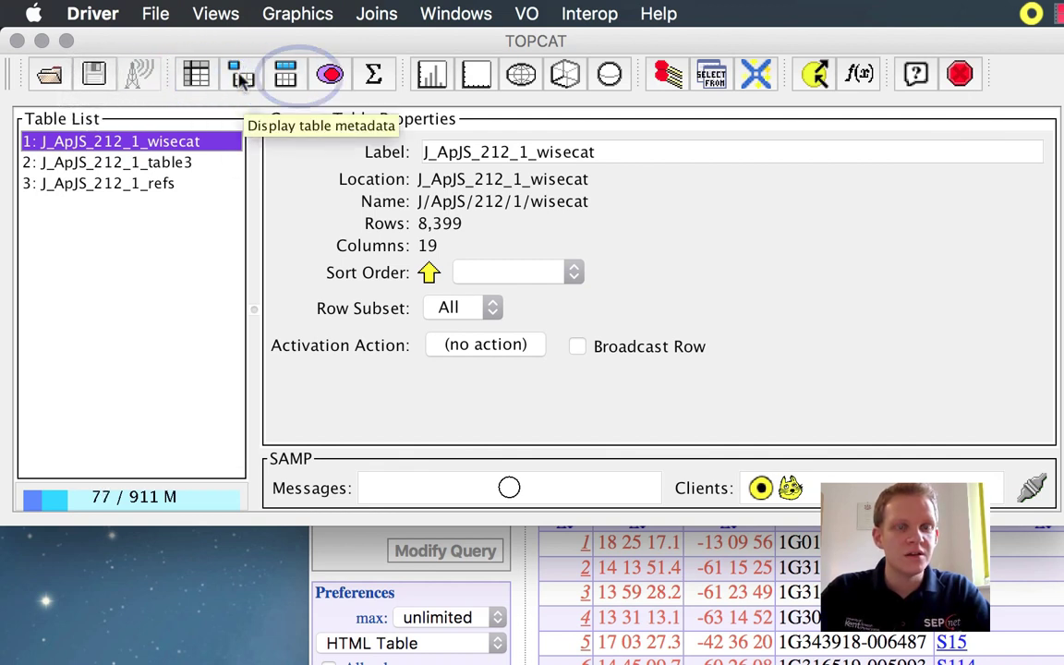
# - Examine the metadata of the wisecat, table3 and refs tables to learn what each one describes
pyautogui.click(246, 78)
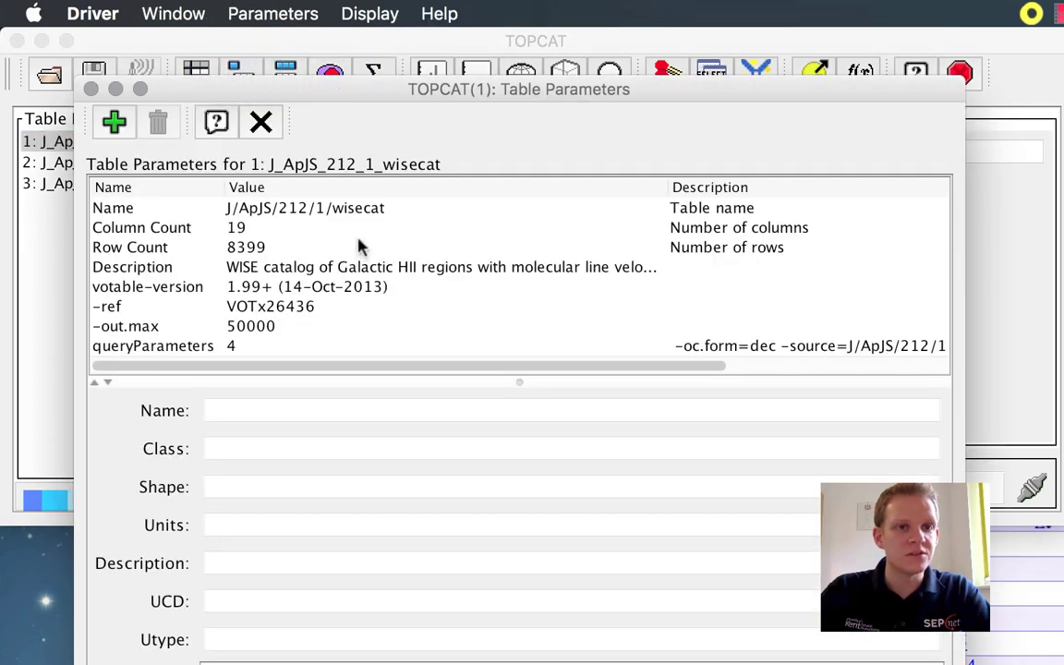
pyautogui.click(91, 88)
pyautogui.click(148, 161)
pyautogui.click(240, 78)
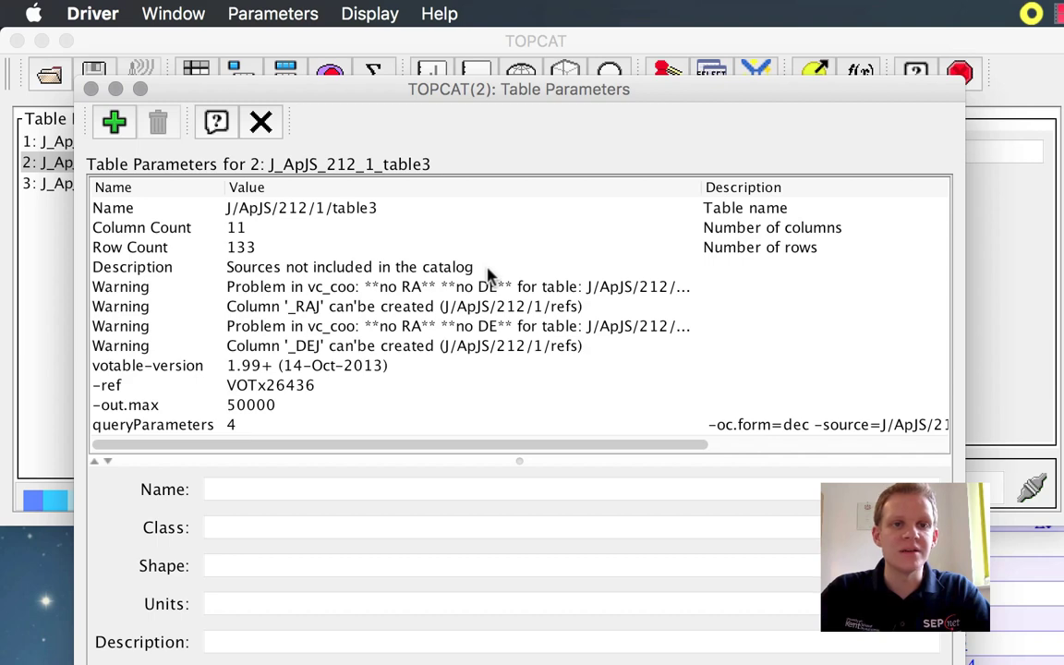
pyautogui.click(46, 183)
pyautogui.click(240, 77)
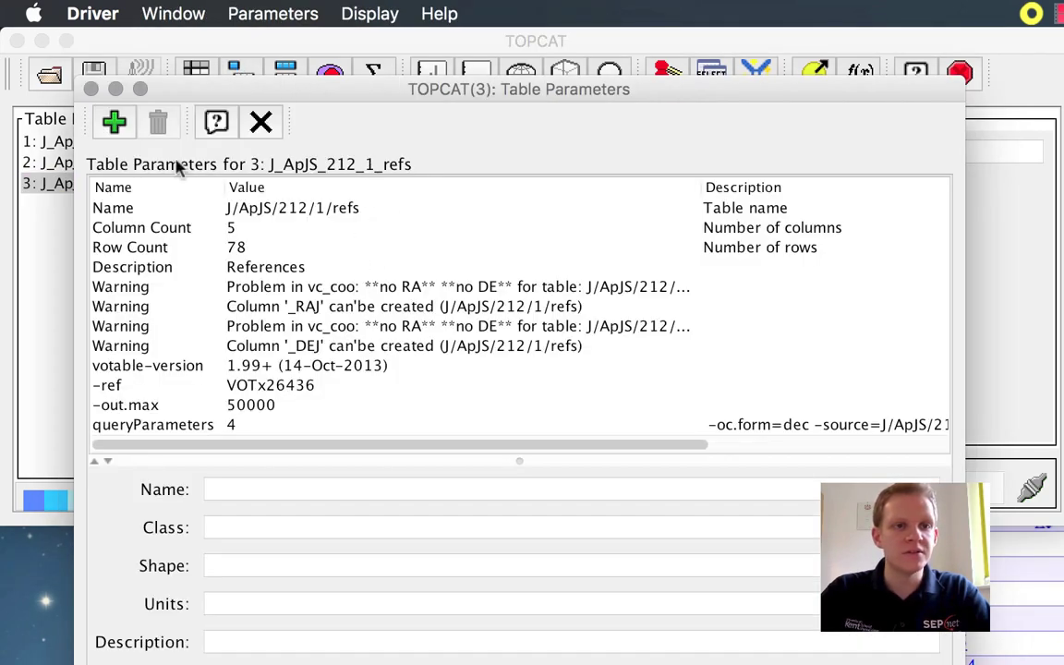
pyautogui.click(90, 89)
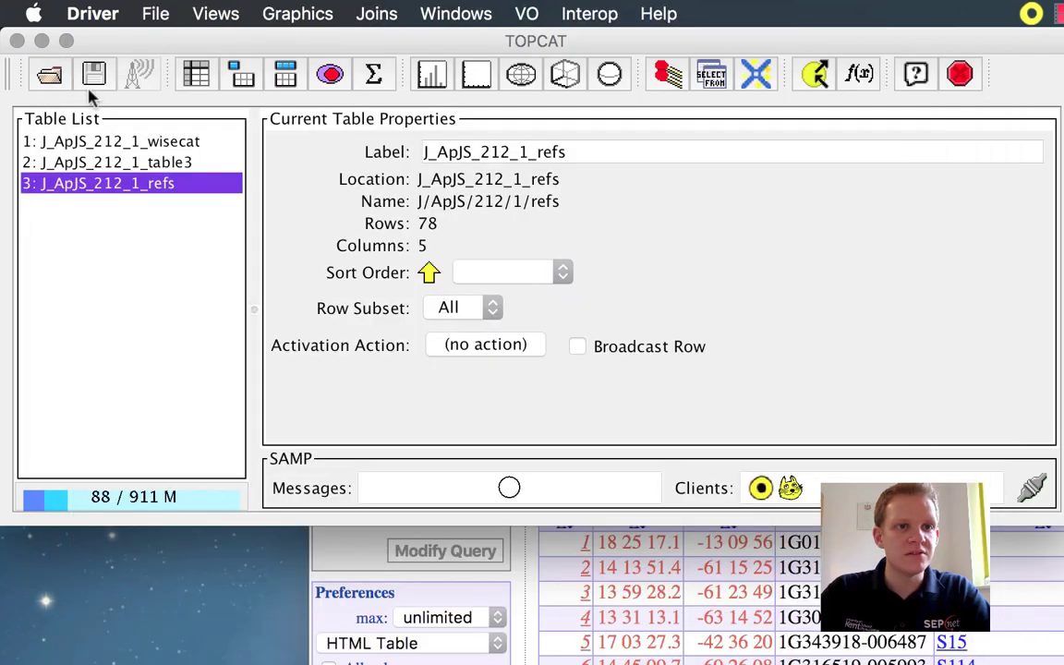
# - Browse the rows of the J_ApJS_212_1_refs table, checking its reference codes, bibcodes and authors
pyautogui.click(159, 141)
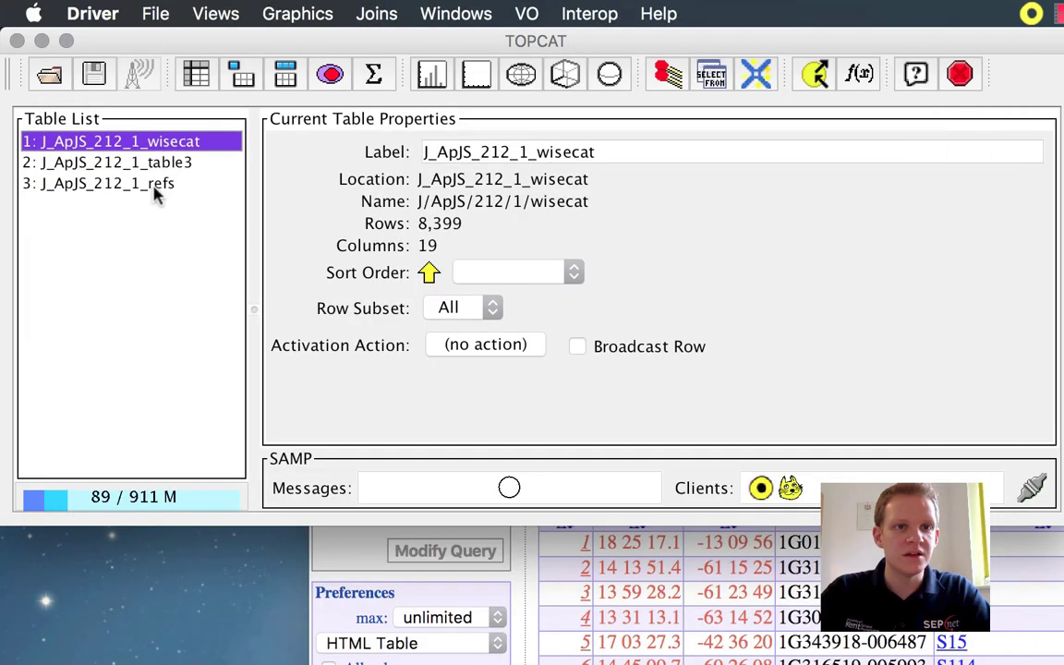
pyautogui.doubleClick(157, 188)
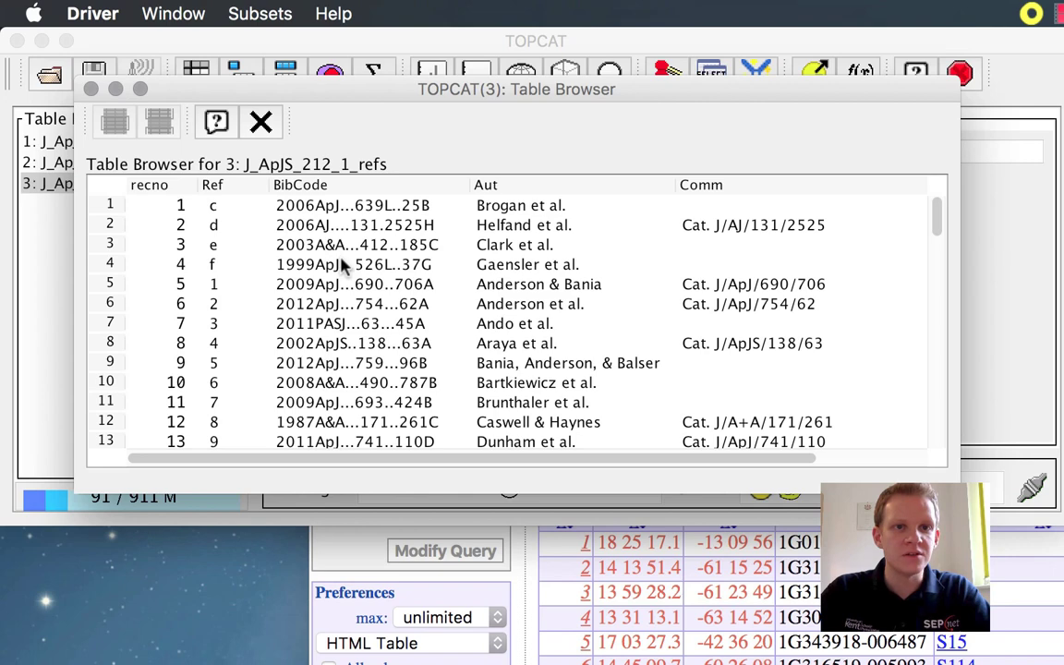
pyautogui.scroll(-8, 342, 265)
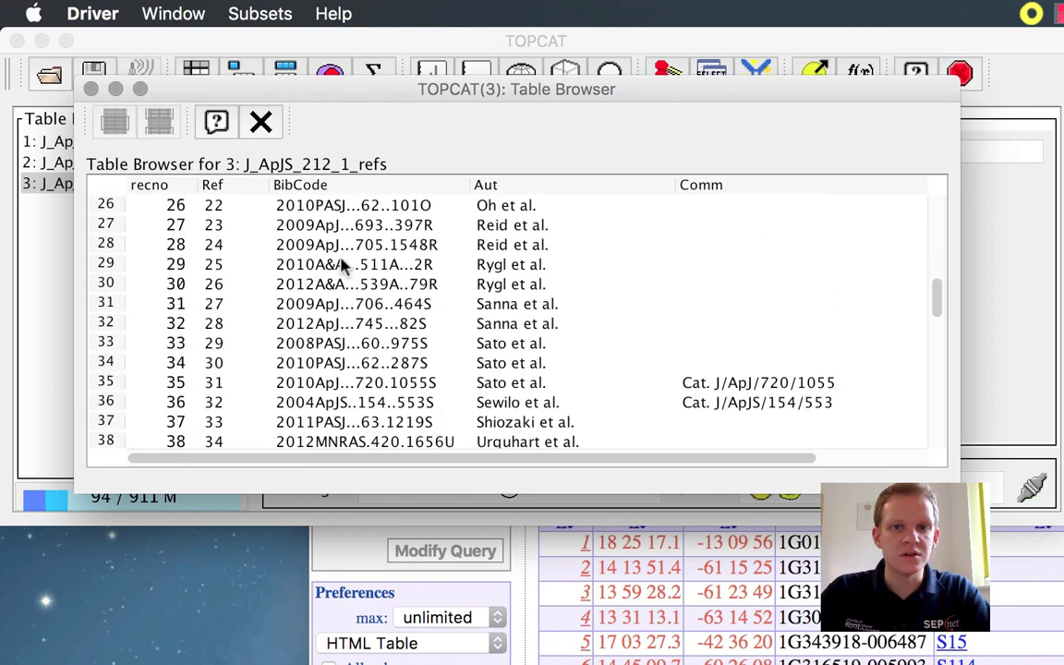
pyautogui.scroll(-4, 342, 265)
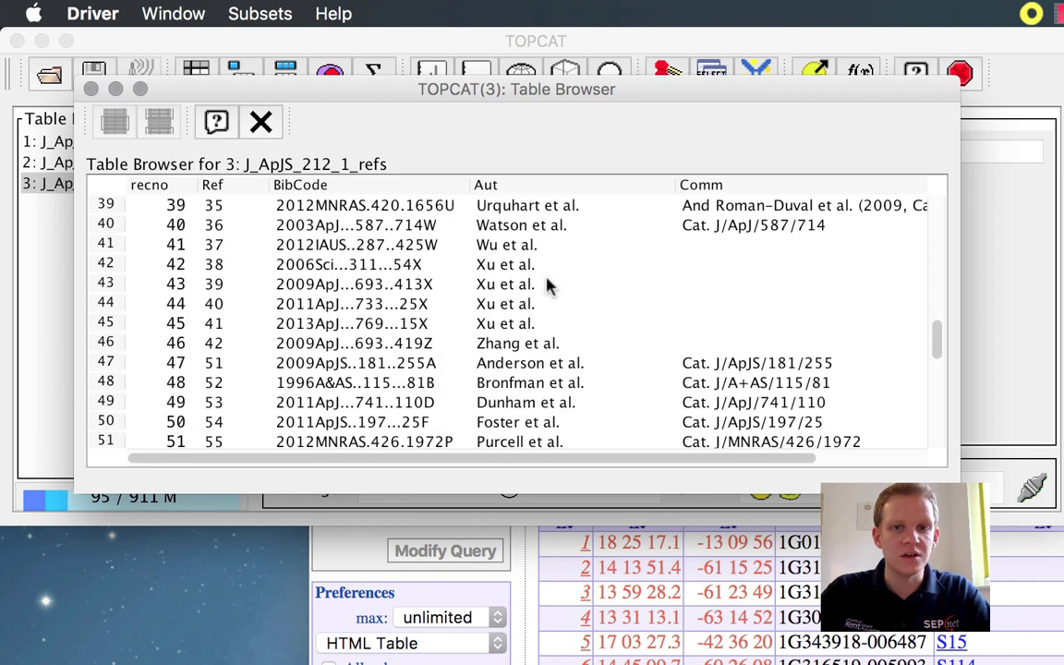
pyautogui.scroll(-4, 550, 286)
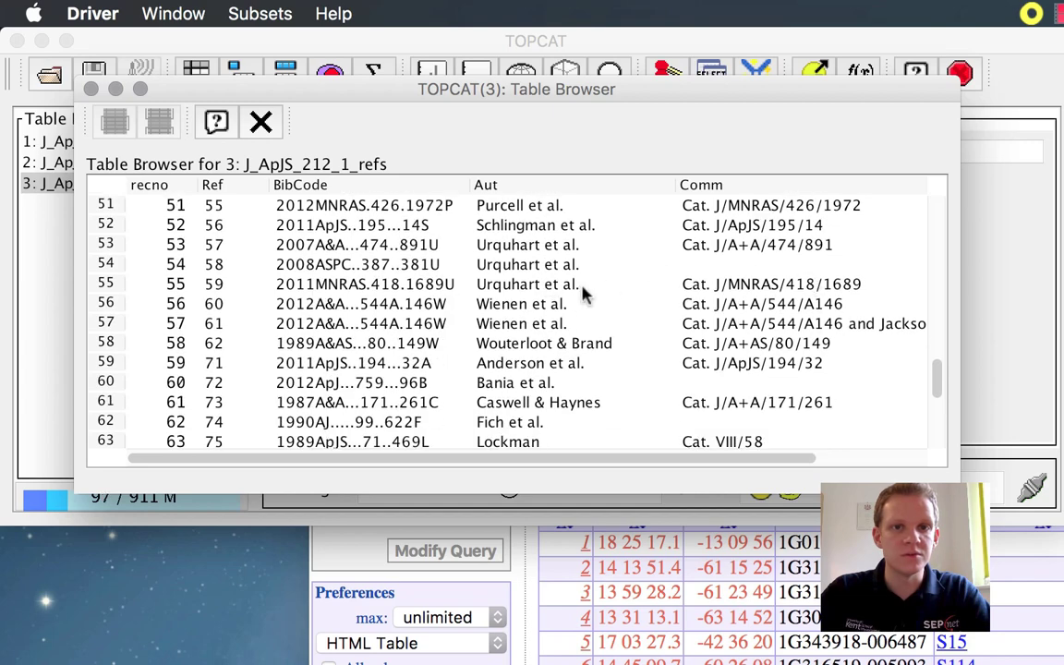
pyautogui.scroll(15, 591, 293)
pyautogui.click(90, 89)
# - Review the column names, units and descriptions of the J_ApJS_212_1_wisecat table
pyautogui.click(46, 141)
pyautogui.click(285, 72)
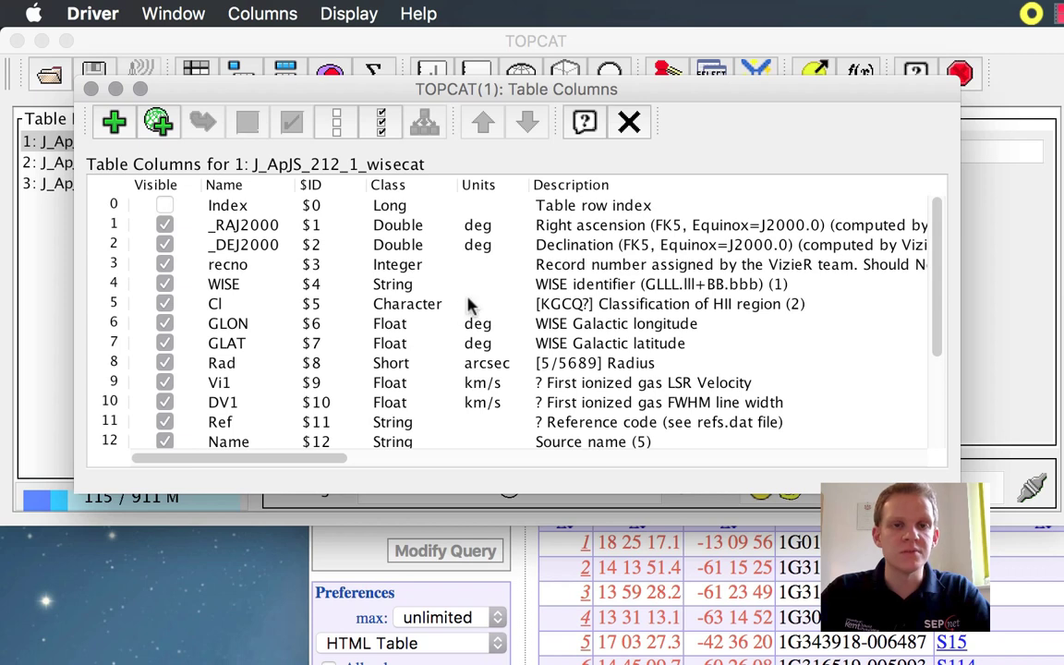
pyautogui.scroll(-5, 490, 325)
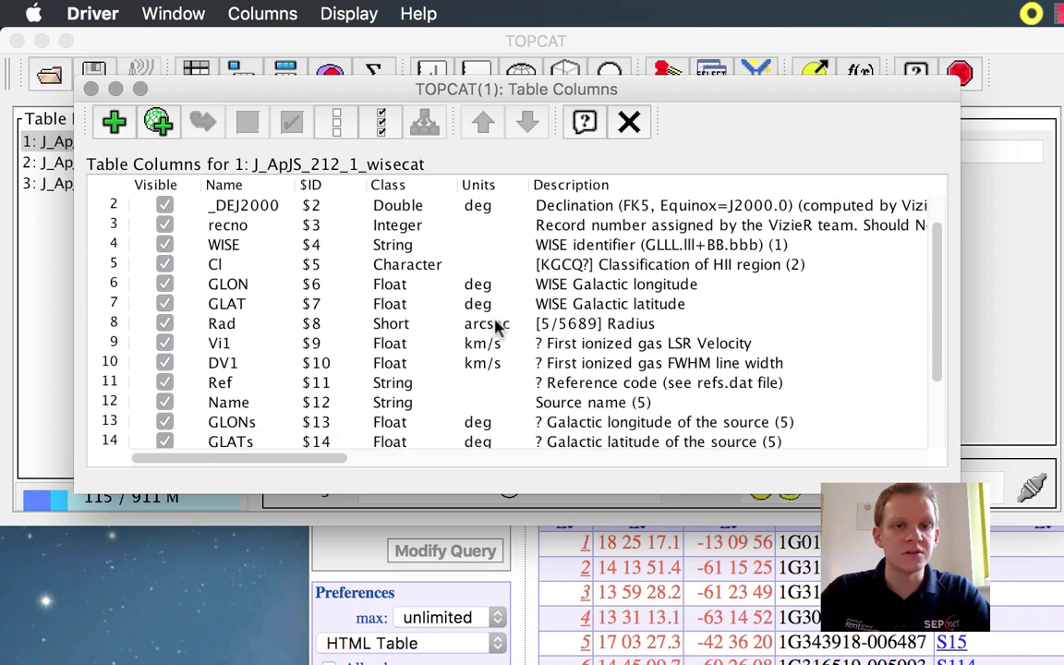
pyautogui.scroll(-1, 496, 328)
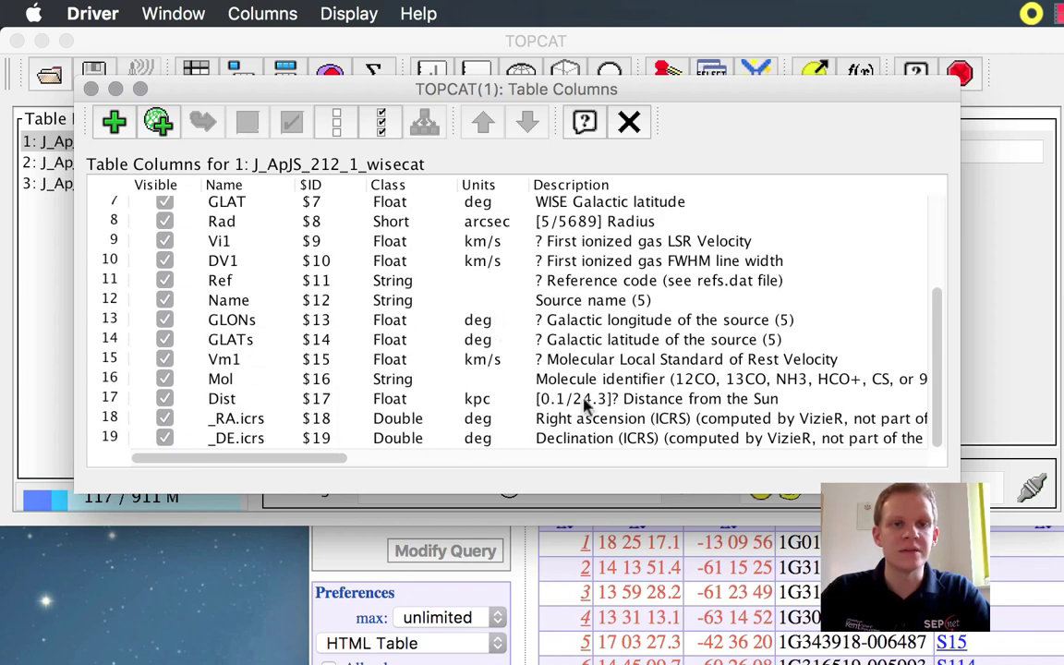
pyautogui.click(91, 88)
# - Set up a pair match between tables using the Exact Value algorithm
pyautogui.click(176, 183)
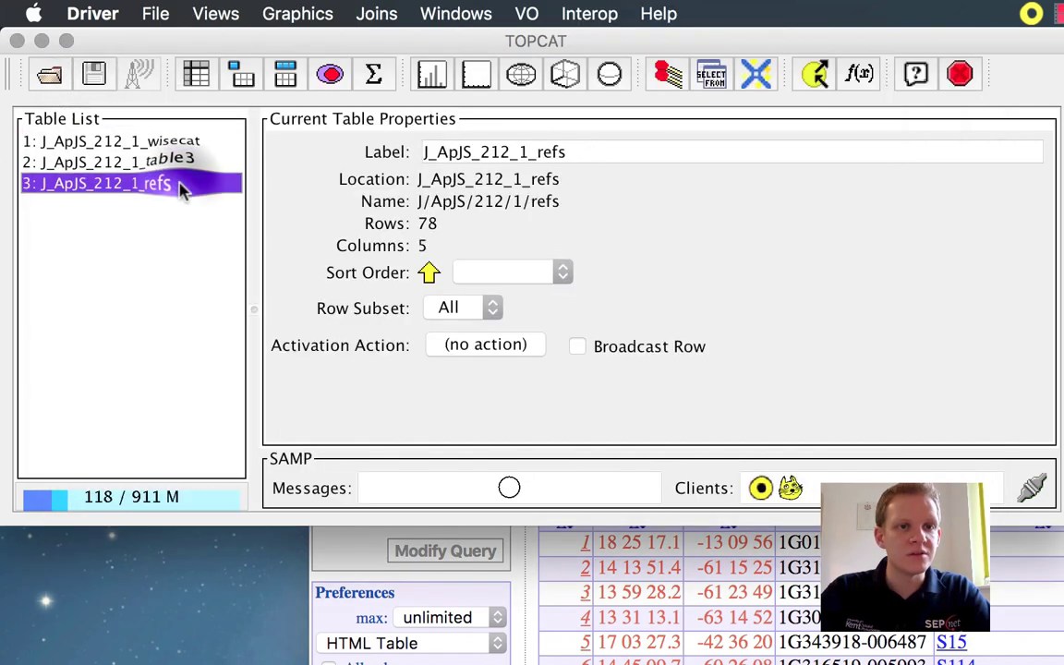
pyautogui.click(182, 143)
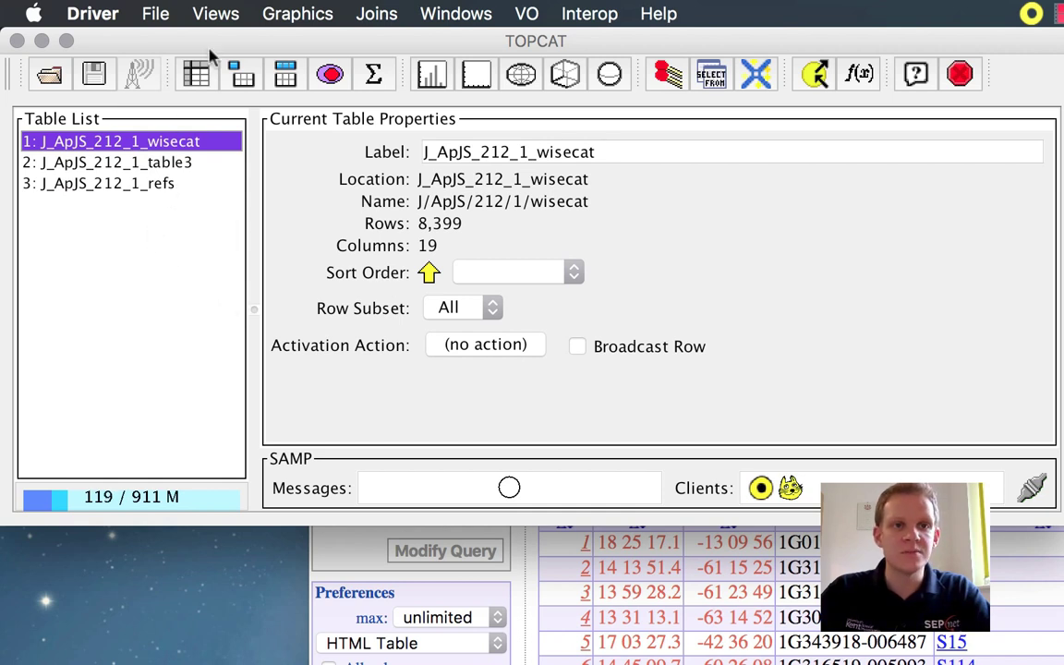
pyautogui.click(378, 16)
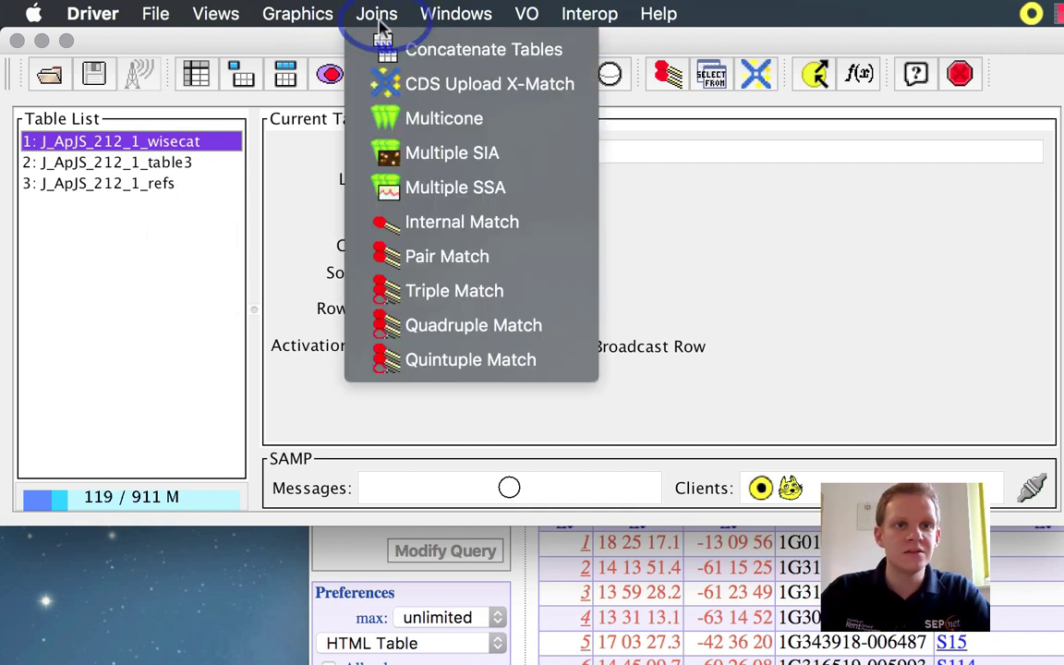
pyautogui.click(454, 253)
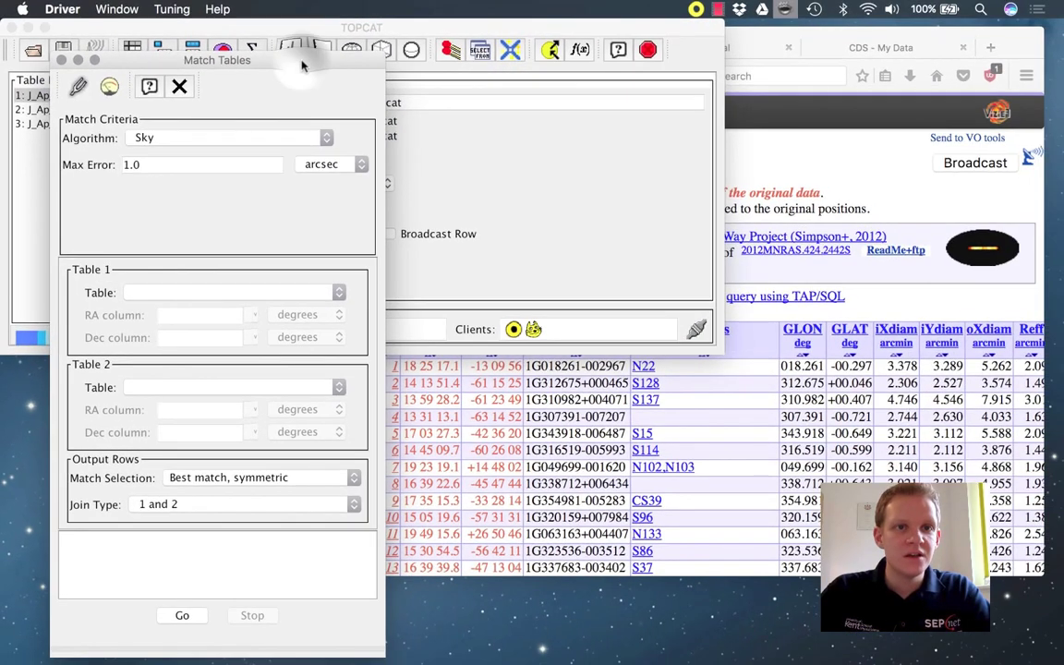
pyautogui.moveTo(312, 32); pyautogui.dragTo(541, 34)
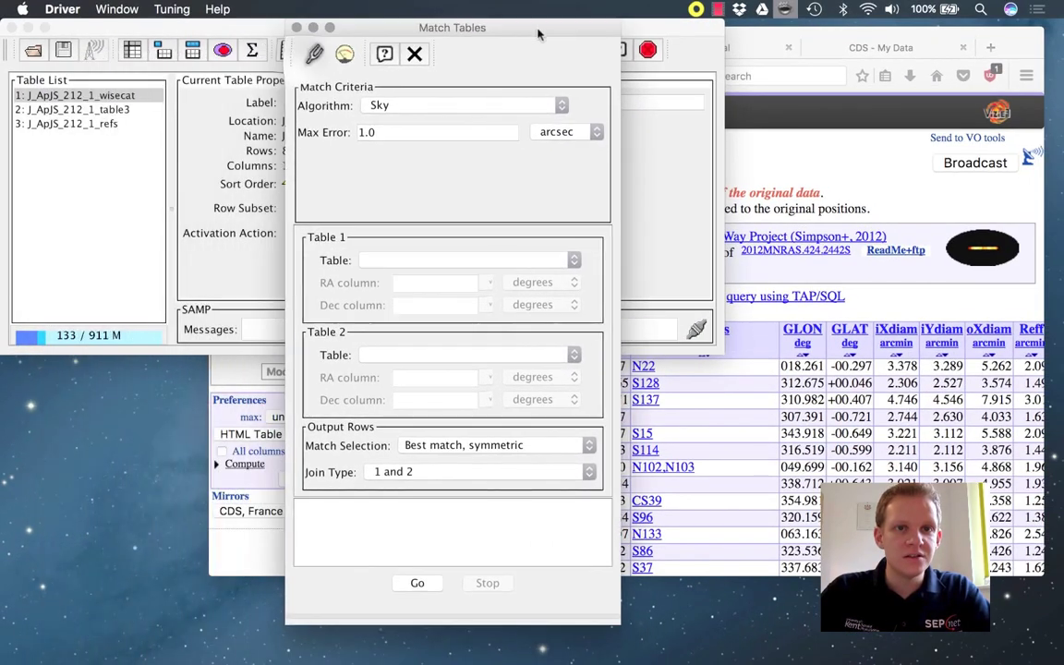
pyautogui.click(559, 107)
pyautogui.click(460, 180)
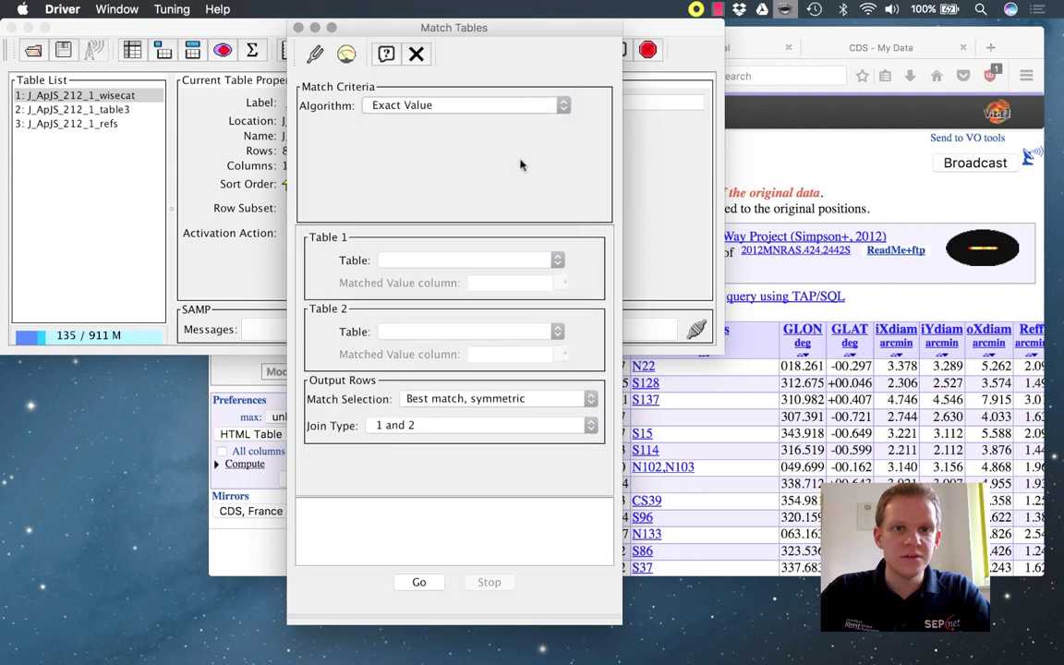
# - Assign J_ApJS_212_1_wisecat as Table 1 and J_ApJS_212_1_refs as Table 2 of the match
pyautogui.click(554, 259)
pyautogui.click(538, 257)
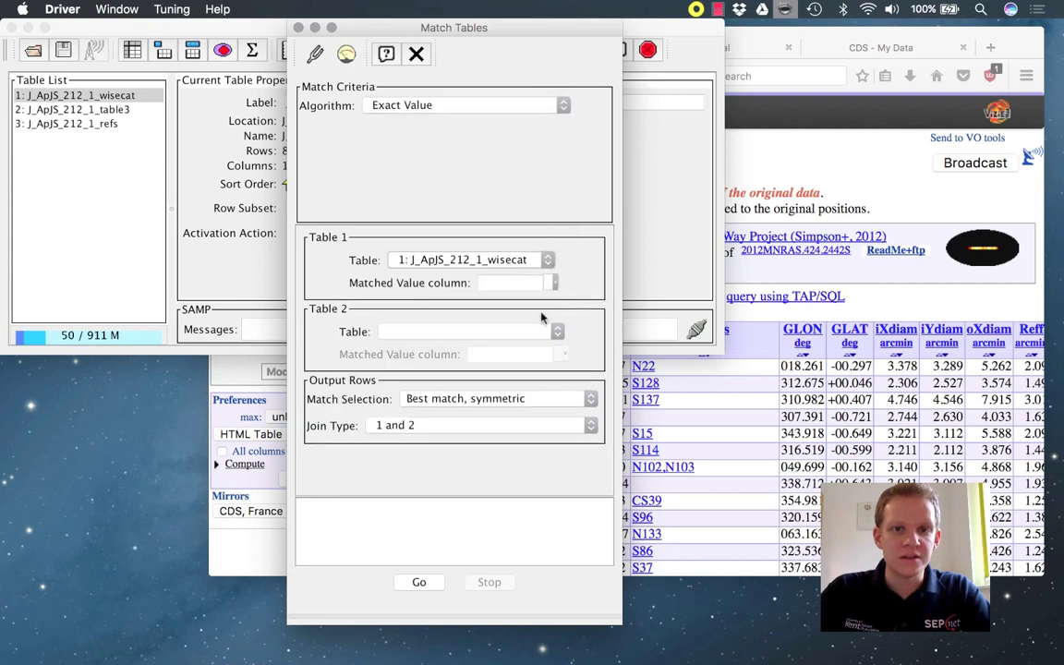
pyautogui.click(559, 338)
pyautogui.click(514, 360)
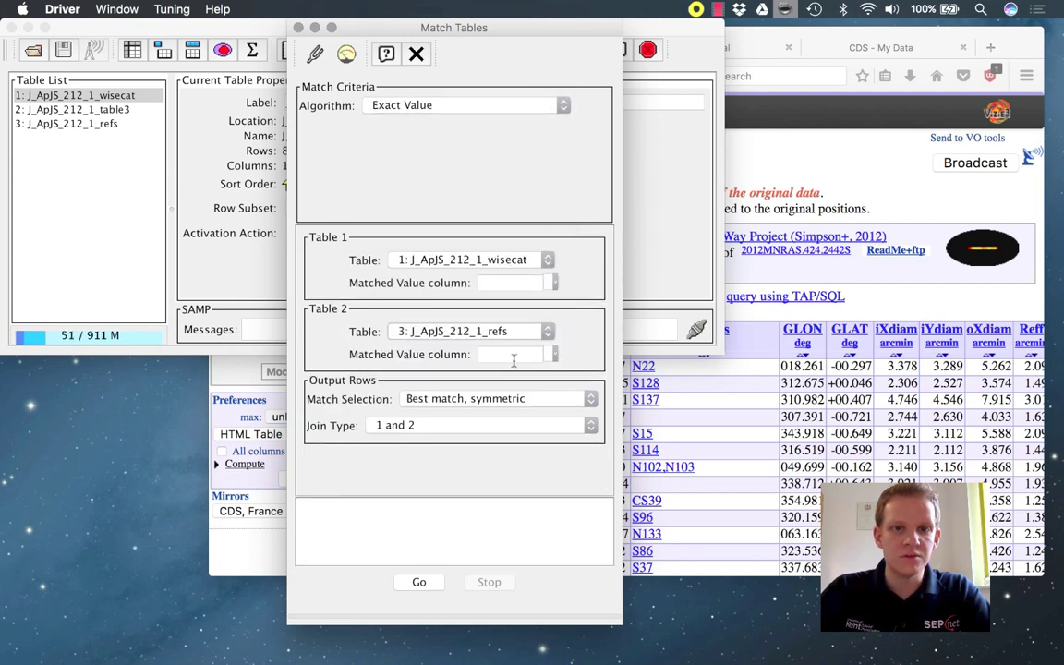
# - Set the matched value column to Ref for both tables and run the match
pyautogui.click(536, 282)
pyautogui.scroll(-2, 517, 351)
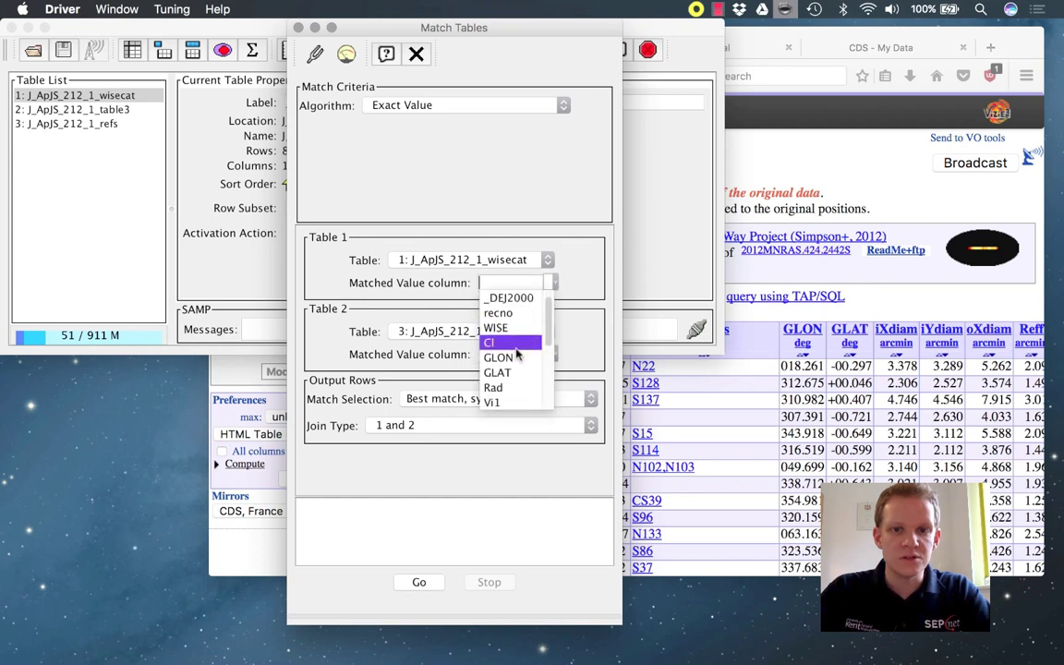
pyautogui.scroll(-4, 519, 369)
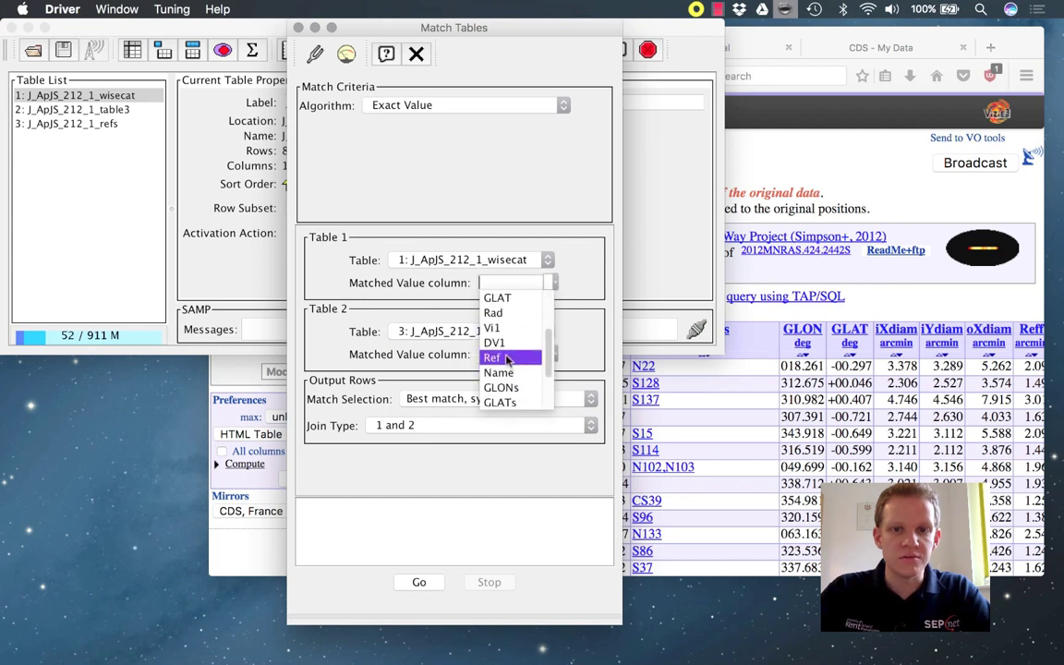
pyautogui.click(524, 357)
pyautogui.click(540, 361)
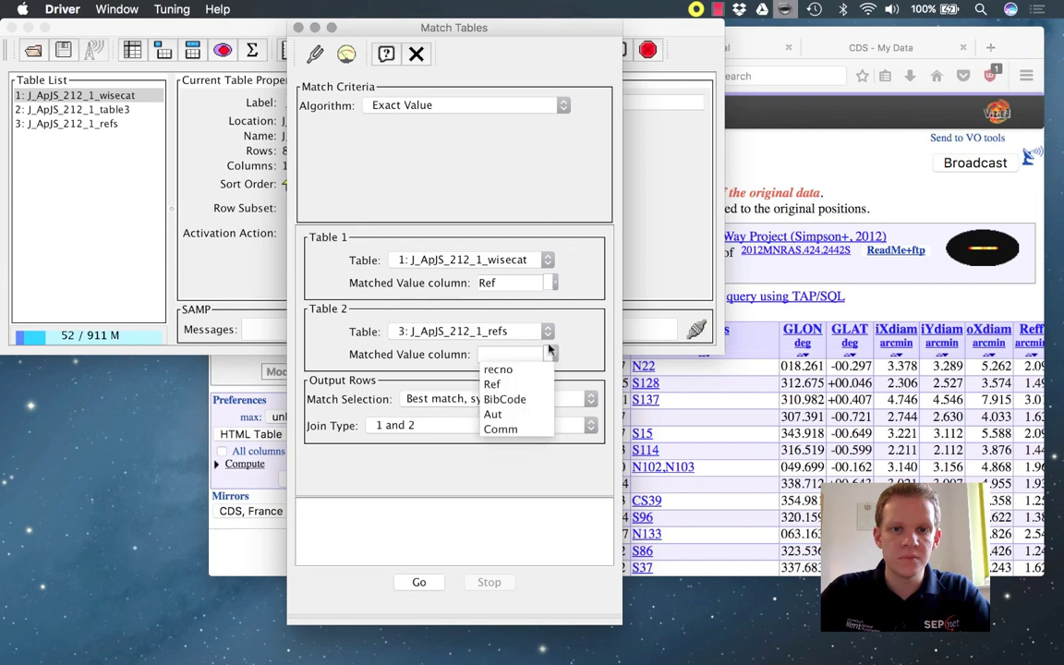
pyautogui.click(506, 382)
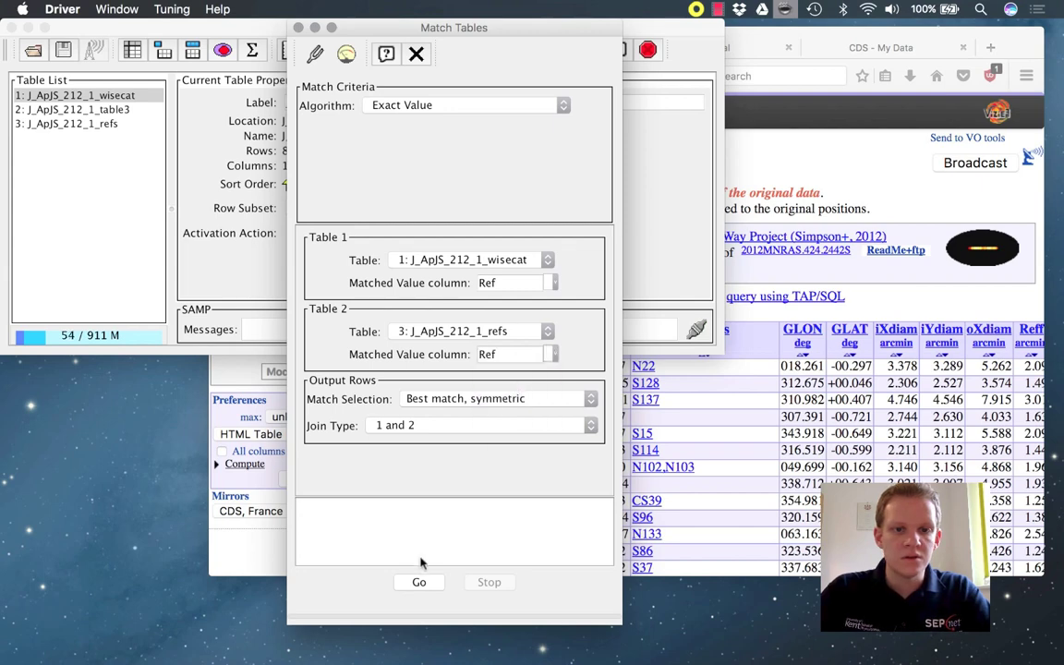
pyautogui.click(420, 581)
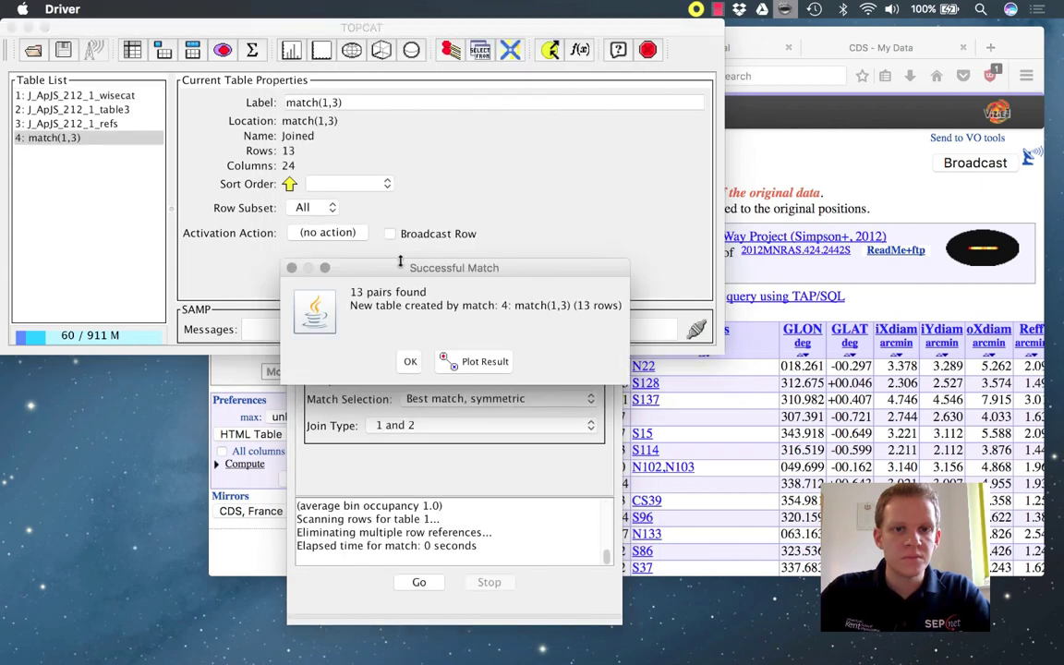
pyautogui.click(410, 362)
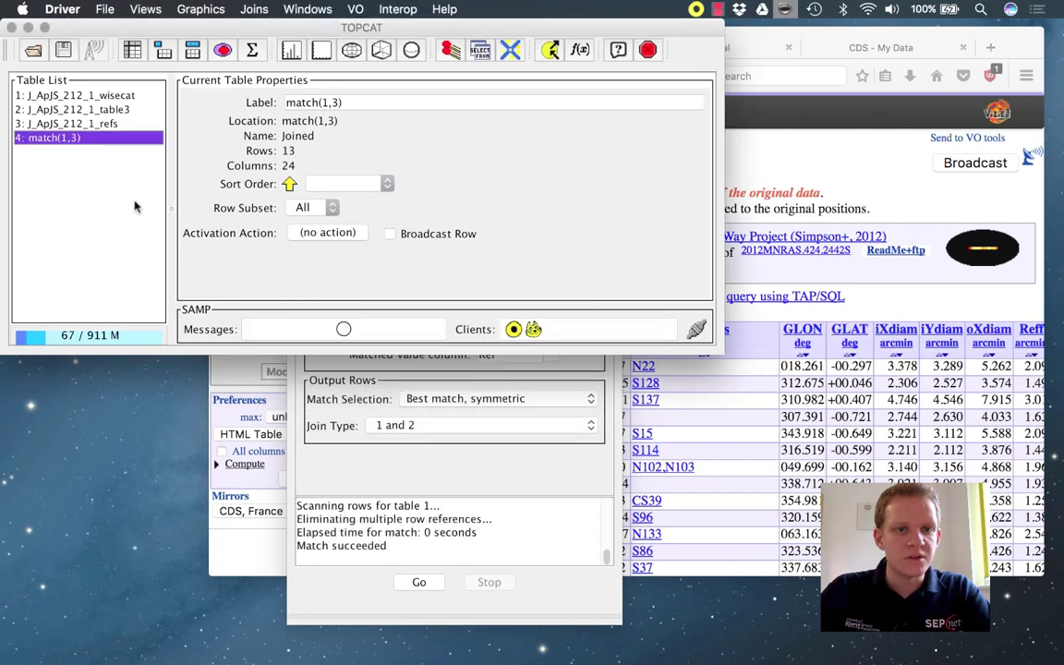
# - Browse the joined match(1,3) table, examining its Ref_1 column and the neighbouring source data
pyautogui.doubleClick(99, 138)
pyautogui.hscroll(10, 351, 212)
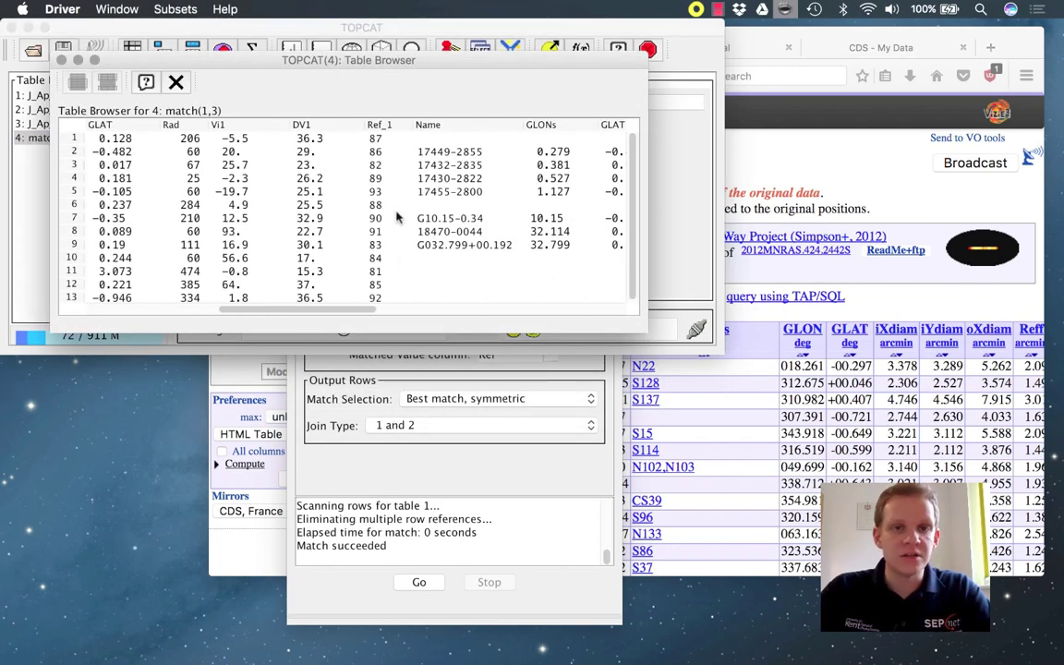
pyautogui.hscroll(2, 390, 147)
pyautogui.hscroll(-2, 387, 141)
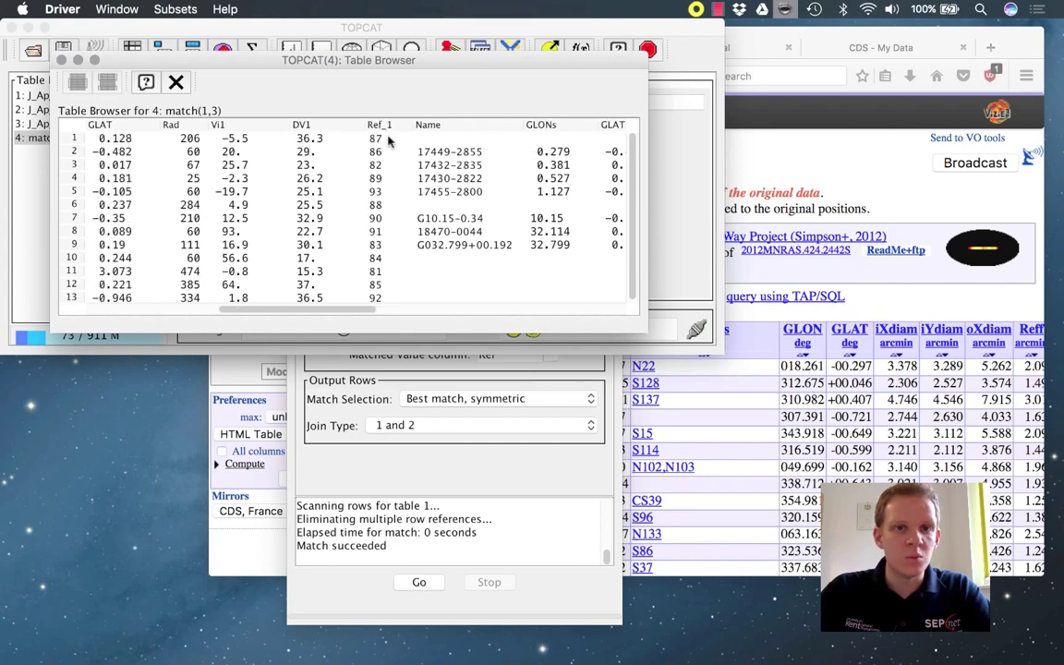
pyautogui.scroll(-1, 390, 141)
pyautogui.hscroll(-3, 360, 231)
pyautogui.scroll(1, 325, 214)
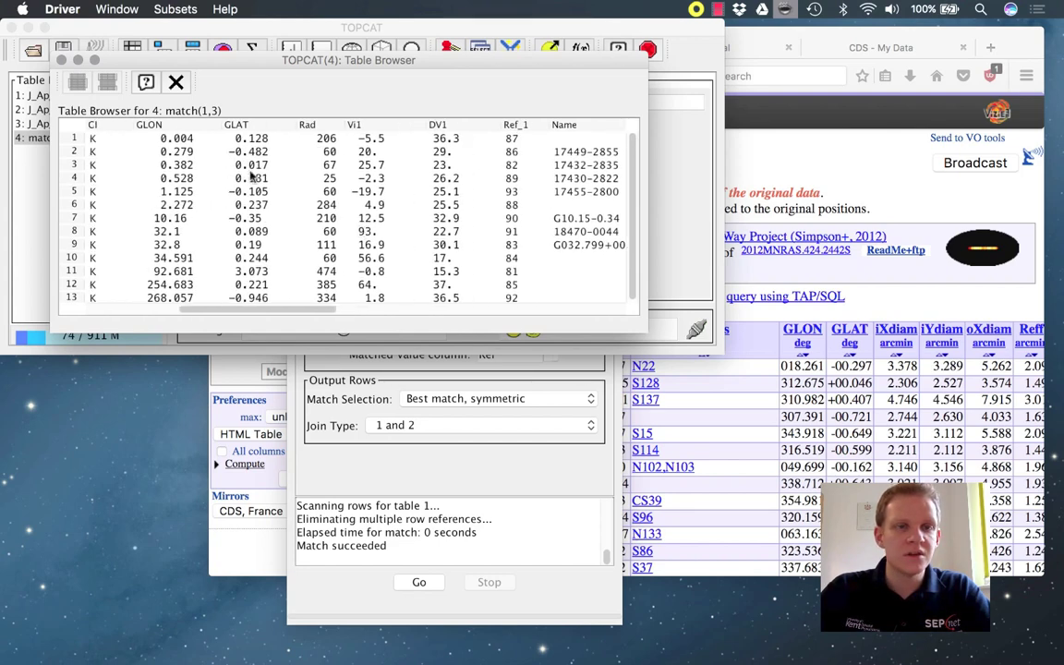
pyautogui.click(61, 59)
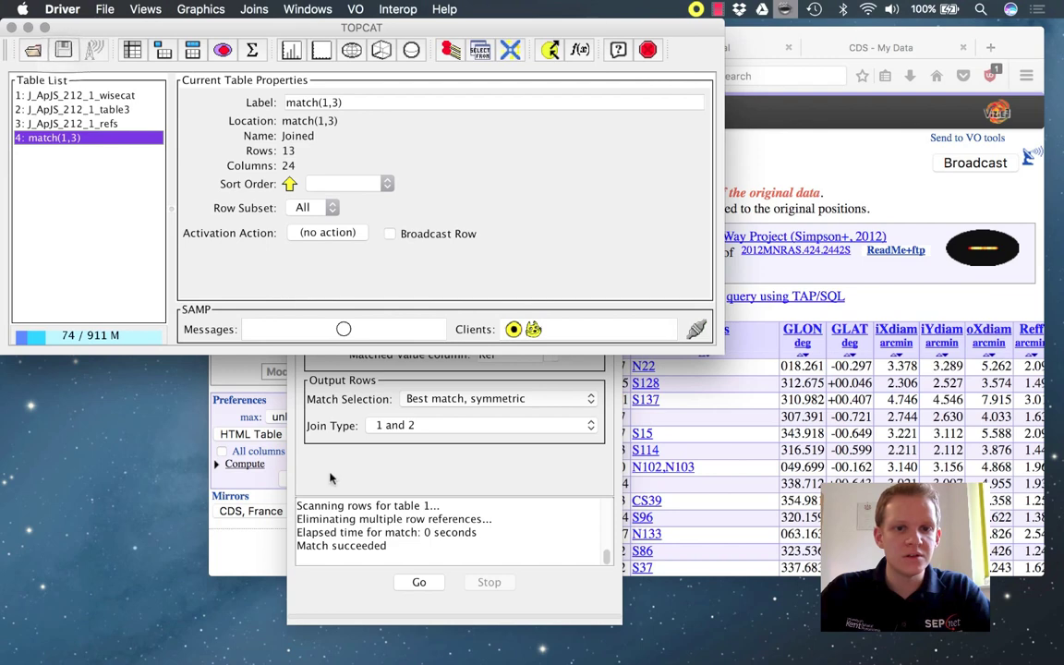
# - Rerun the Ref match with match selection All matches and join type All from 1
pyautogui.click(309, 420)
pyautogui.click(452, 398)
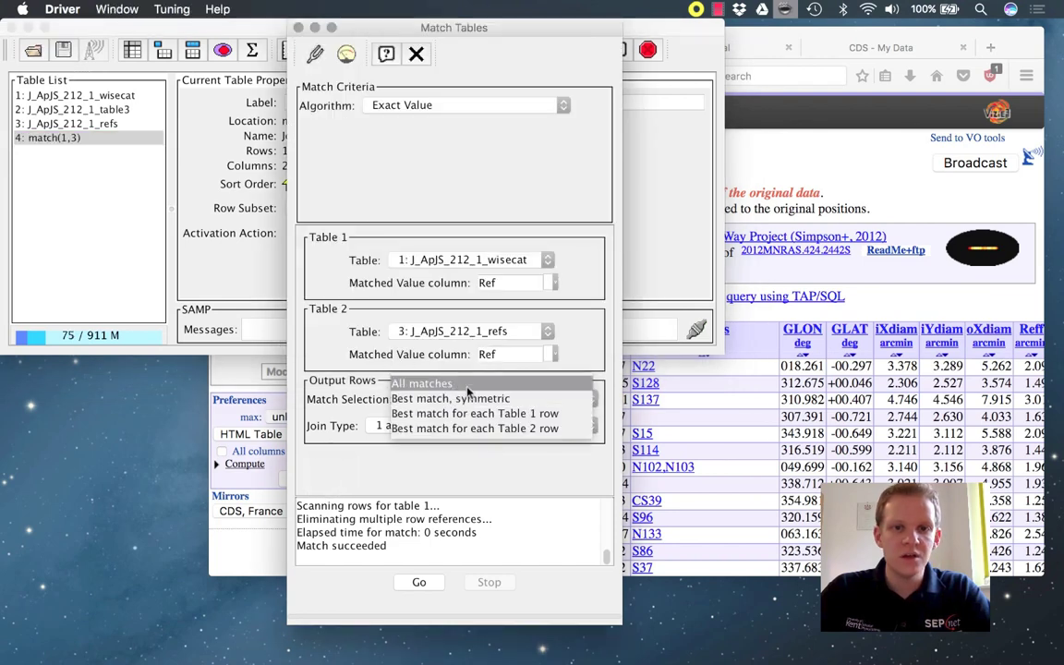
pyautogui.click(466, 383)
pyautogui.click(406, 425)
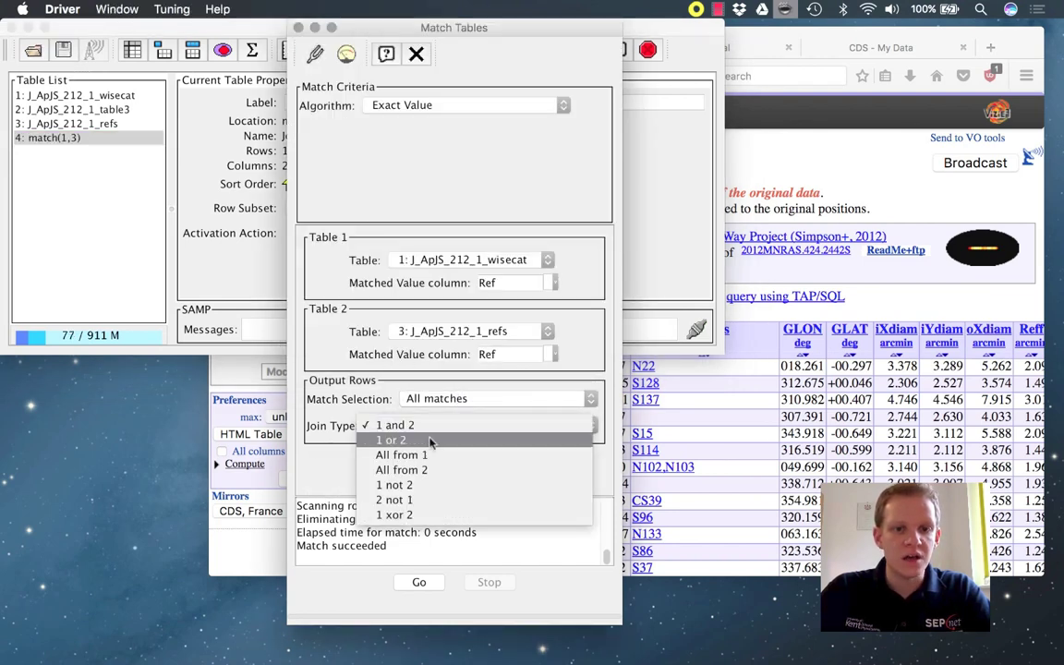
pyautogui.click(434, 456)
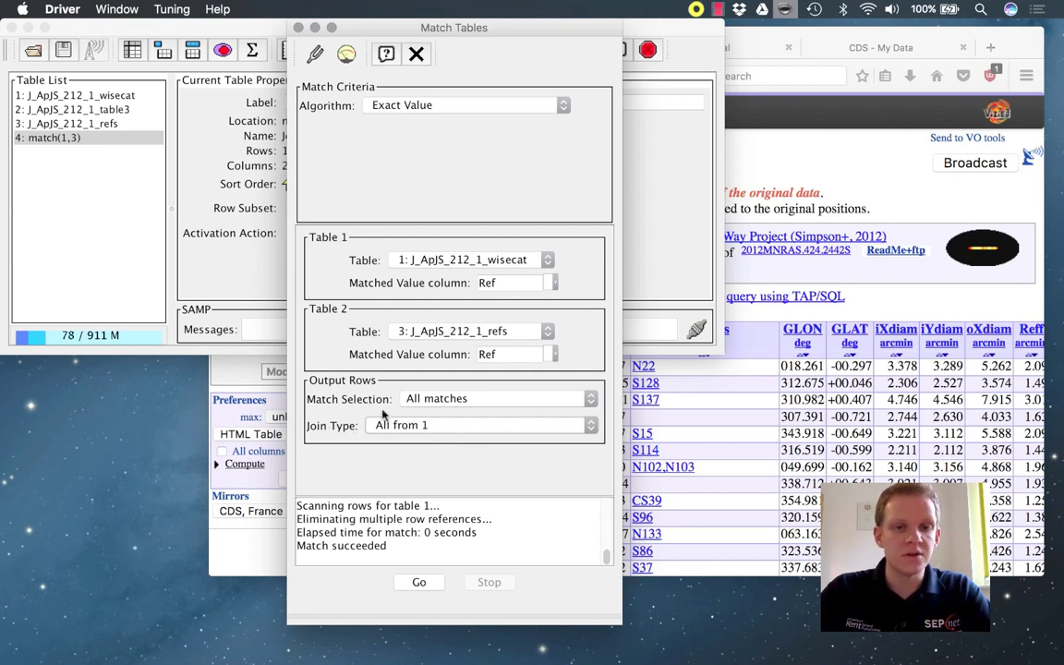
pyautogui.click(420, 582)
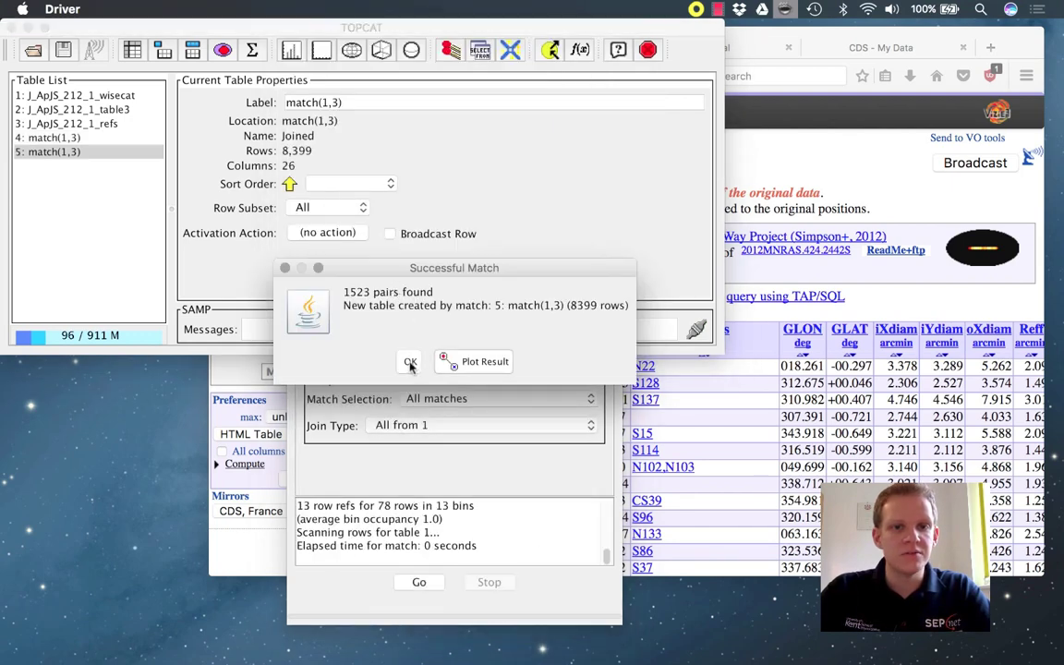
pyautogui.click(411, 362)
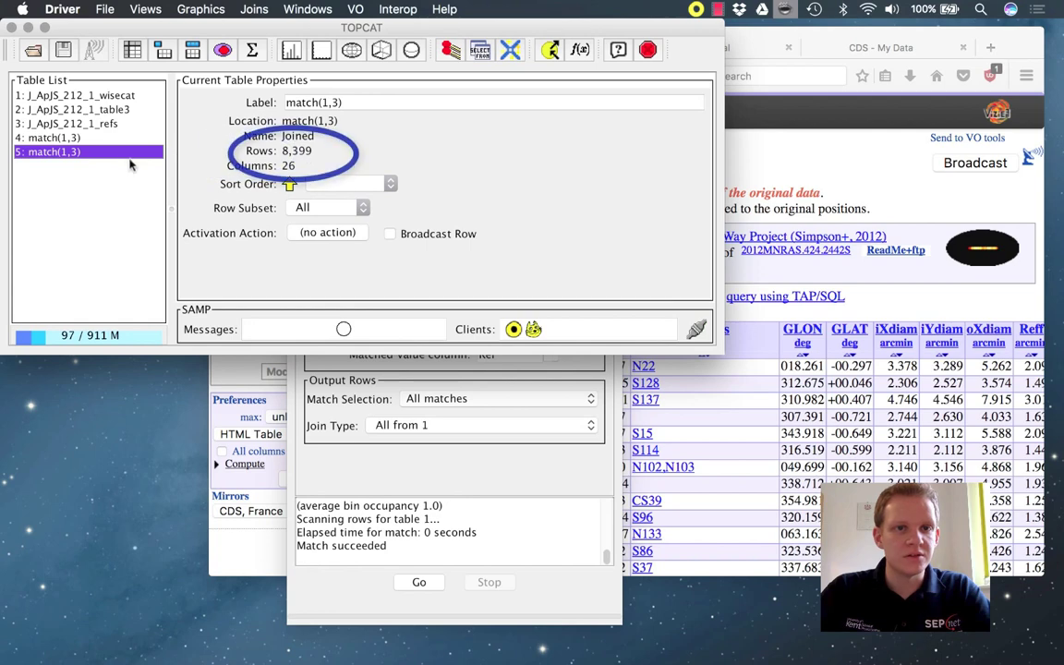
# - Browse the rows of the new joined table, examining its Ref_2, BibCode and Aut columns
pyautogui.doubleClick(83, 153)
pyautogui.scroll(-2, 240, 178)
pyautogui.hscroll(10, 240, 178)
pyautogui.hscroll(3, 241, 178)
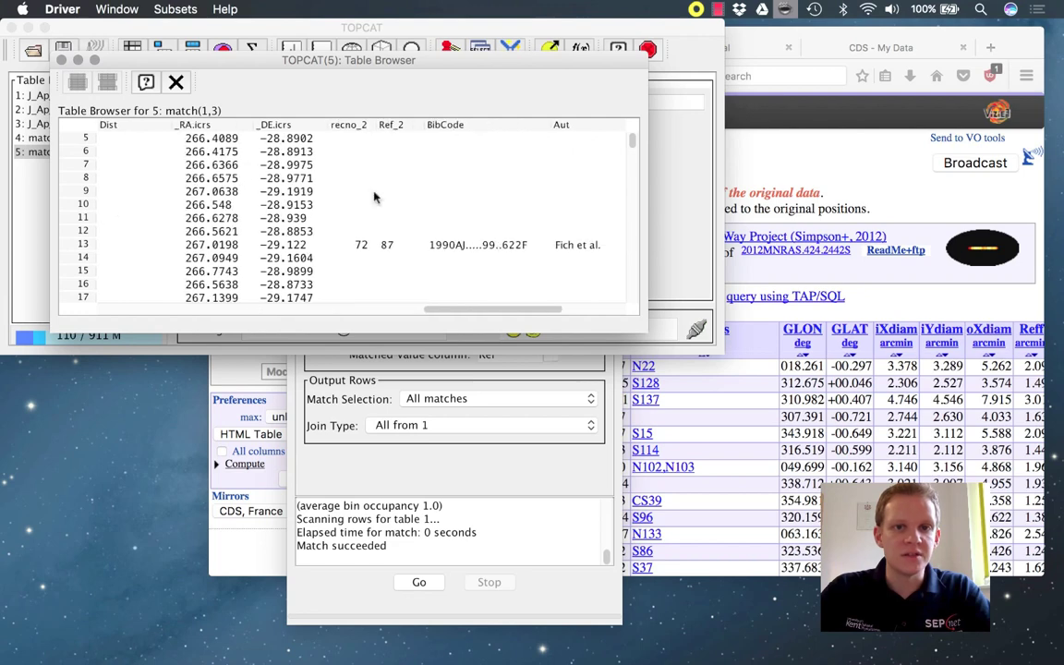
pyautogui.scroll(-3, 373, 196)
pyautogui.scroll(-5, 487, 189)
pyautogui.hscroll(-3, 486, 189)
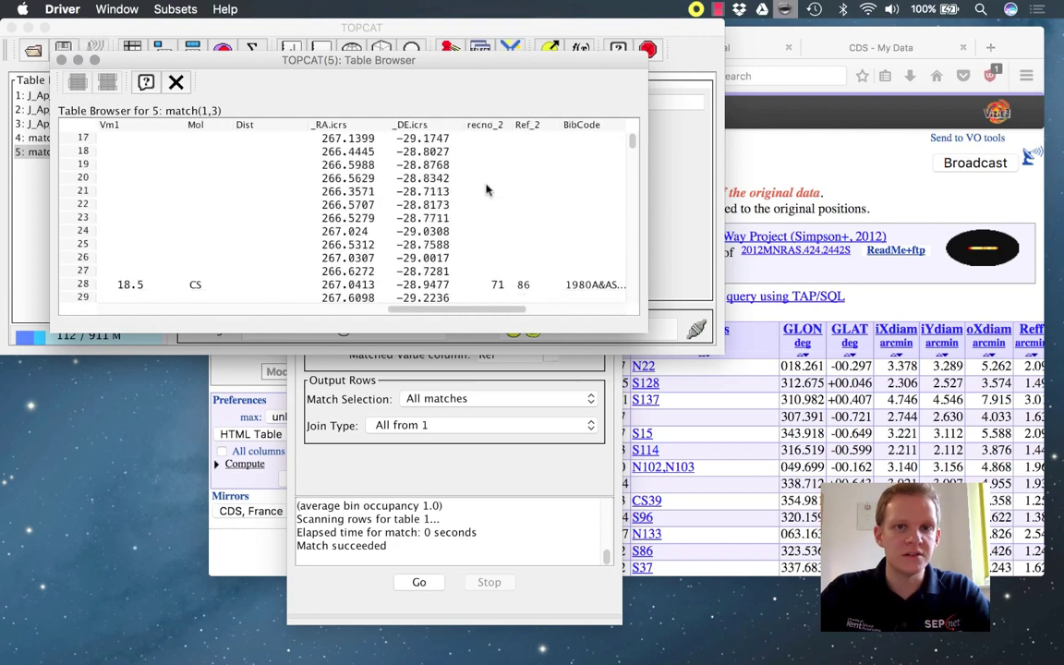
pyautogui.hscroll(4, 498, 191)
pyautogui.hscroll(-2, 512, 193)
pyautogui.scroll(-1, 513, 193)
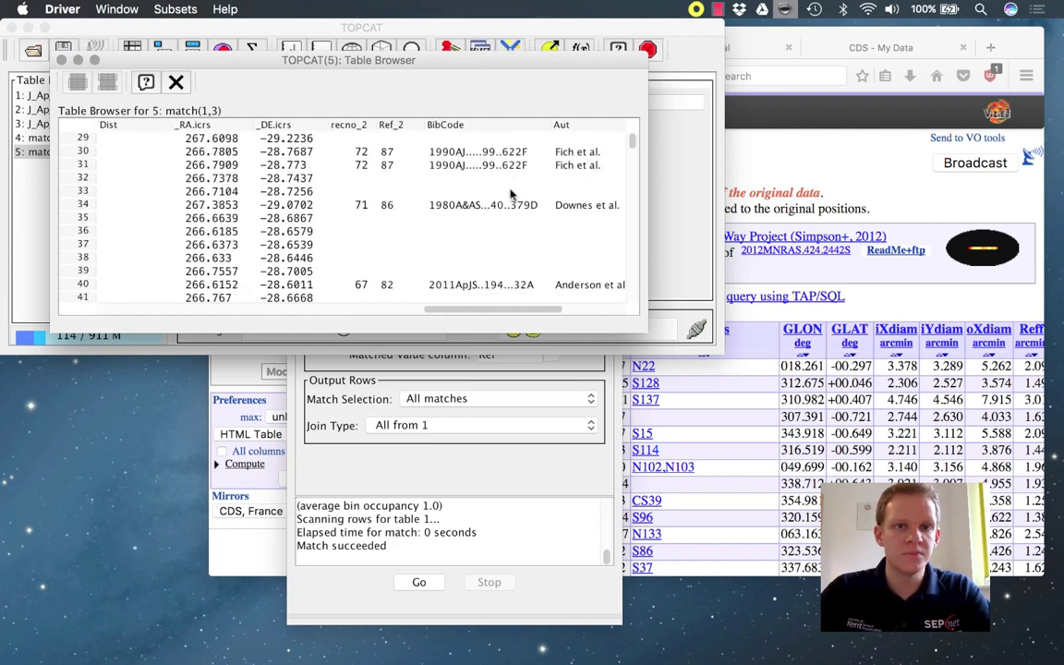
pyautogui.click(62, 60)
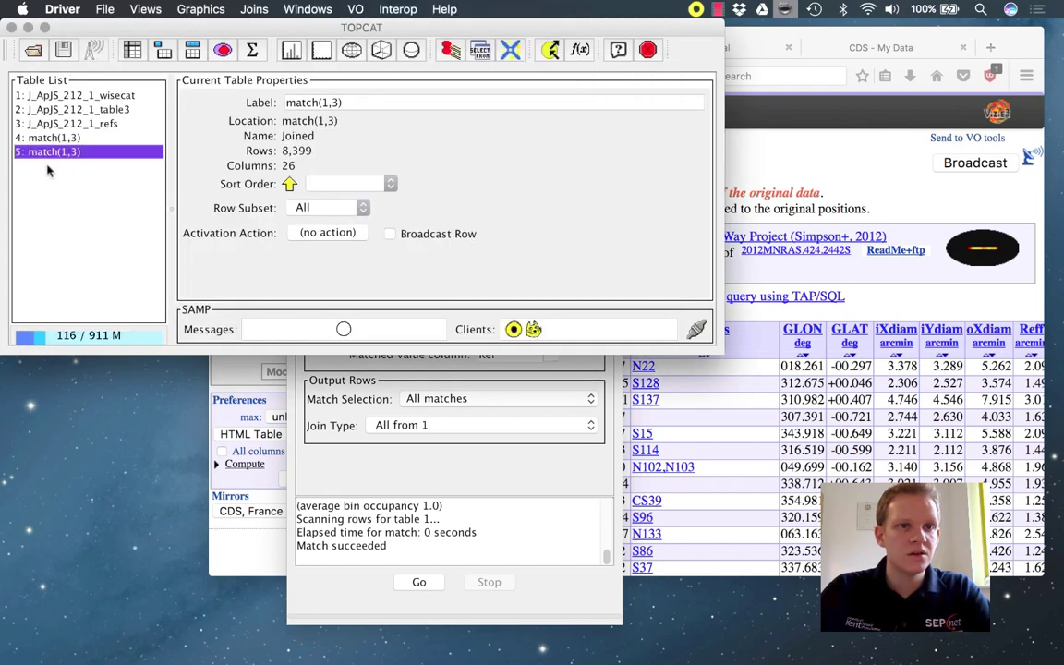
# - Rename the new joined table's label to HII_regions_refs
pyautogui.tripleClick(351, 103)
pyautogui.write('HII_regions')
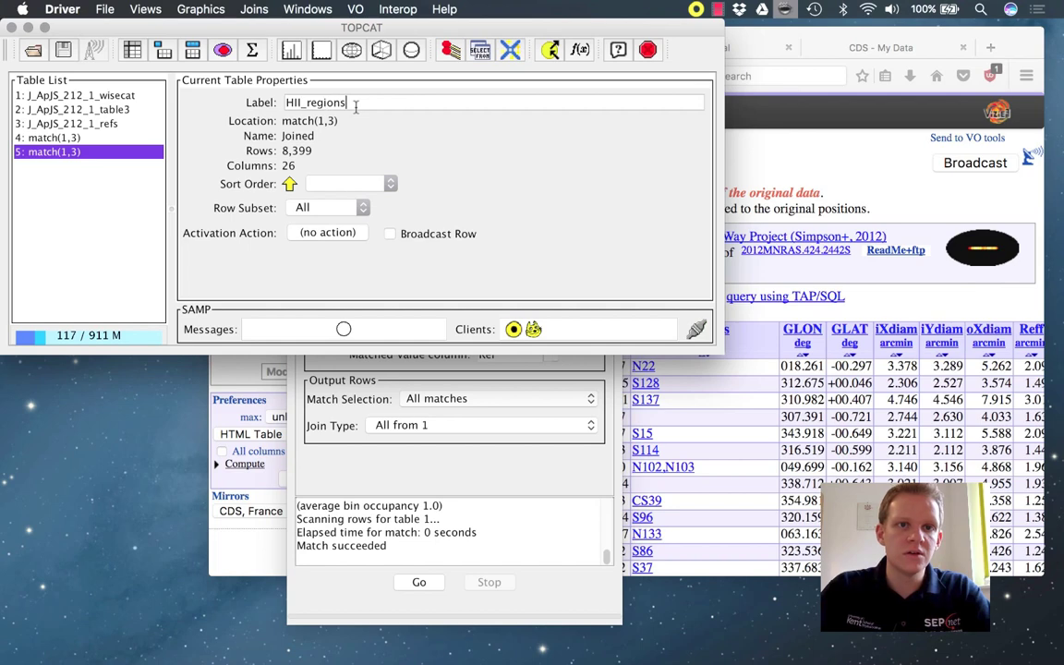
pyautogui.write('_refs')
pyautogui.press('Return')
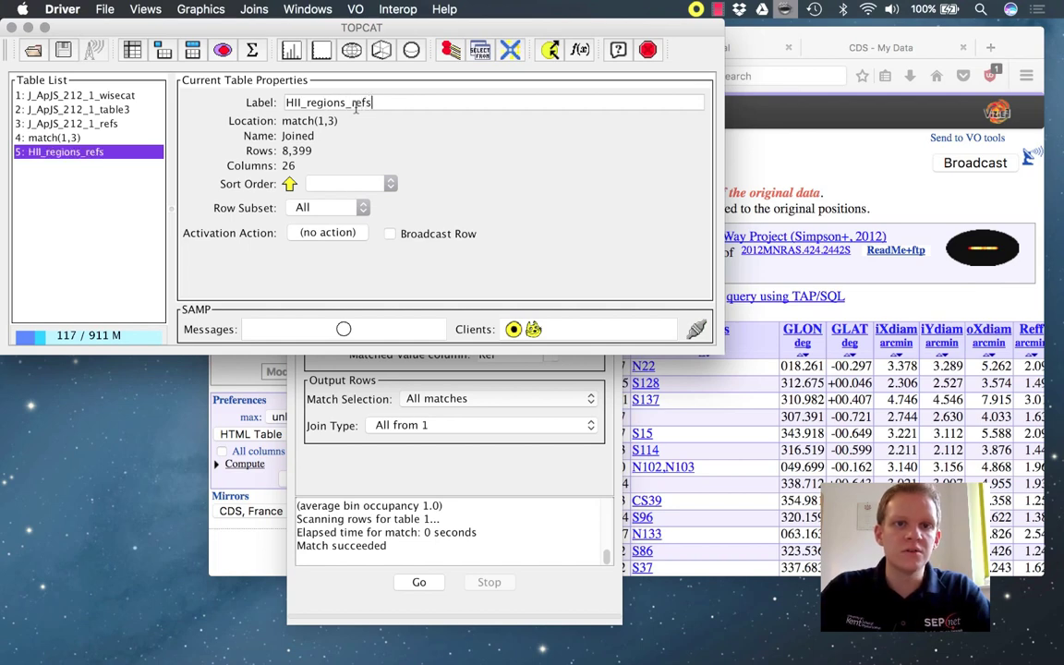
# - Examine the row statistics of the HII_regions_refs table
pyautogui.click(255, 52)
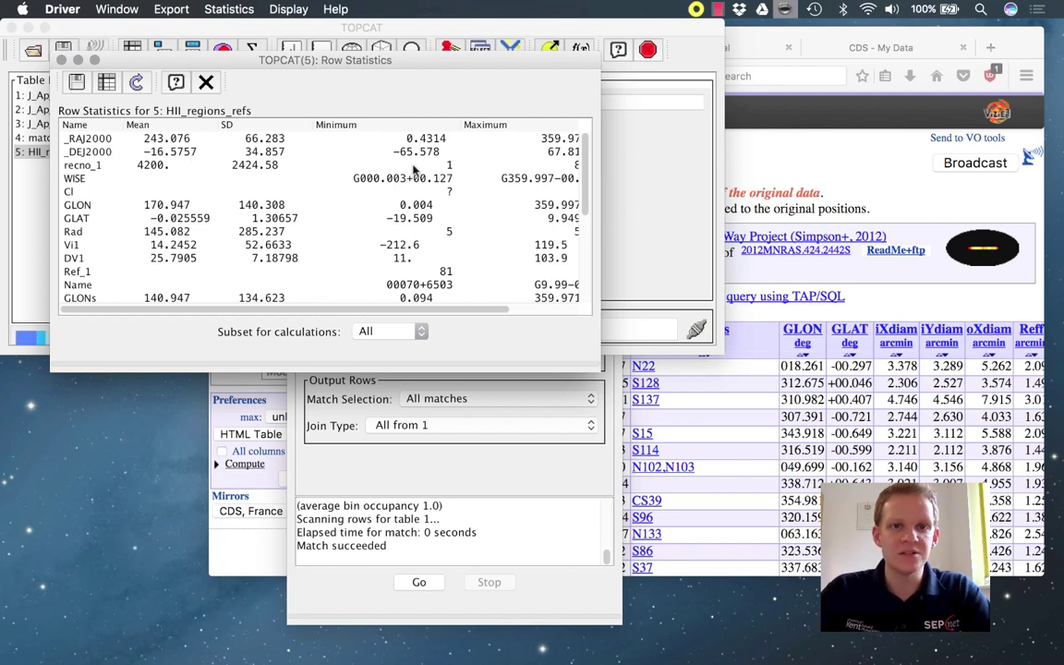
pyautogui.scroll(-5, 457, 199)
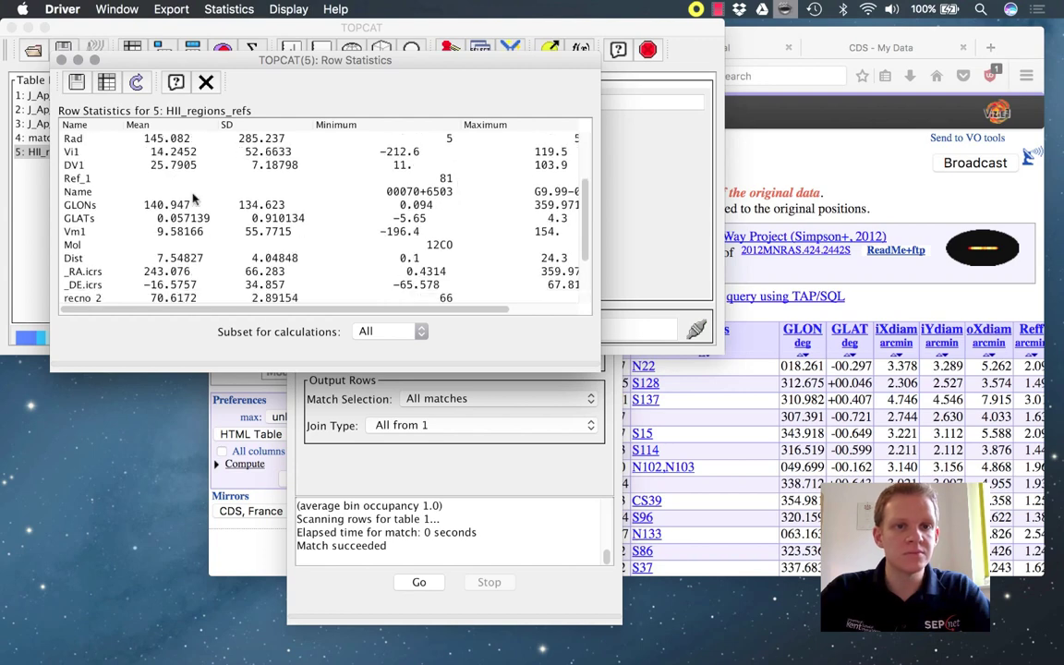
pyautogui.click(61, 60)
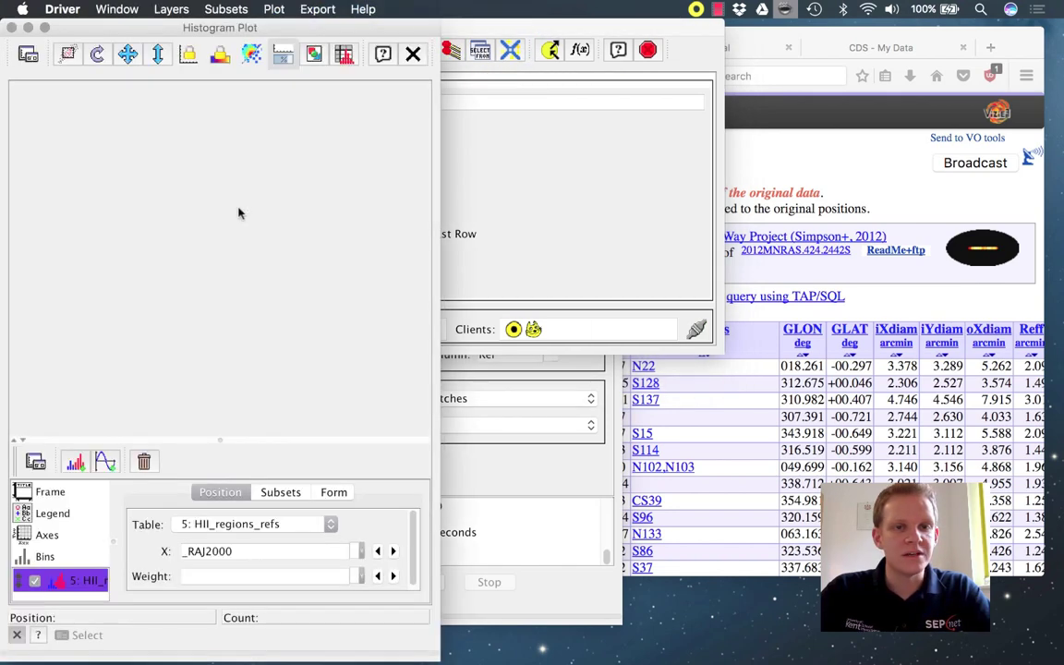
# - View histograms of the Rad and Dist columns of HII_regions_refs, and close the plot
pyautogui.click(361, 550)
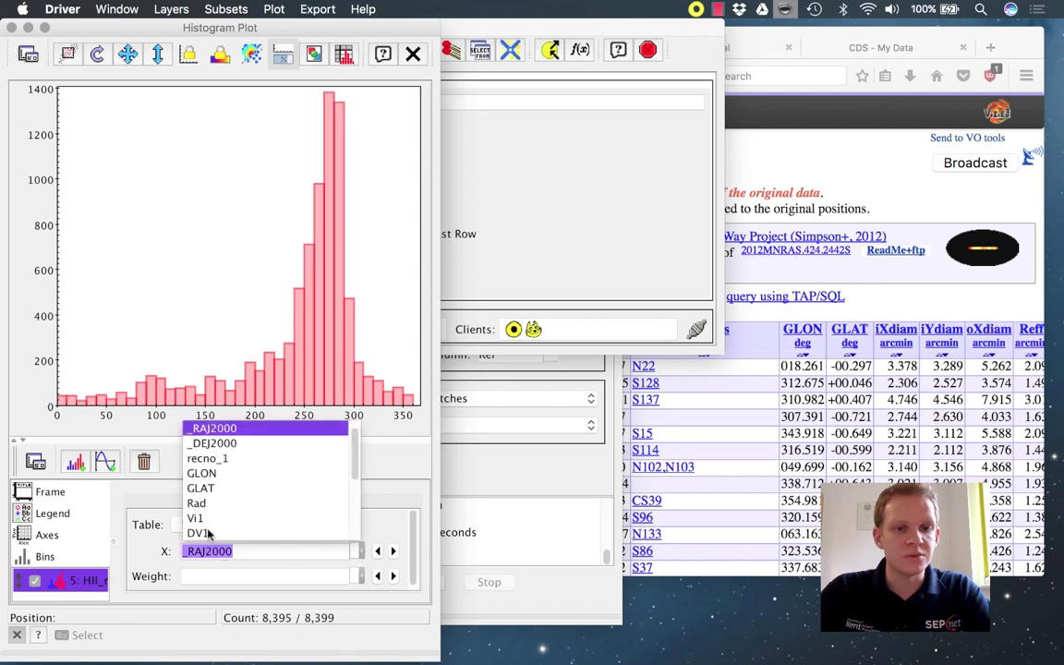
pyautogui.click(230, 505)
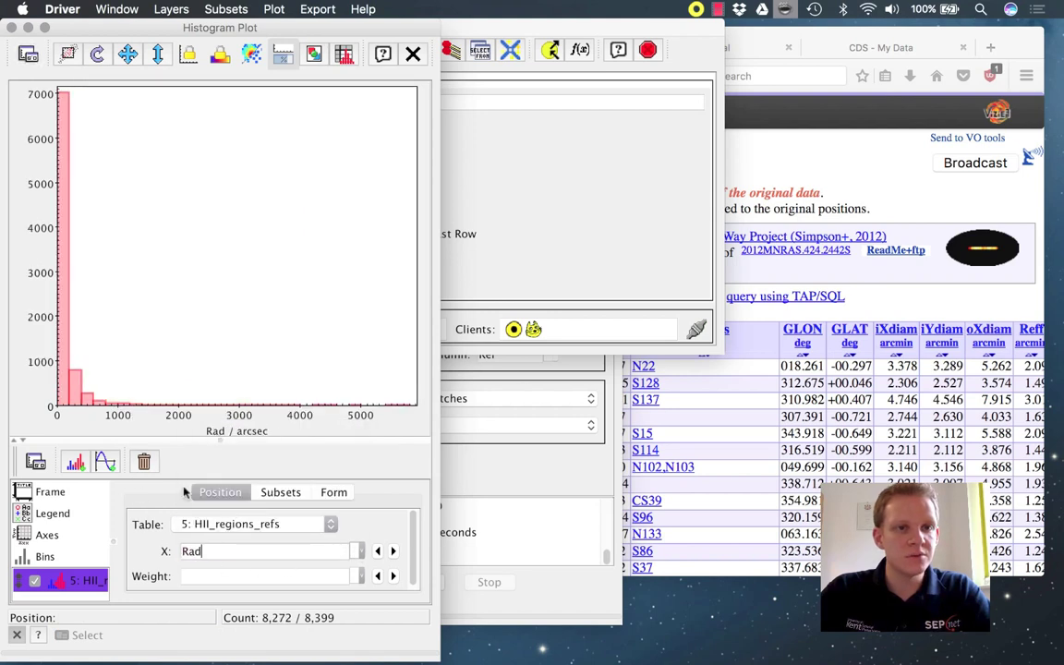
pyautogui.click(360, 554)
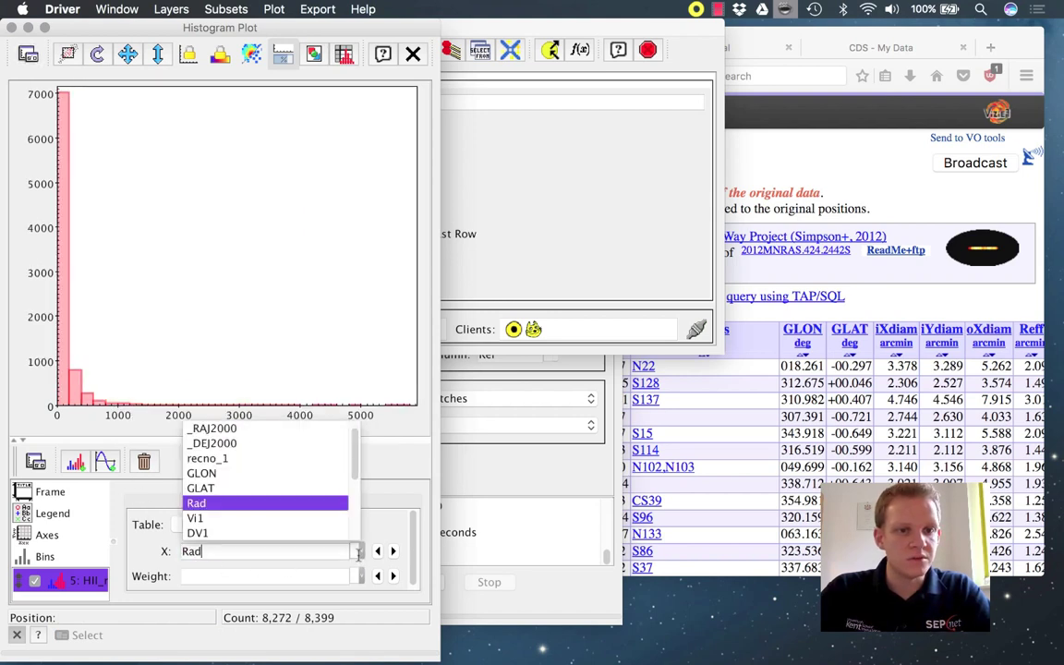
pyautogui.scroll(-1, 280, 484)
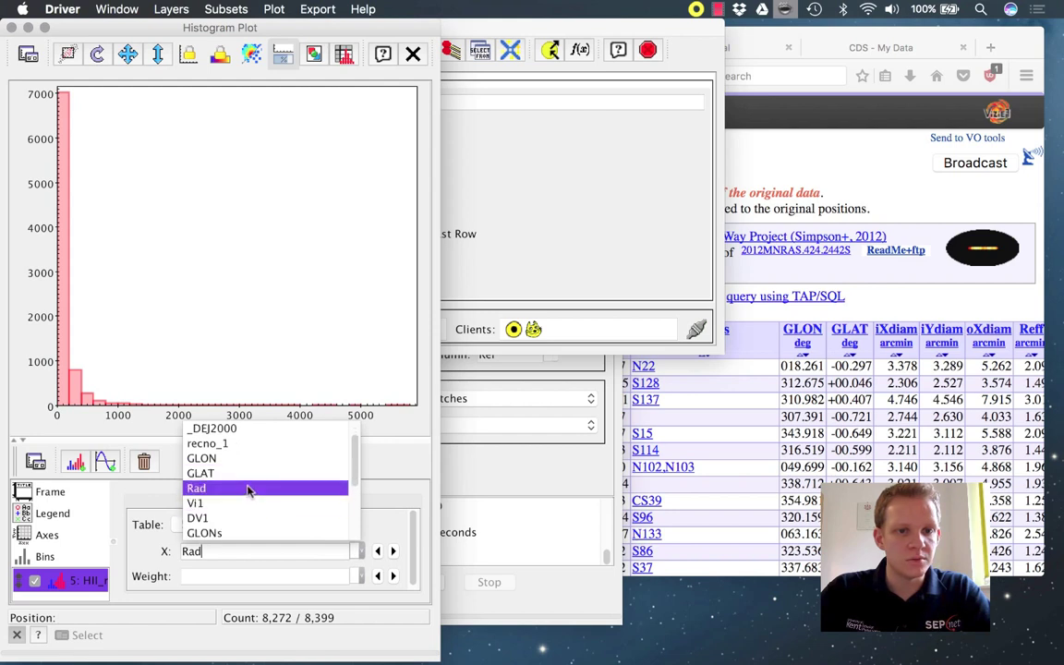
pyautogui.scroll(-5, 242, 490)
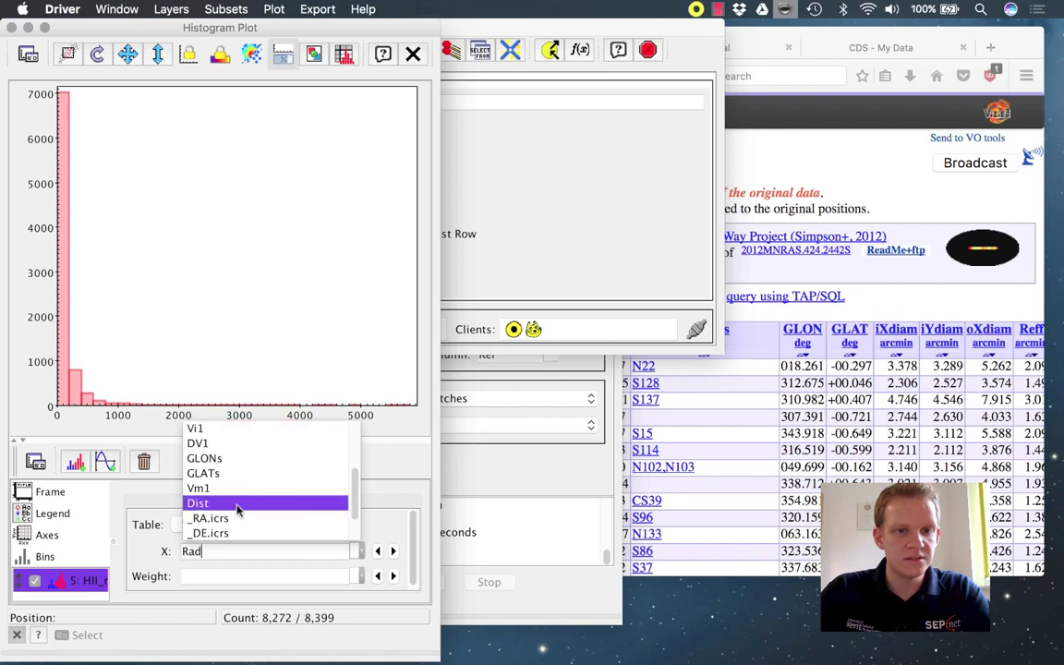
pyautogui.click(237, 504)
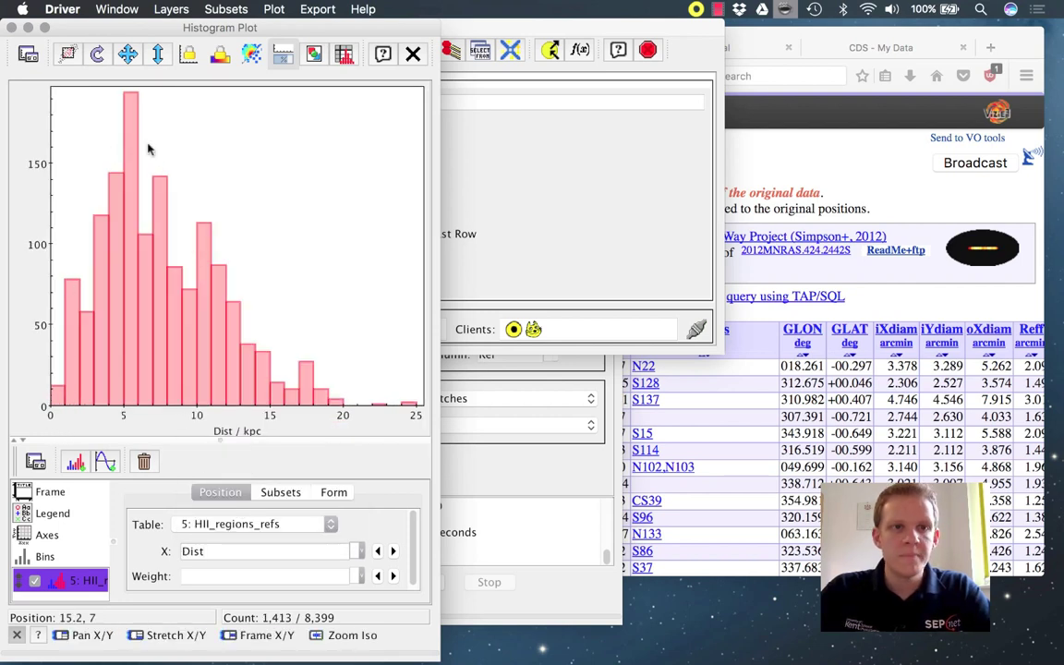
pyautogui.click(11, 27)
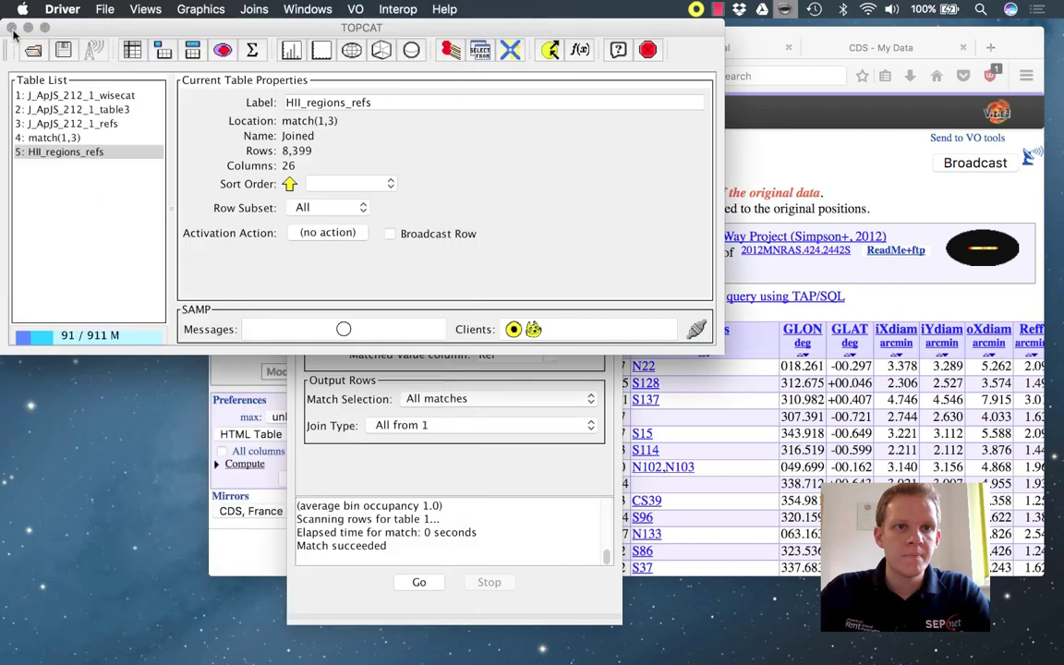
# - Plot HII_regions_refs on the sky and rotate the sphere to inspect the source distribution, closing the plot when done
pyautogui.click(352, 51)
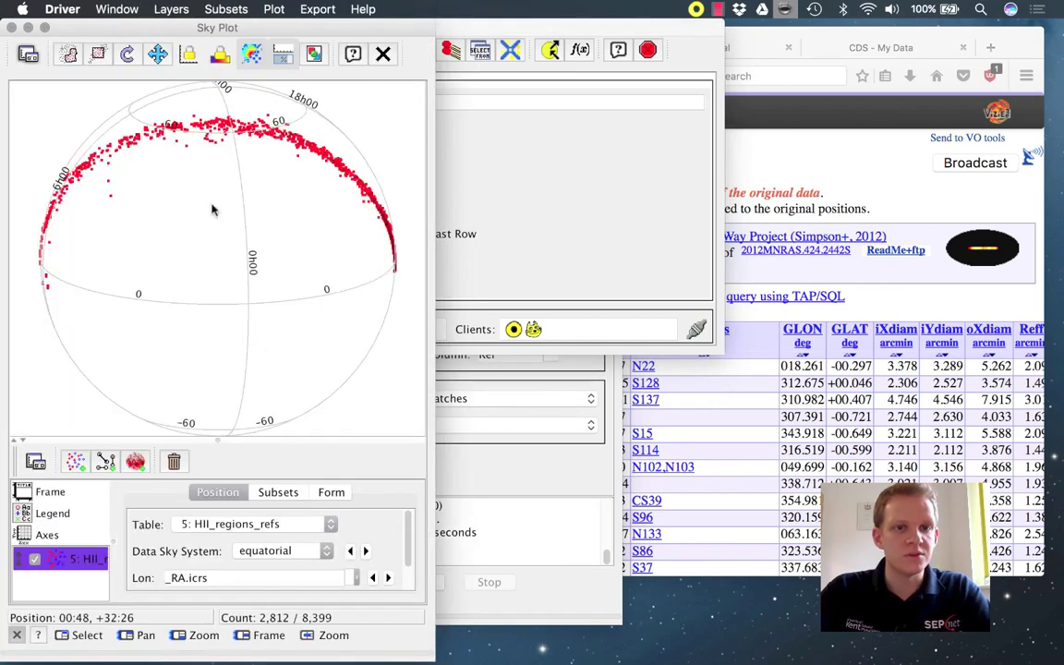
pyautogui.moveTo(290, 209)
pyautogui.mouseDown()
pyautogui.moveTo(363, 316)
pyautogui.moveTo(180, 339)
pyautogui.mouseUp()
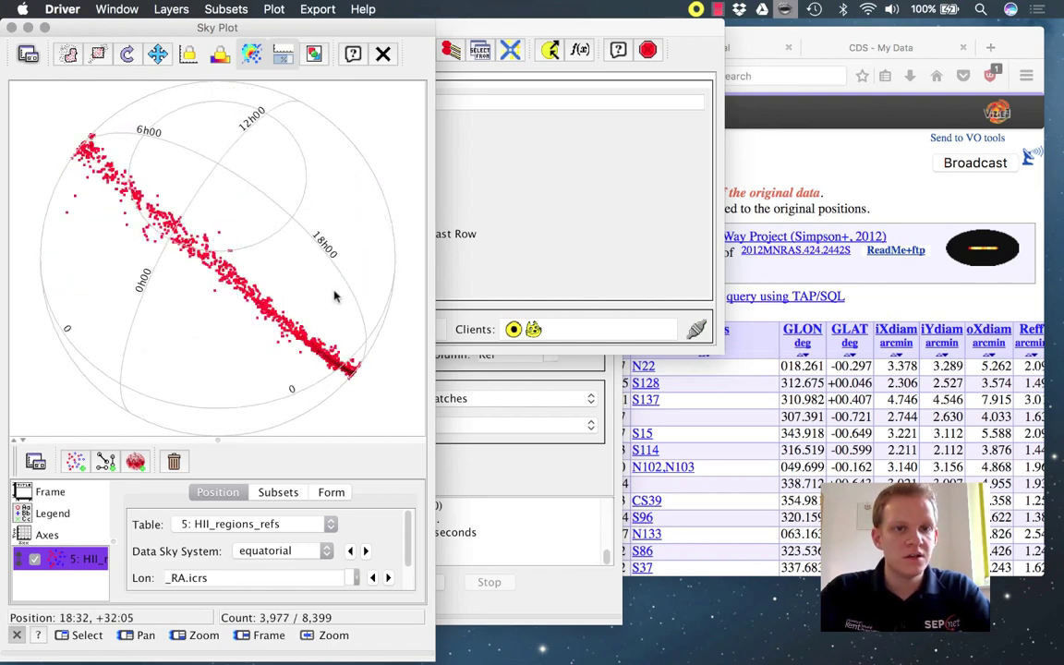
pyautogui.moveTo(300, 268)
pyautogui.mouseDown()
pyautogui.moveTo(302, 240)
pyautogui.moveTo(307, 247)
pyautogui.mouseUp()
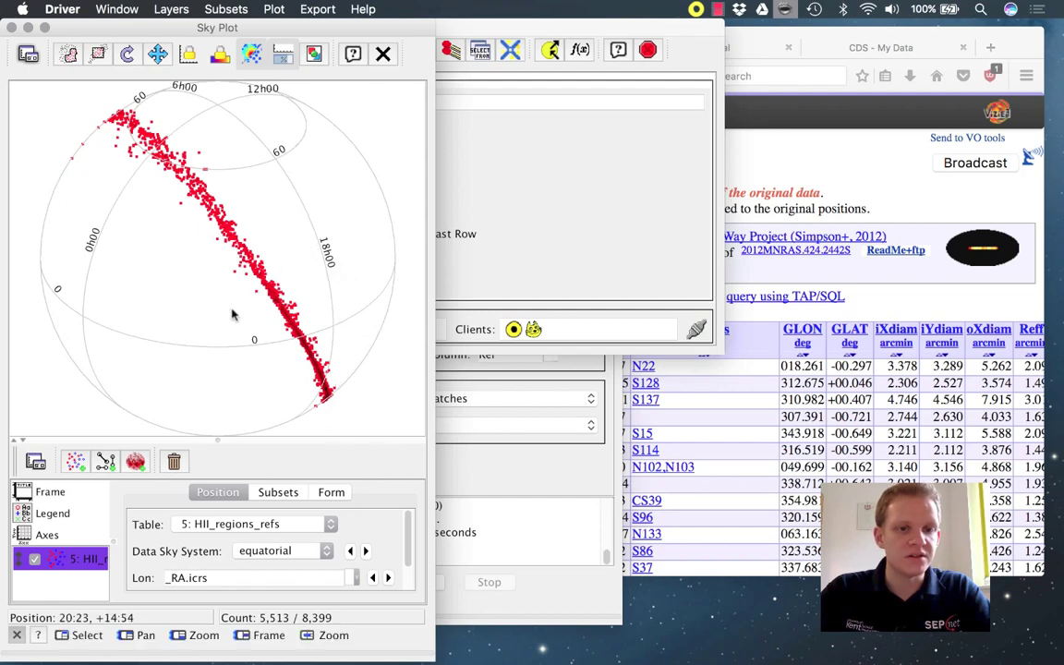
pyautogui.click(12, 28)
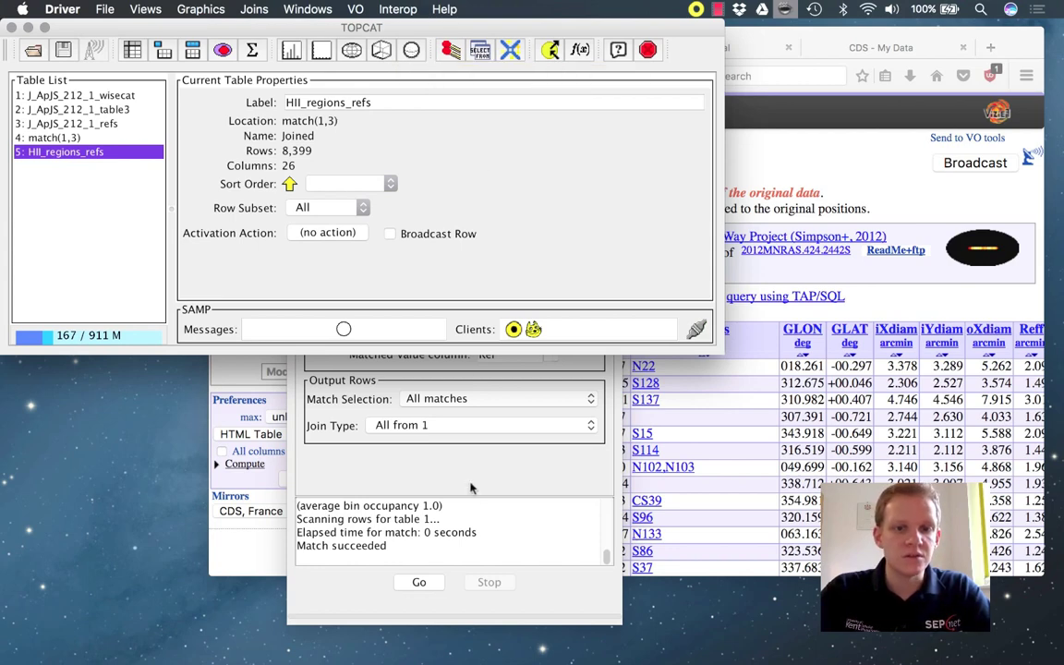
# - Close the match window, broadcast the VizieR mwplarge catalogue from Firefox, and return to TOPCAT
pyautogui.click(507, 470)
pyautogui.click(301, 23)
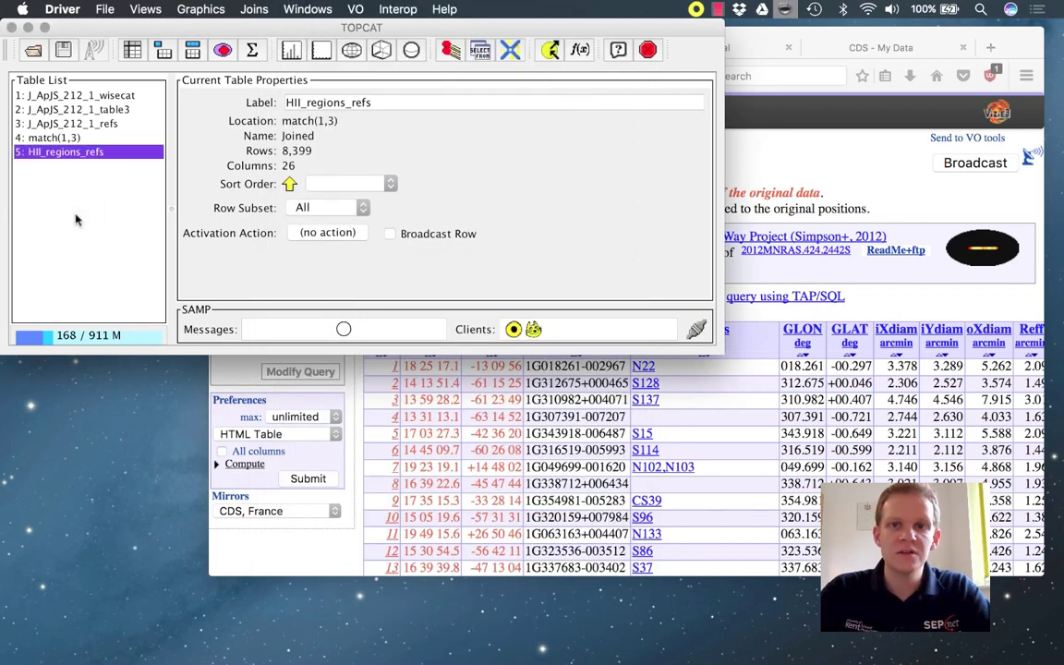
pyautogui.click(867, 170)
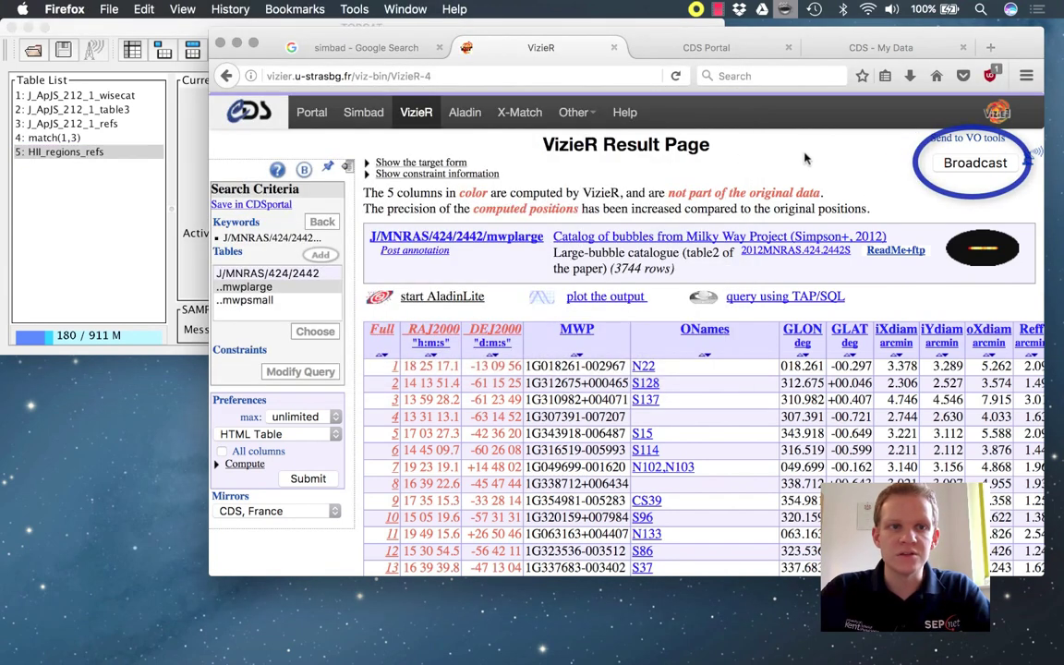
pyautogui.click(957, 164)
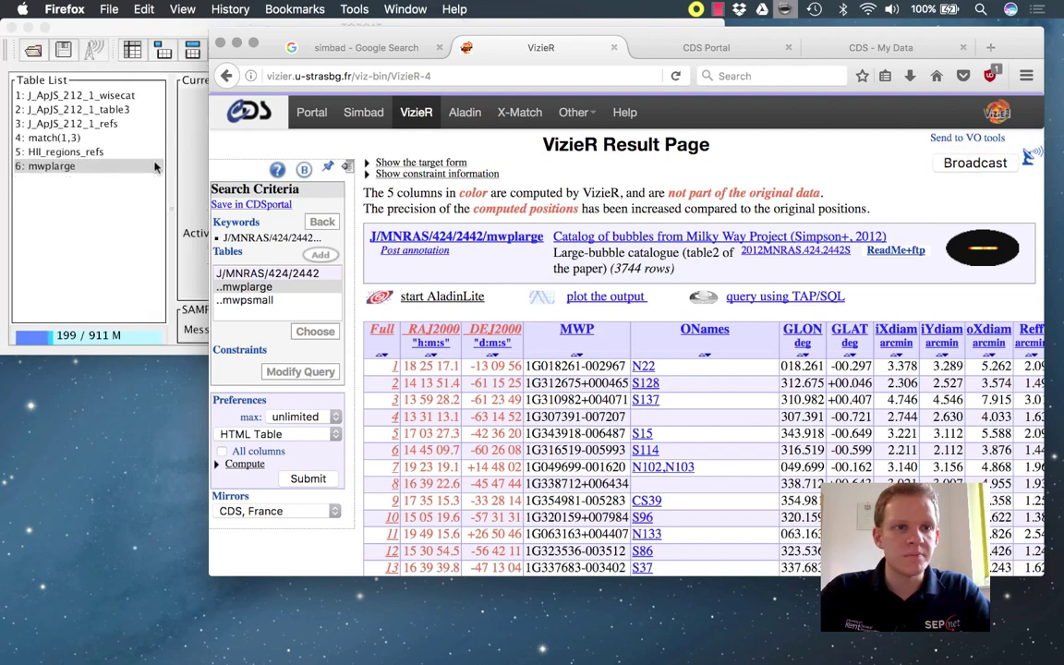
pyautogui.click(96, 177)
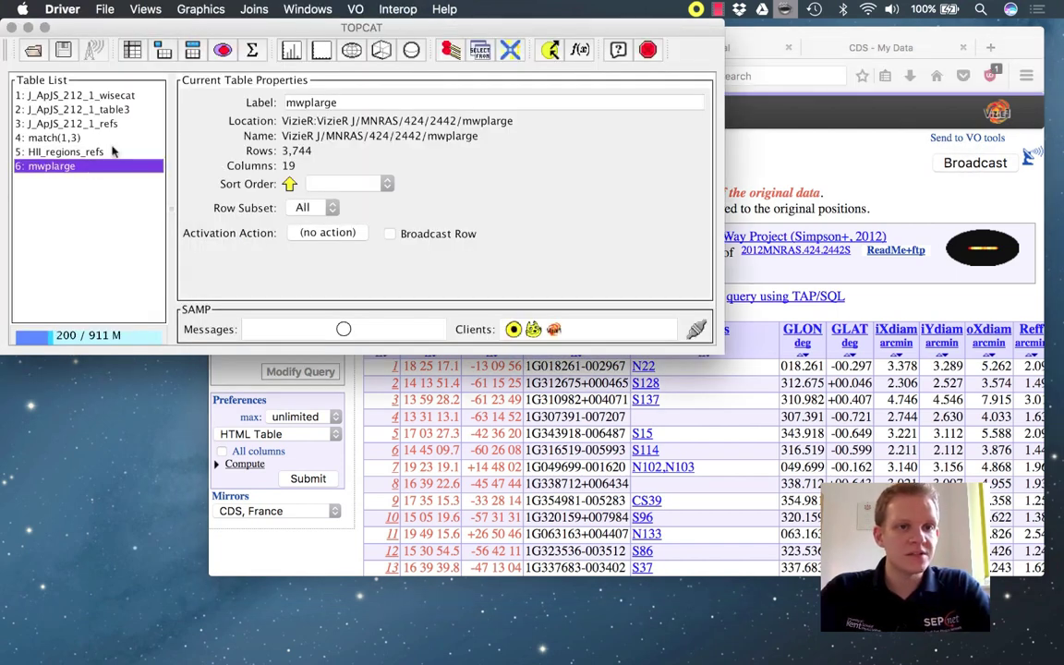
# - Open the pair match setup and choose Sky Ellipses as the matching algorithm
pyautogui.click(452, 50)
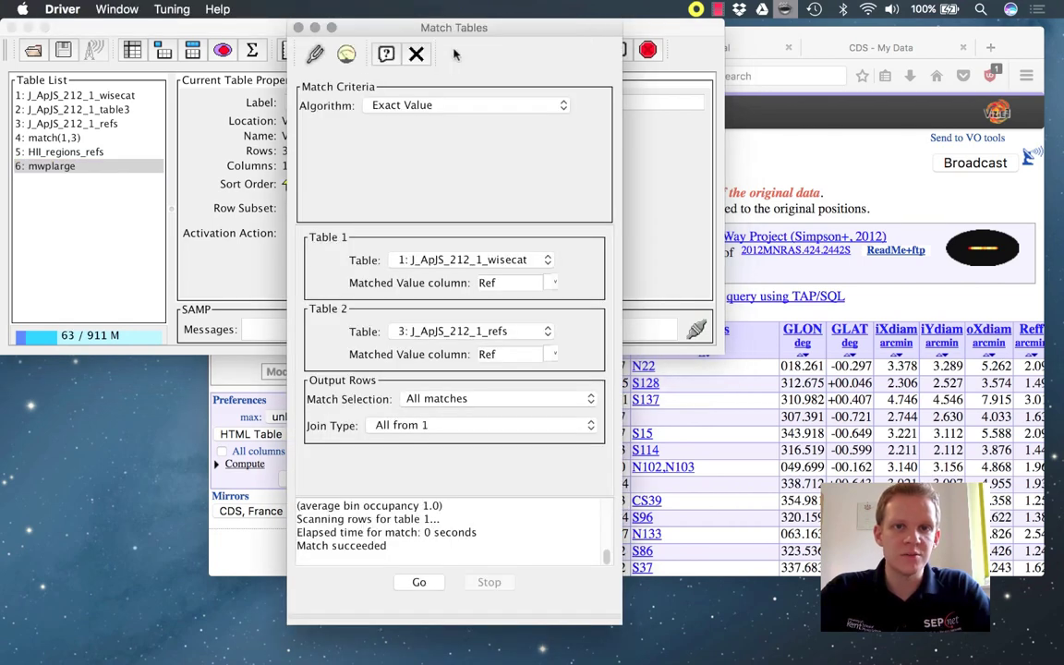
pyautogui.click(482, 107)
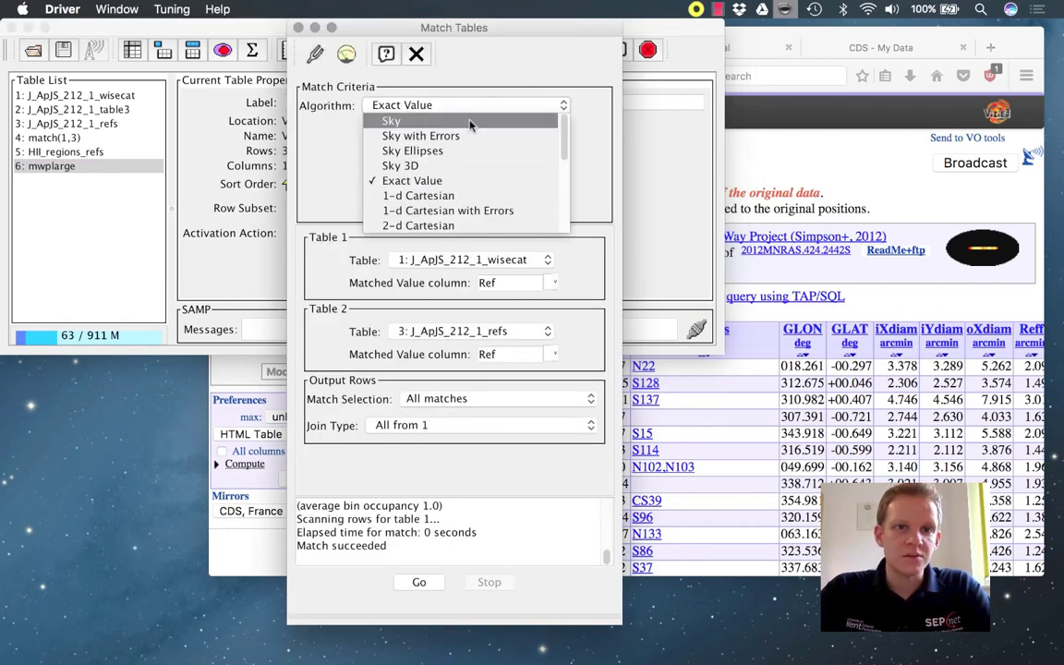
pyautogui.click(470, 122)
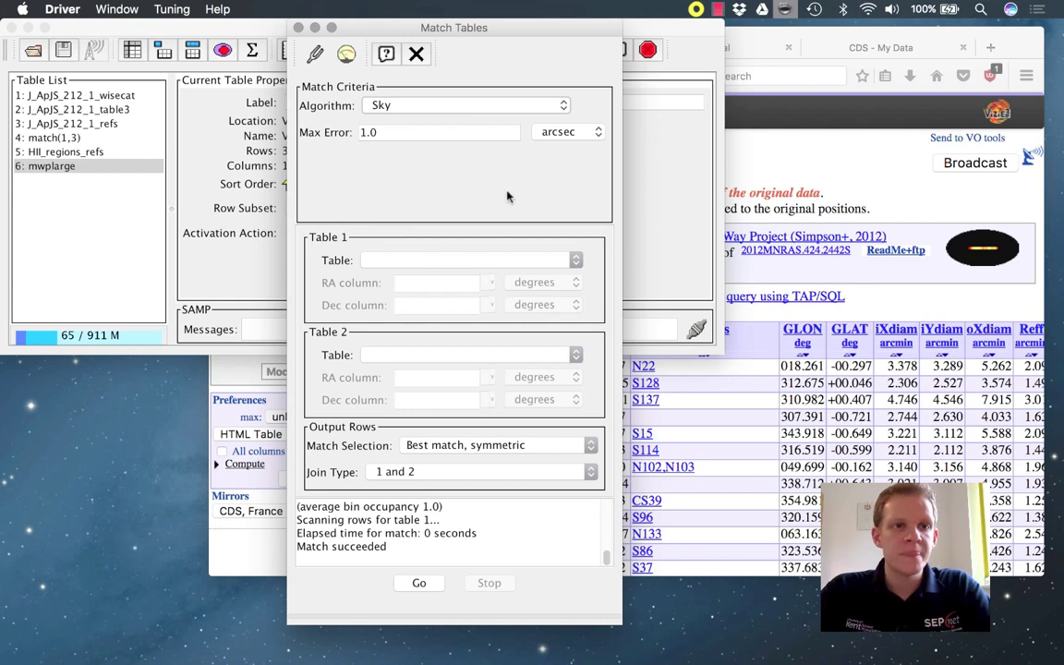
pyautogui.click(561, 107)
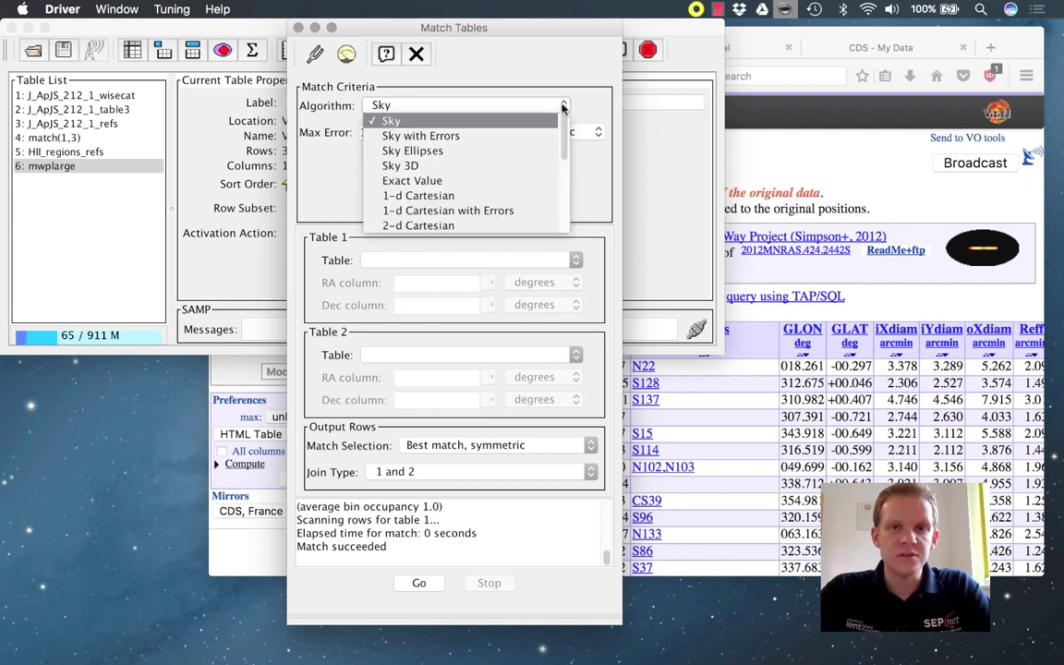
pyautogui.click(452, 152)
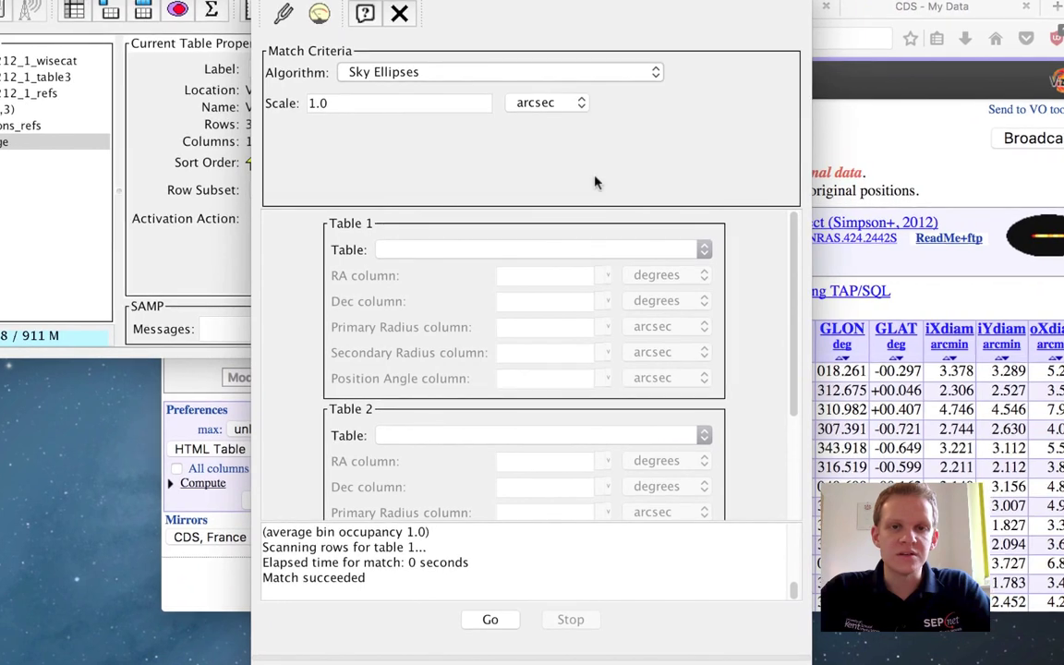
# - Choose mwplarge as Table 1 and HII_regions_refs as Table 2 for the match
pyautogui.click(702, 249)
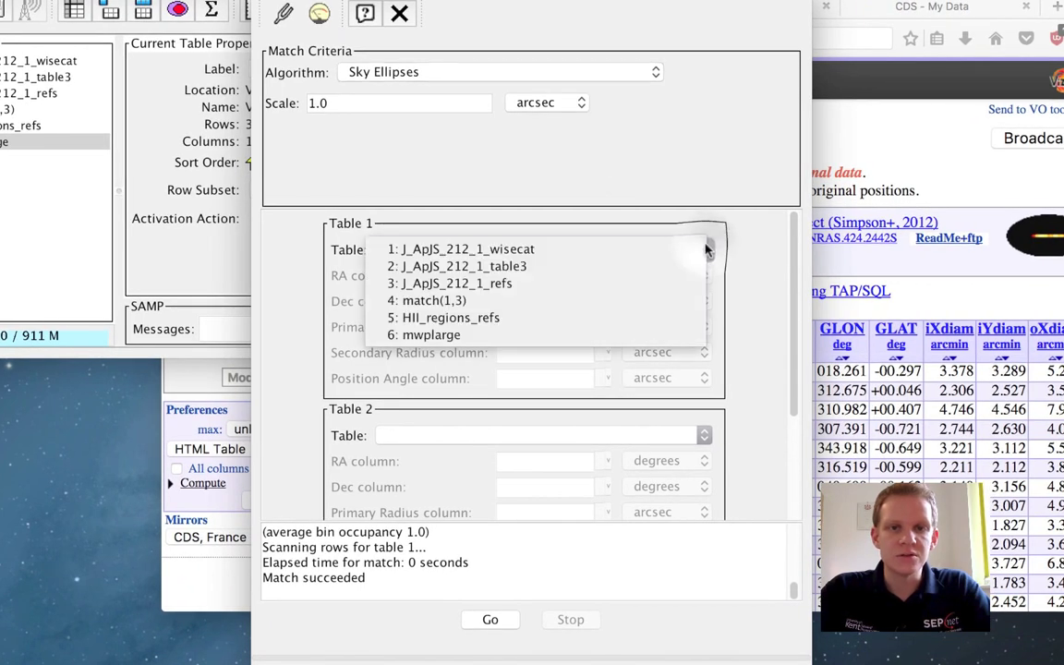
pyautogui.click(482, 335)
pyautogui.click(703, 435)
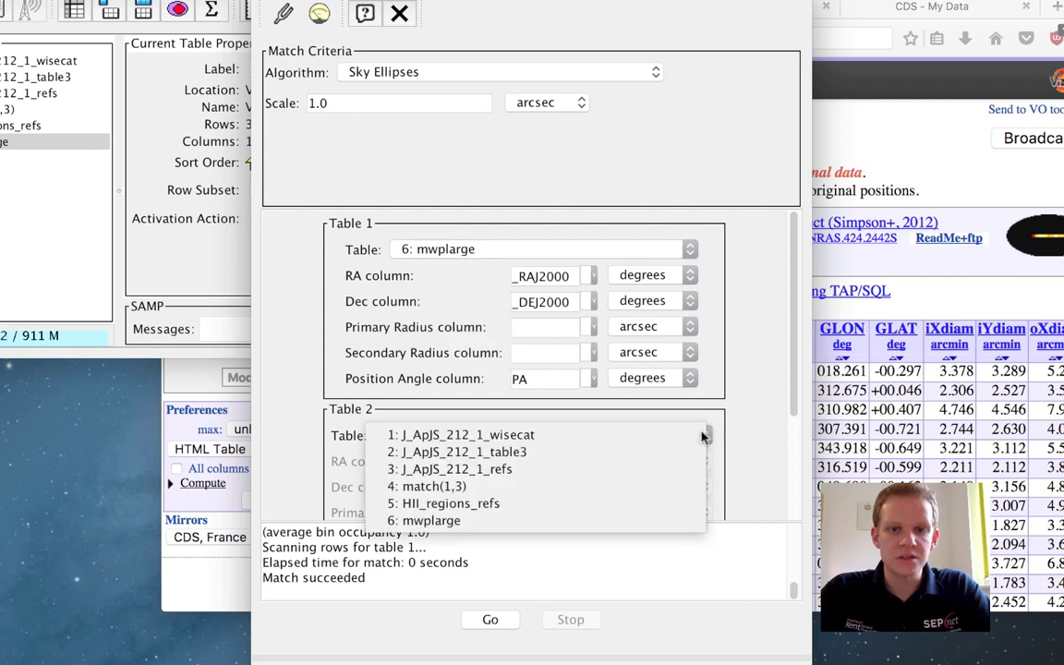
pyautogui.click(520, 503)
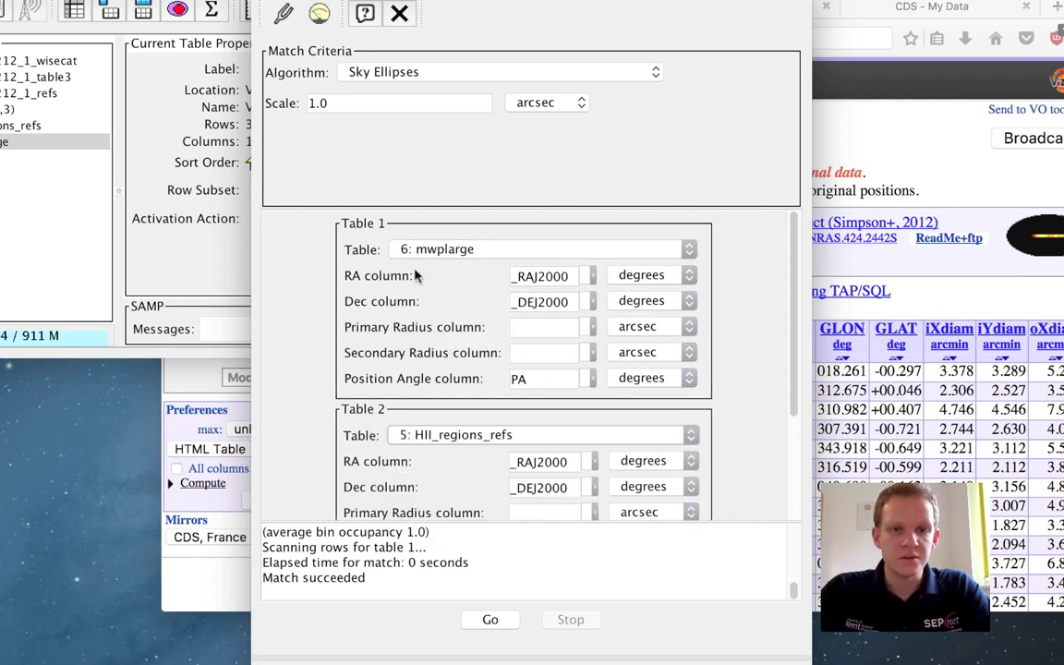
# - Set mwplarge's primary radius to iXdiam/2 and its secondary radius to iYdiam/2
pyautogui.click(581, 333)
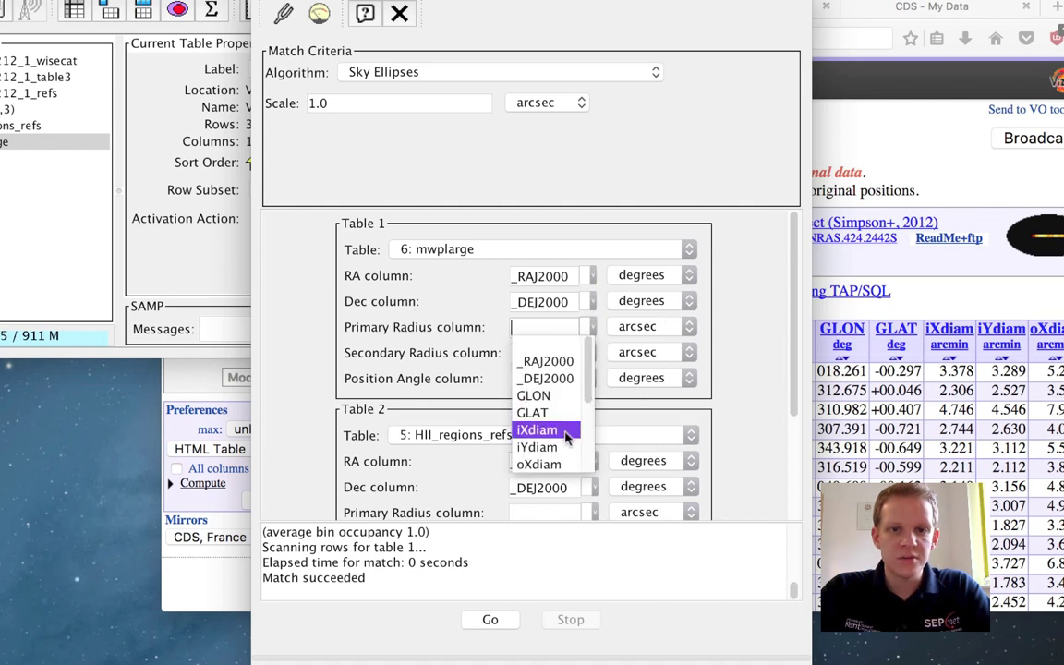
pyautogui.click(567, 438)
pyautogui.click(587, 354)
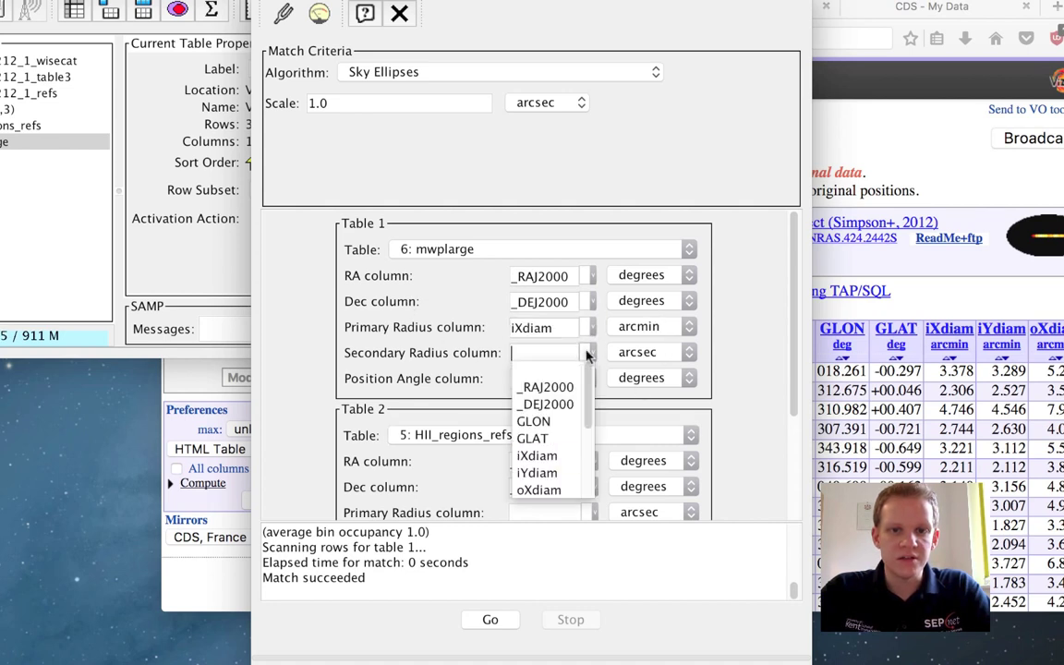
pyautogui.click(549, 474)
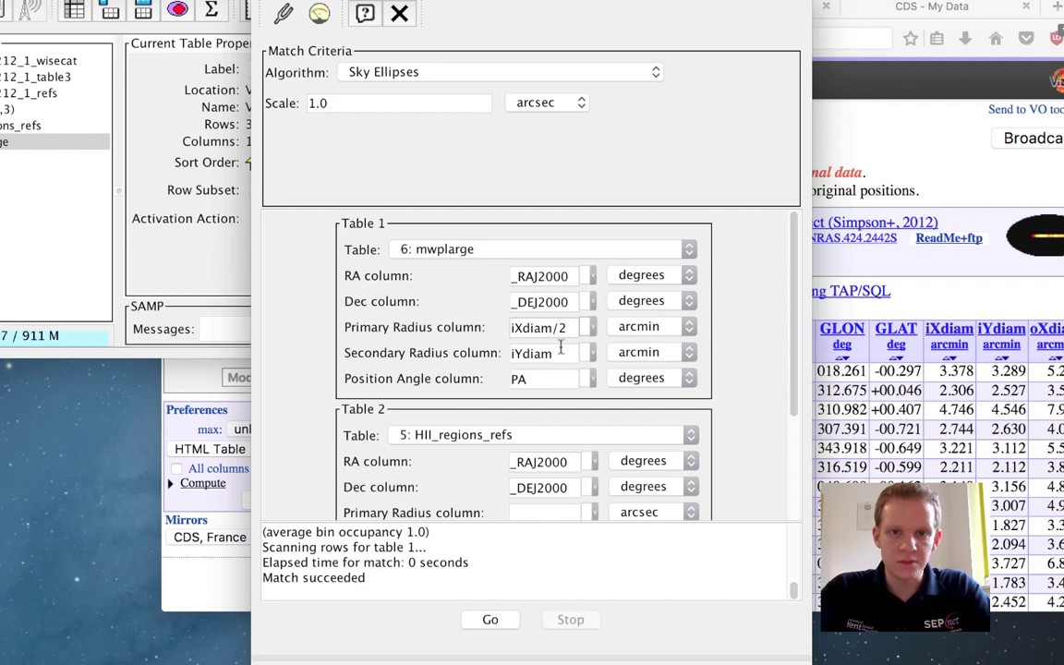
pyautogui.write('/2')
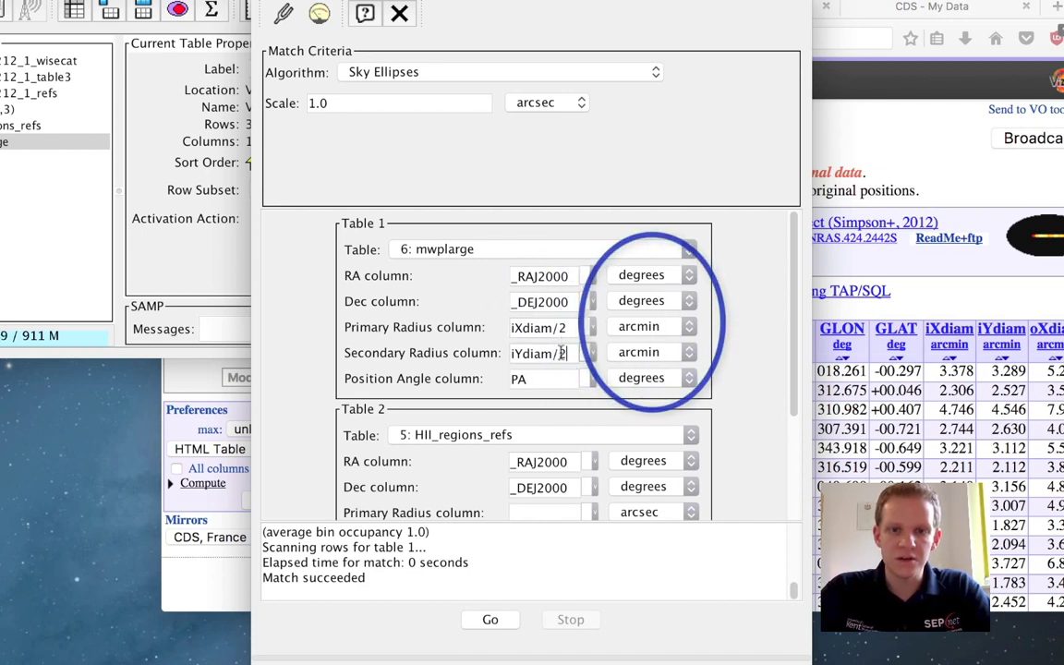
# - For HII_regions_refs, set the primary radius to Rad and both the secondary radius and the position angle to 0
pyautogui.scroll(-1, 735, 344)
pyautogui.scroll(-5, 736, 345)
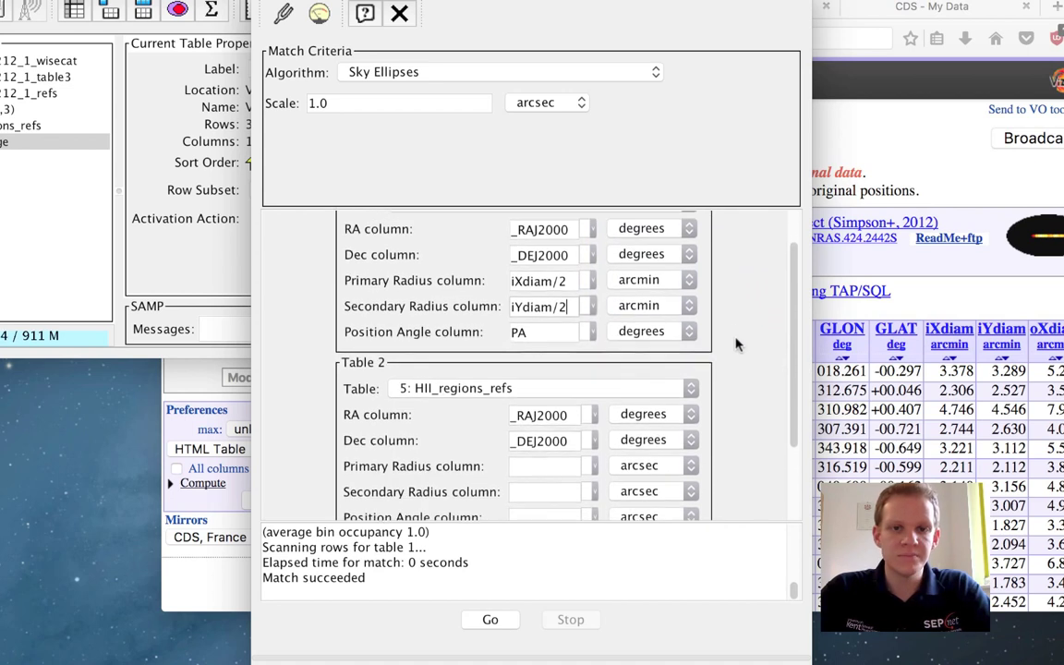
pyautogui.scroll(-2, 736, 345)
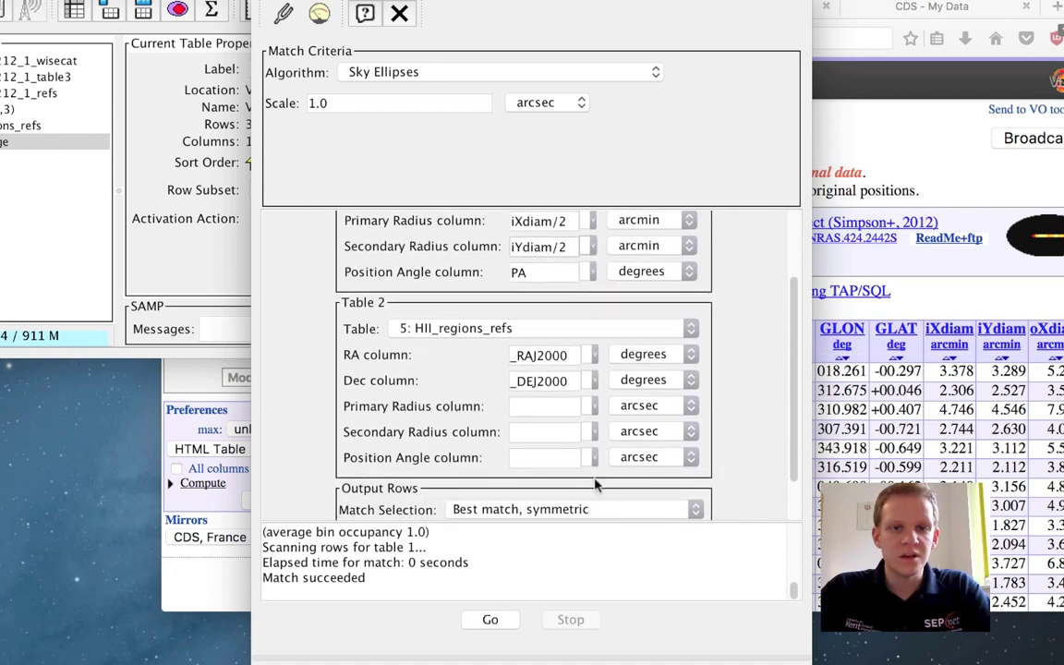
pyautogui.click(589, 408)
pyautogui.click(545, 527)
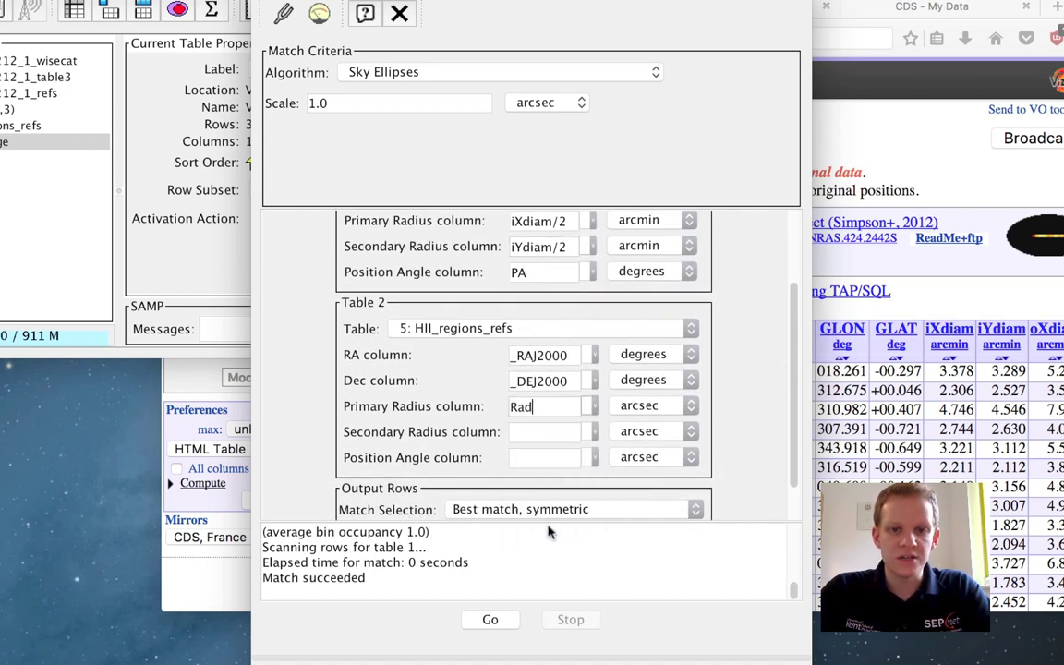
pyautogui.click(533, 434)
pyautogui.write('0')
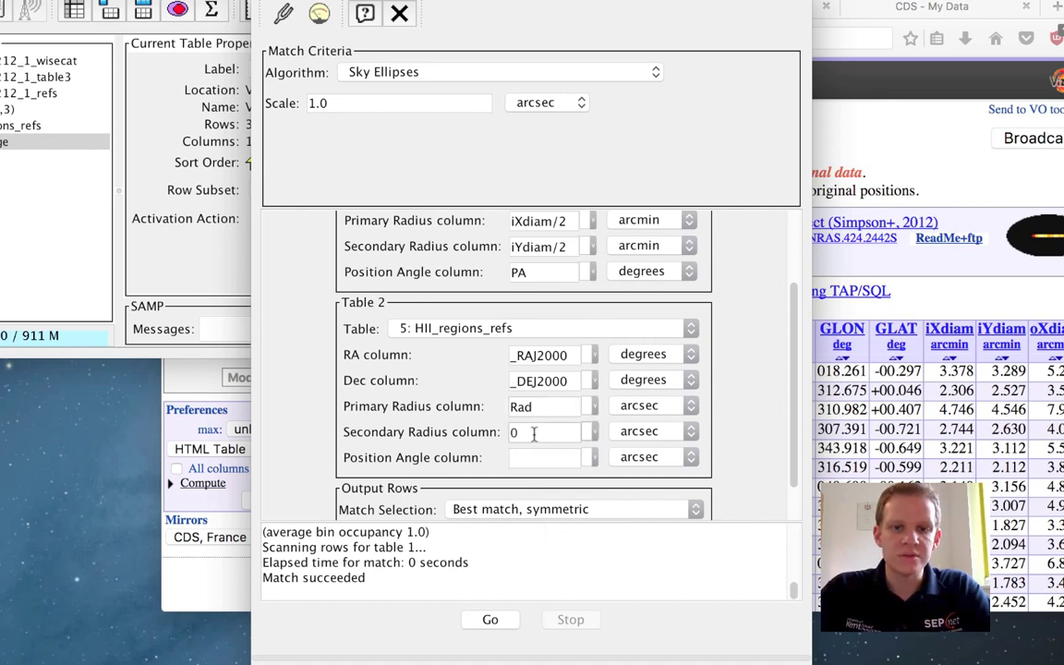
pyautogui.click(520, 457)
pyautogui.write('0')
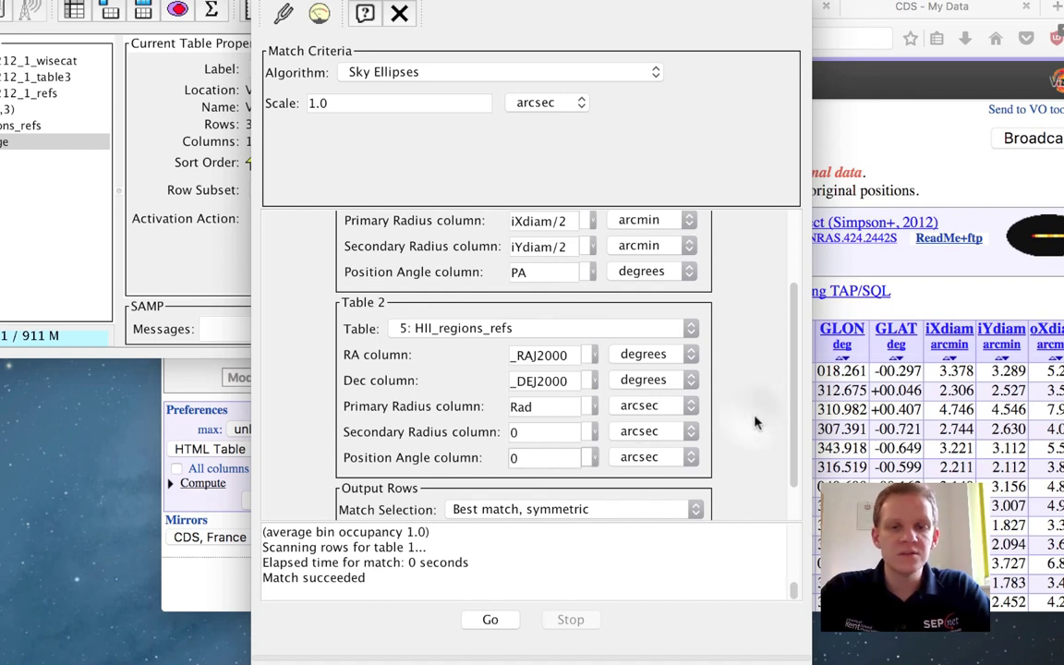
# - Review the parameters of both tables, run the Sky Ellipses match, and dismiss the result message
pyautogui.scroll(3, 755, 423)
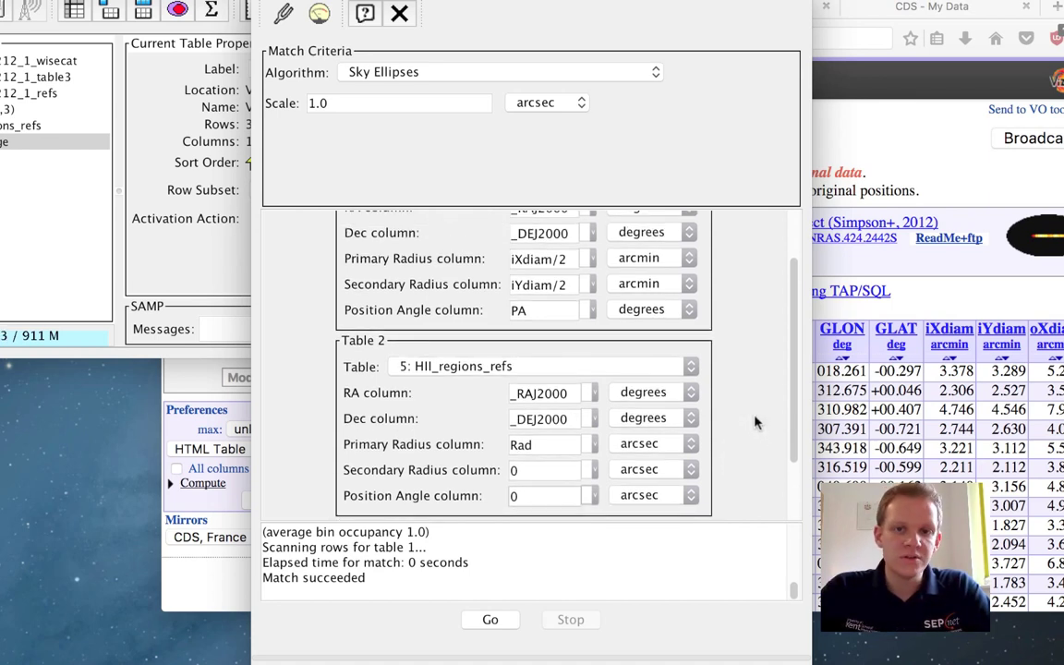
pyautogui.moveTo(790, 399); pyautogui.dragTo(794, 344)
pyautogui.scroll(-3, 794, 344)
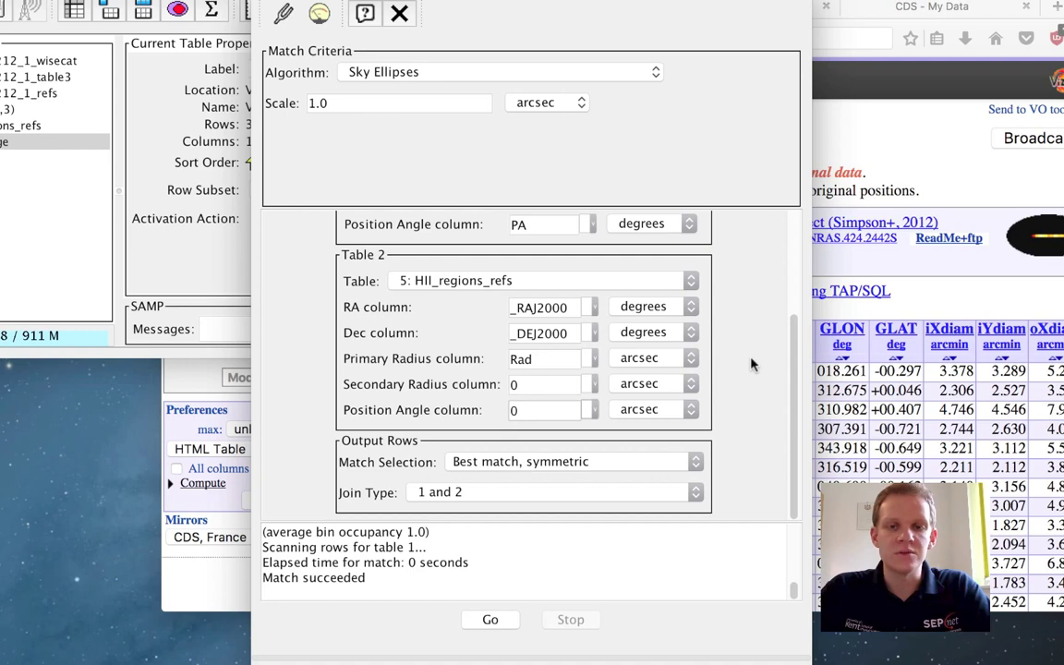
pyautogui.scroll(3, 791, 357)
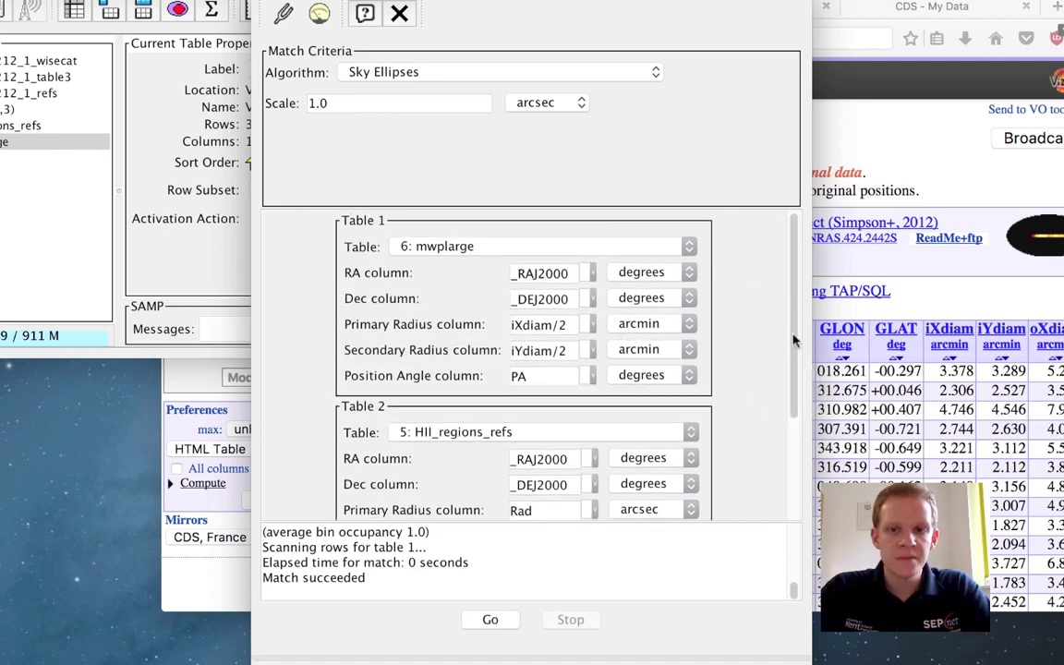
pyautogui.scroll(-3, 720, 304)
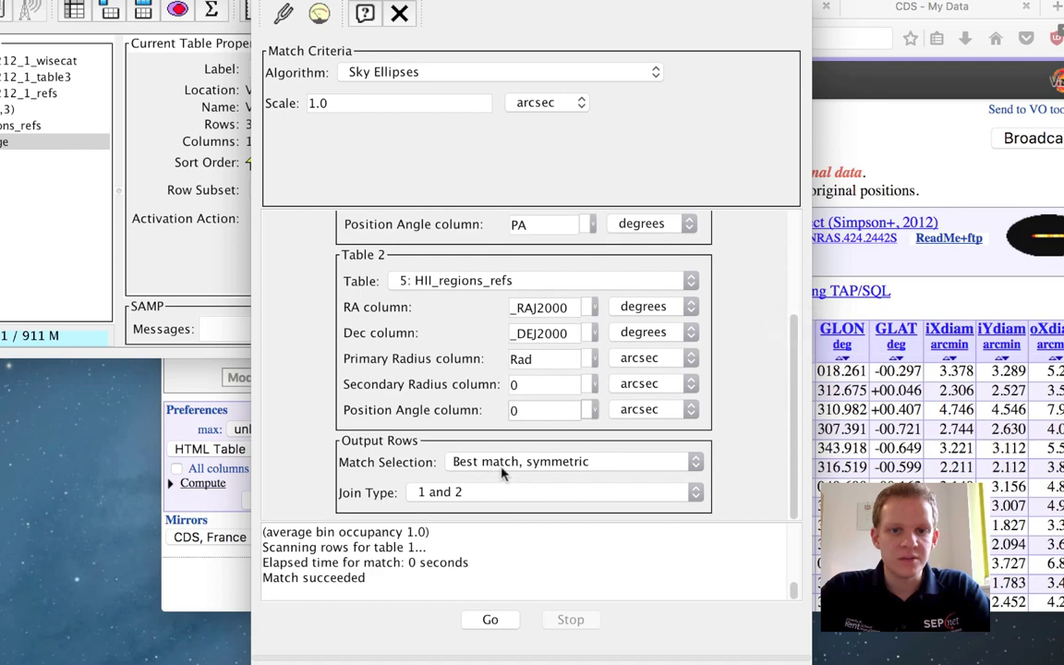
pyautogui.click(488, 619)
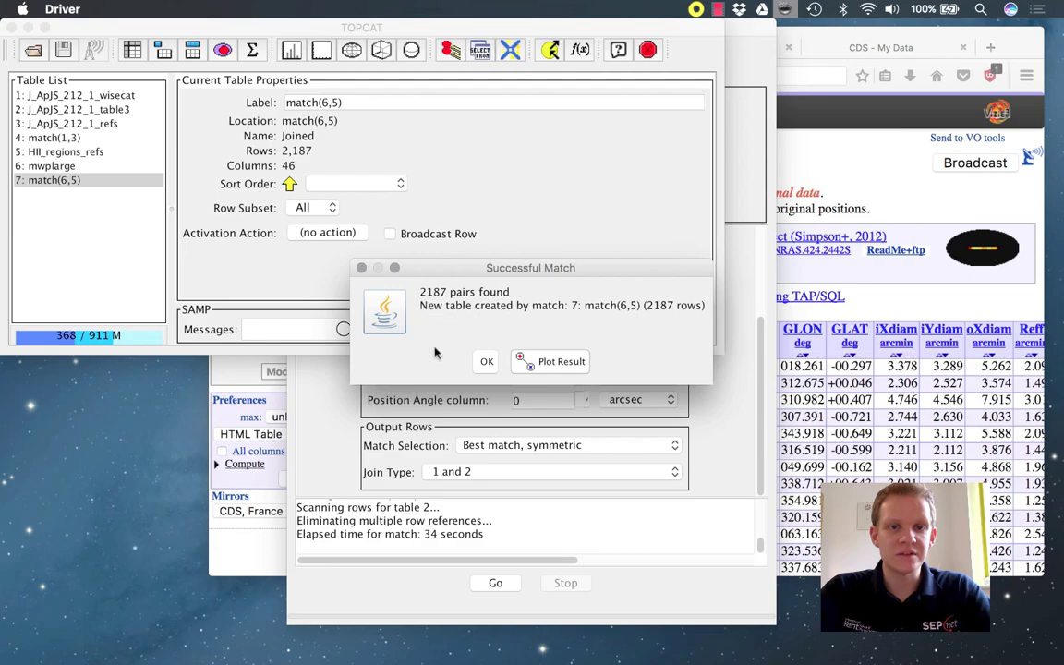
pyautogui.click(479, 361)
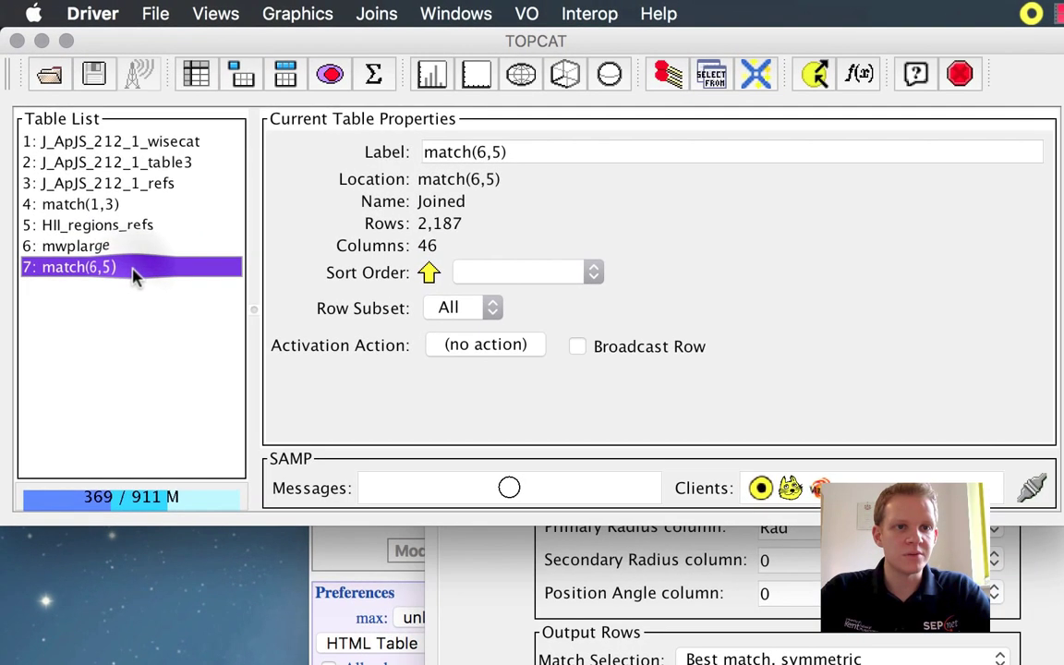
# - Browse the matched table's rows across the MWP and WISE columns, and return to the table list
pyautogui.doubleClick(92, 187)
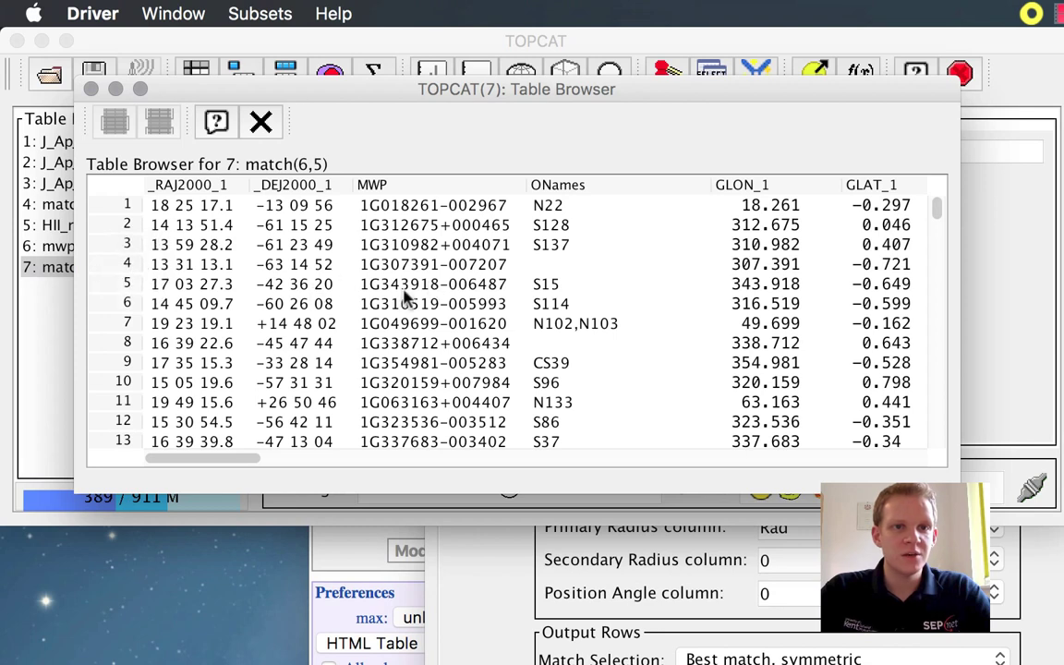
pyautogui.hscroll(10, 314, 295)
pyautogui.hscroll(8, 314, 296)
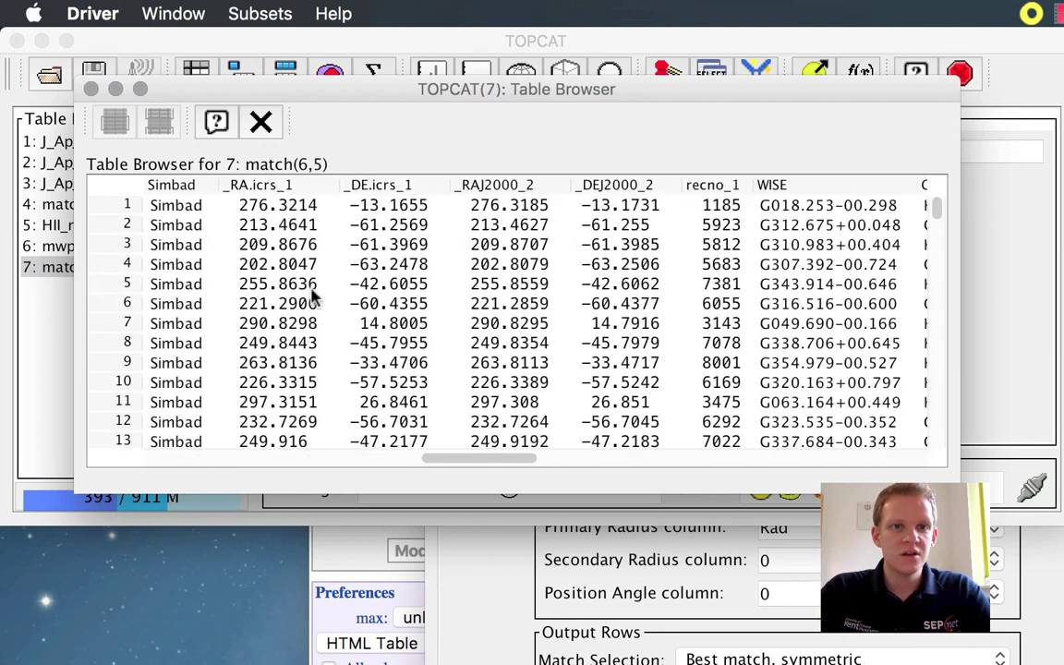
pyautogui.hscroll(3, 679, 278)
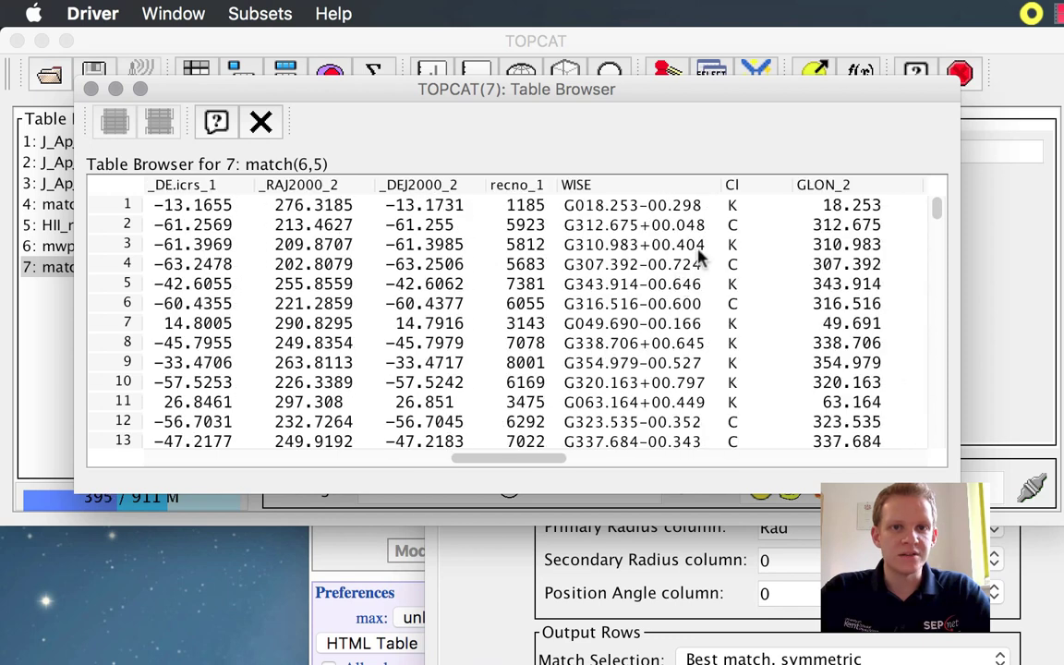
pyautogui.hscroll(5, 688, 261)
pyautogui.hscroll(-5, 698, 261)
pyautogui.click(180, 270)
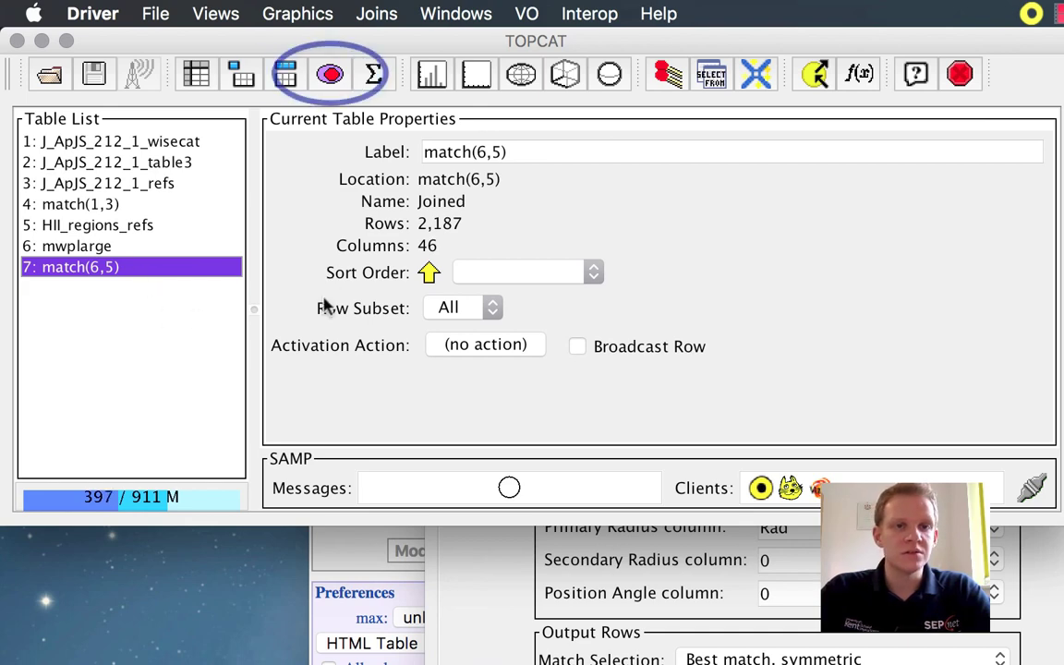
# - Open a new row subset definition for the matched table, ready for its name
pyautogui.click(330, 74)
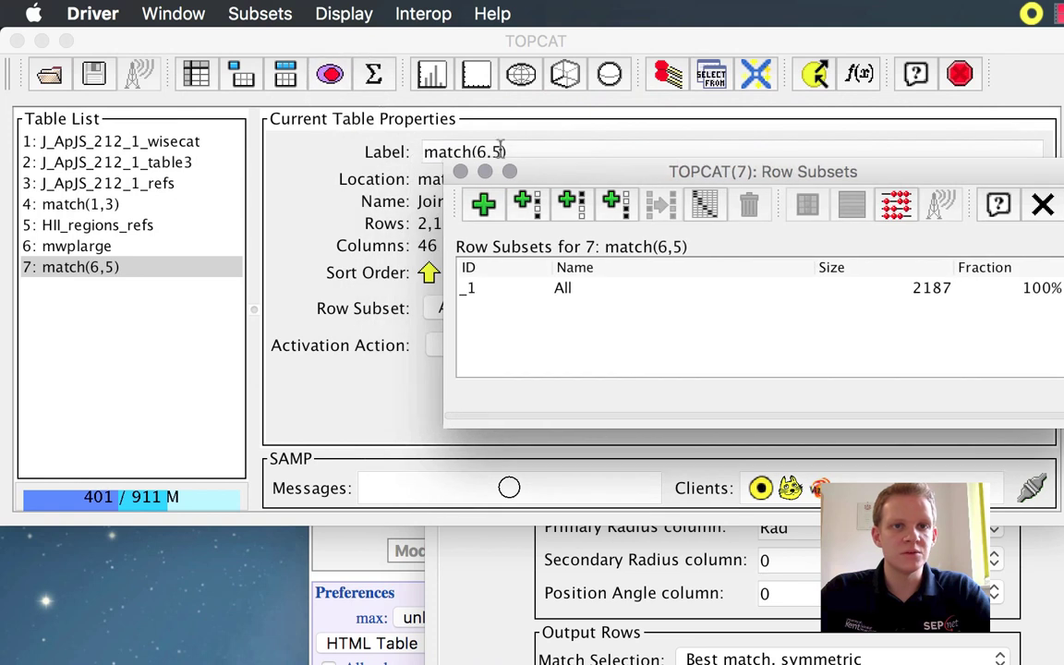
pyautogui.click(482, 204)
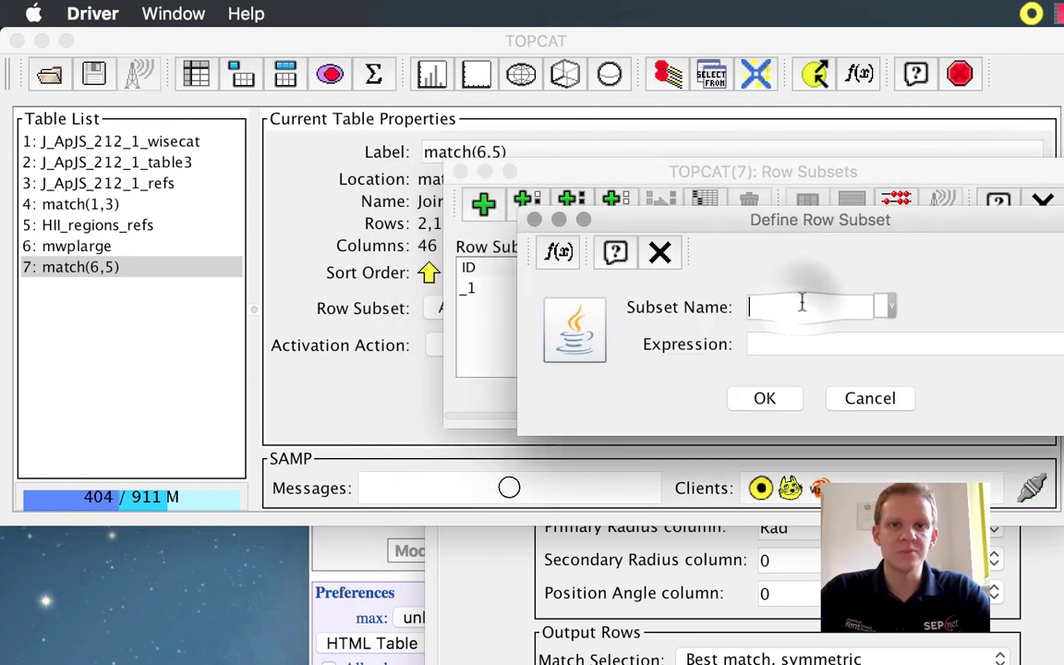
pyautogui.click(800, 307)
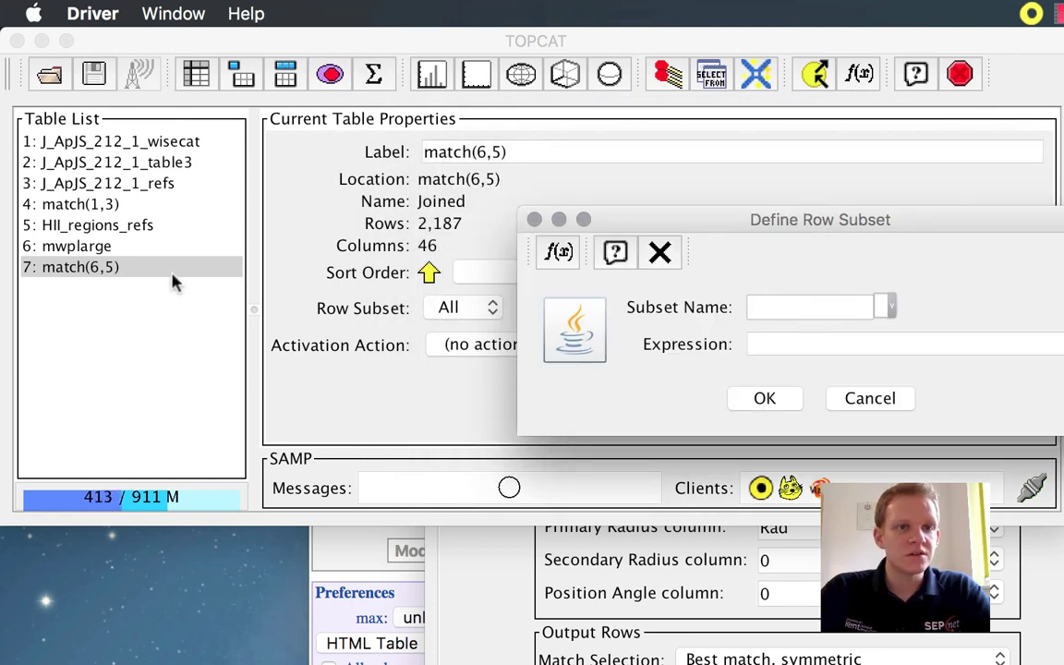
# - List the matched table's columns and locate the Cl column that classifies the HII regions
pyautogui.click(285, 74)
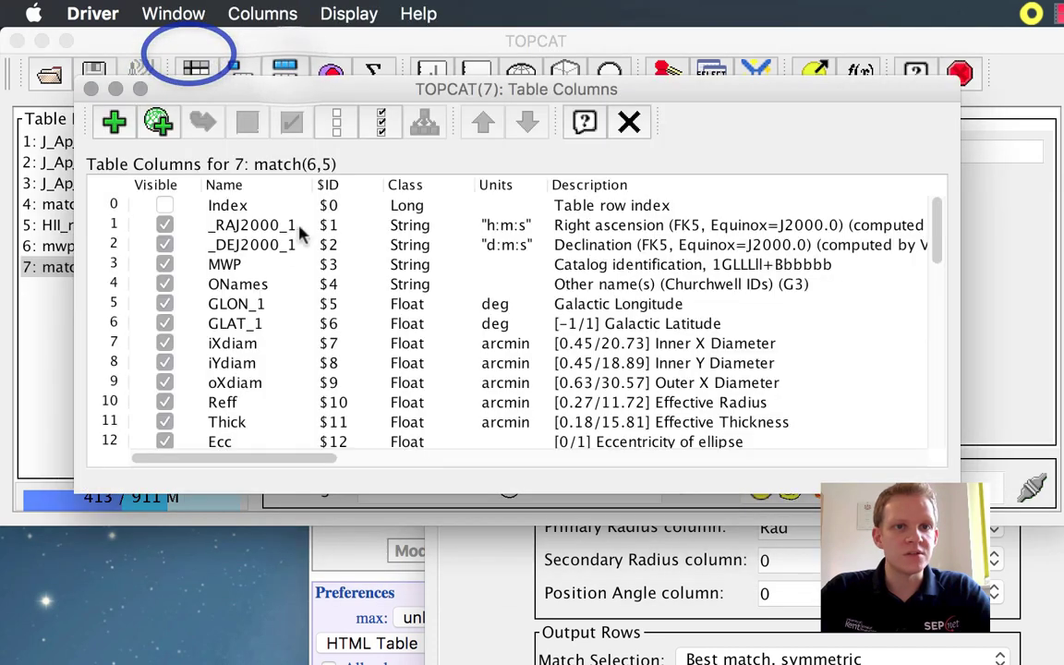
pyautogui.scroll(-1, 277, 291)
pyautogui.scroll(-6, 277, 292)
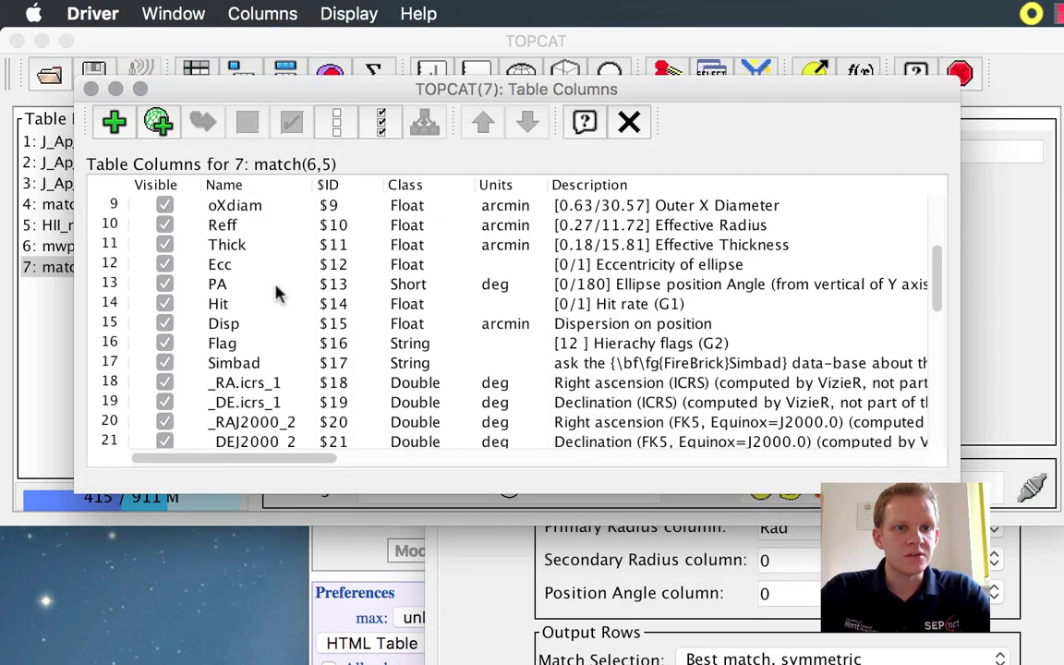
pyautogui.scroll(-1, 277, 292)
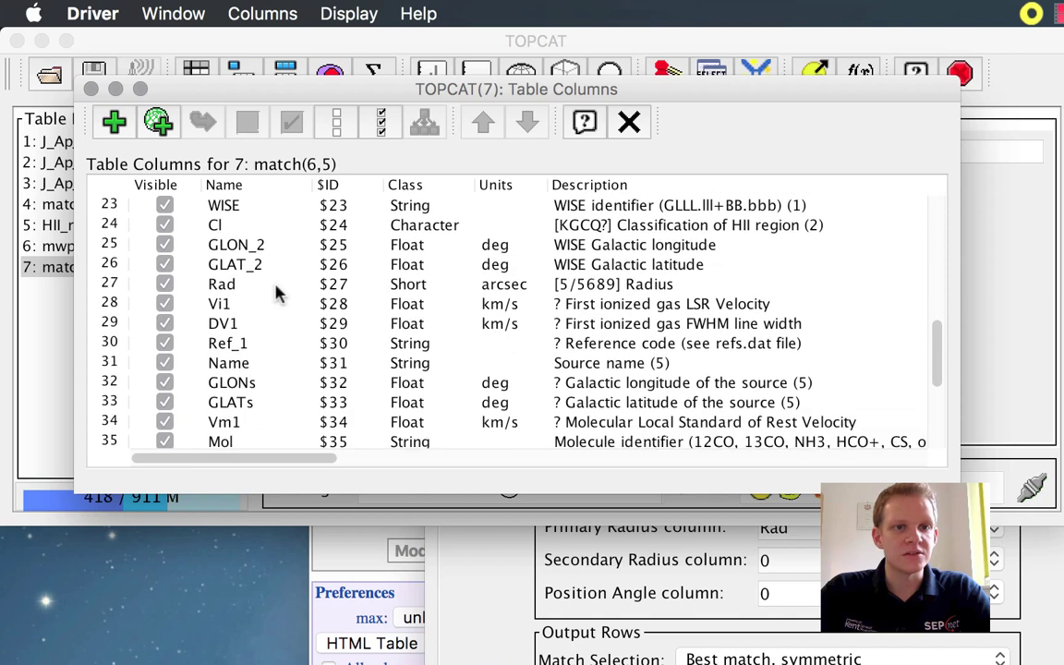
pyautogui.scroll(1, 273, 247)
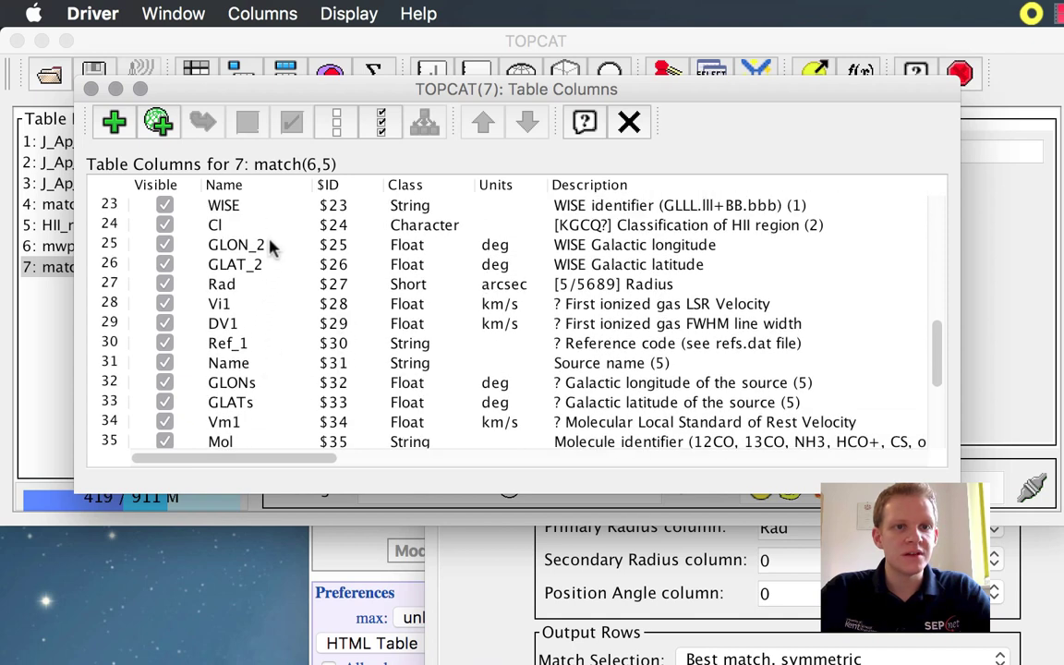
pyautogui.click(268, 226)
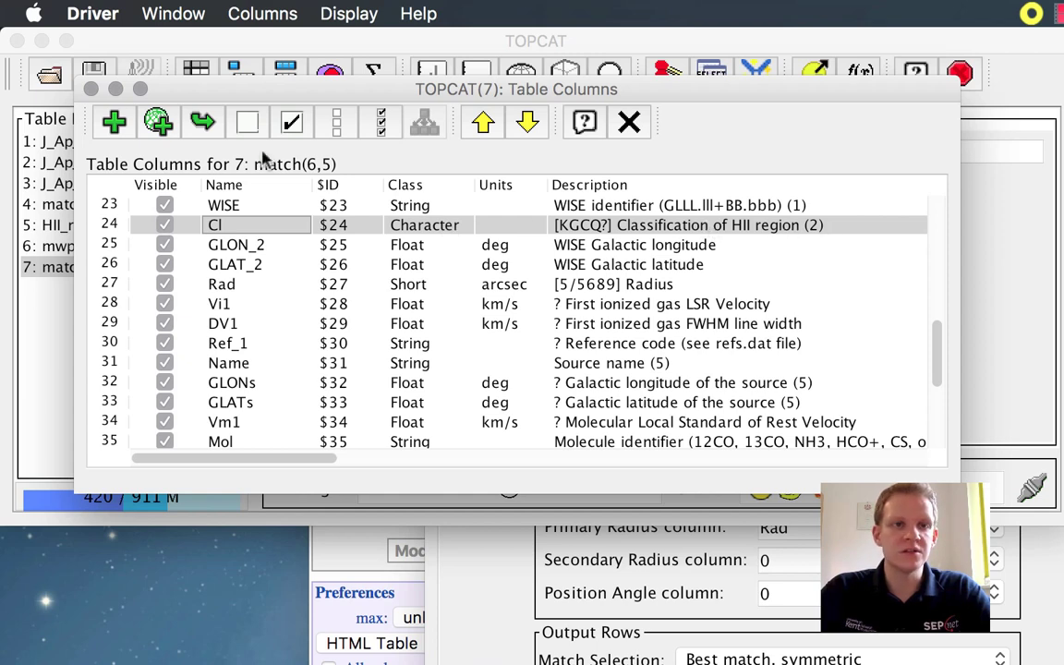
# - Check the Cl values in the matched table's rows and the Cl column's $ID in the column list
pyautogui.click(90, 88)
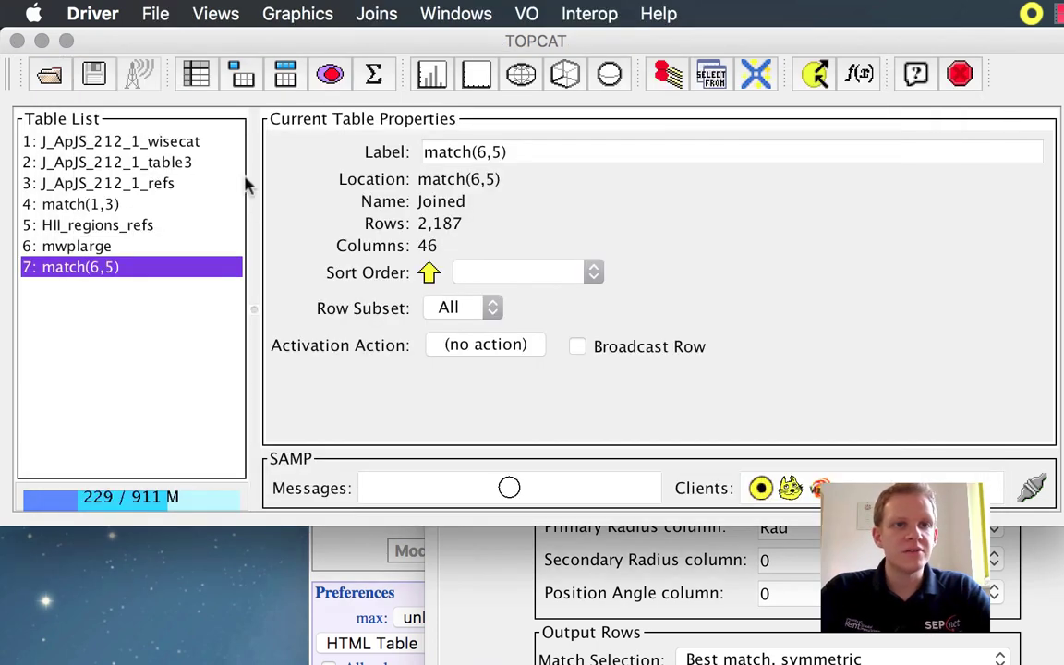
pyautogui.click(192, 74)
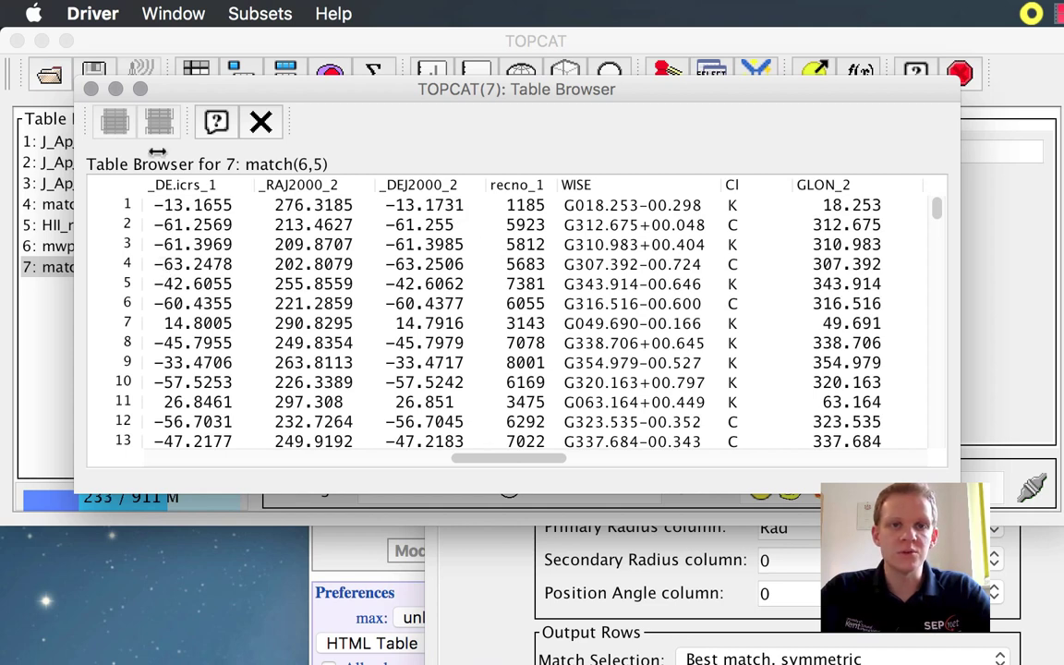
pyautogui.click(91, 89)
pyautogui.click(286, 74)
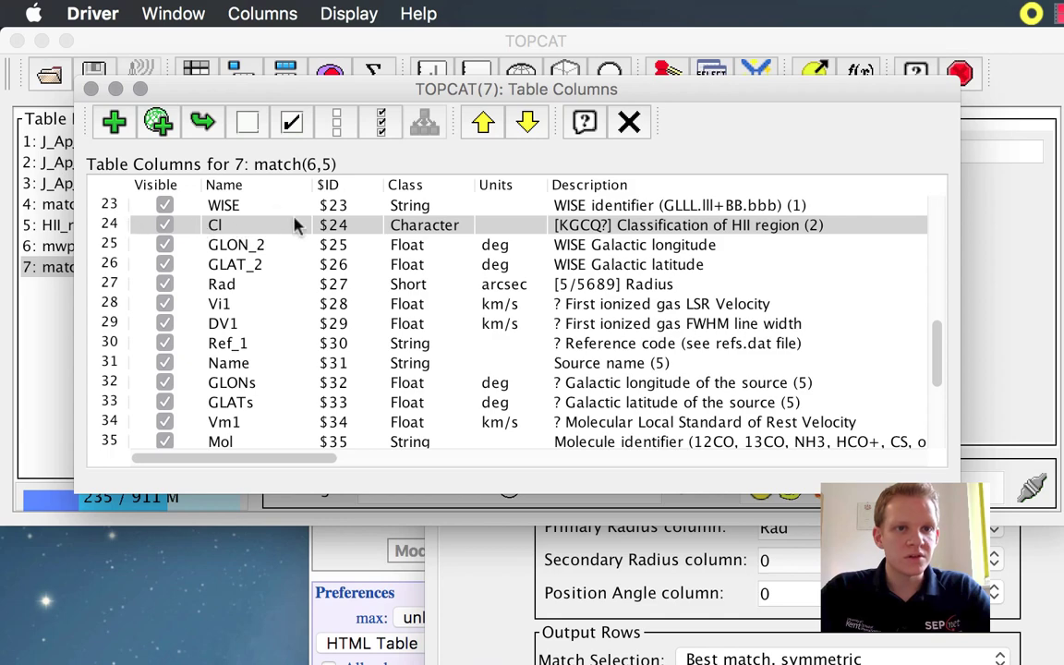
pyautogui.click(91, 89)
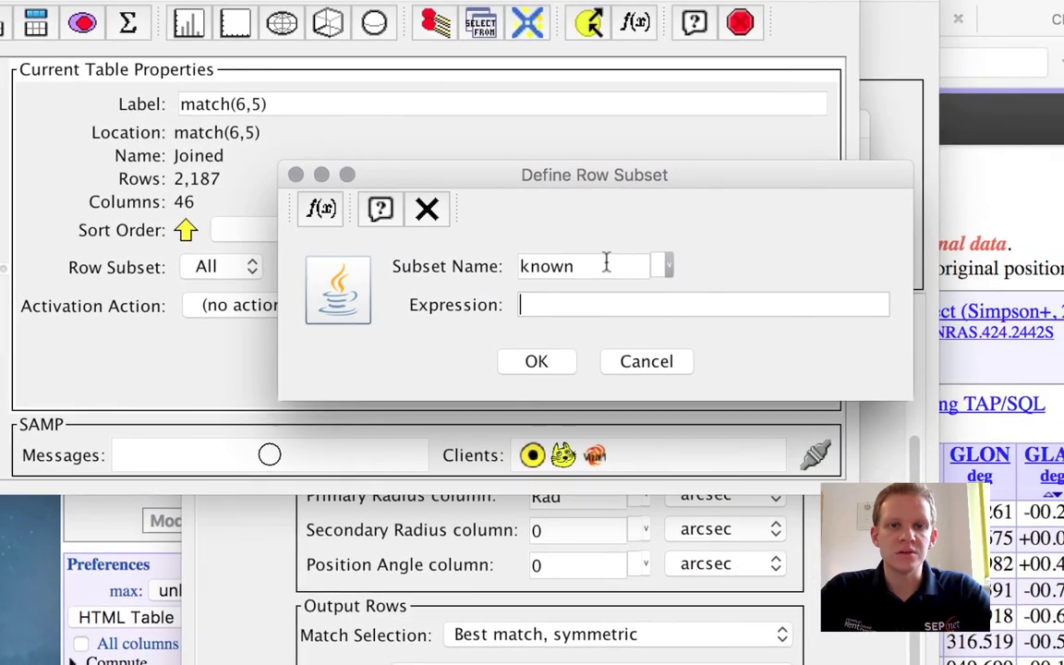
# - Define the row subset known for the matched table with the expression $24=='K'
pyautogui.doubleClick(606, 265)
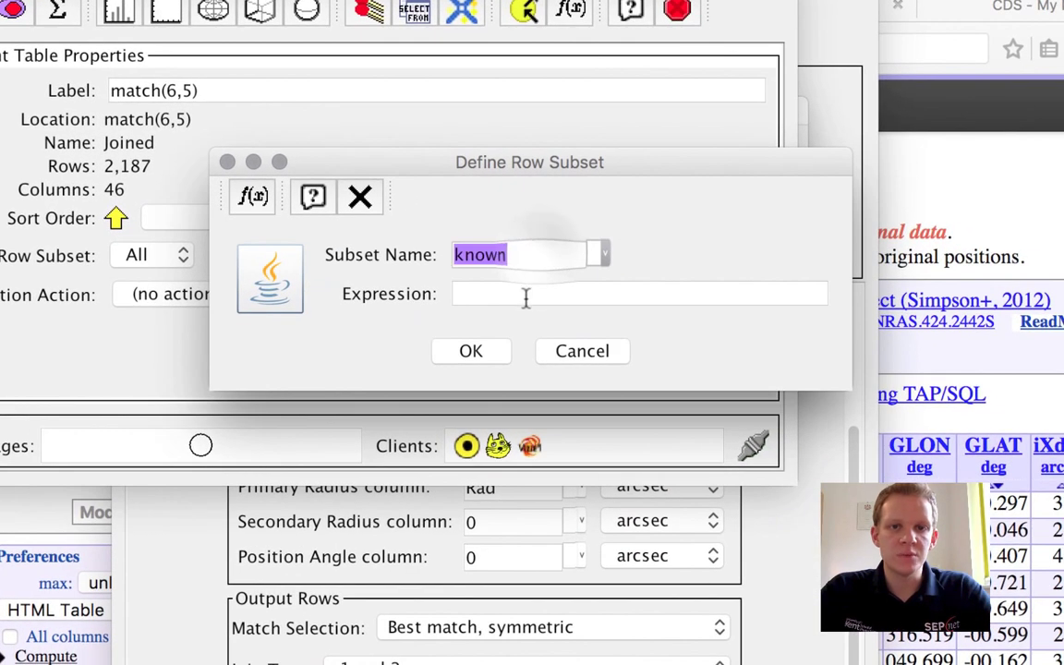
pyautogui.click(591, 307)
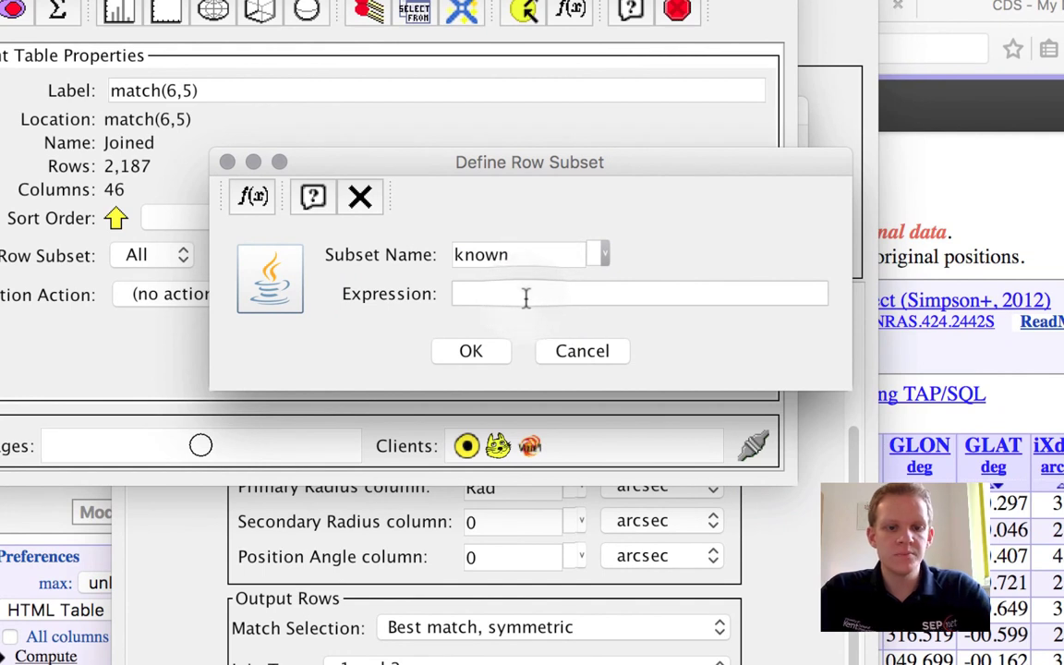
pyautogui.write('$24=')
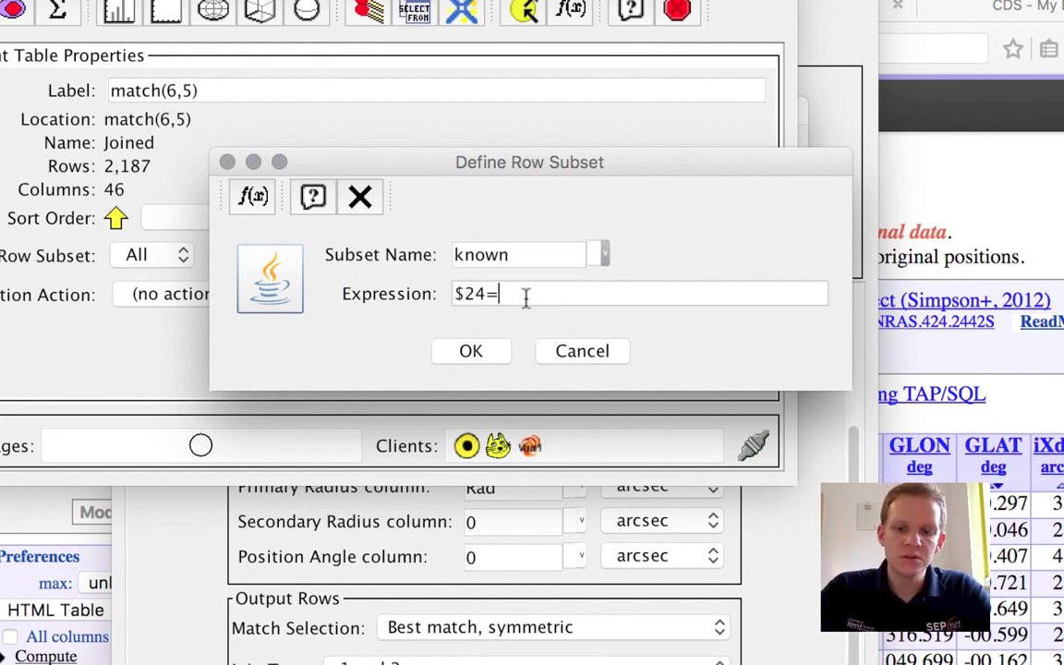
pyautogui.write("='K'")
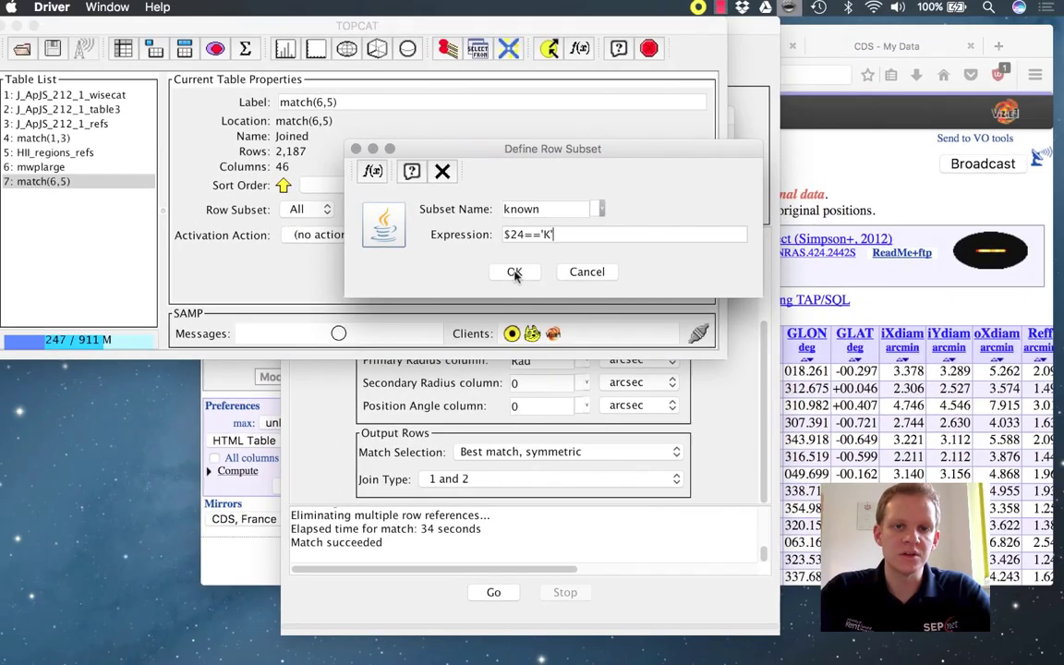
pyautogui.click(514, 274)
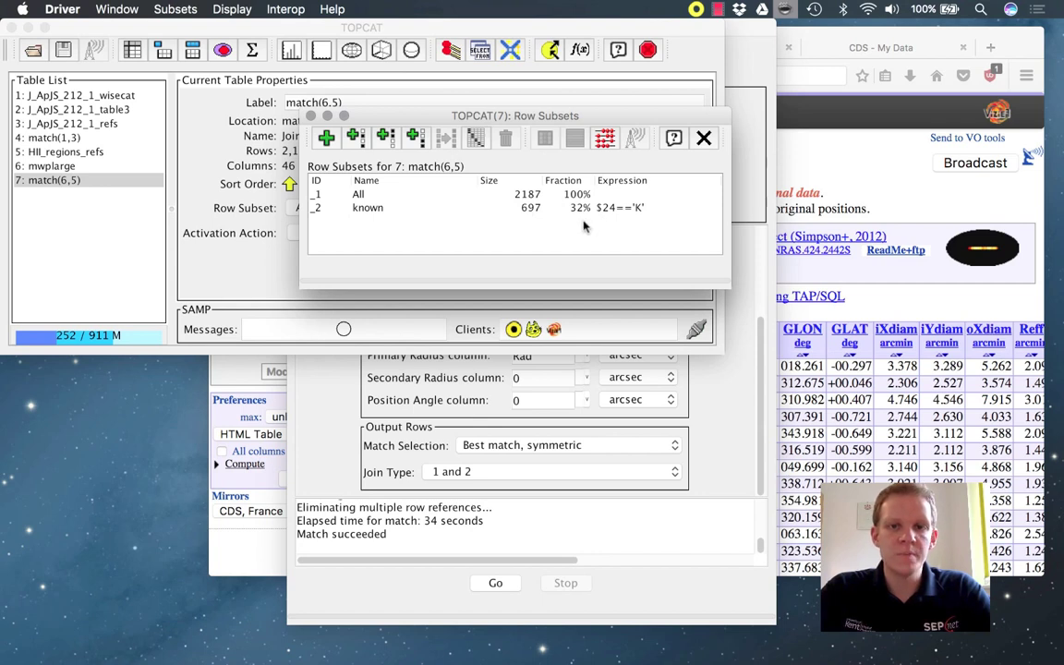
# - Plot an unweighted histogram of Reff for the match(6,5) table
pyautogui.click(290, 53)
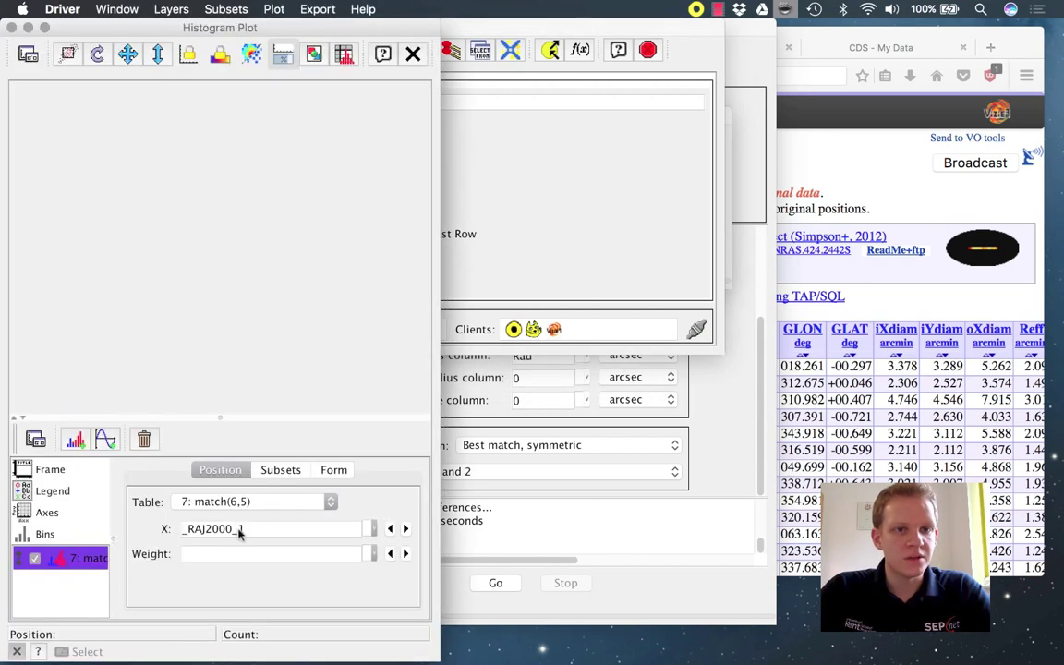
pyautogui.click(370, 516)
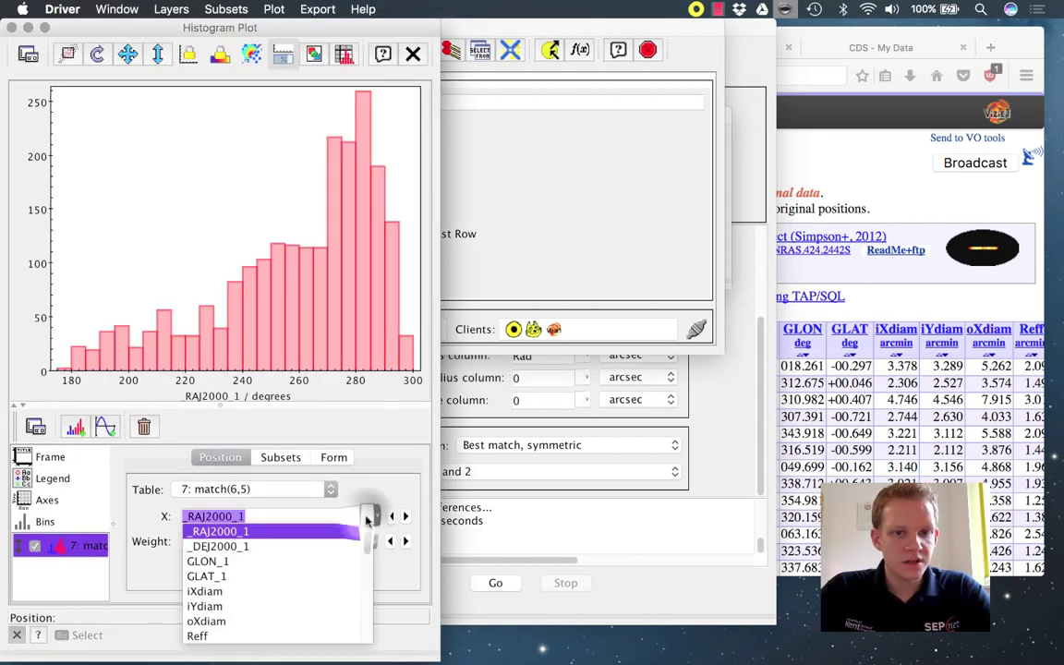
pyautogui.scroll(-1, 242, 595)
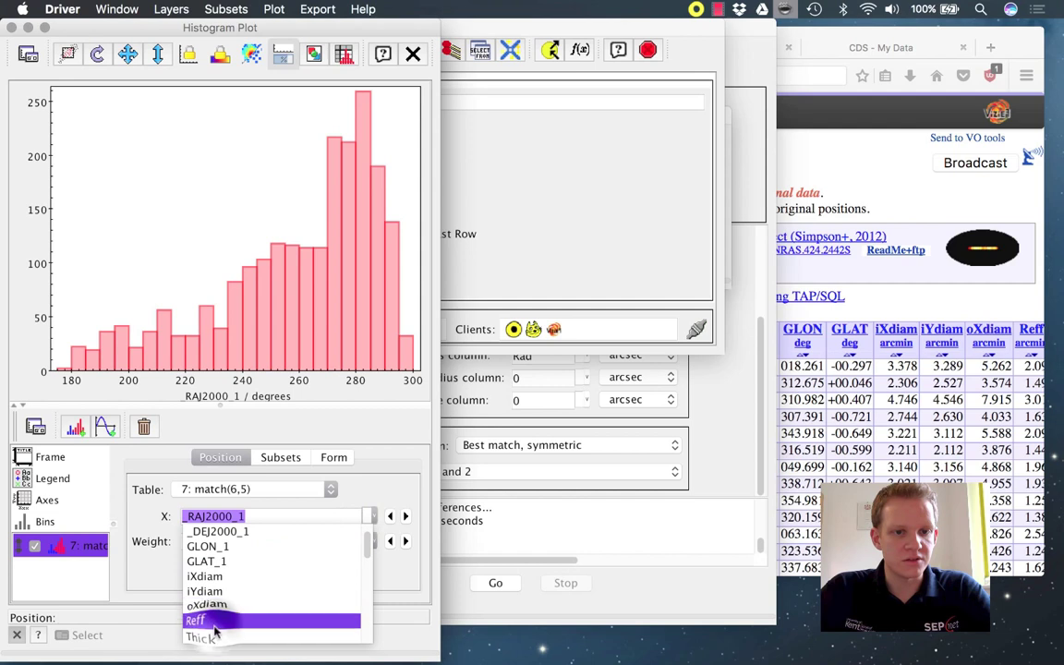
pyautogui.click(211, 620)
pyautogui.click(370, 541)
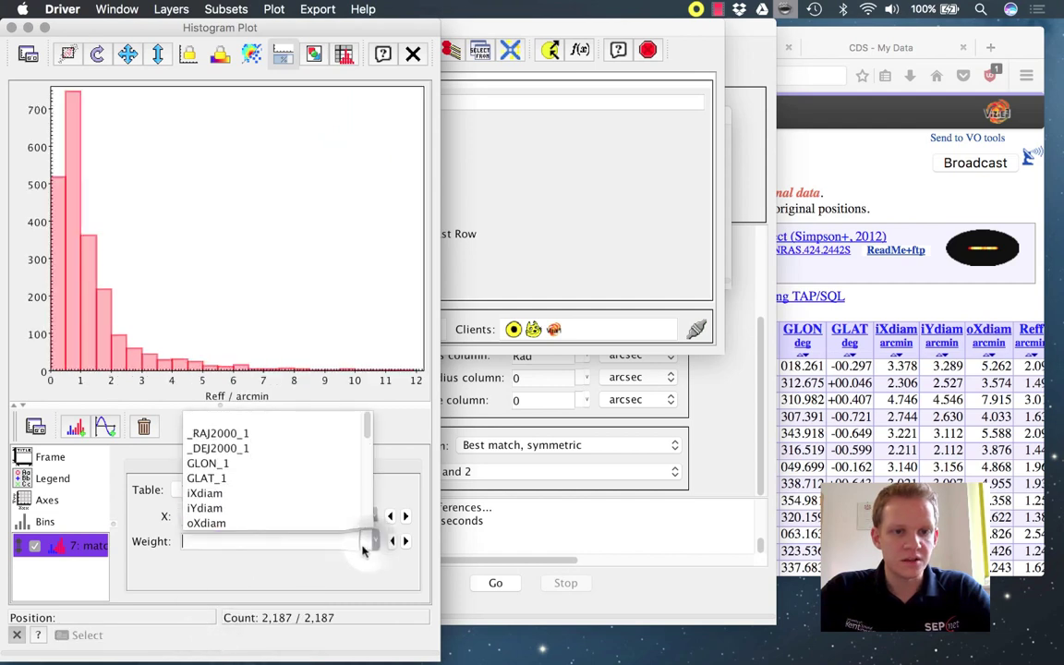
pyautogui.click(255, 517)
# - Overlay the known subset on the Reff histogram and compare its distribution with that of all rows
pyautogui.click(281, 457)
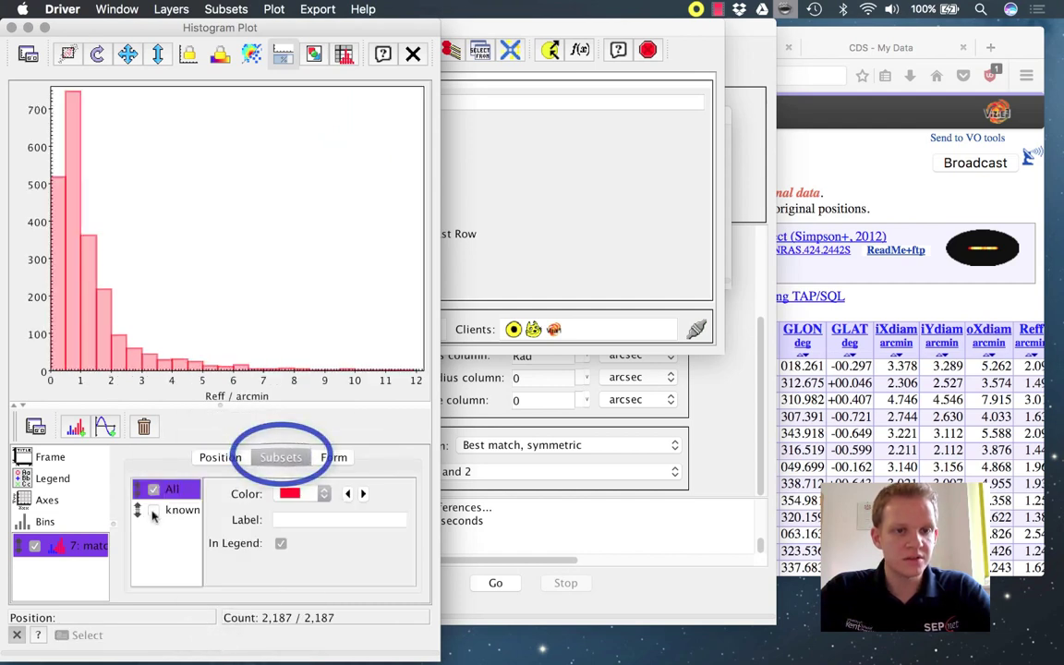
pyautogui.click(153, 511)
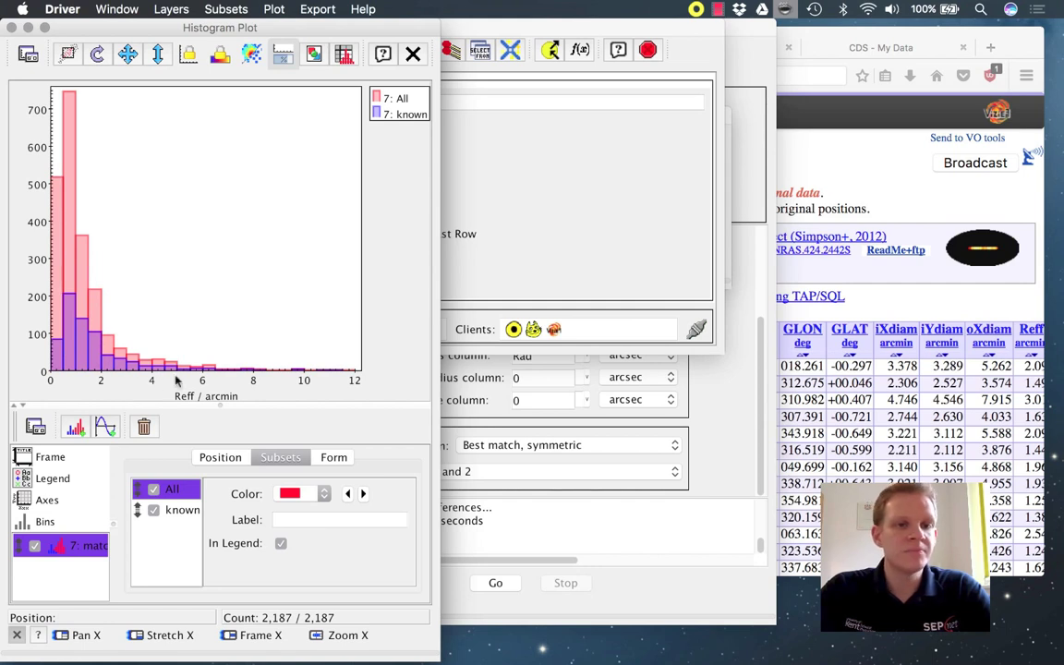
pyautogui.scroll(1, 218, 379)
pyautogui.scroll(-3, 217, 379)
pyautogui.scroll(-2, 162, 287)
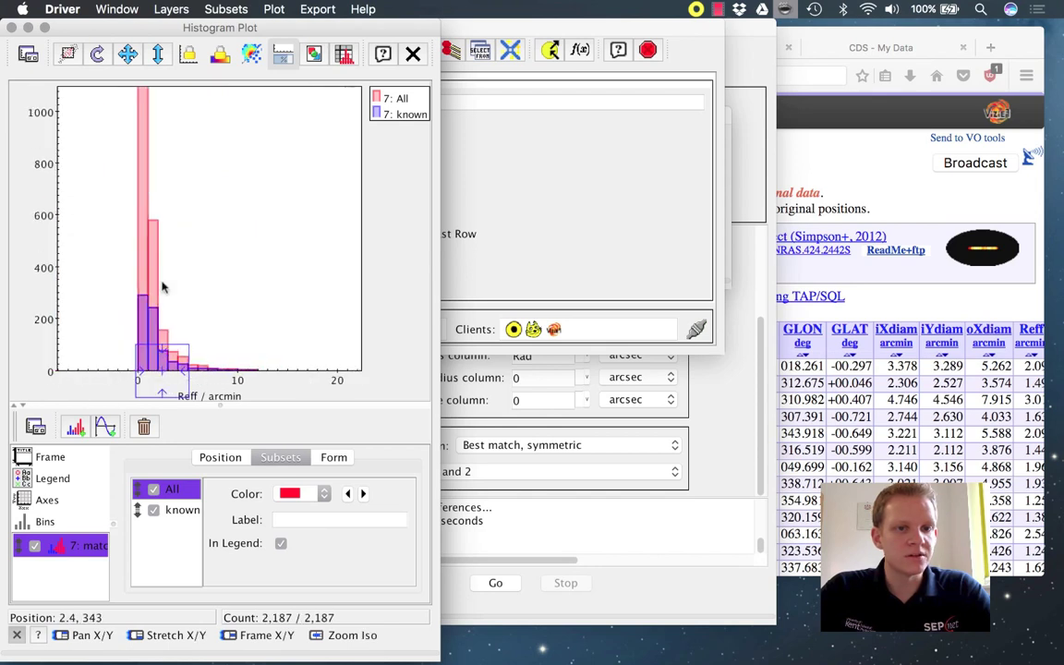
pyautogui.scroll(5, 161, 287)
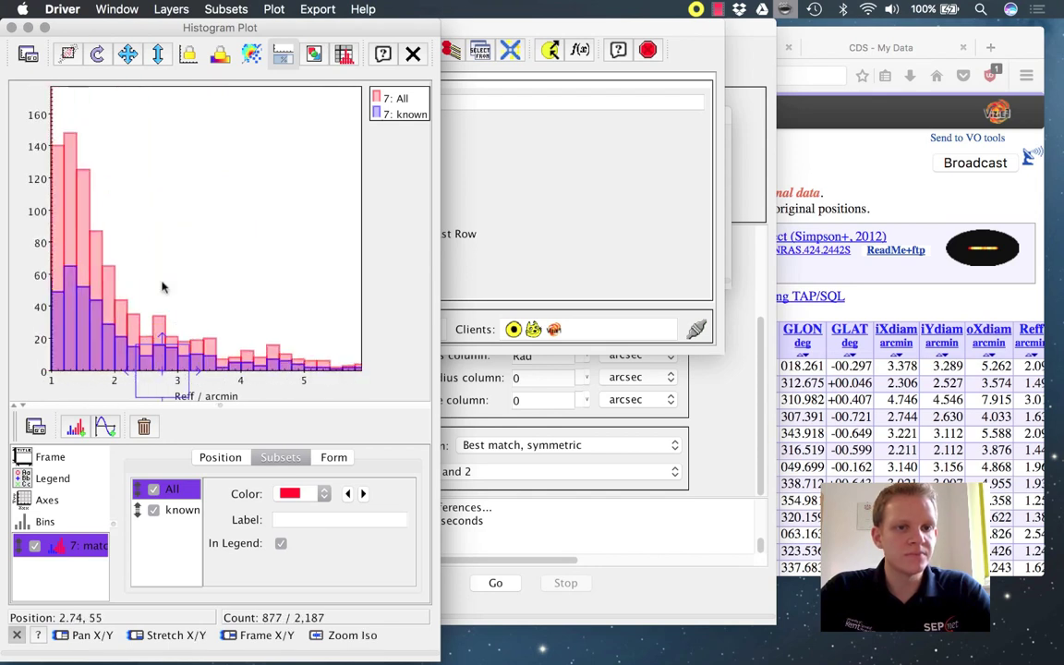
pyautogui.click(128, 53)
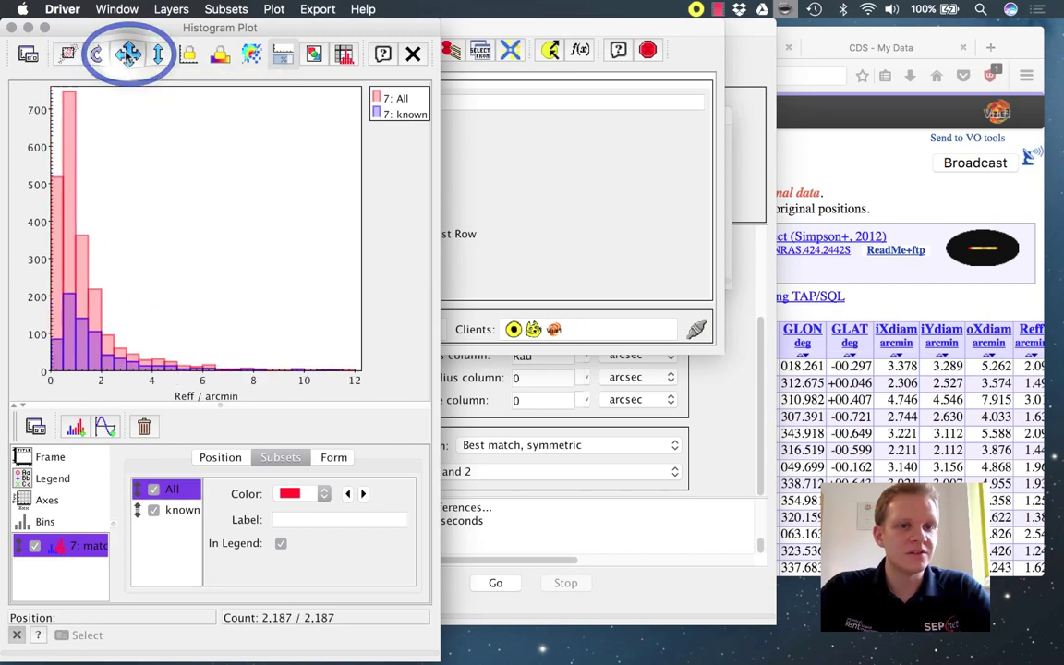
pyautogui.click(550, 170)
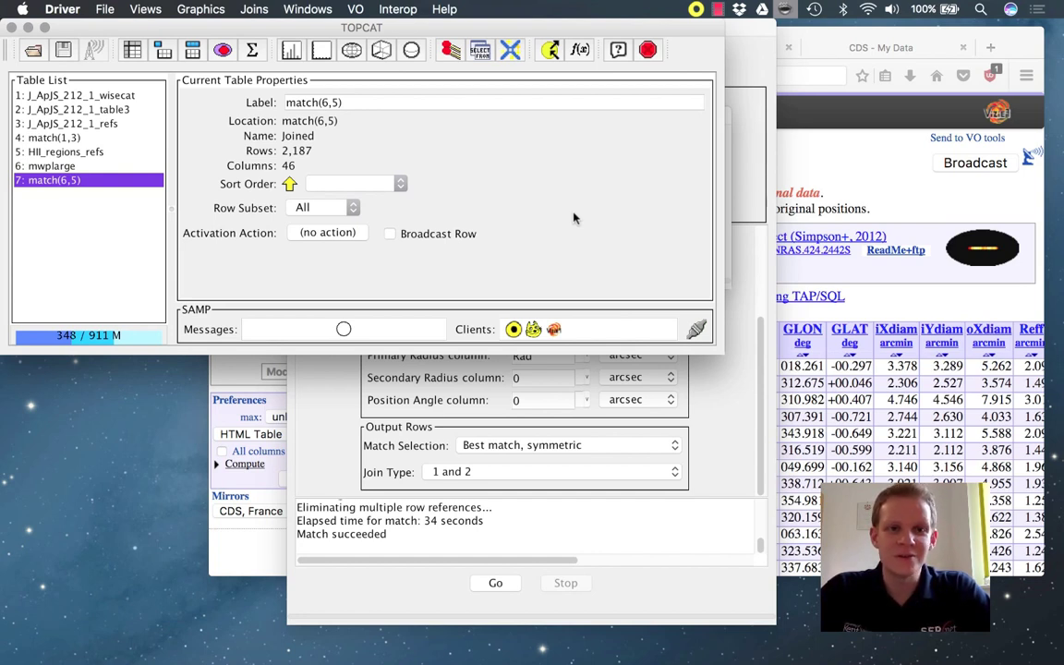
# - Find gaia cone services and load the sources within 5 degrees of pleiades from ARI's TGAS Cone Search Service
pyautogui.click(82, 217)
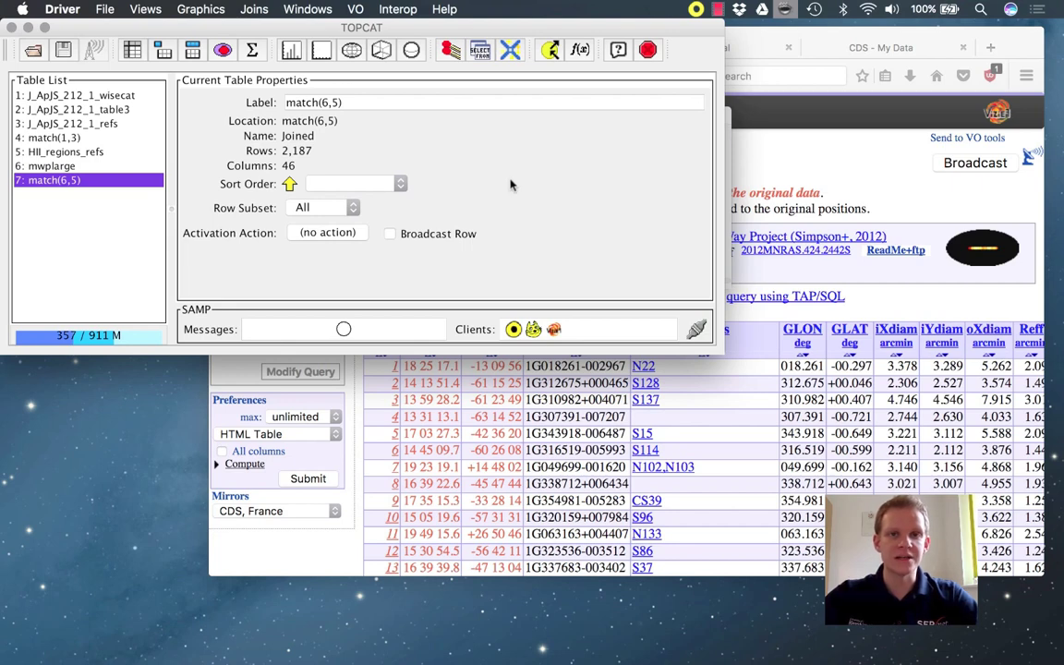
pyautogui.click(355, 11)
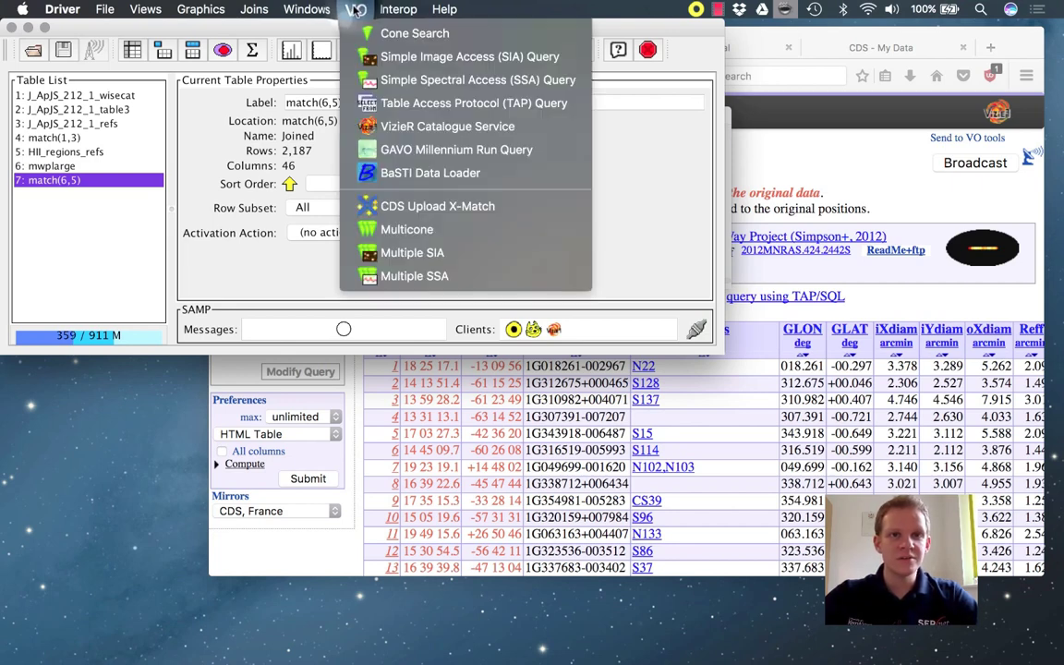
pyautogui.click(473, 40)
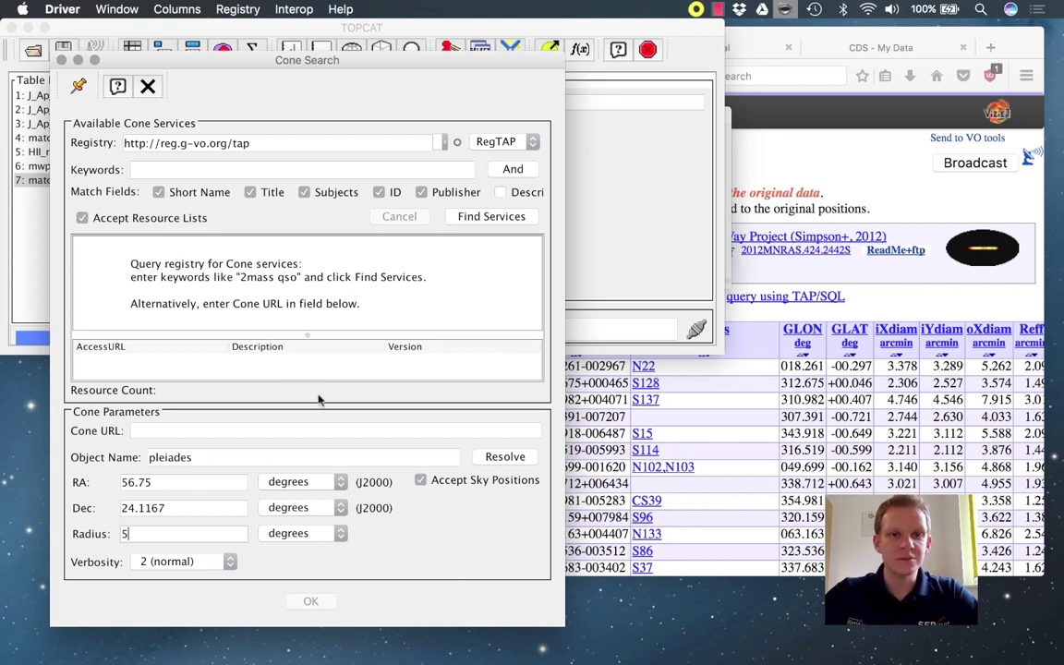
pyautogui.click(488, 220)
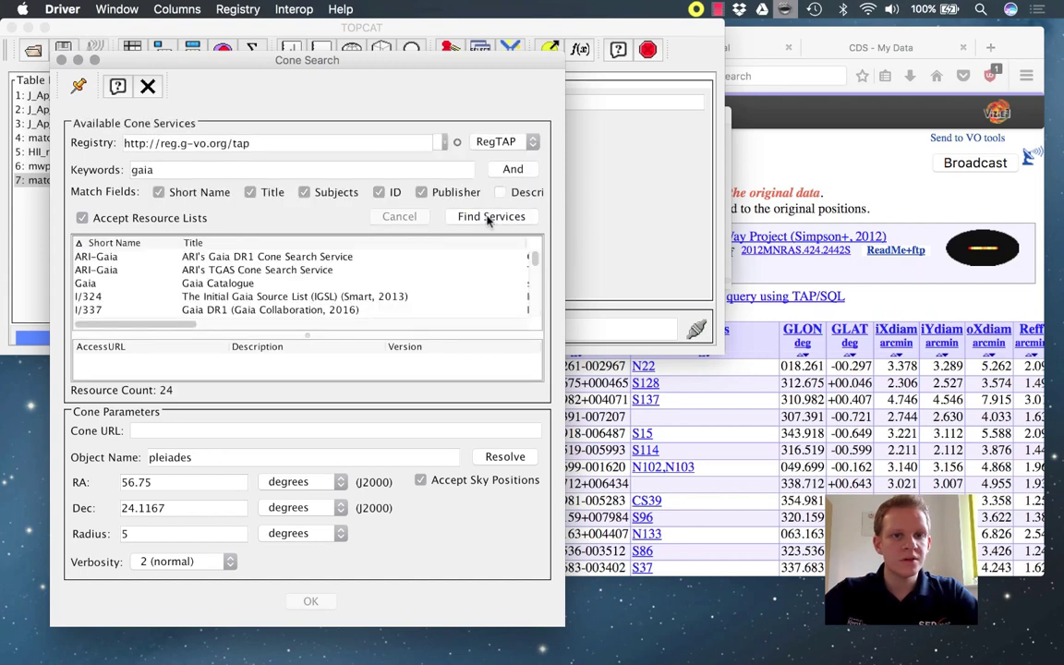
pyautogui.click(290, 271)
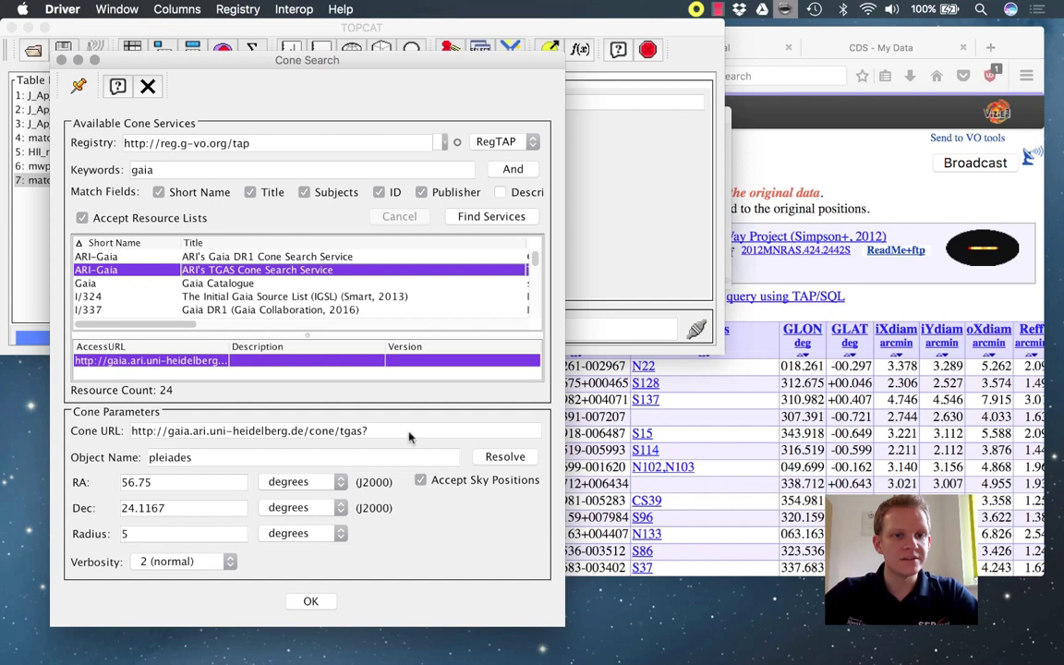
pyautogui.click(309, 601)
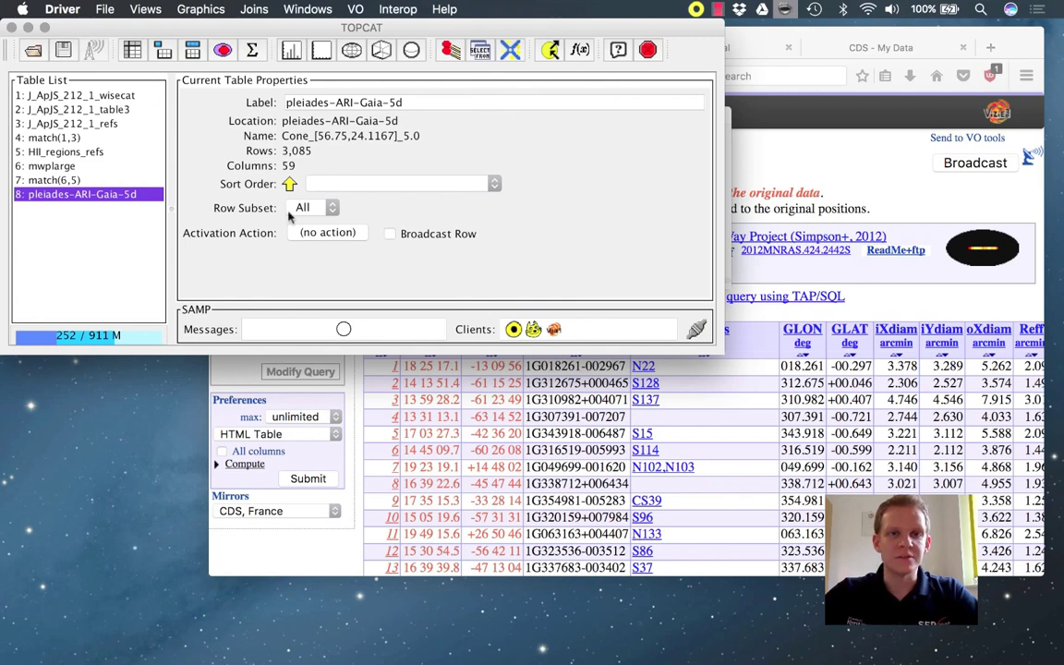
# - View the Pleiades Gaia sources in a sky plot out to the whole celestial sphere, and close the plot
pyautogui.click(356, 53)
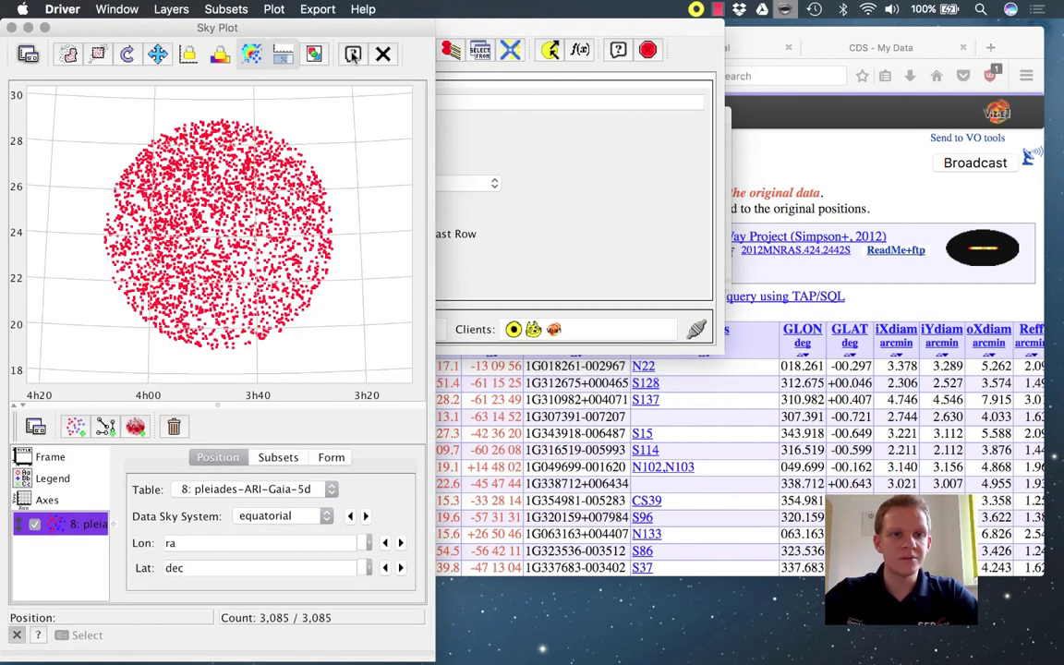
pyautogui.scroll(-5, 274, 241)
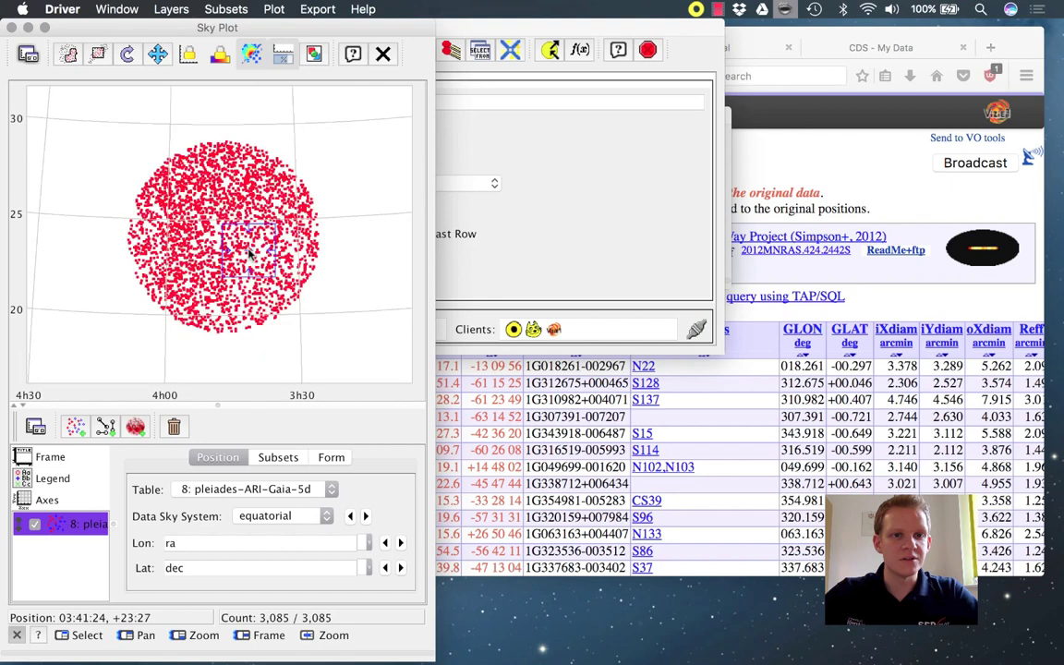
pyautogui.scroll(-5, 274, 242)
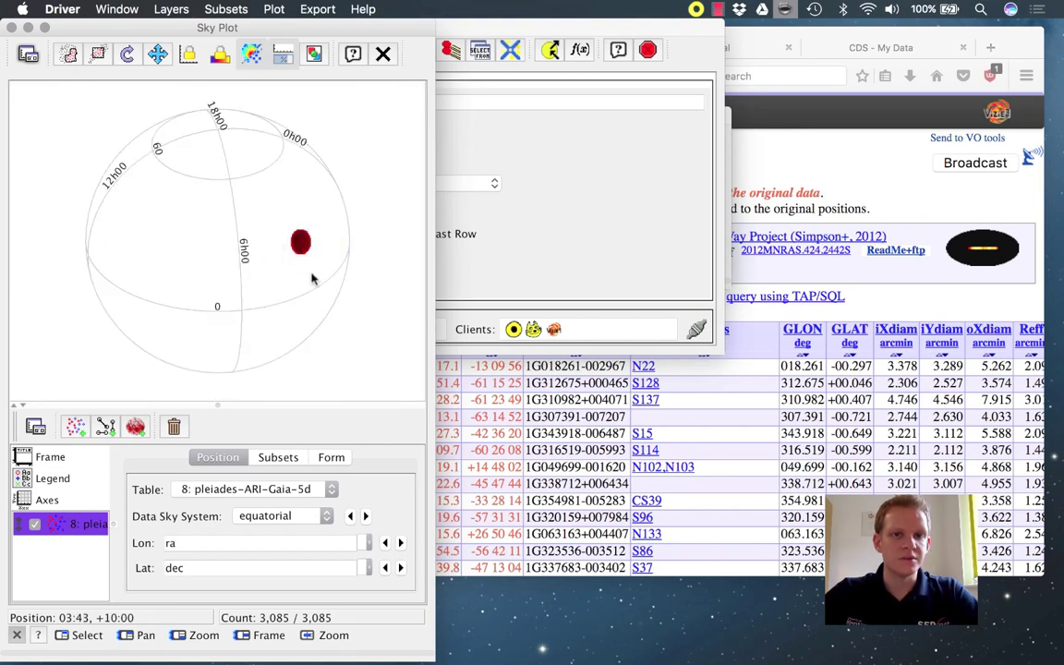
pyautogui.click(12, 28)
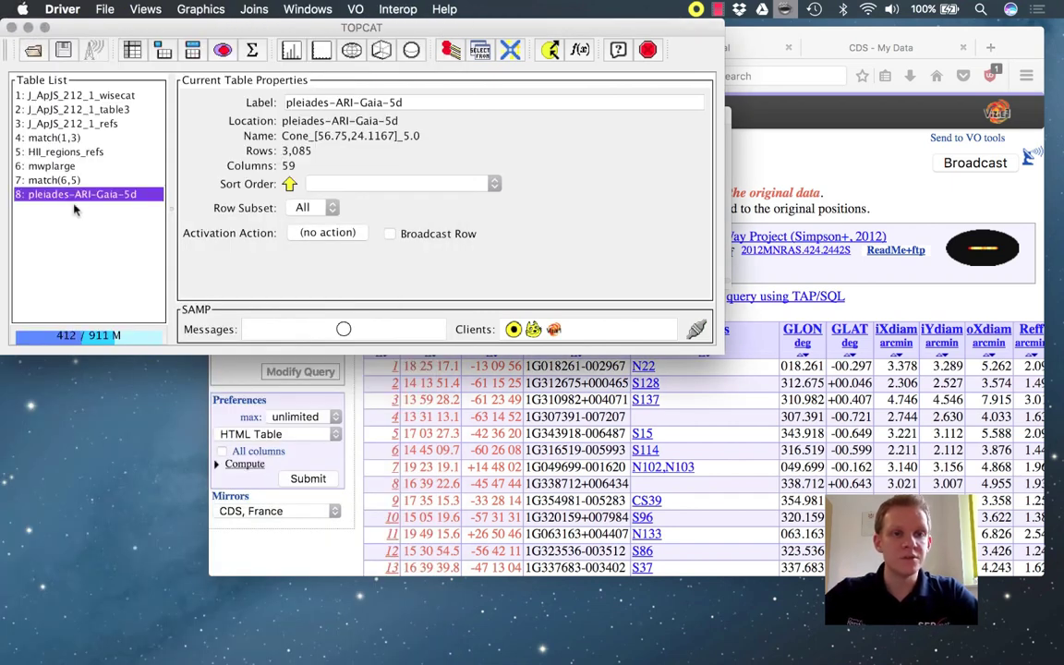
# - Create a plane plot of the Pleiades Gaia table with pmra on the X axis and pmdec on the Y axis
pyautogui.click(322, 54)
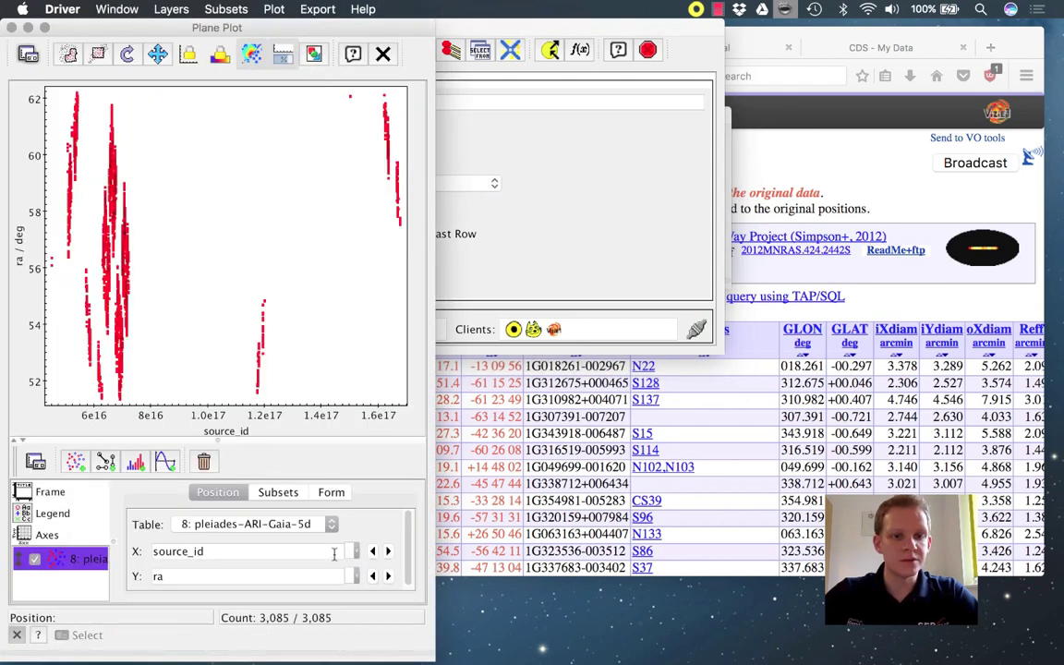
pyautogui.click(330, 555)
pyautogui.scroll(-2, 300, 502)
pyautogui.scroll(-2, 277, 503)
pyautogui.click(261, 504)
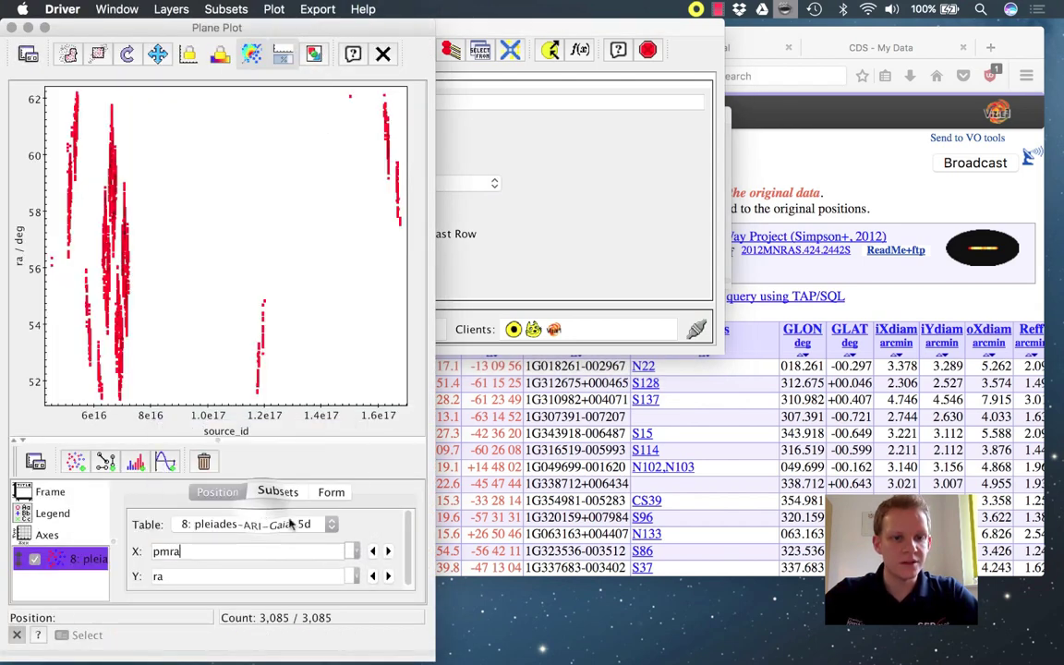
pyautogui.click(354, 577)
pyautogui.scroll(-1, 305, 517)
pyautogui.click(281, 558)
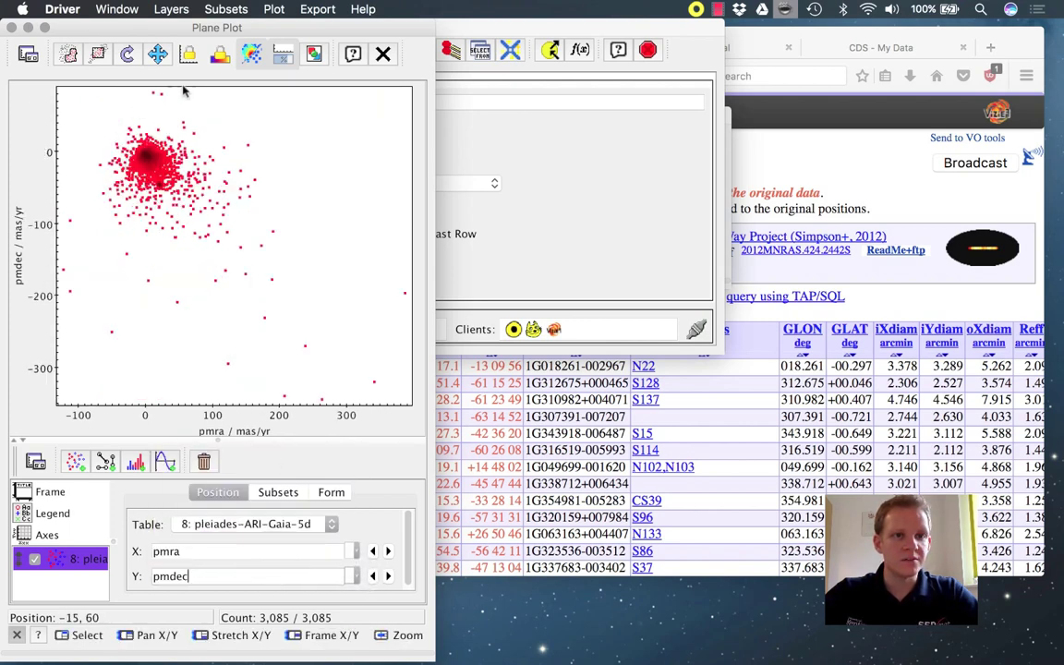
# - Examine the compact clump of sources near pmra 20 and pmdec -45 mas/yr in the proper-motion plot
pyautogui.scroll(5, 153, 173)
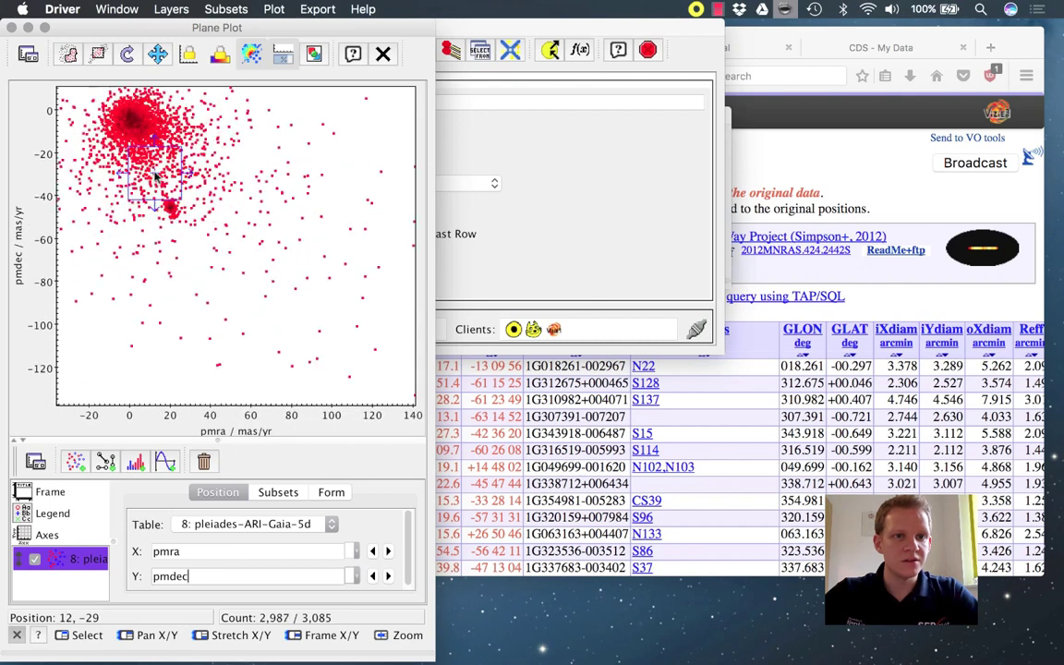
pyautogui.moveTo(156, 174); pyautogui.dragTo(224, 222)
pyautogui.scroll(3, 224, 221)
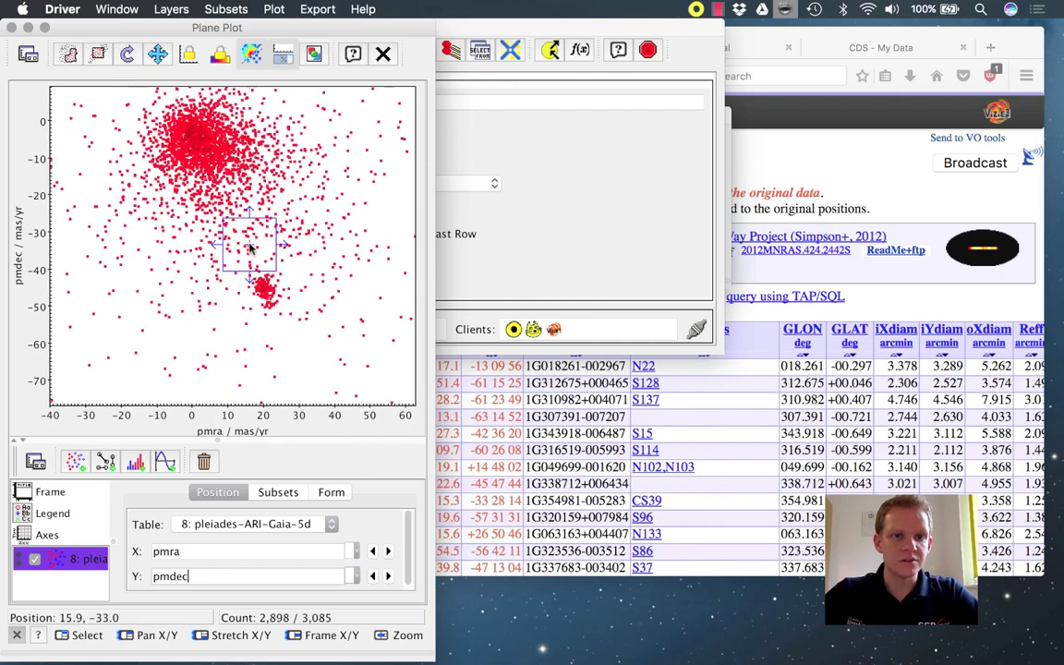
pyautogui.moveTo(253, 249); pyautogui.dragTo(242, 236)
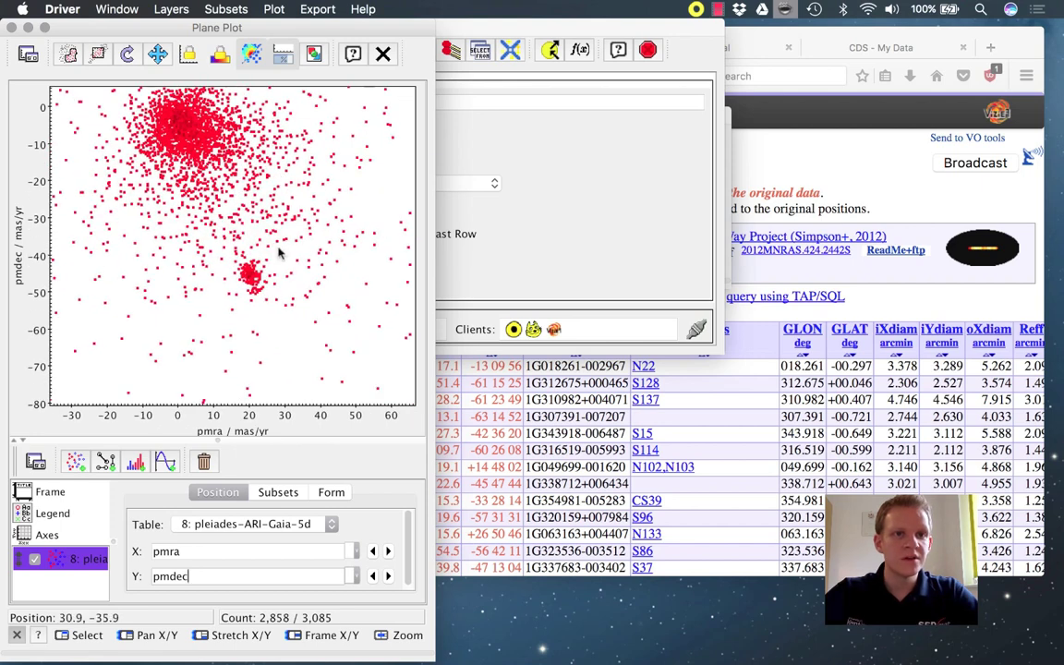
# - Outline the compact clump near pmra 20, pmdec -45 as a new subset named comoving, and close the plane plot
pyautogui.click(72, 54)
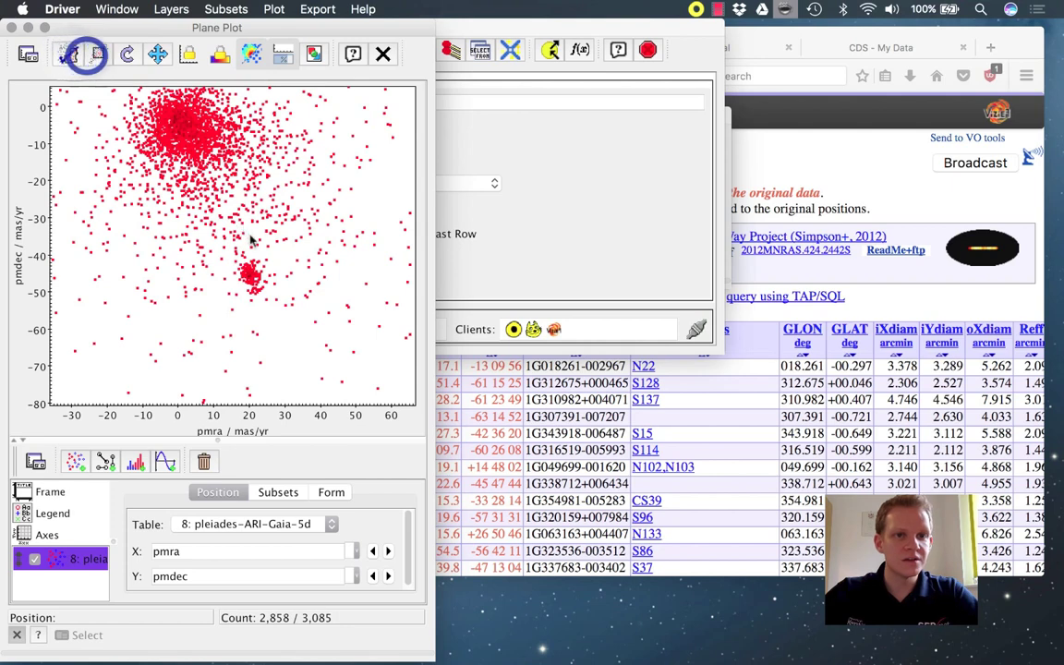
pyautogui.moveTo(242, 261)
pyautogui.mouseDown()
pyautogui.moveTo(237, 277)
pyautogui.moveTo(257, 295)
pyautogui.moveTo(261, 270)
pyautogui.moveTo(243, 264)
pyautogui.mouseUp()
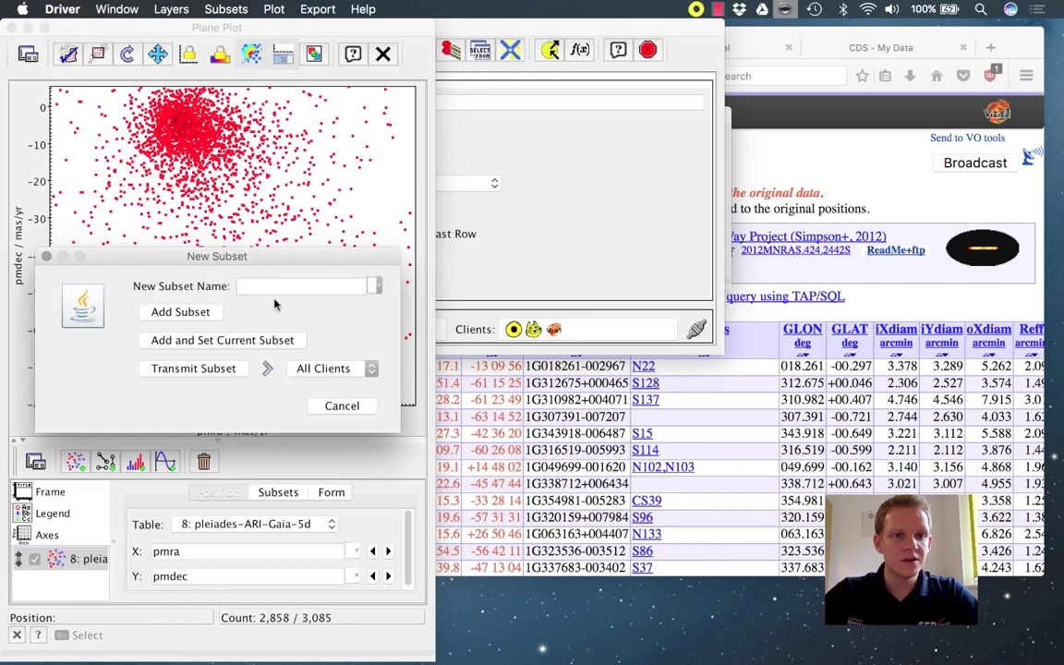
pyautogui.write('comoving')
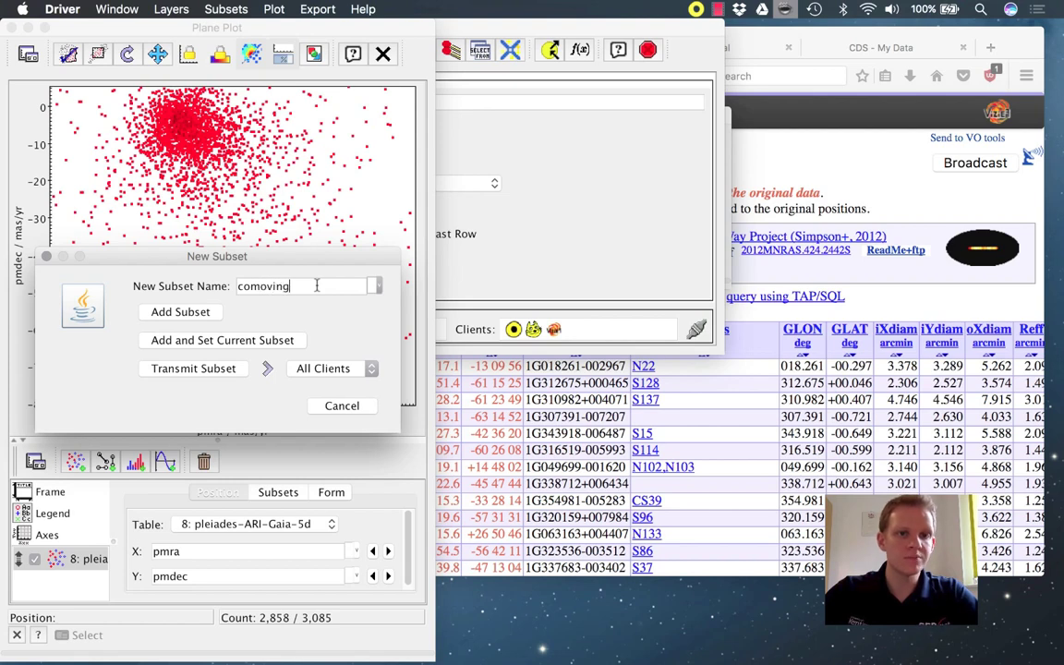
pyautogui.press('Return')
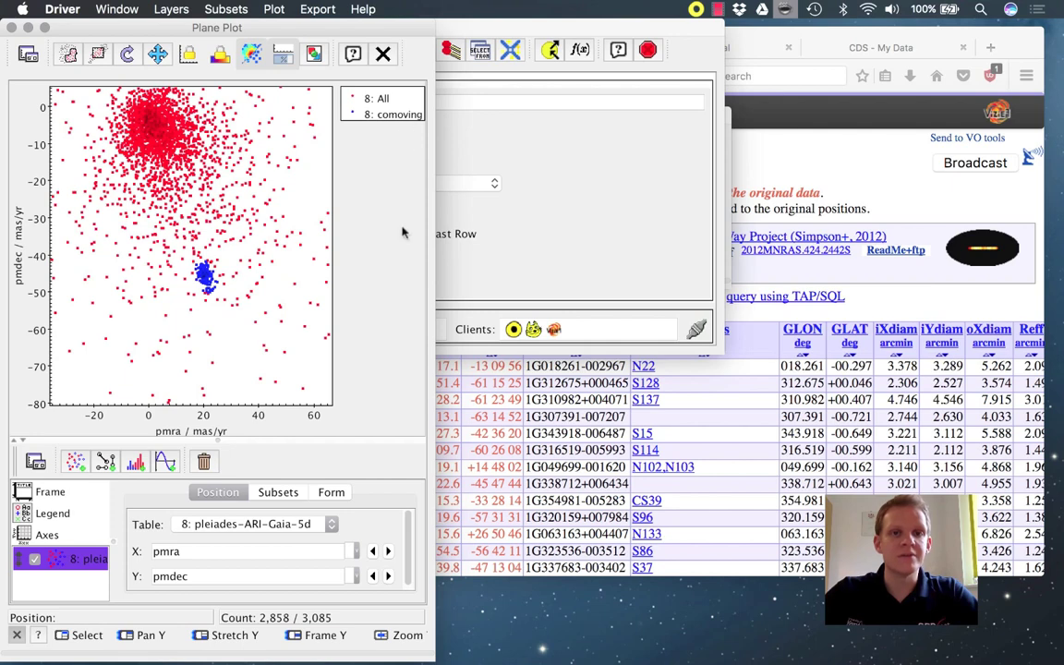
pyautogui.click(12, 29)
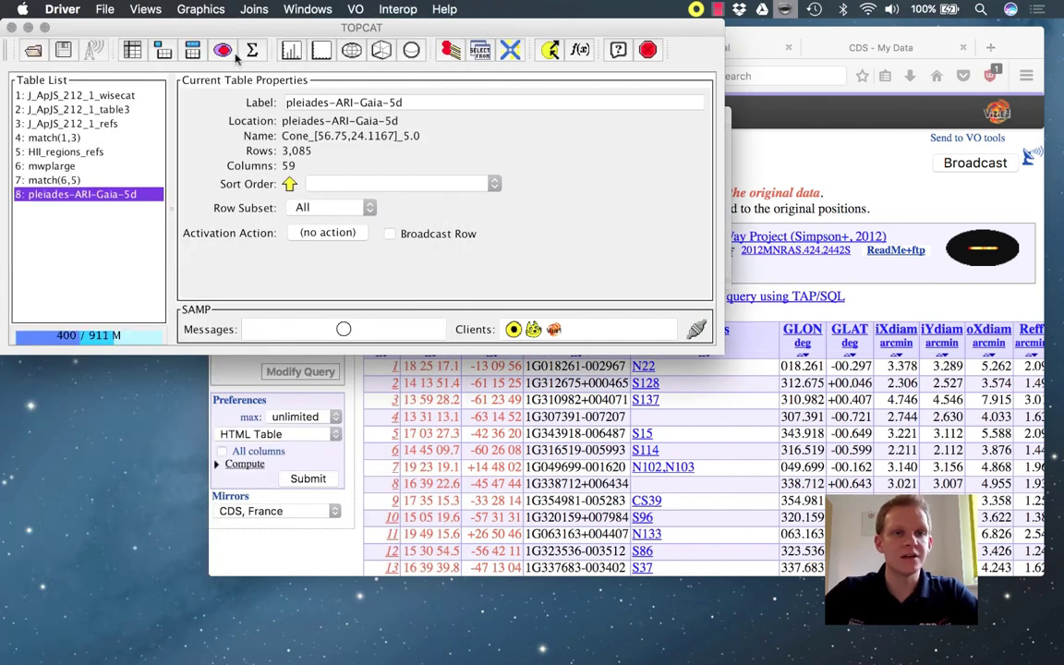
# - Create a histogram of the parallax column for the Pleiades Gaia table
pyautogui.click(290, 52)
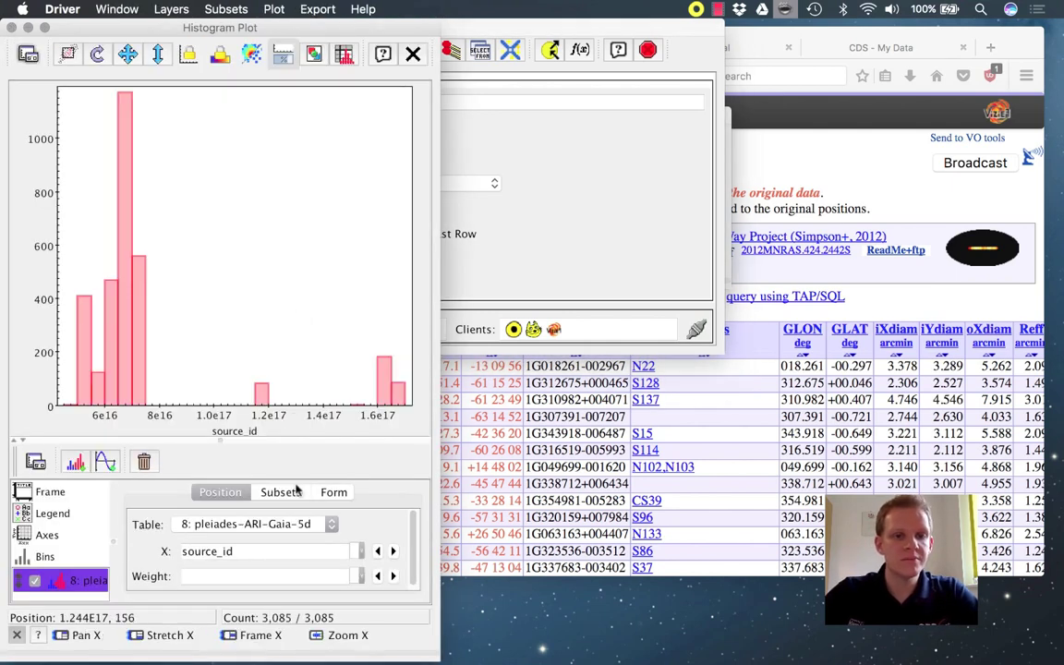
pyautogui.click(352, 552)
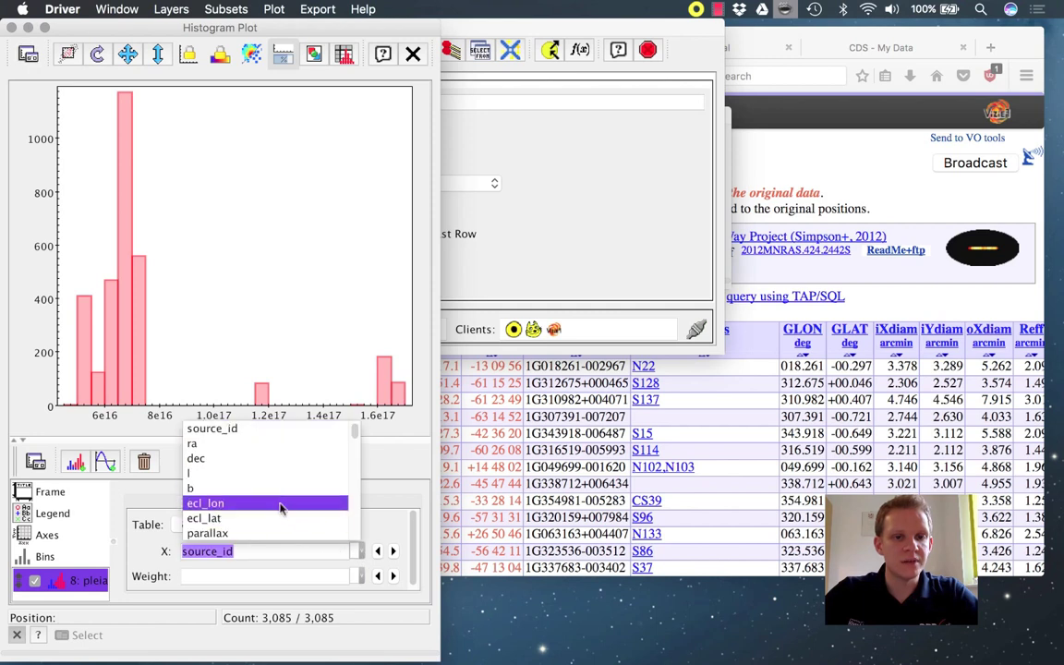
pyautogui.click(274, 533)
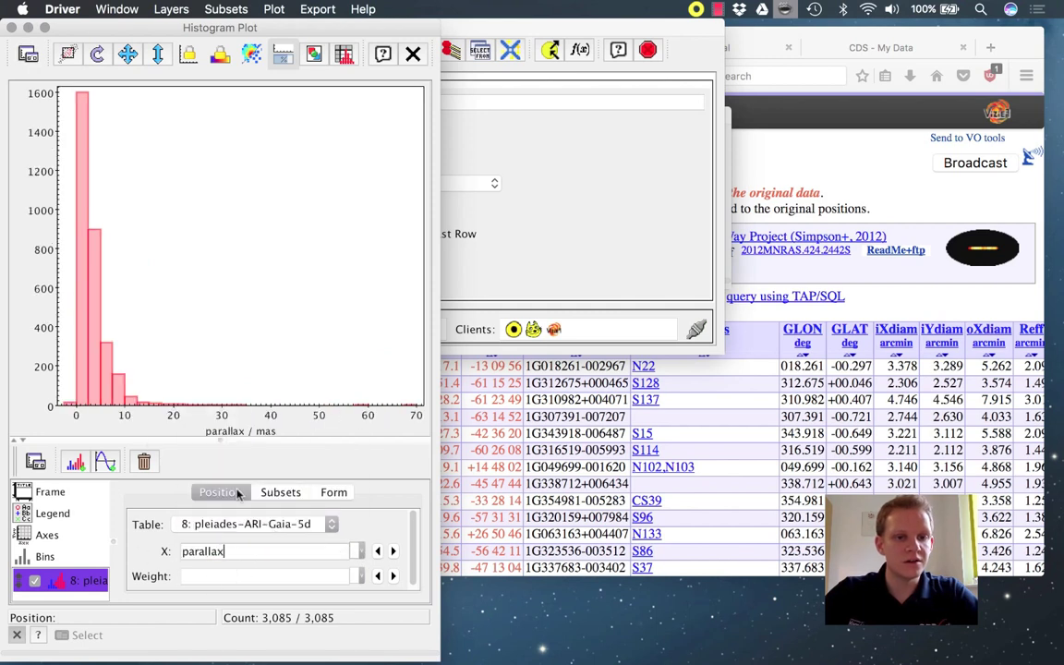
# - Show only the comoving subset in the parallax histogram and rescale the axes to fit it
pyautogui.click(271, 493)
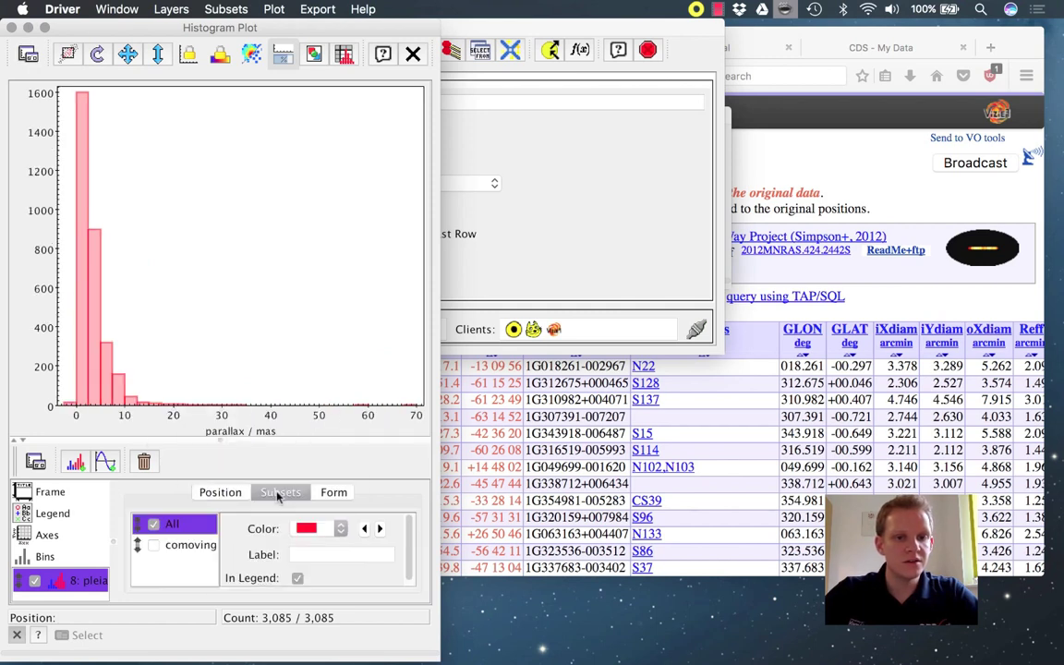
pyautogui.click(154, 546)
pyautogui.click(154, 523)
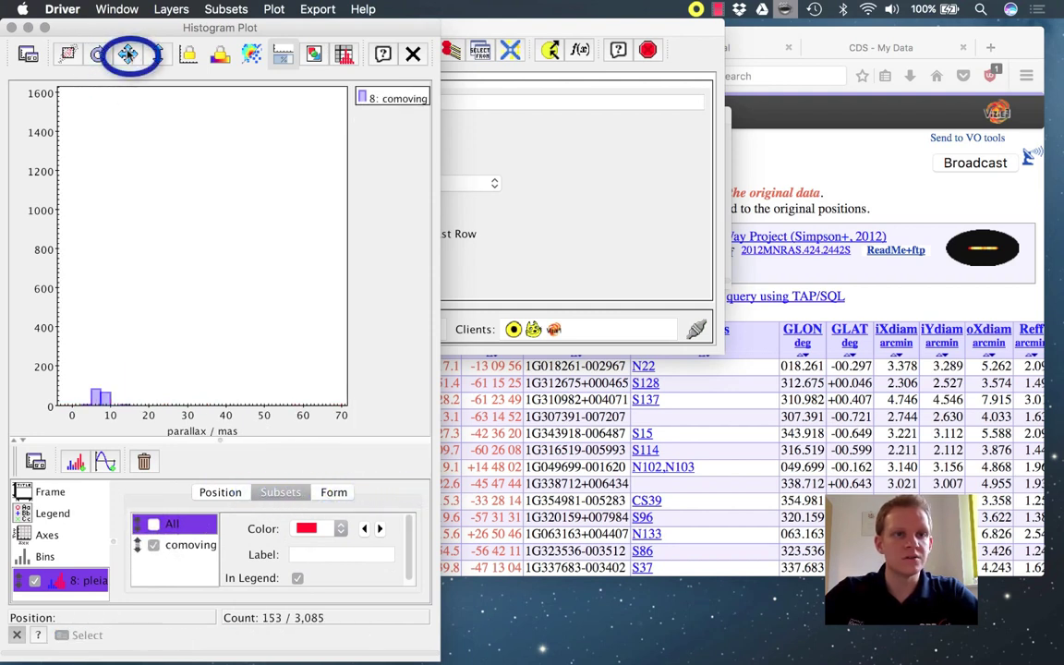
pyautogui.click(128, 53)
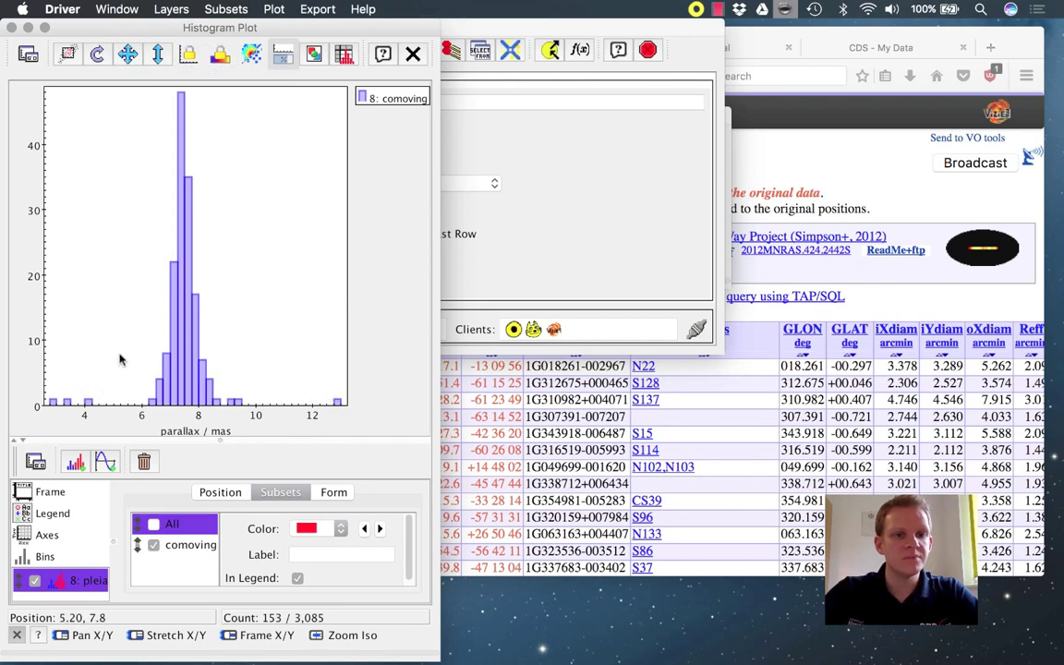
# - Define a row subset named cluster with the expression comoving && parallax < 10 && parallax > 5, and close the histogram after viewing it there
pyautogui.click(494, 30)
pyautogui.click(225, 50)
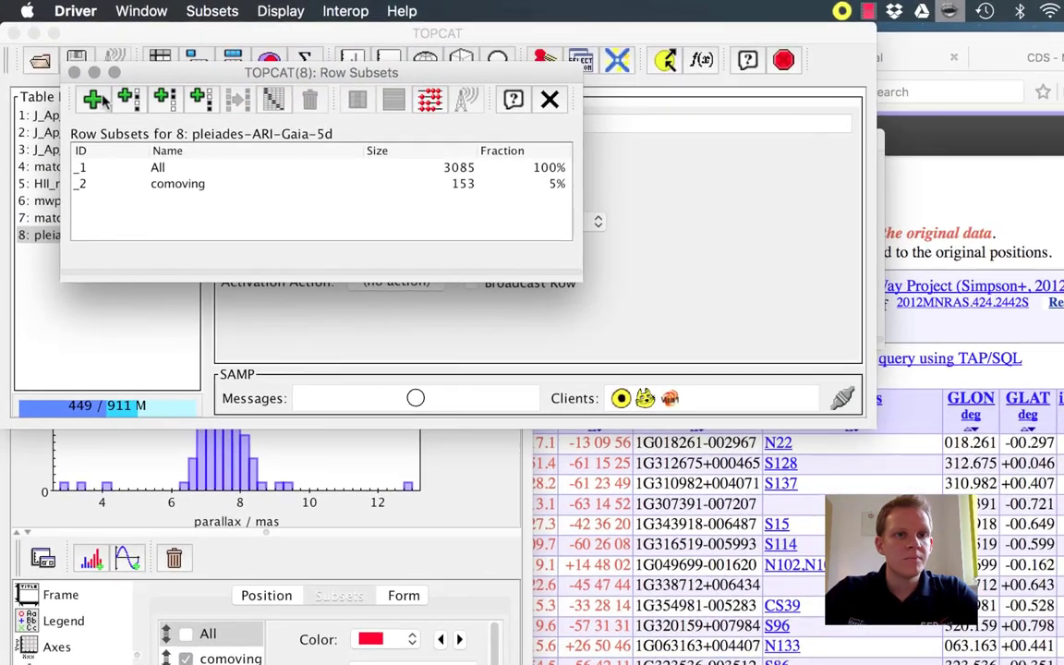
pyautogui.click(77, 82)
pyautogui.write('cluster')
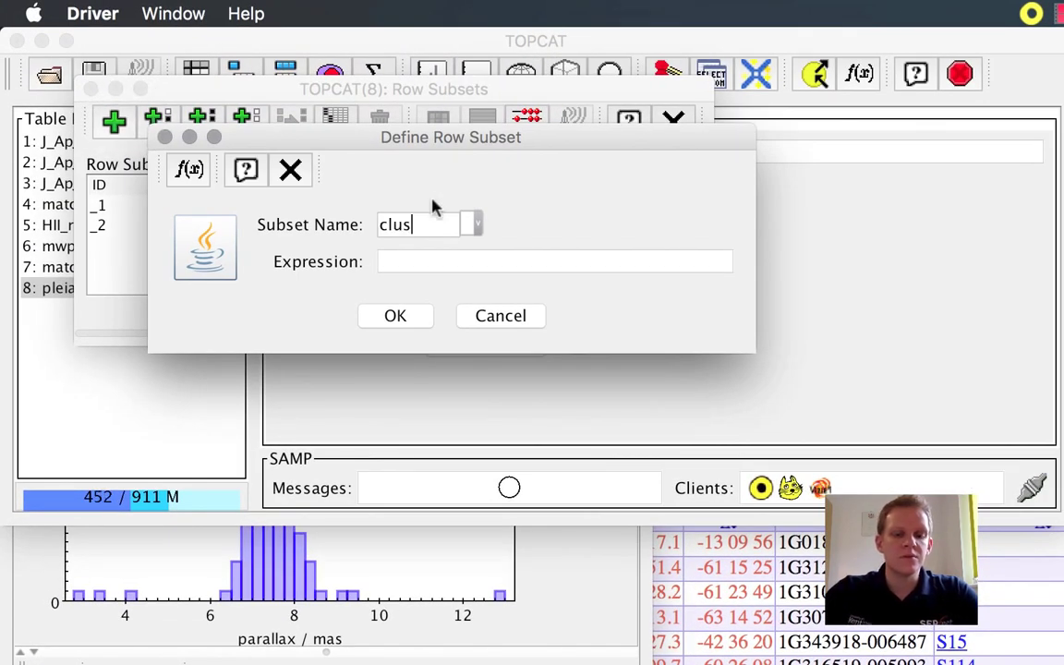
pyautogui.click(427, 265)
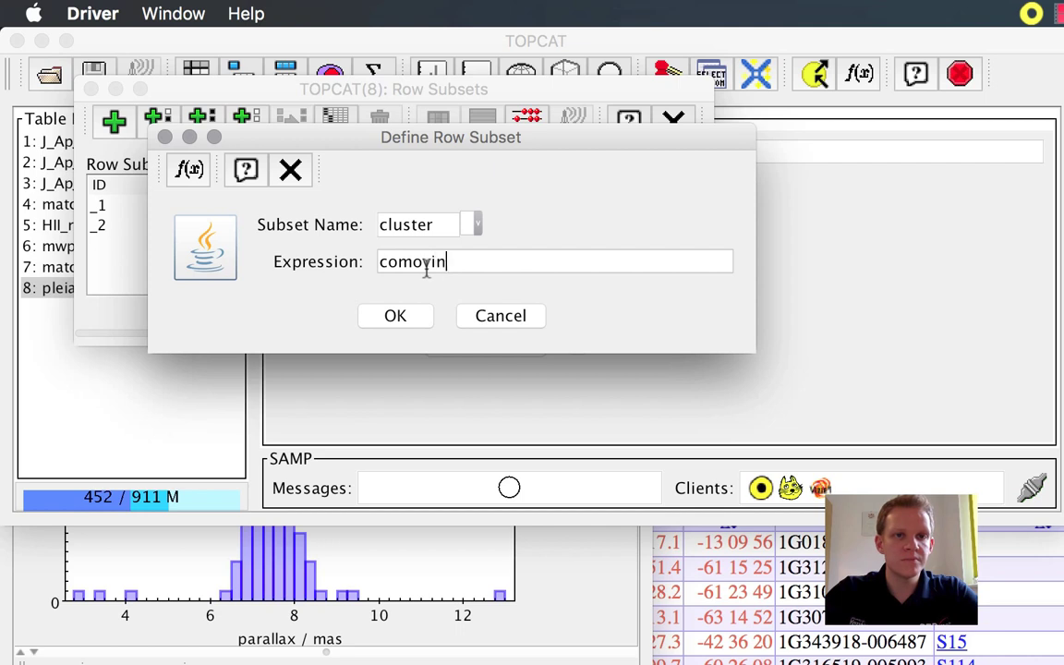
pyautogui.write('comoving && pa')
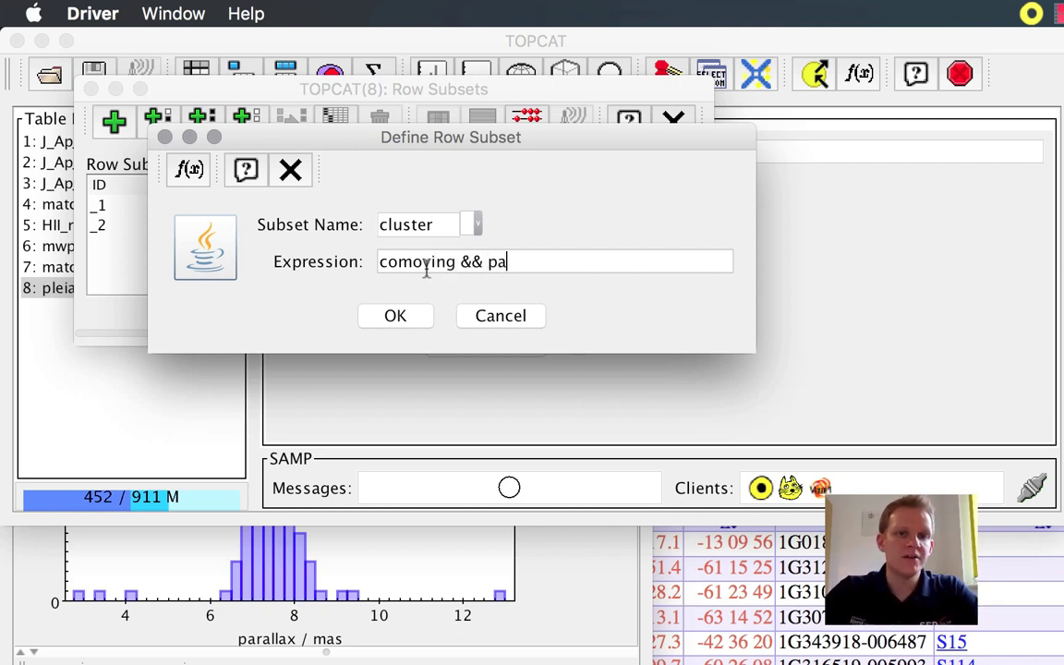
pyautogui.write('rallax < 10')
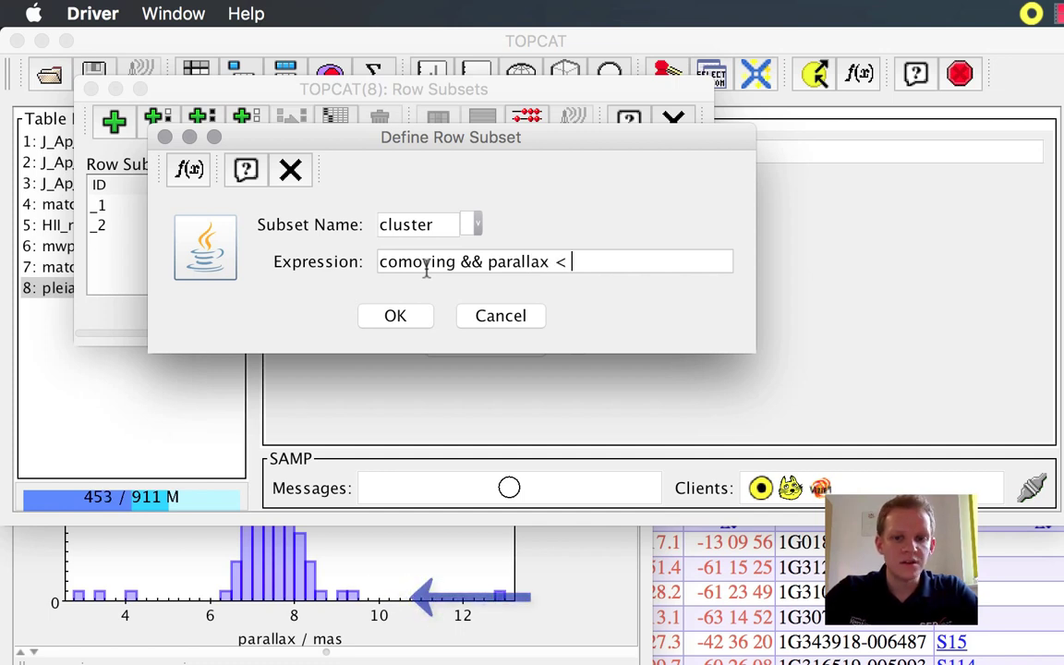
pyautogui.write(' && para')
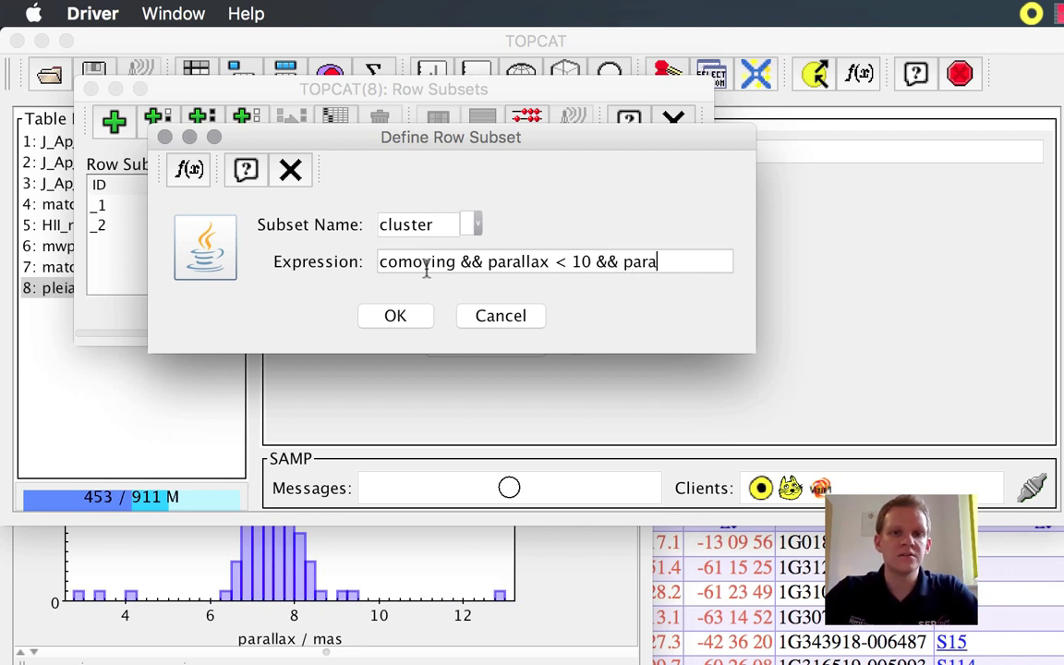
pyautogui.write('llax > 5')
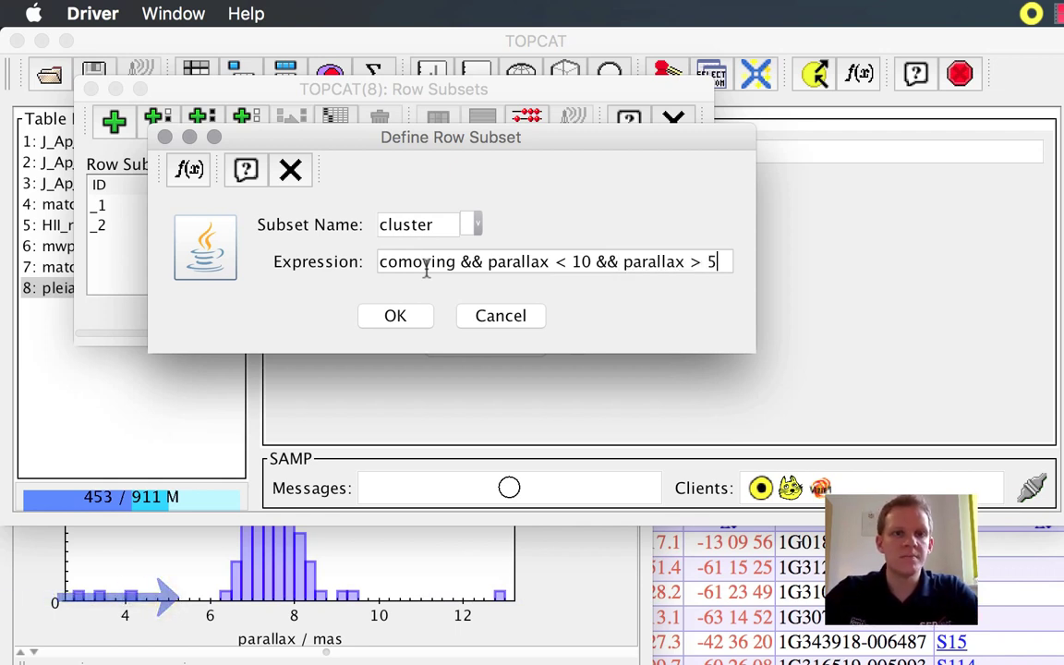
pyautogui.click(404, 315)
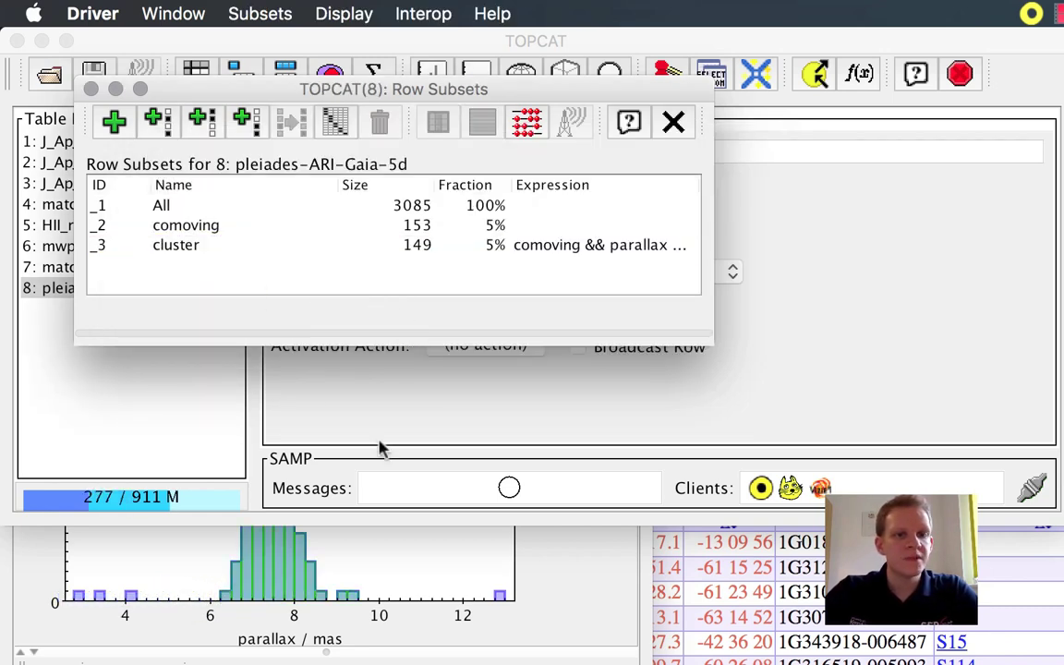
pyautogui.click(507, 527)
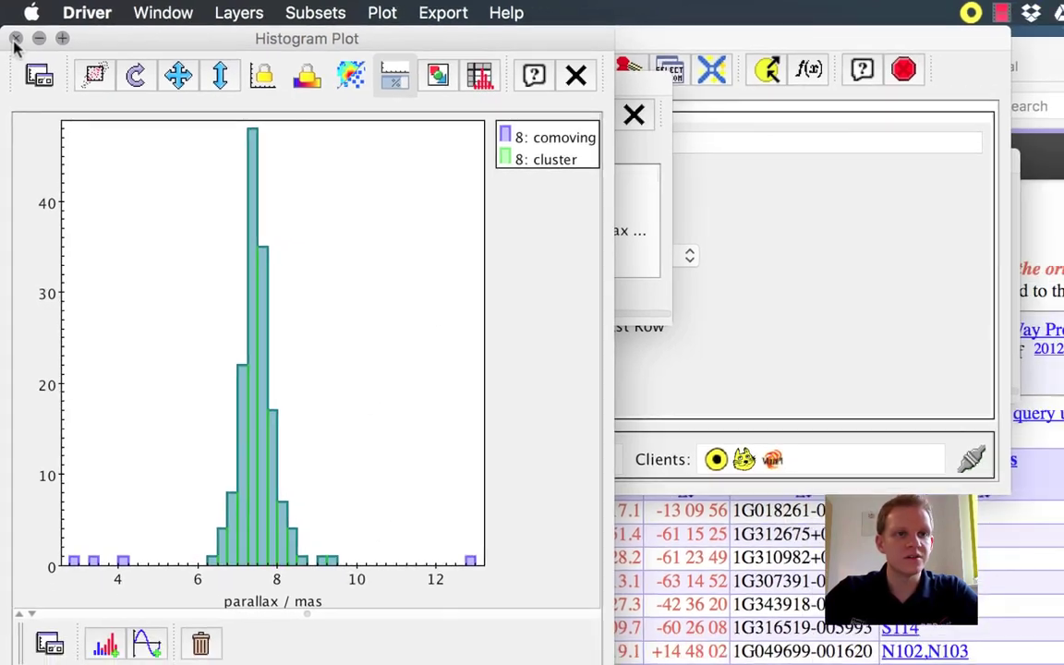
pyautogui.click(15, 39)
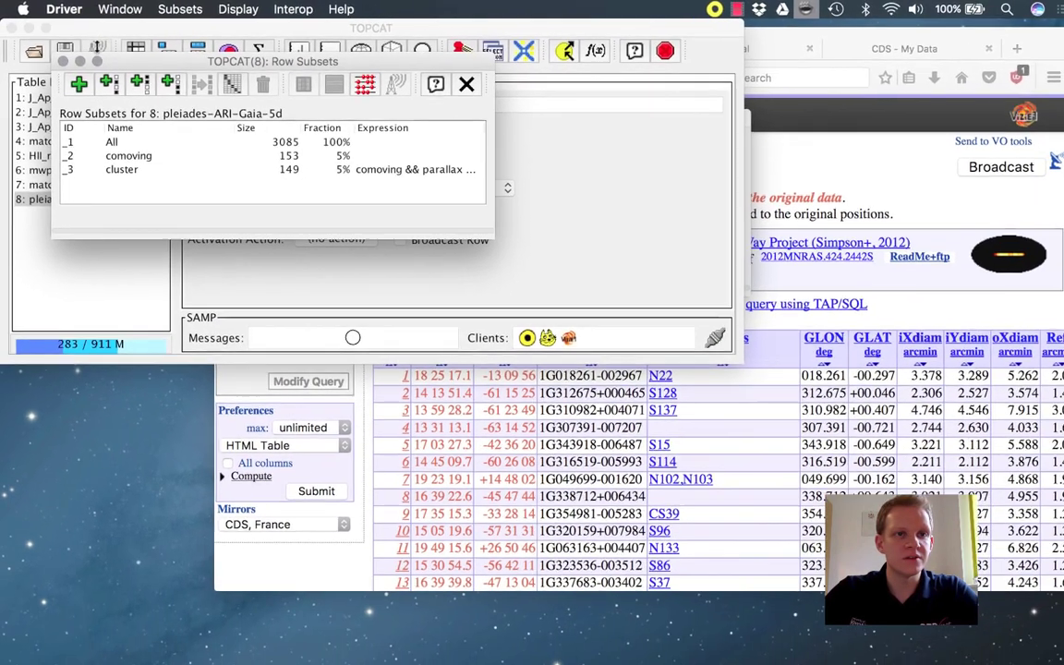
# - Create a sphere plot of the Pleiades Gaia table with ra as longitude, dec as latitude and 1000/parallax as radius
pyautogui.click(147, 30)
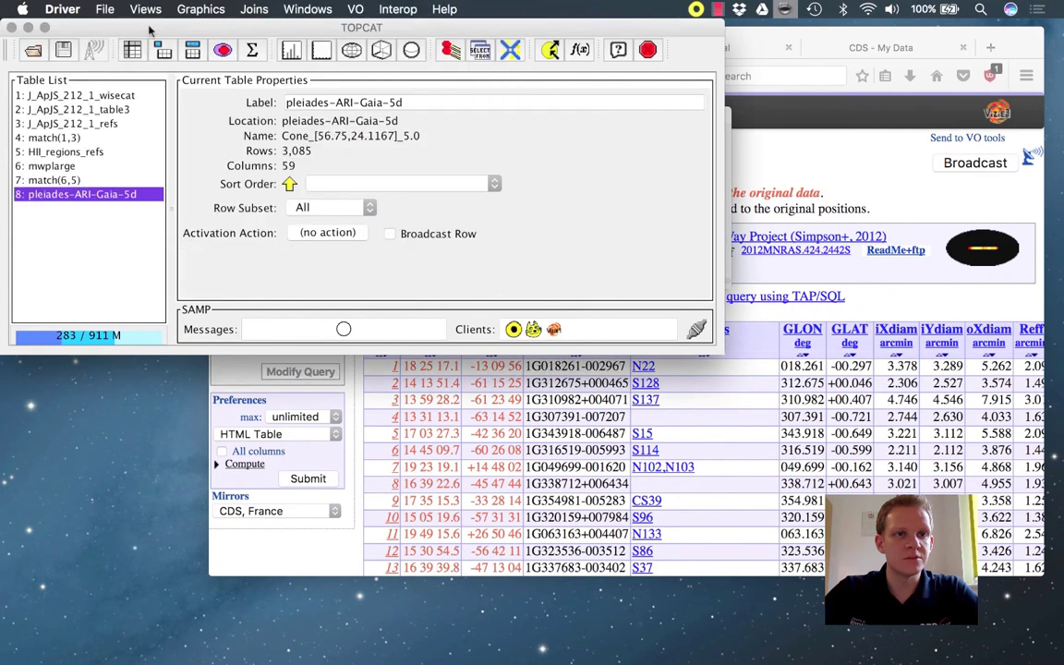
pyautogui.click(411, 51)
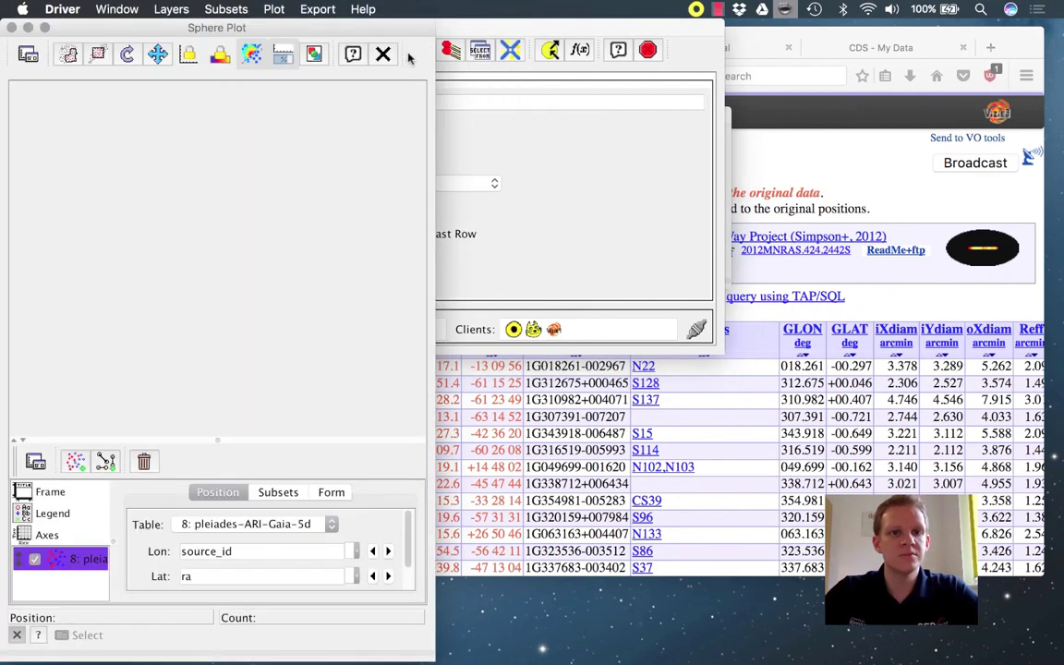
pyautogui.click(346, 554)
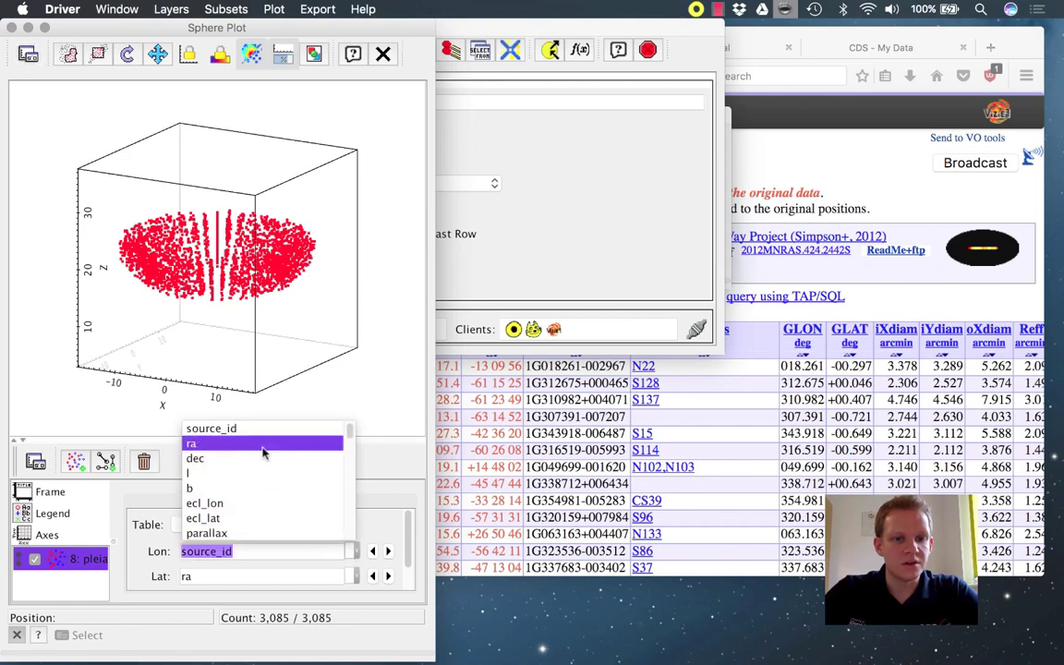
pyautogui.click(263, 444)
pyautogui.click(347, 580)
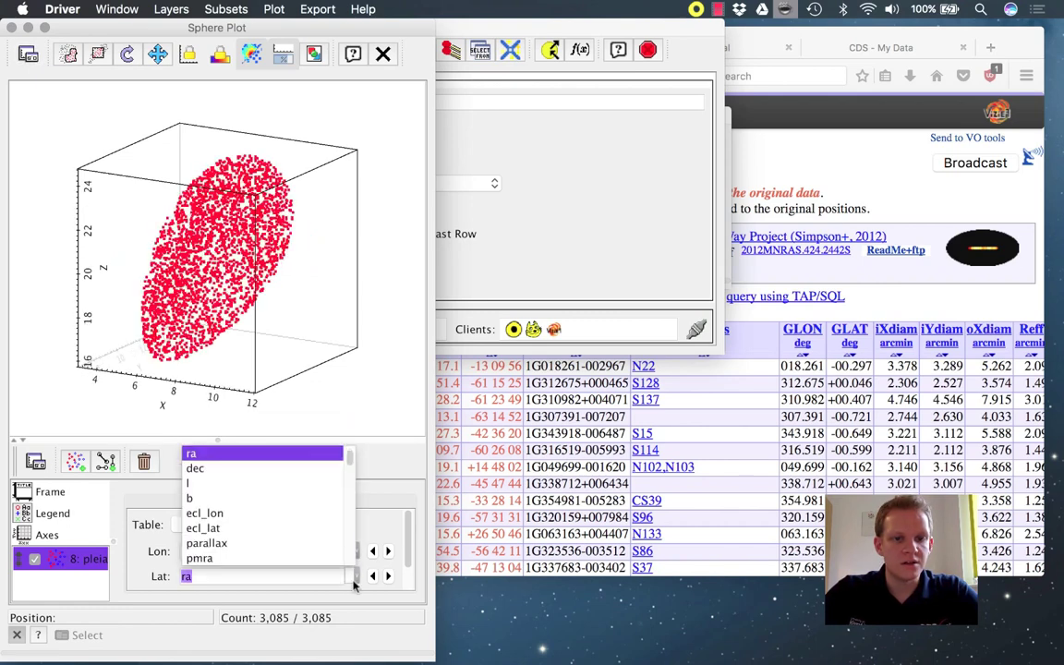
pyautogui.click(266, 468)
pyautogui.scroll(-2, 407, 559)
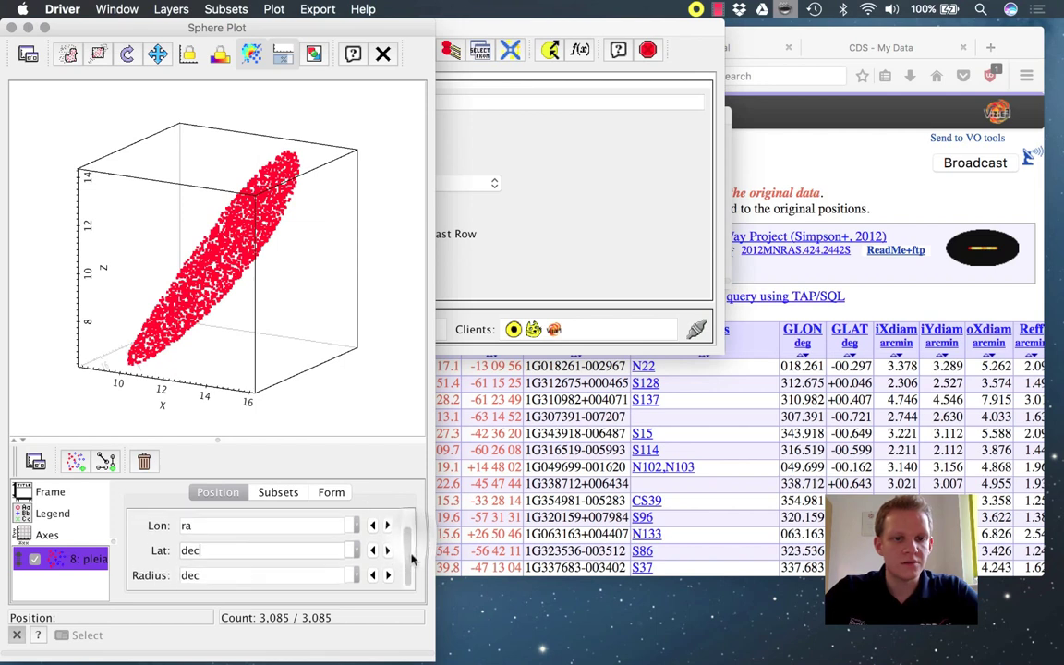
pyautogui.doubleClick(266, 565)
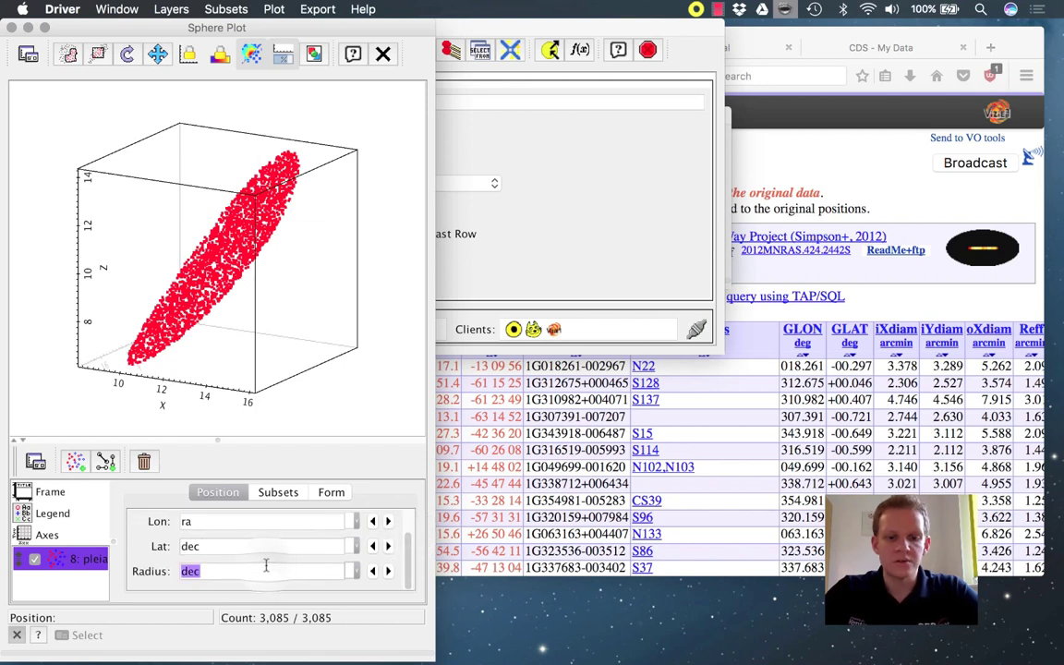
pyautogui.write('1000/parallax')
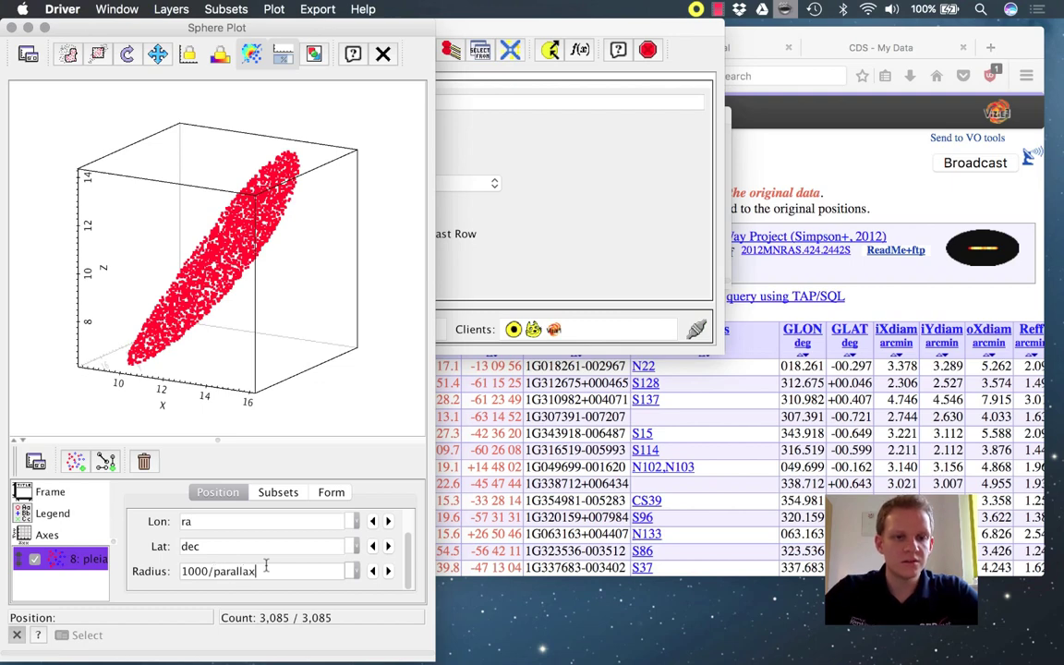
pyautogui.press('Return')
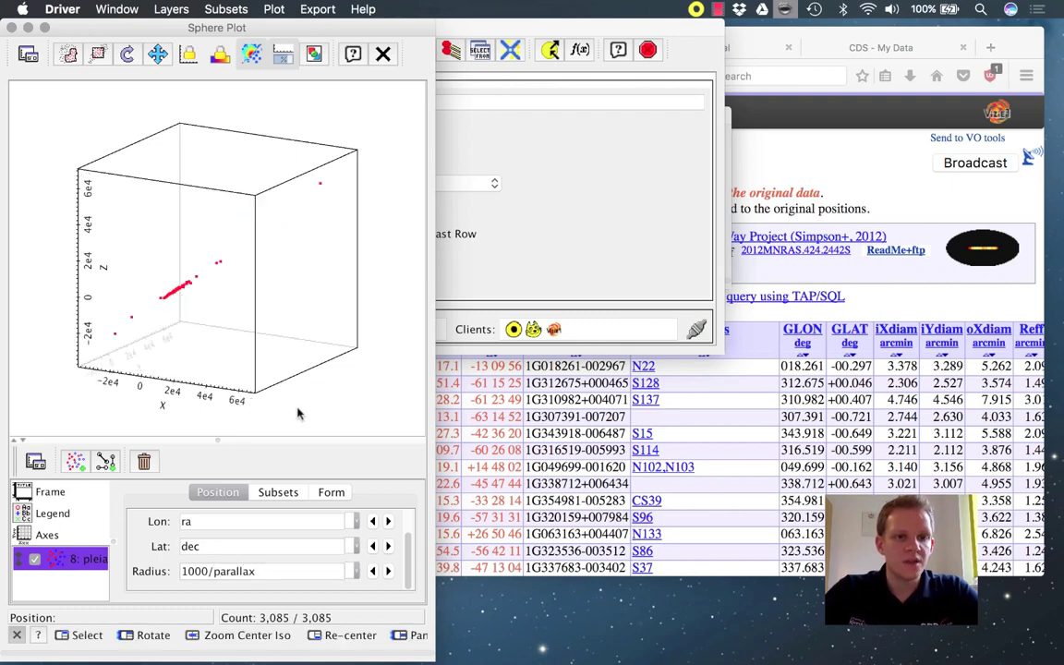
# - Show only the cluster subset in the sphere plot and rescale the axes to fit its stars
pyautogui.moveTo(272, 349); pyautogui.dragTo(316, 352)
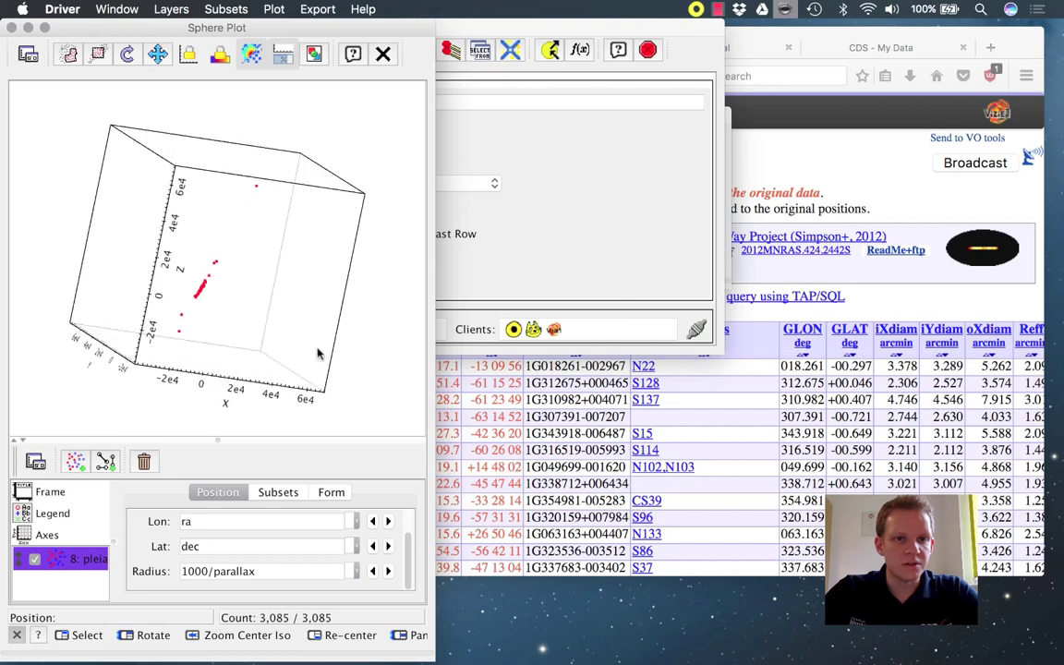
pyautogui.click(277, 492)
pyautogui.click(153, 565)
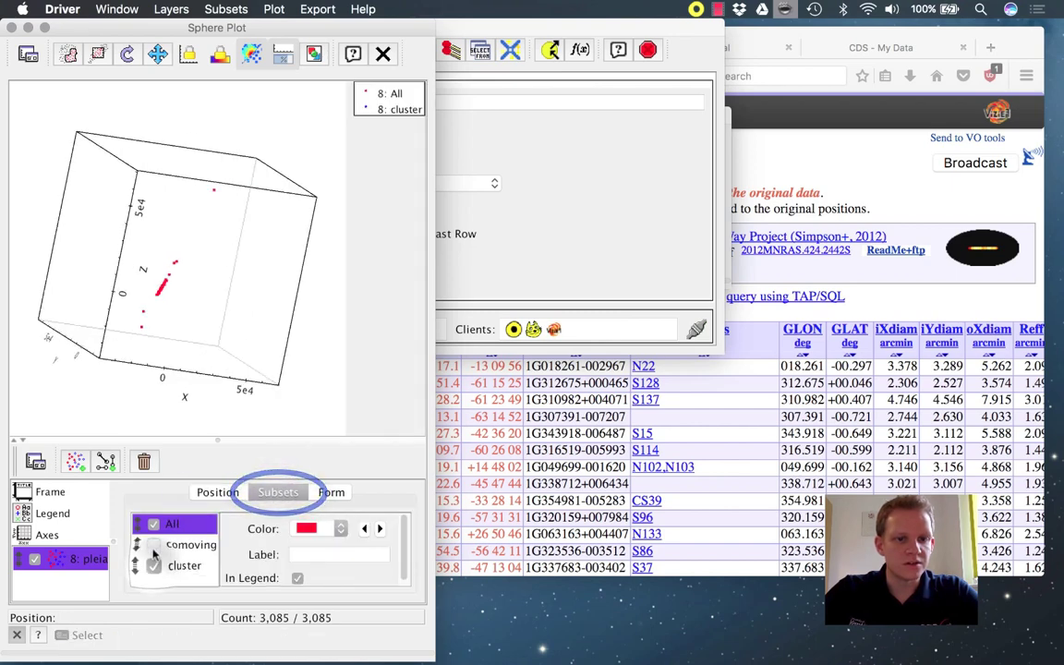
pyautogui.click(153, 524)
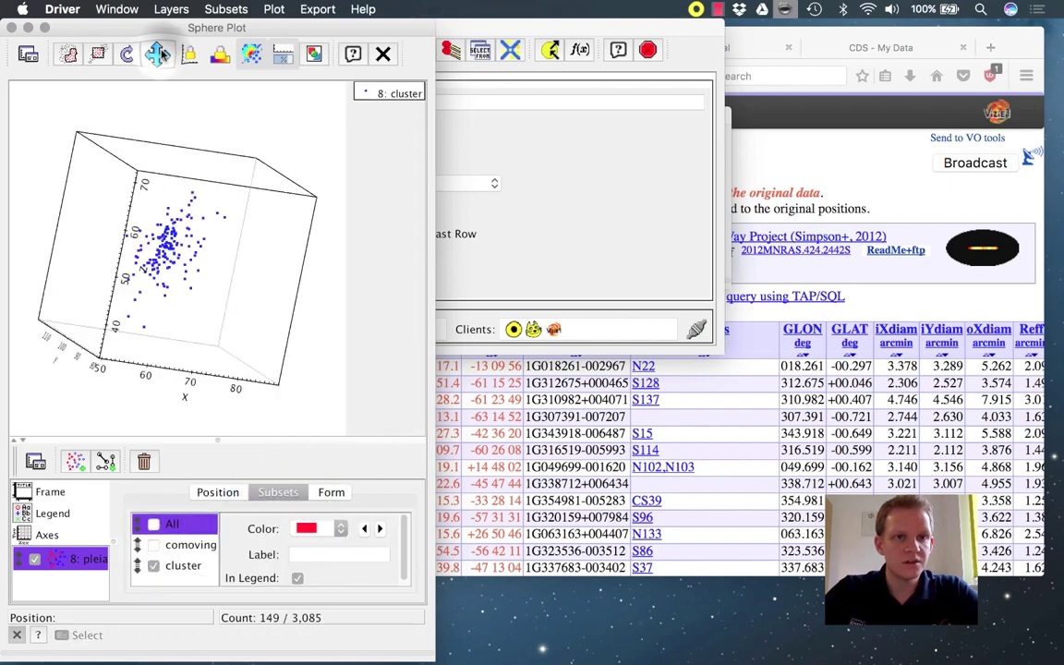
pyautogui.moveTo(235, 304); pyautogui.dragTo(169, 294)
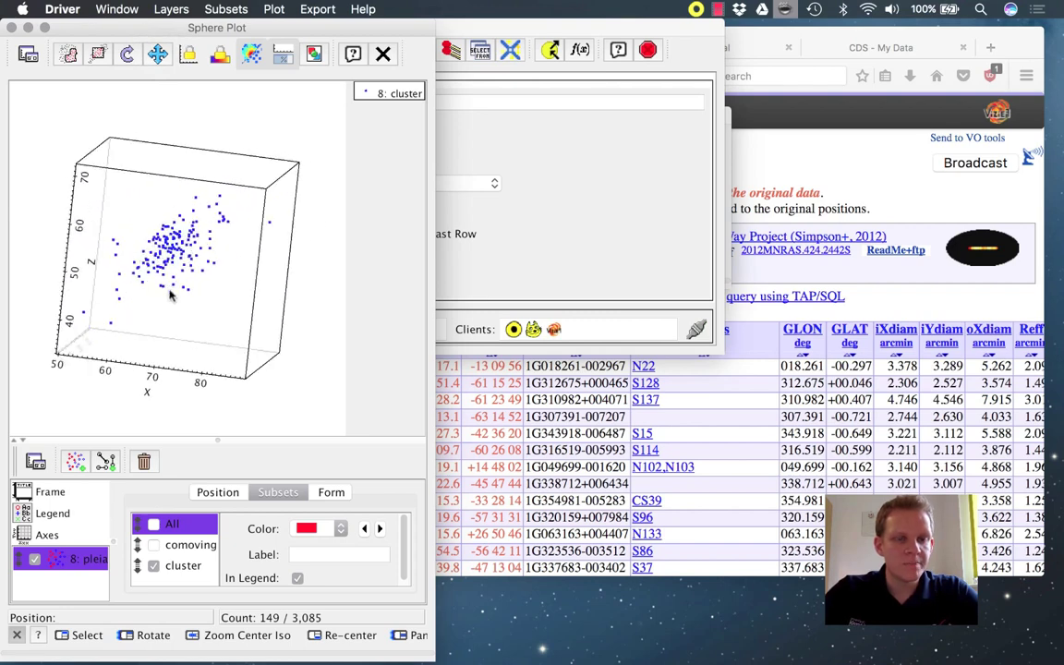
# - Show the All subset again alongside cluster in the sphere plot and compare their 3D distribution from another angle
pyautogui.click(153, 524)
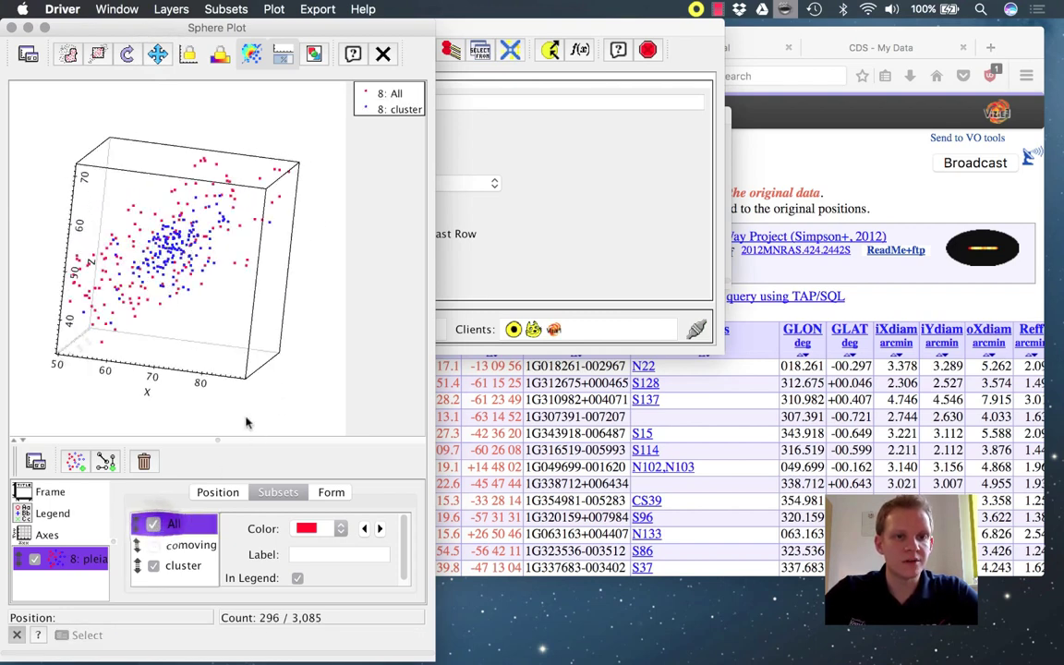
pyautogui.moveTo(203, 296); pyautogui.dragTo(310, 238)
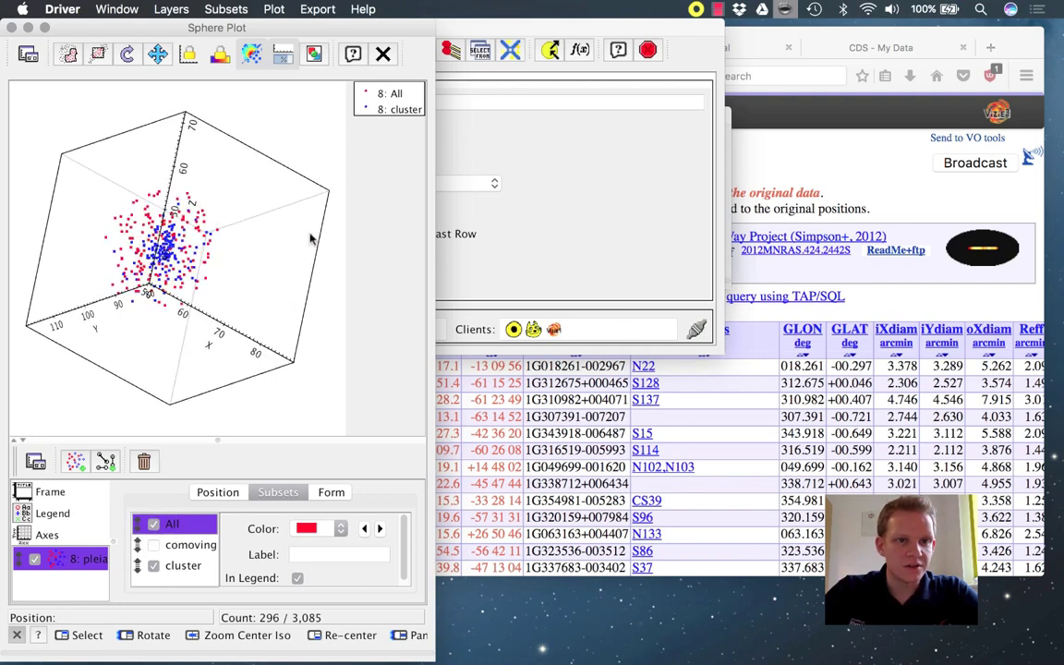
# - Close the sphere plot after rotating it once more, and open a sky plot of the Pleiades Gaia table
pyautogui.moveTo(220, 248); pyautogui.dragTo(127, 334)
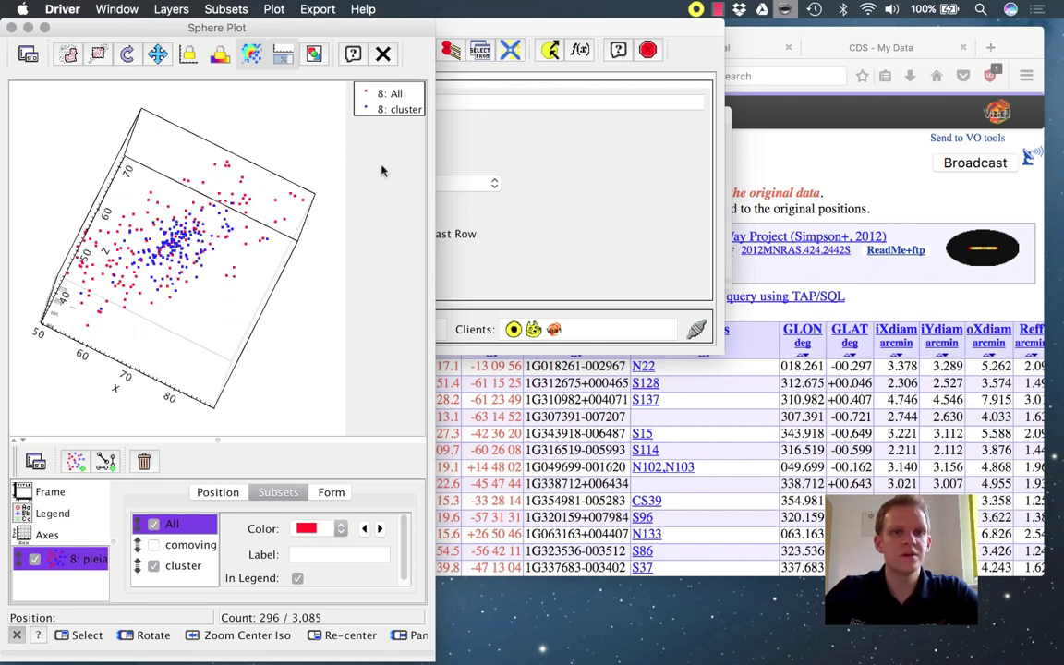
pyautogui.click(11, 28)
pyautogui.click(319, 46)
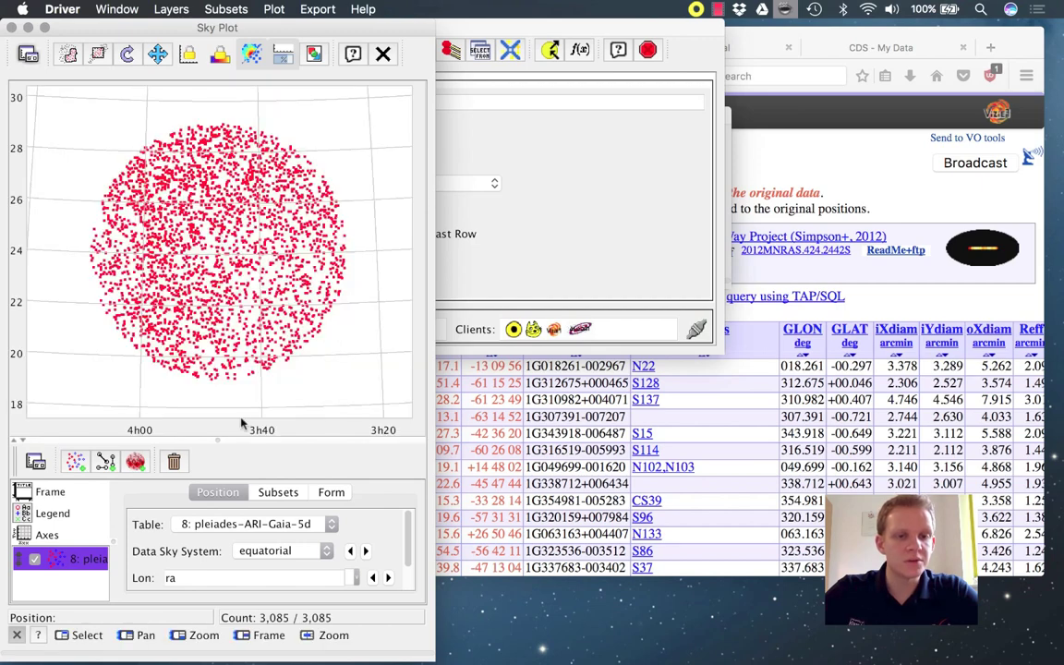
# - Add a SkyVector form to the sky plot and detach the layer controls into an enlarged window beside the plot
pyautogui.click(330, 494)
pyautogui.click(236, 525)
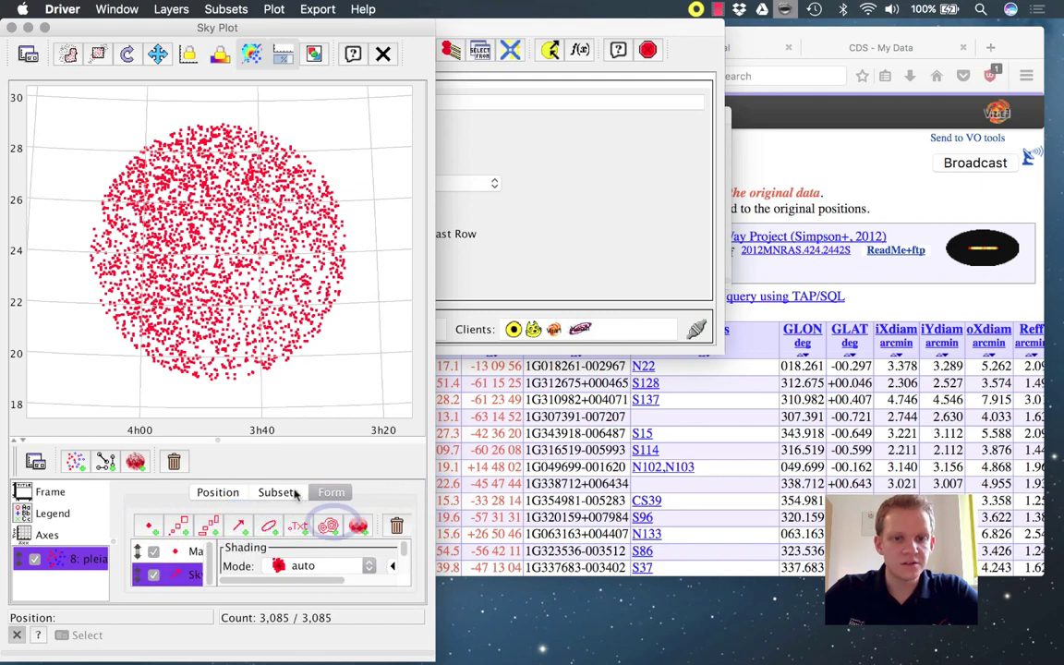
pyautogui.click(33, 459)
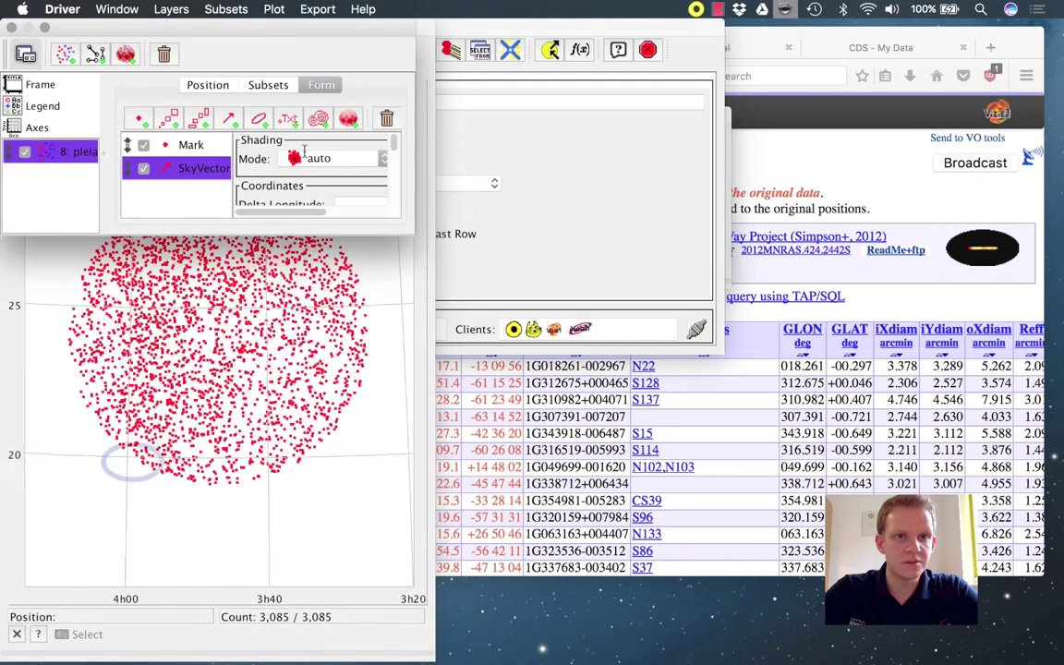
pyautogui.moveTo(415, 231); pyautogui.dragTo(614, 360)
pyautogui.moveTo(220, 41); pyautogui.dragTo(640, 44)
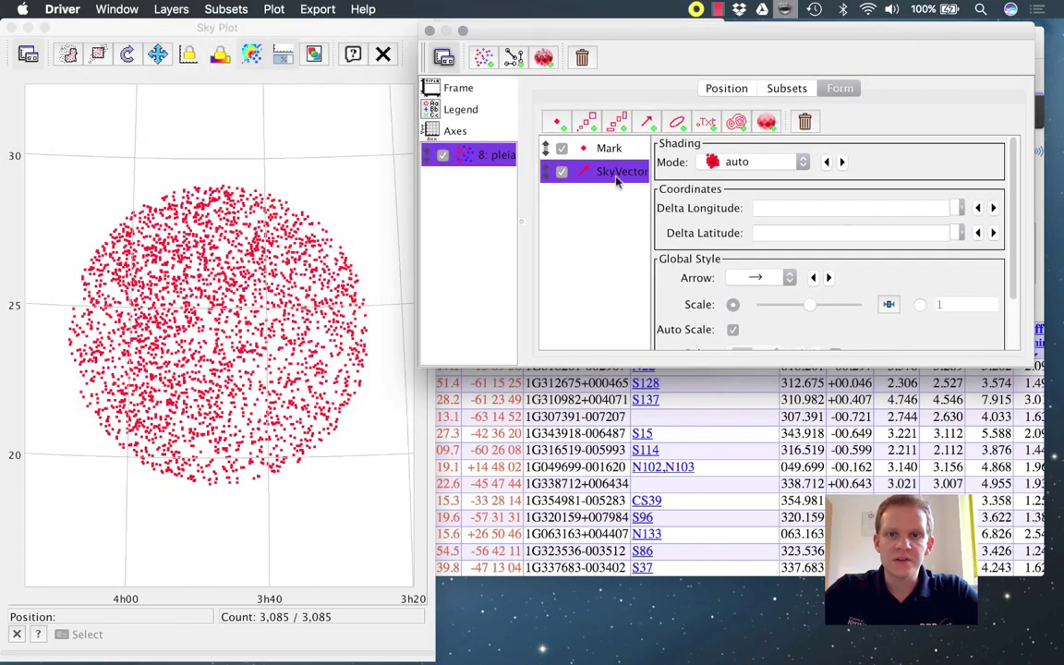
# - Set the sky vectors' Delta Longitude to pmra and Delta Latitude to pmdec
pyautogui.click(958, 208)
pyautogui.scroll(-2, 842, 297)
pyautogui.click(822, 312)
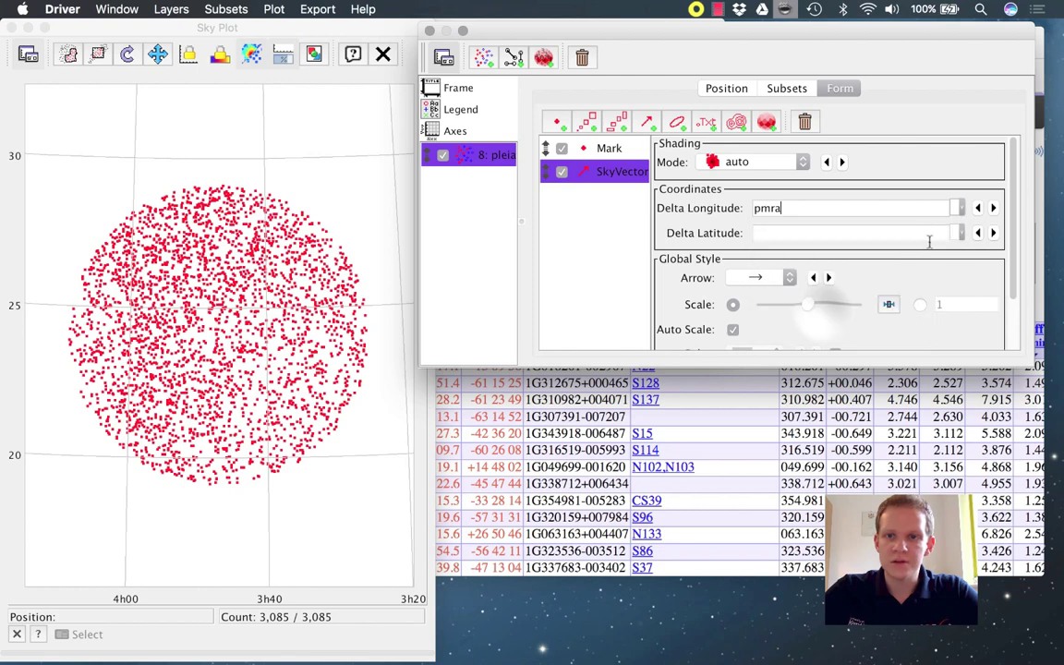
pyautogui.click(960, 232)
pyautogui.scroll(-2, 869, 295)
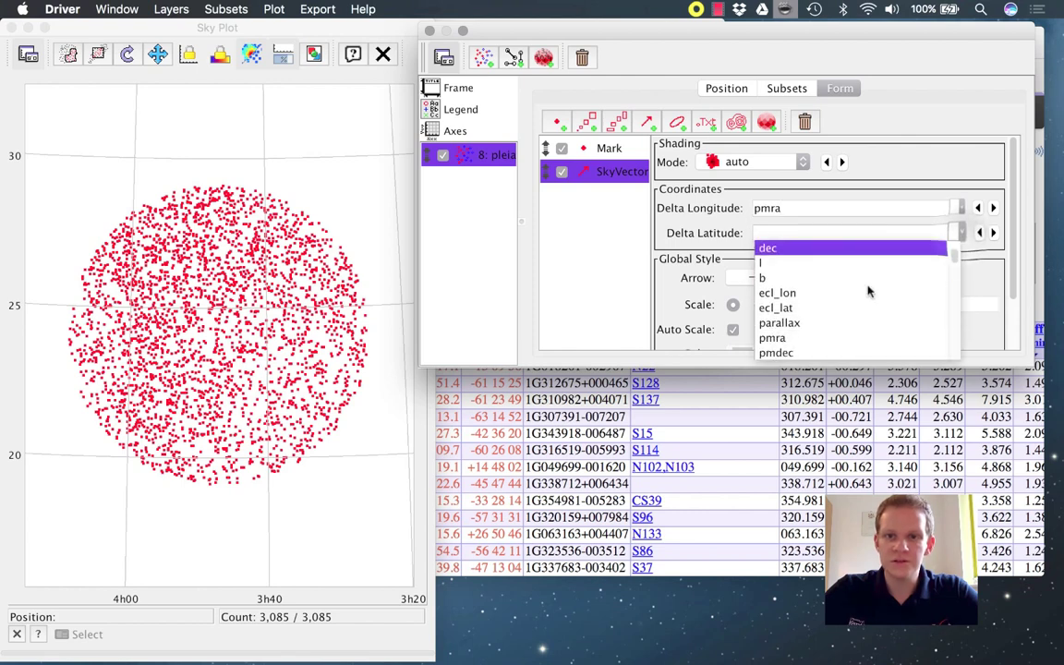
pyautogui.click(818, 353)
# - Show the cluster subset alongside All in the sky plot and inspect its proper-motion vectors up close
pyautogui.click(786, 88)
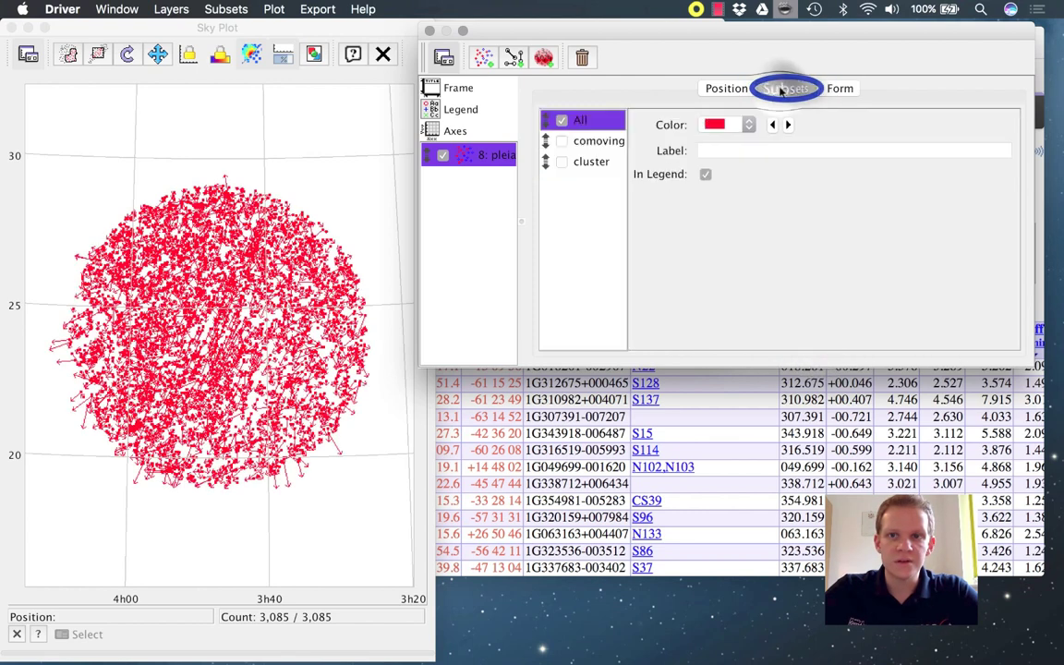
pyautogui.click(562, 162)
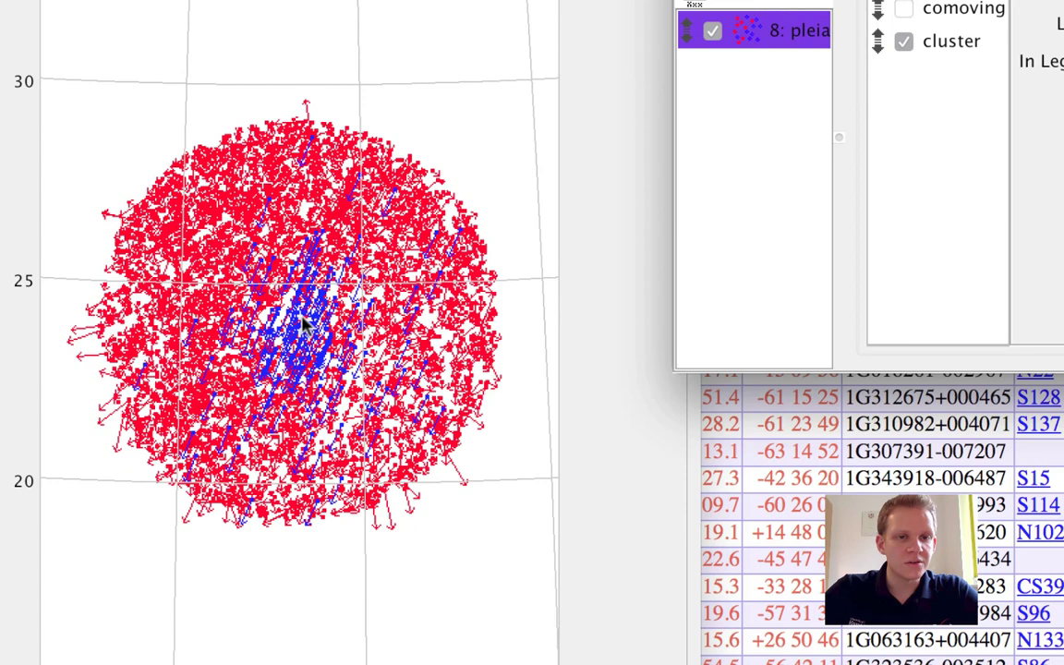
pyautogui.scroll(3, 309, 355)
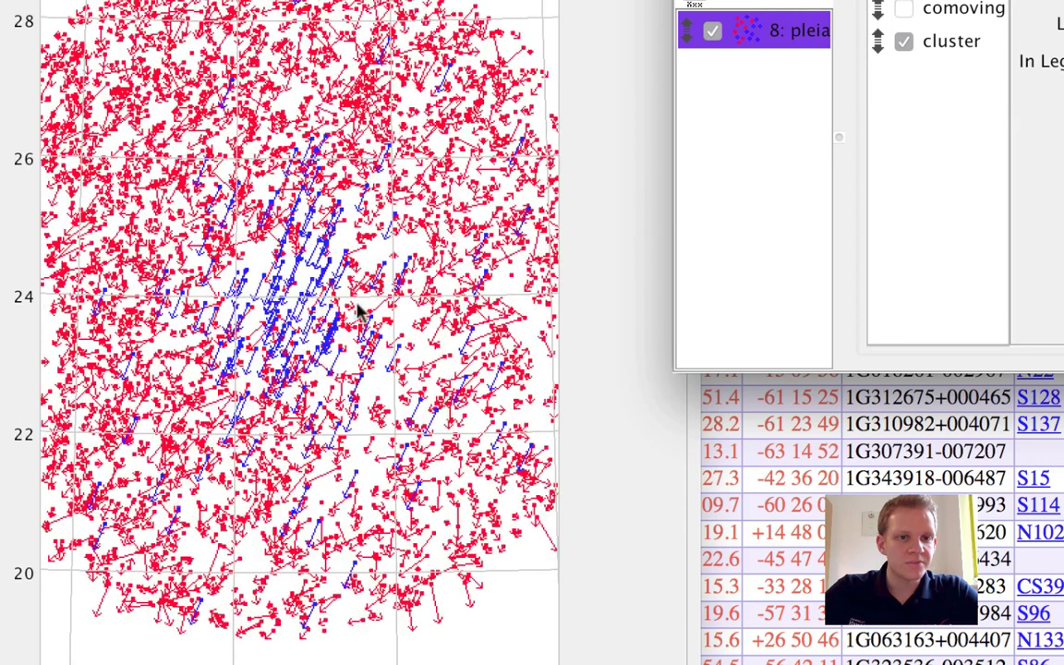
pyautogui.scroll(3, 301, 277)
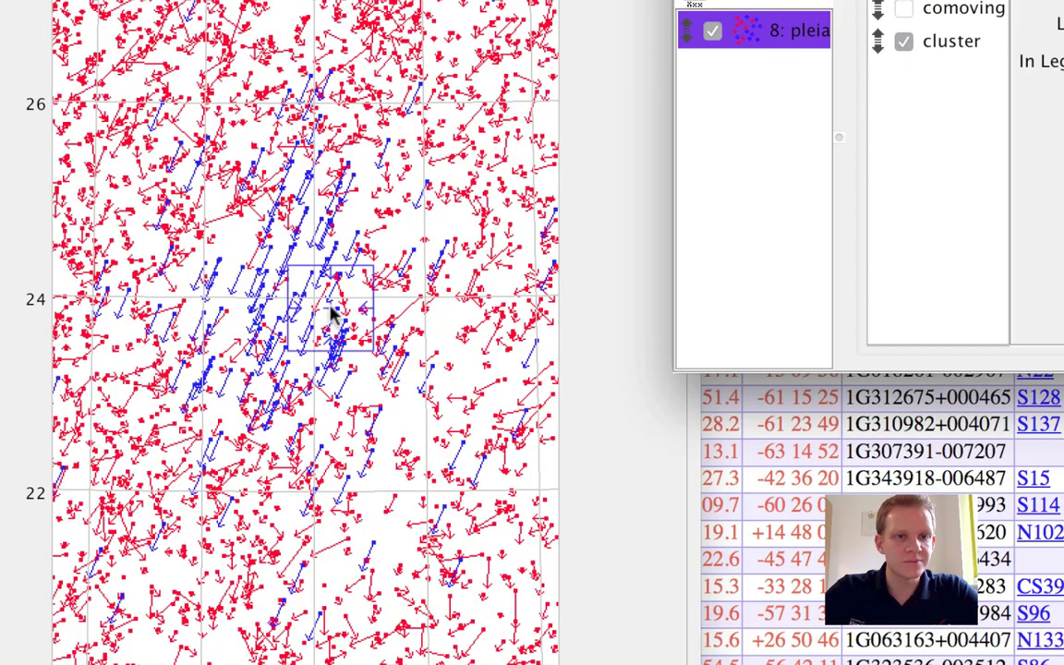
pyautogui.scroll(-5, 305, 318)
pyautogui.scroll(-3, 273, 343)
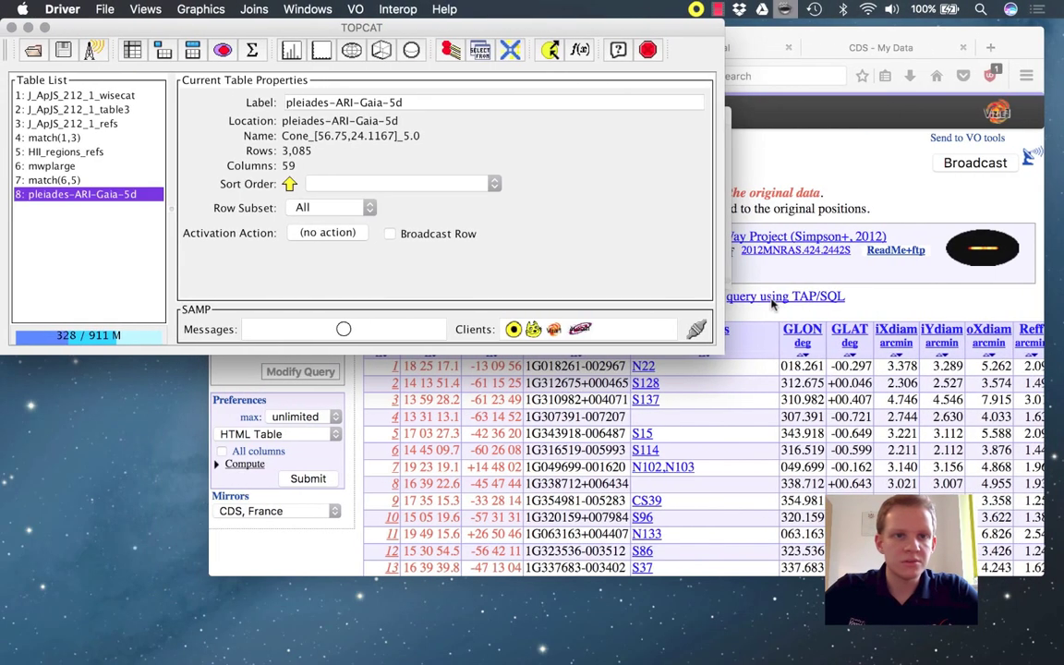
# - Broadcast the full pleiades-ARI-Gaia-5d table, switch to Aladin and centre the sky view on its sources
pyautogui.click(96, 52)
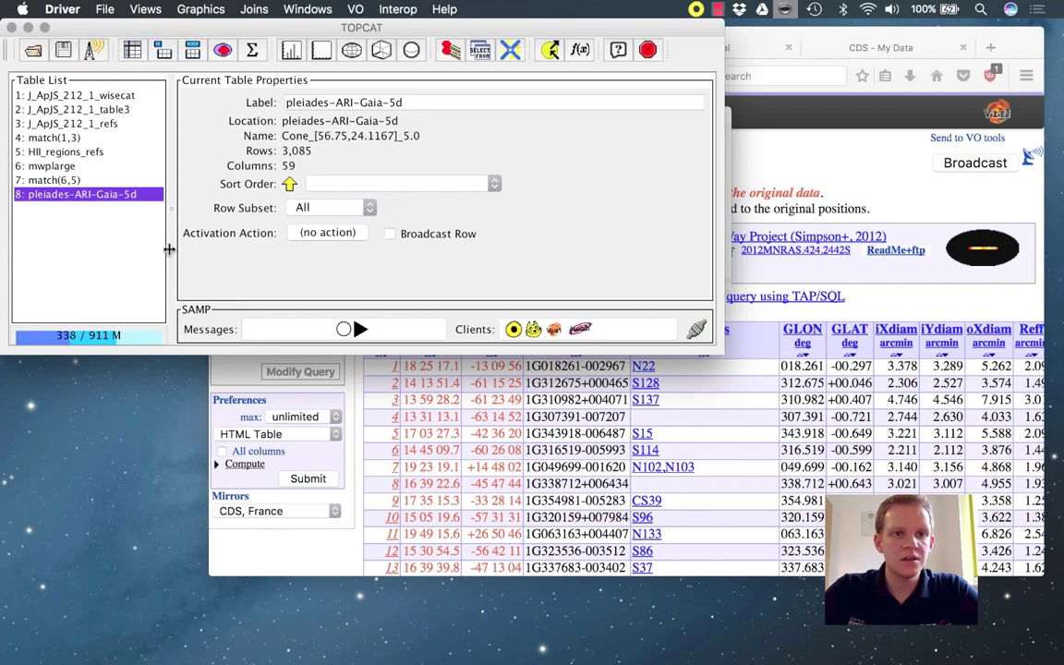
pyautogui.hotkey('ctrl', 'Right')
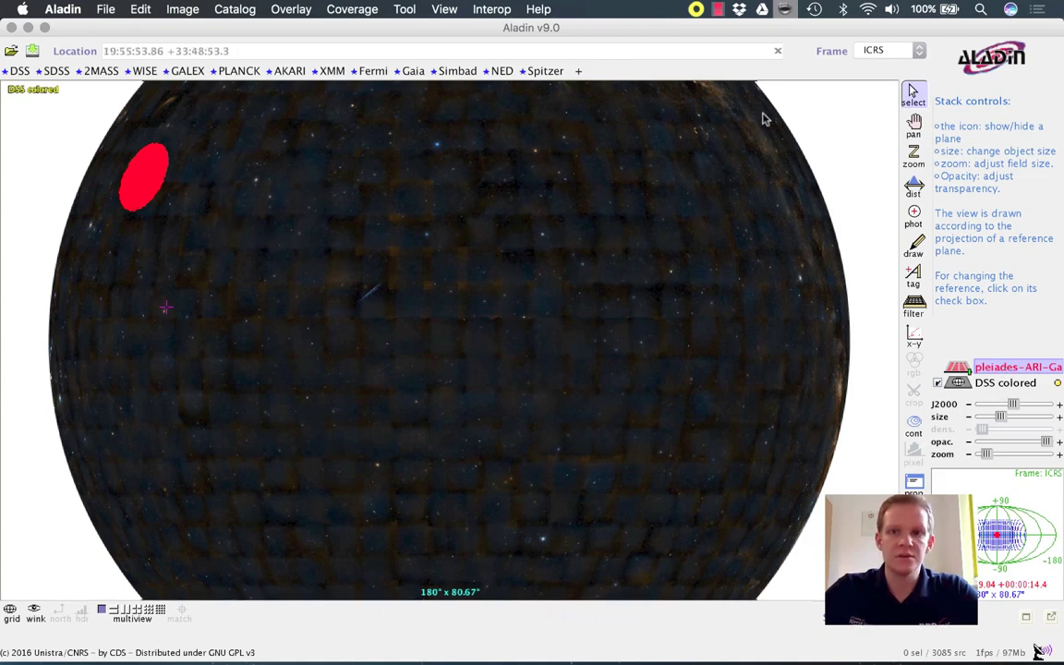
pyautogui.moveTo(202, 197); pyautogui.dragTo(485, 306)
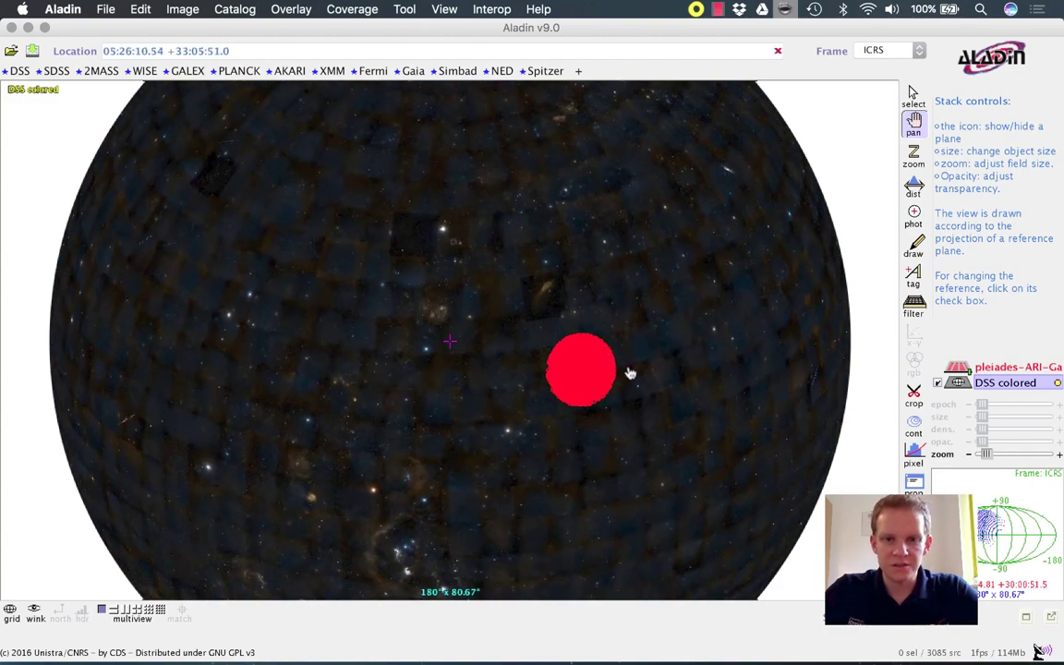
pyautogui.scroll(5, 641, 399)
pyautogui.moveTo(673, 420); pyautogui.dragTo(458, 363)
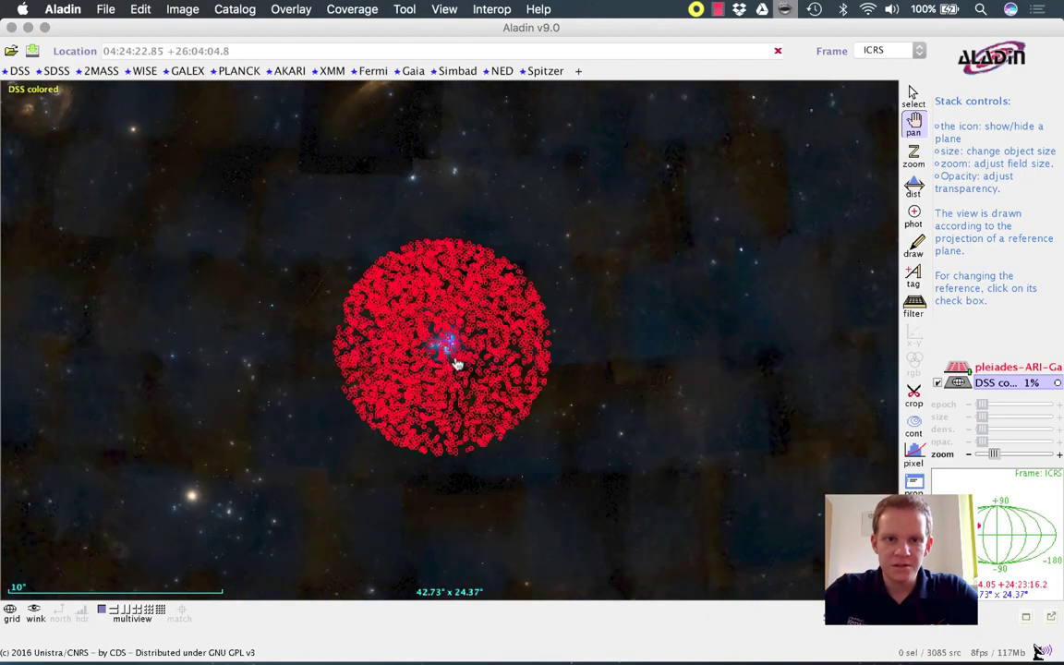
# - Back in TOPCAT, set the table's row subset to cluster, broadcast it, and examine the cluster stars over the sky image in Aladin
pyautogui.hotkey('ctrl', 'Left')
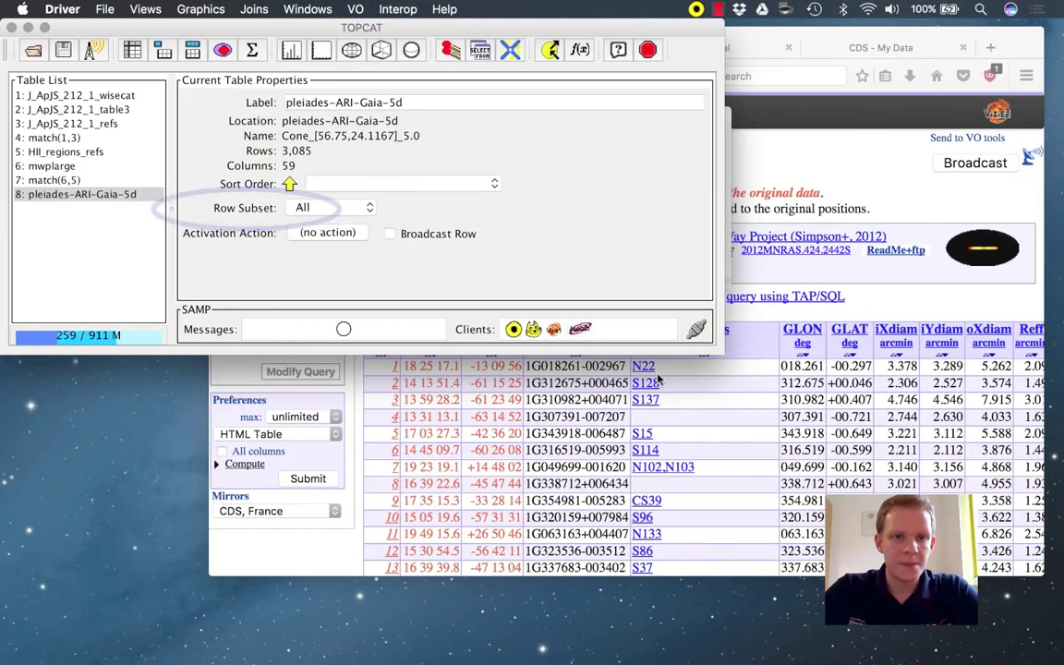
pyautogui.click(365, 205)
pyautogui.click(333, 238)
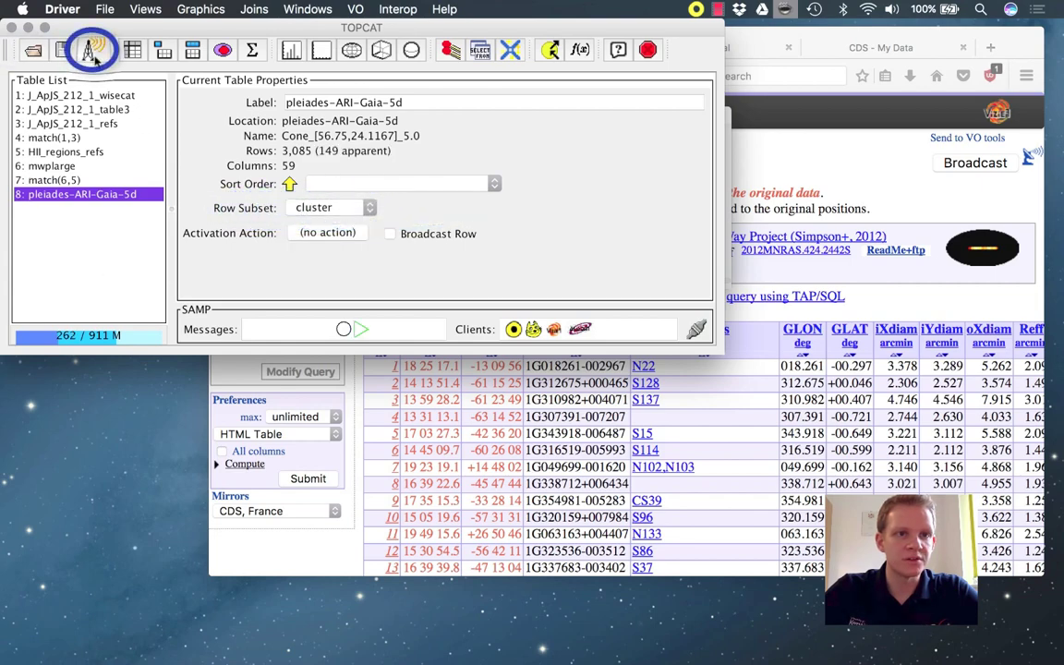
pyautogui.hotkey('ctrl', 'Right')
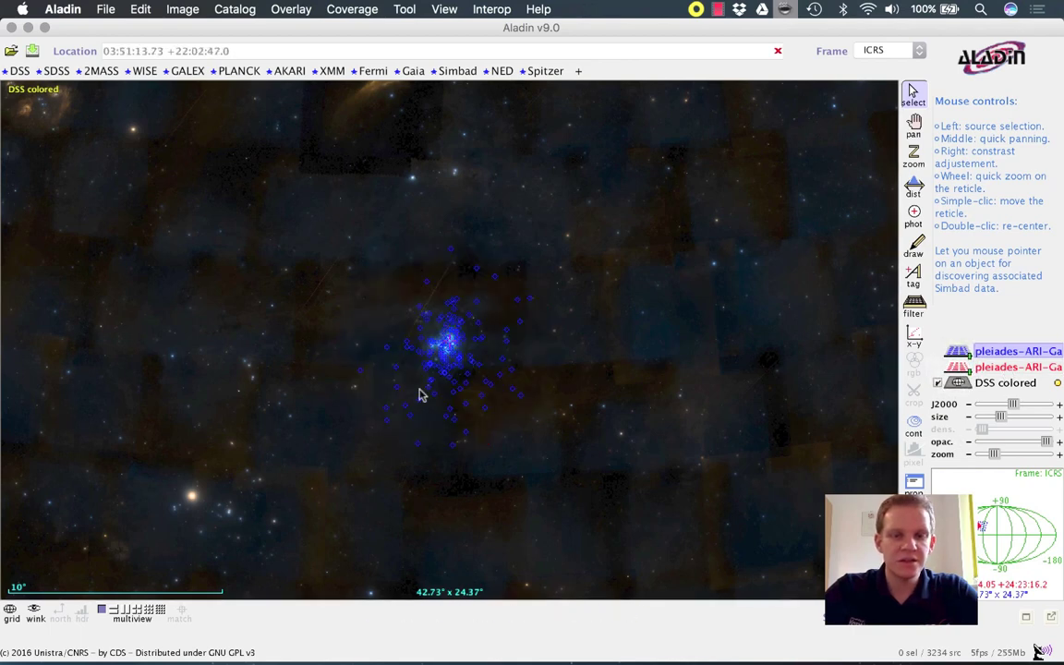
pyautogui.scroll(1, 369, 379)
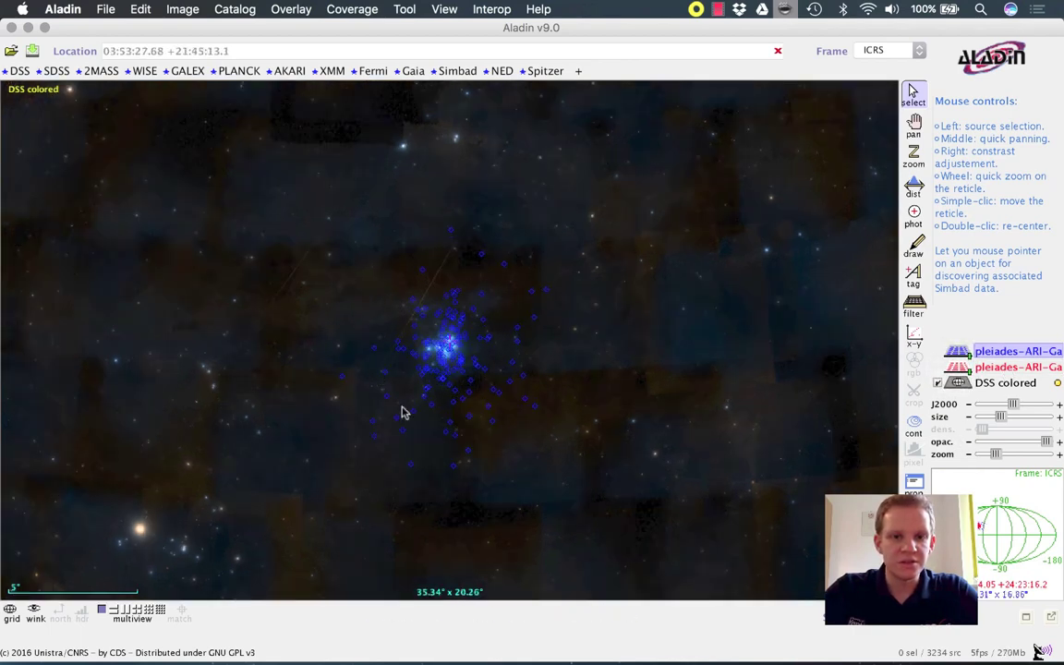
pyautogui.scroll(2, 402, 412)
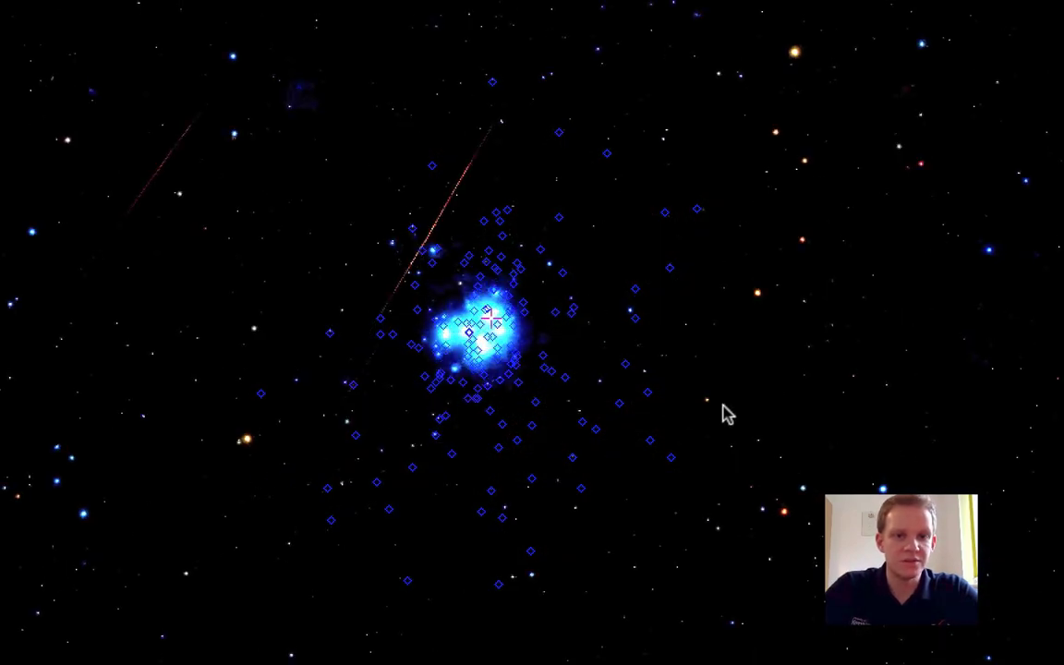
pyautogui.click(652, 361)
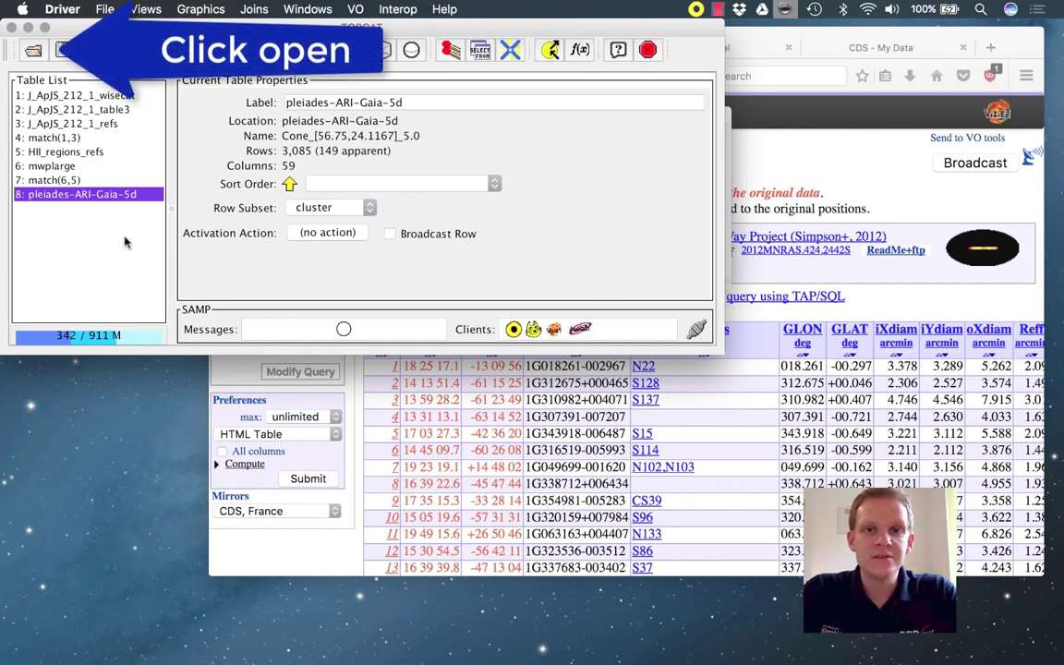
# - Start a Table Access Protocol query in TOPCAT, find services with the keyword gaia, and use the ARI-Gaia service
pyautogui.click(33, 50)
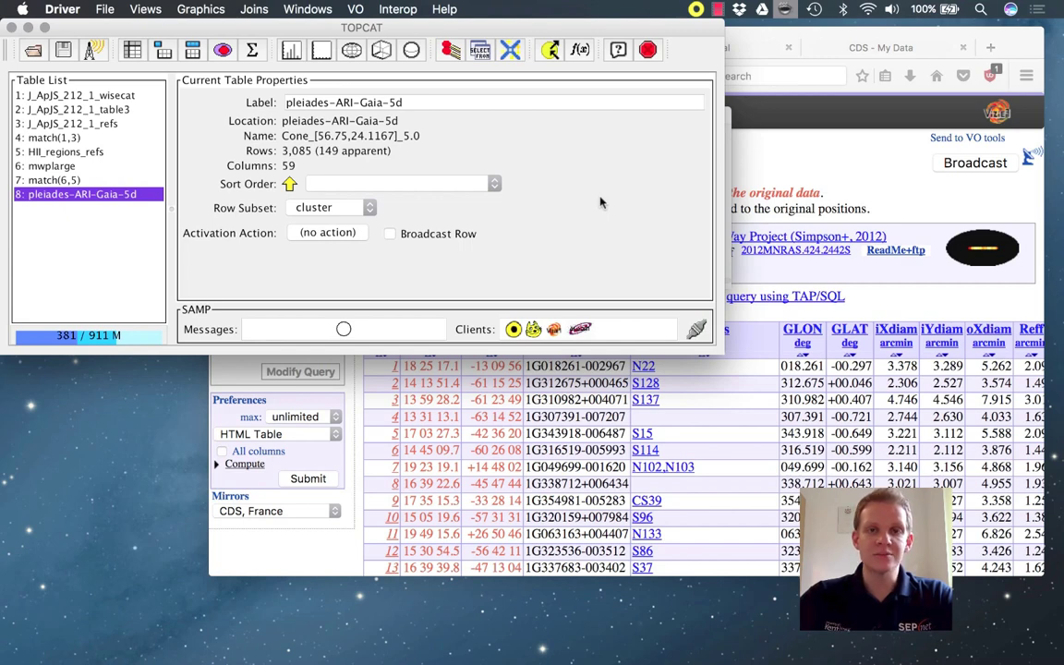
pyautogui.click(354, 10)
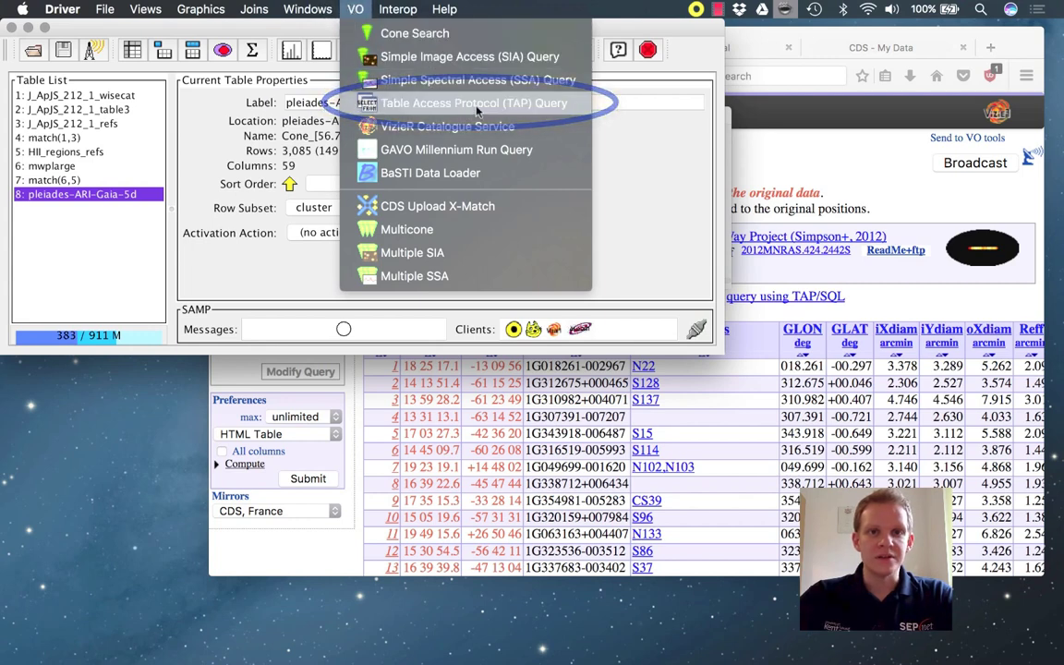
pyautogui.click(517, 103)
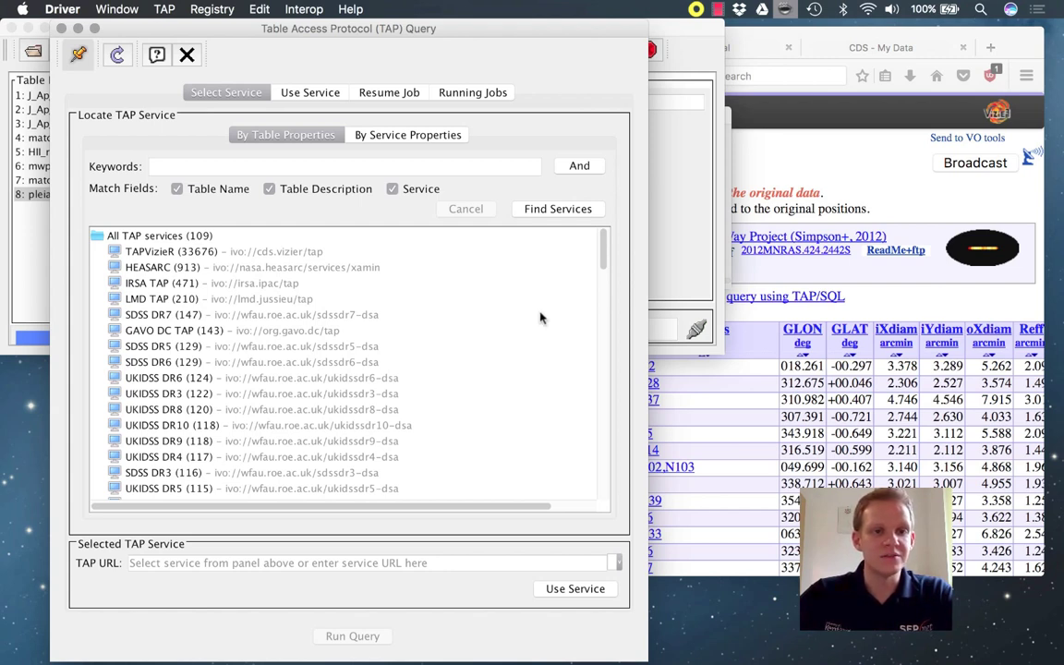
pyautogui.click(274, 171)
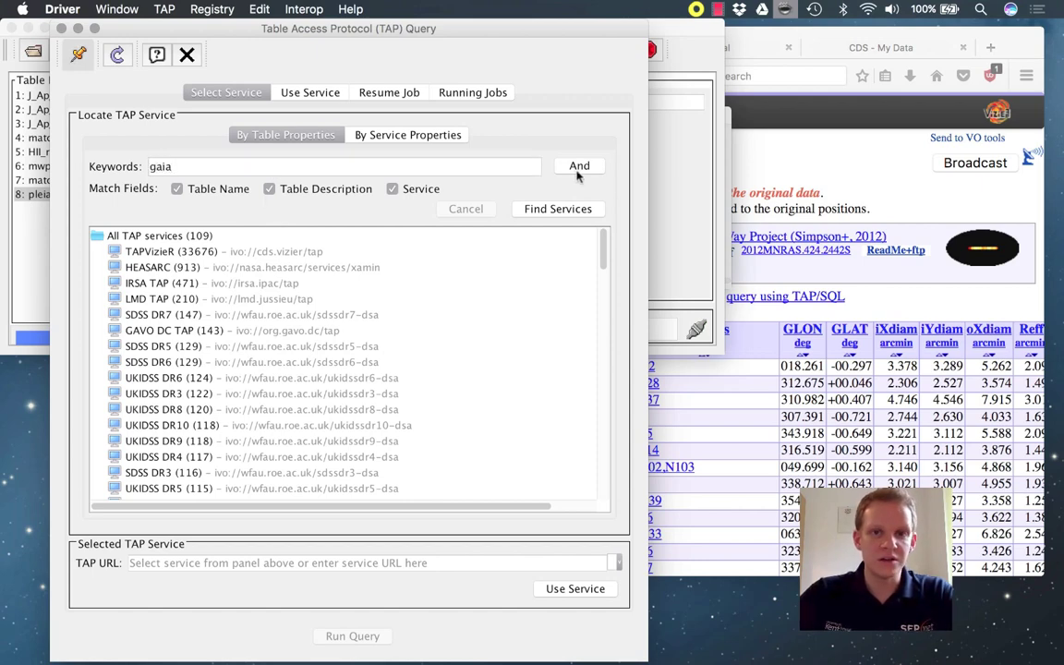
pyautogui.click(544, 209)
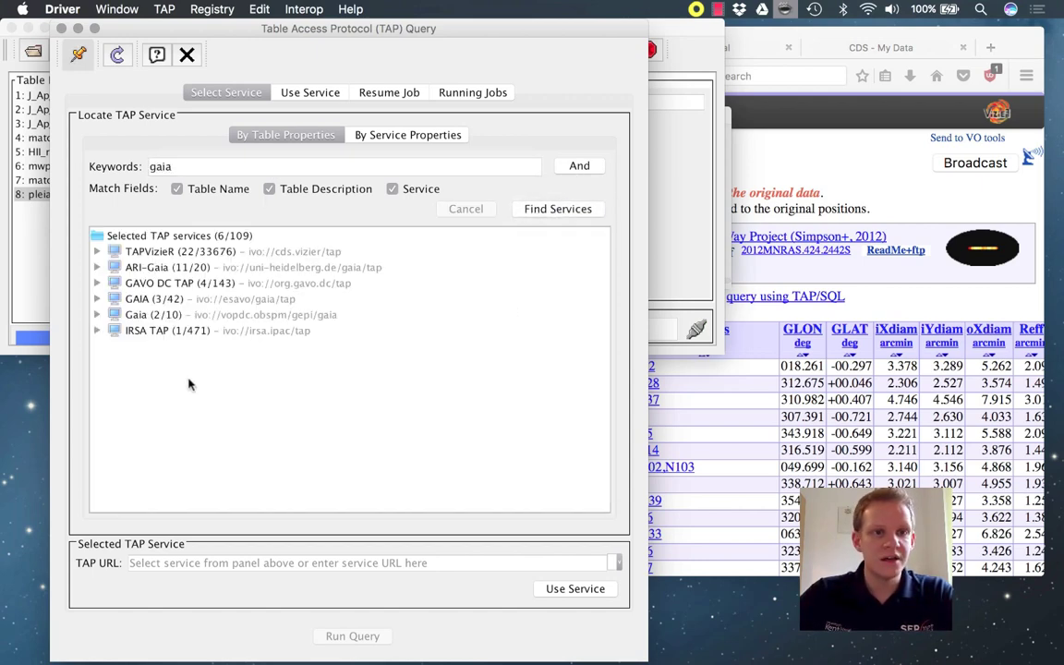
pyautogui.click(187, 268)
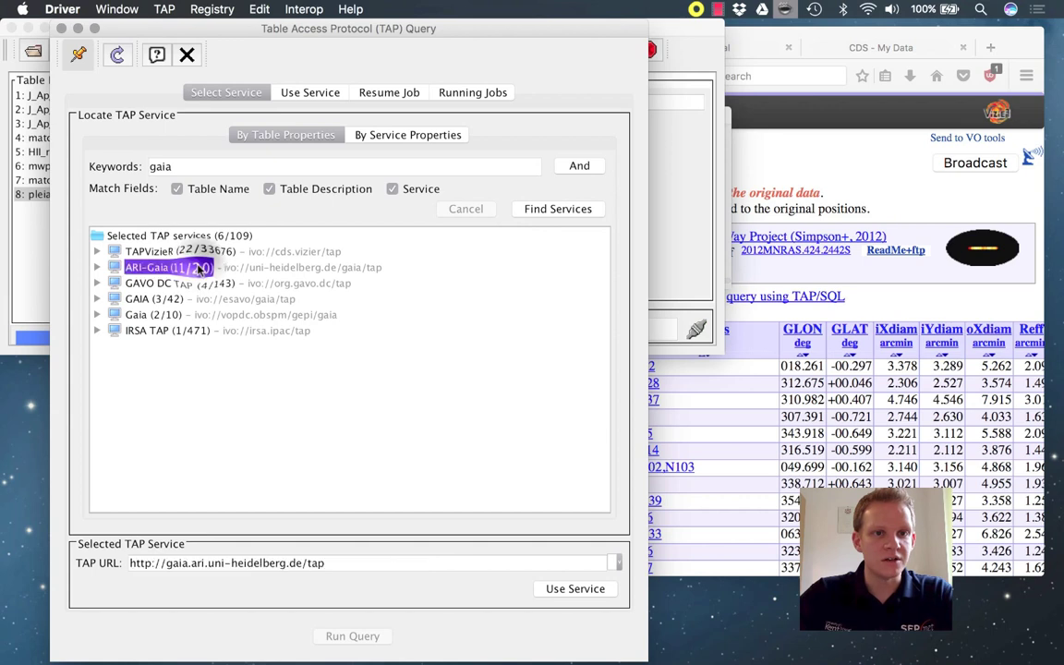
pyautogui.click(565, 595)
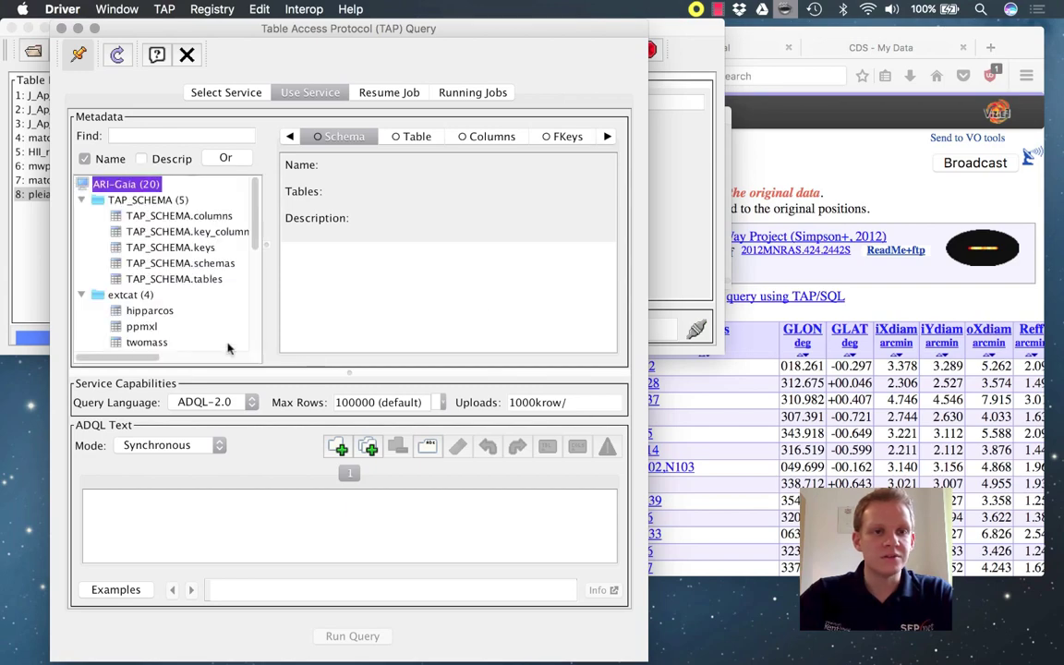
# - Enter the ADQL query SELECT TOP 10 * FROM gaiadr1.tgas_source, check the gaiadr1 tables in the service's metadata, and run it
pyautogui.scroll(-5, 255, 202)
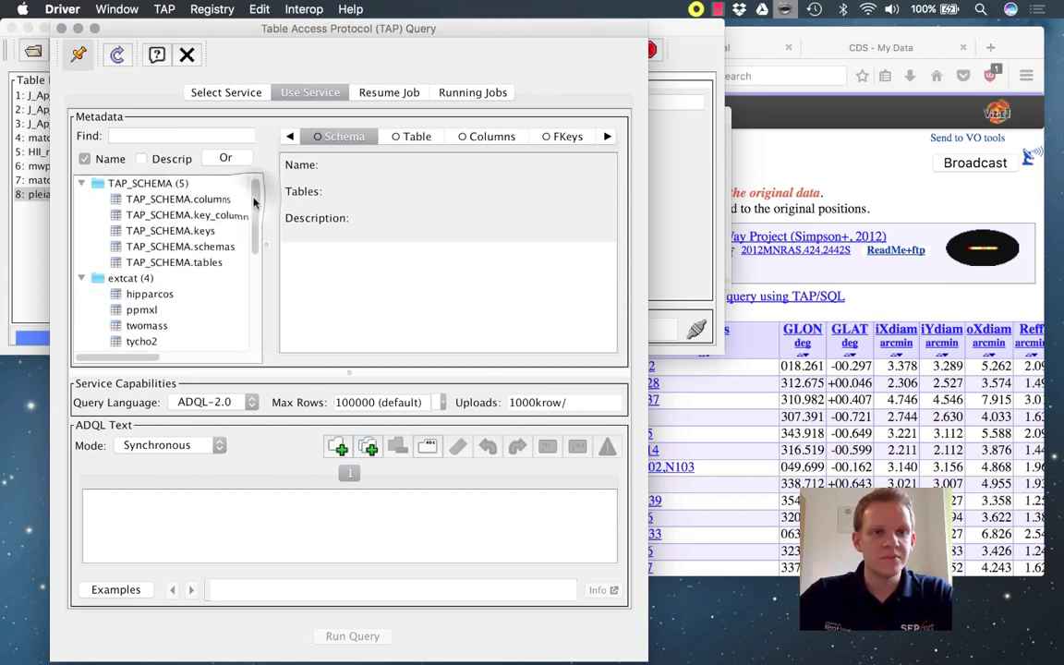
pyautogui.scroll(5, 255, 201)
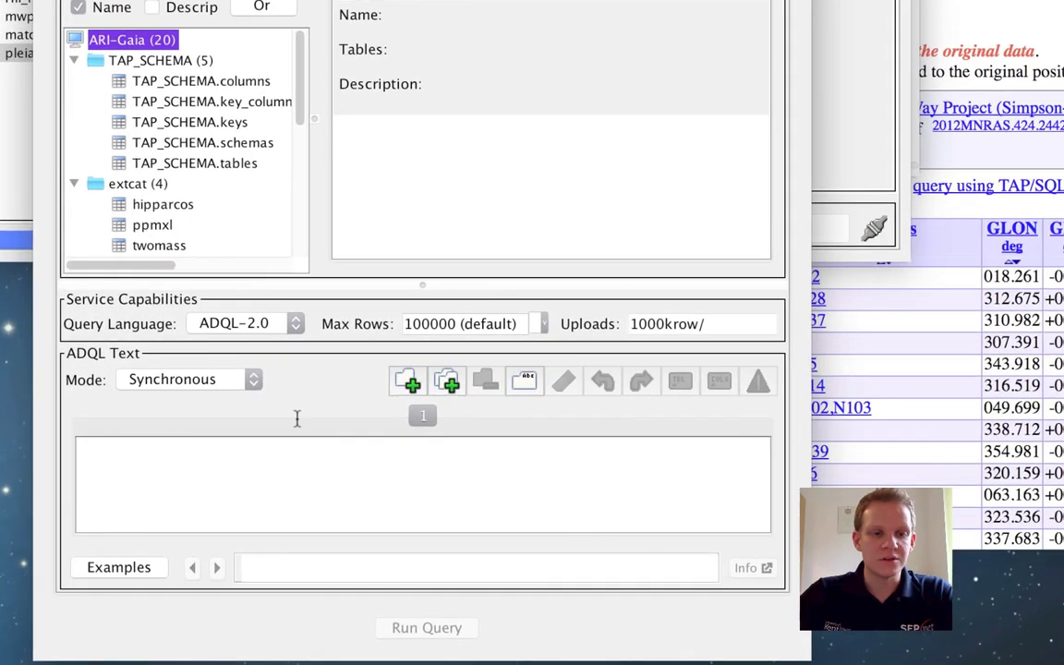
pyautogui.click(211, 459)
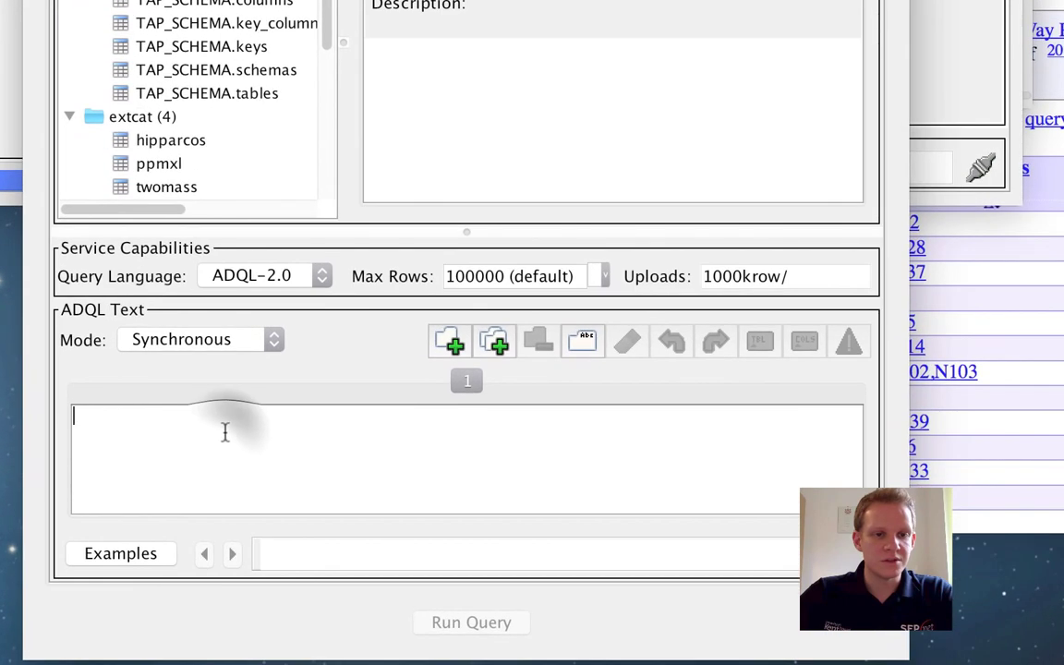
pyautogui.write('SELECT TOP 10 * FROM gaiadr1.tgas_source')
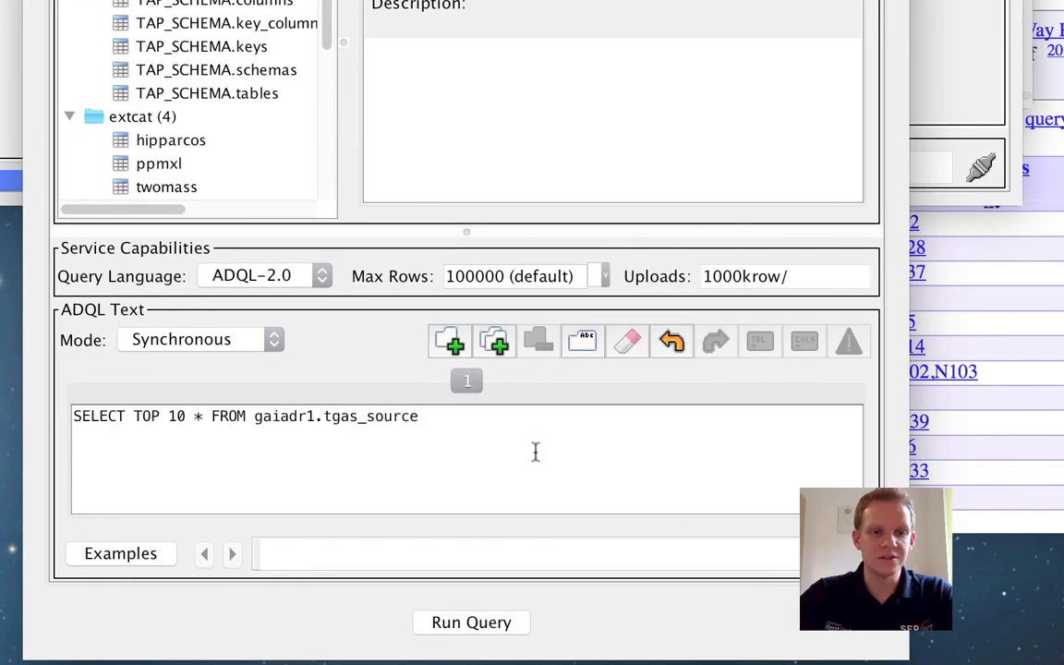
pyautogui.scroll(-4, 226, 12)
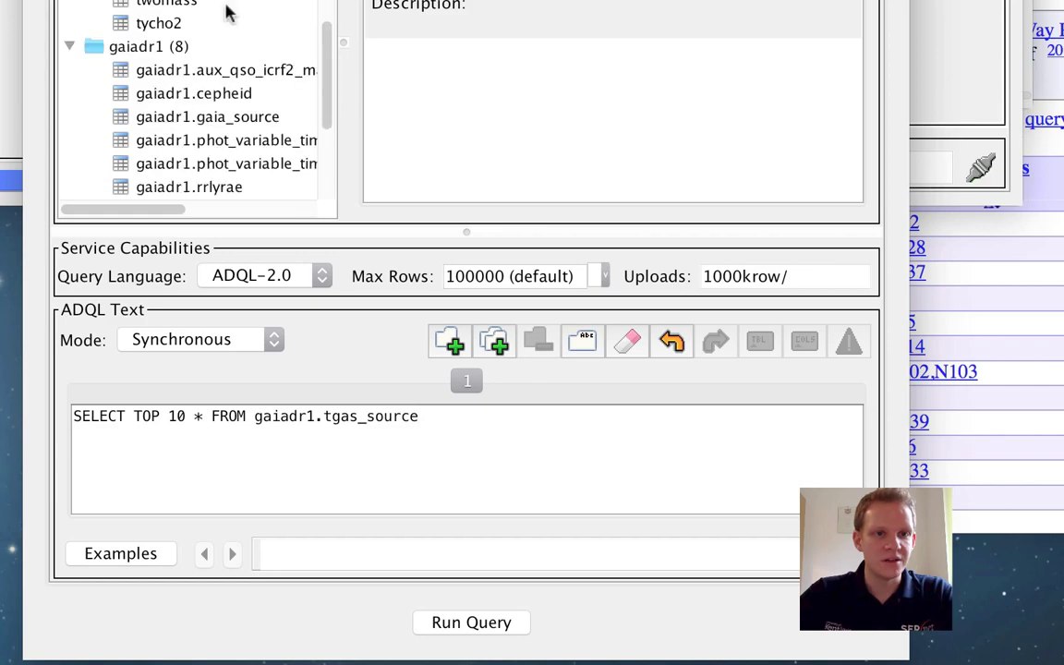
pyautogui.scroll(-4, 228, 12)
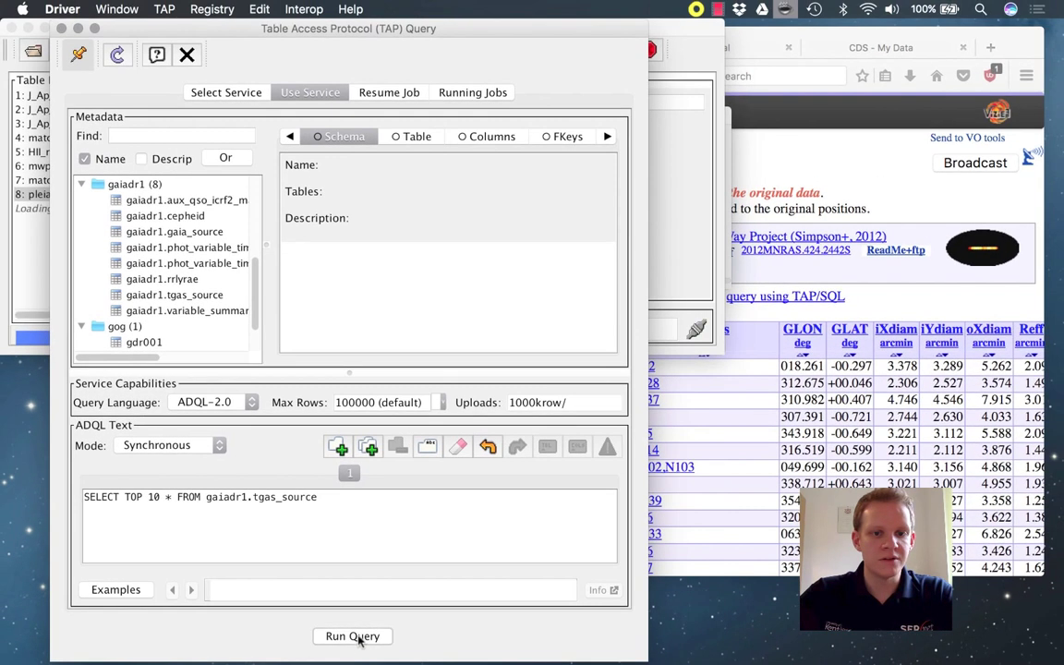
# - Browse the rows and columns of the ten-row gaiadr1.tgas_source query result, and close the table browser
pyautogui.click(471, 623)
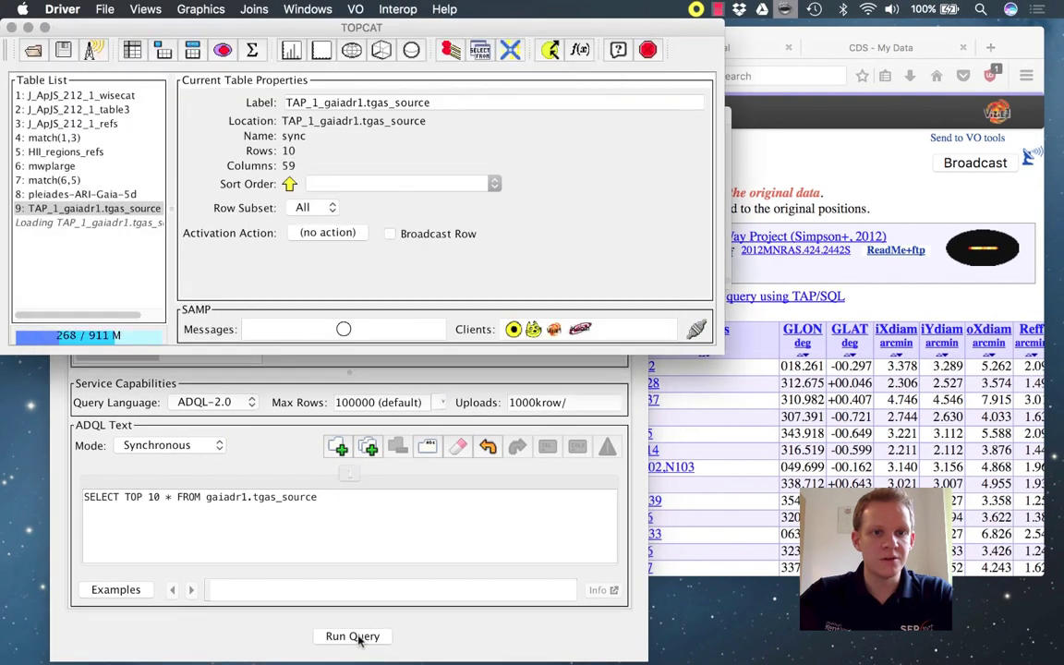
pyautogui.doubleClick(101, 210)
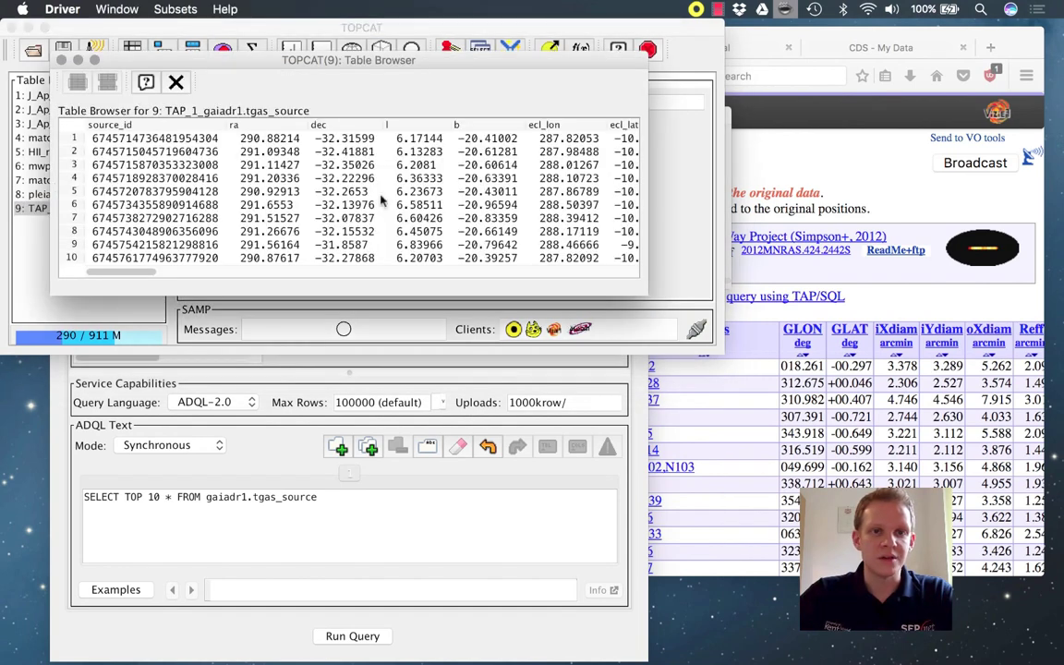
pyautogui.hscroll(10, 234, 178)
pyautogui.hscroll(5, 233, 178)
pyautogui.hscroll(-15, 234, 178)
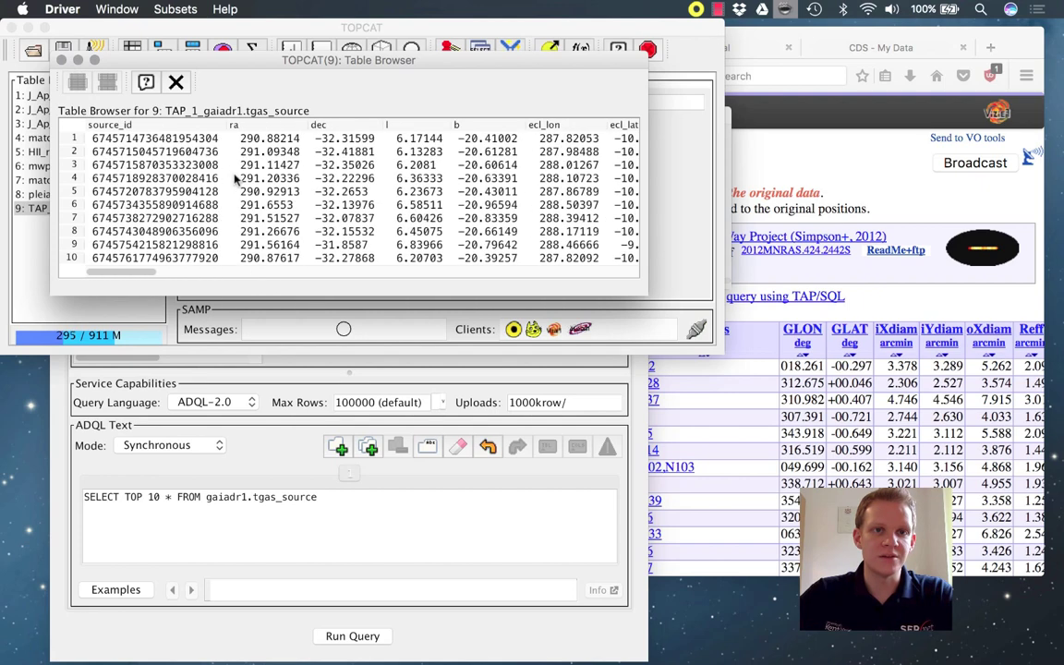
pyautogui.click(61, 59)
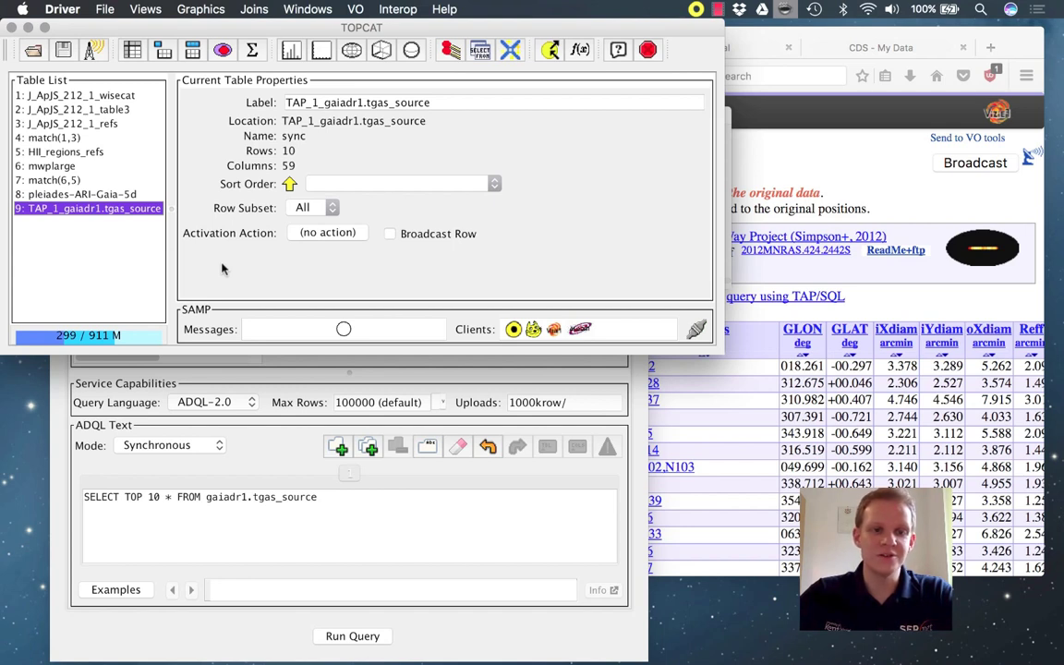
# - Load and run the service-provided example query Gaia DR1 - Color and magnitude 1/2, and view the rows of its result table
pyautogui.click(282, 462)
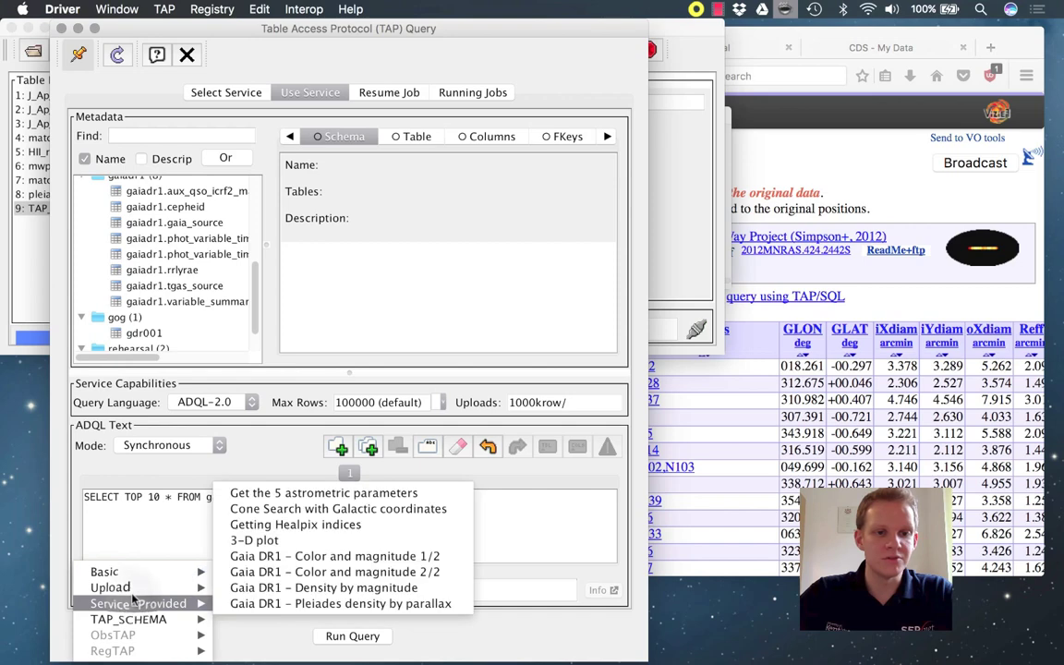
pyautogui.moveTo(159, 618)
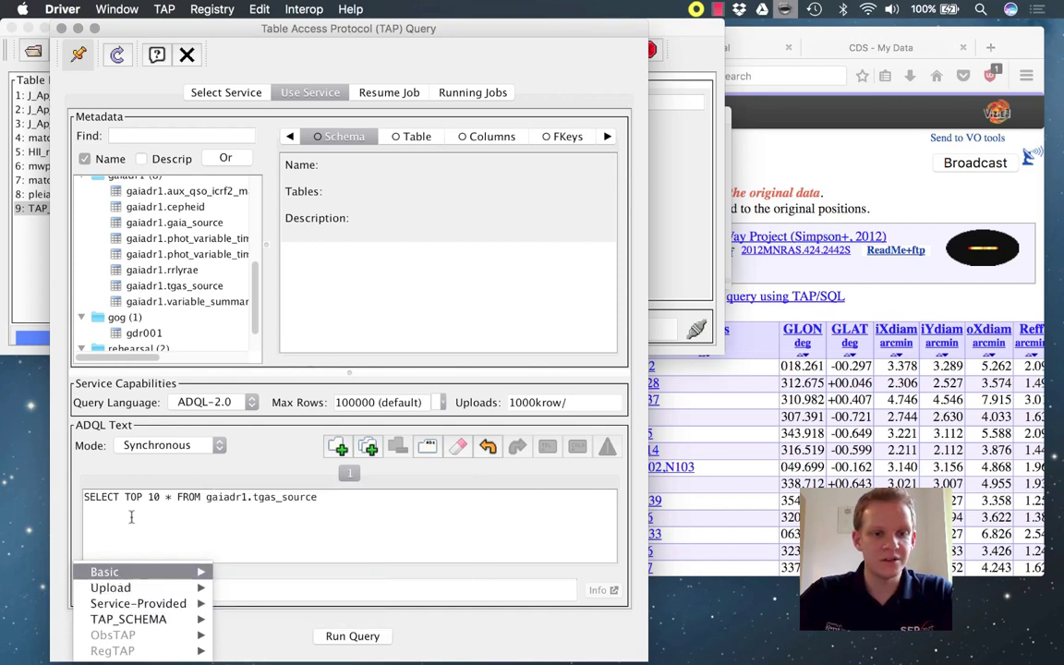
pyautogui.click(130, 518)
pyautogui.click(118, 592)
pyautogui.moveTo(157, 602)
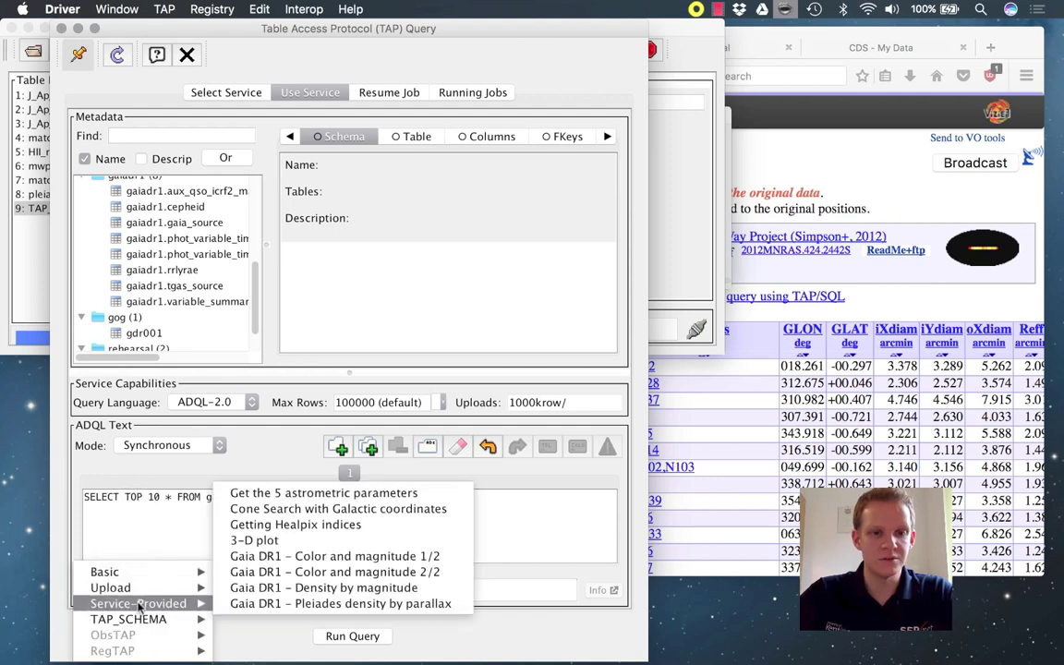
pyautogui.click(402, 556)
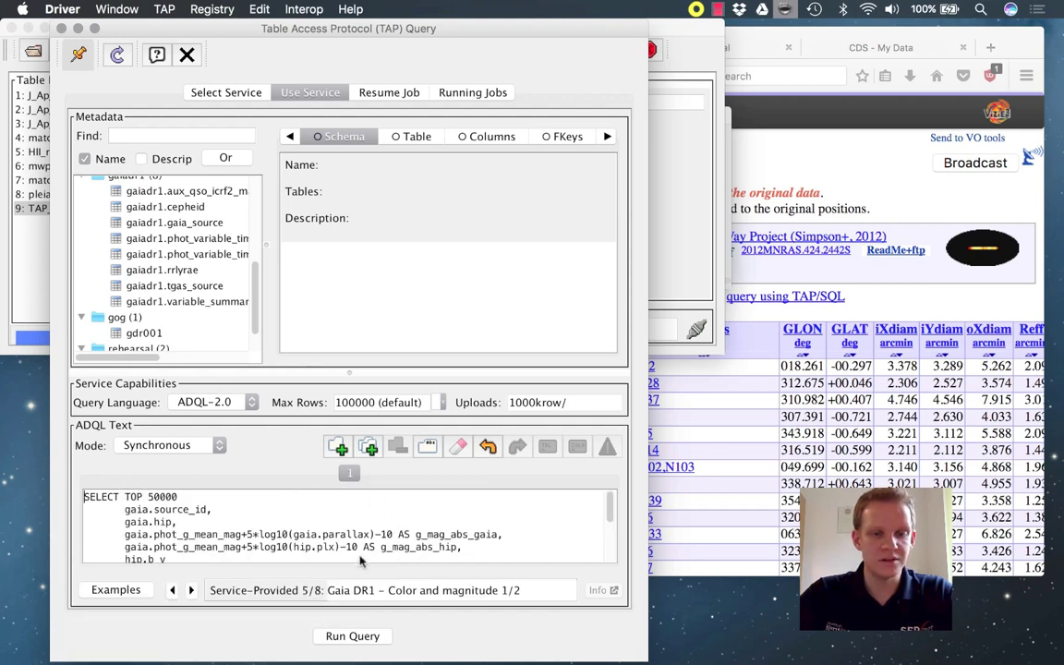
pyautogui.click(352, 636)
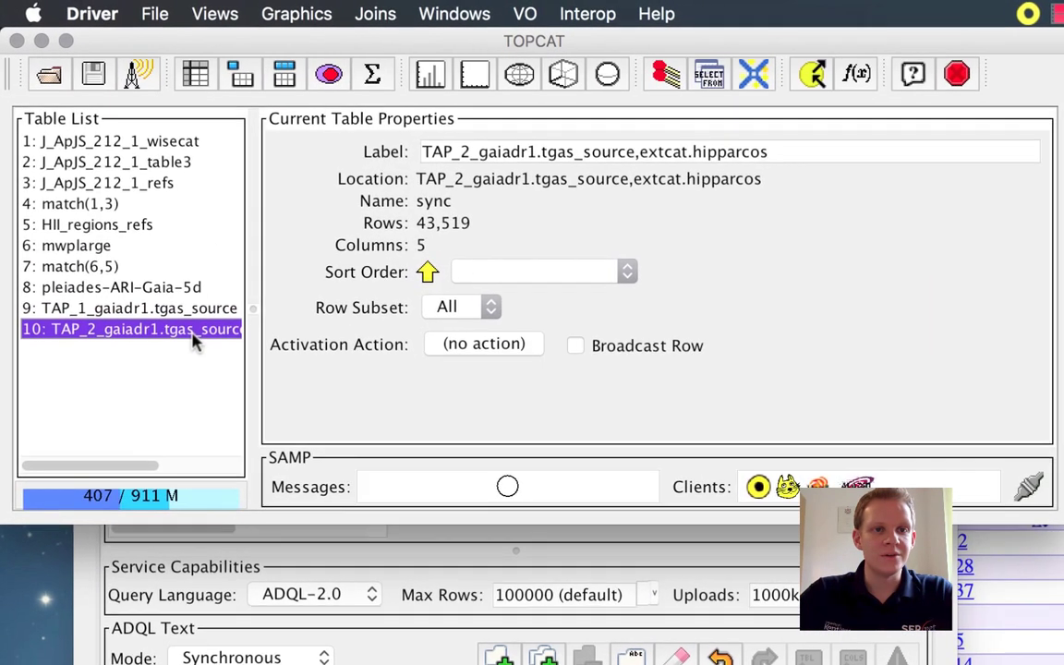
pyautogui.doubleClick(130, 226)
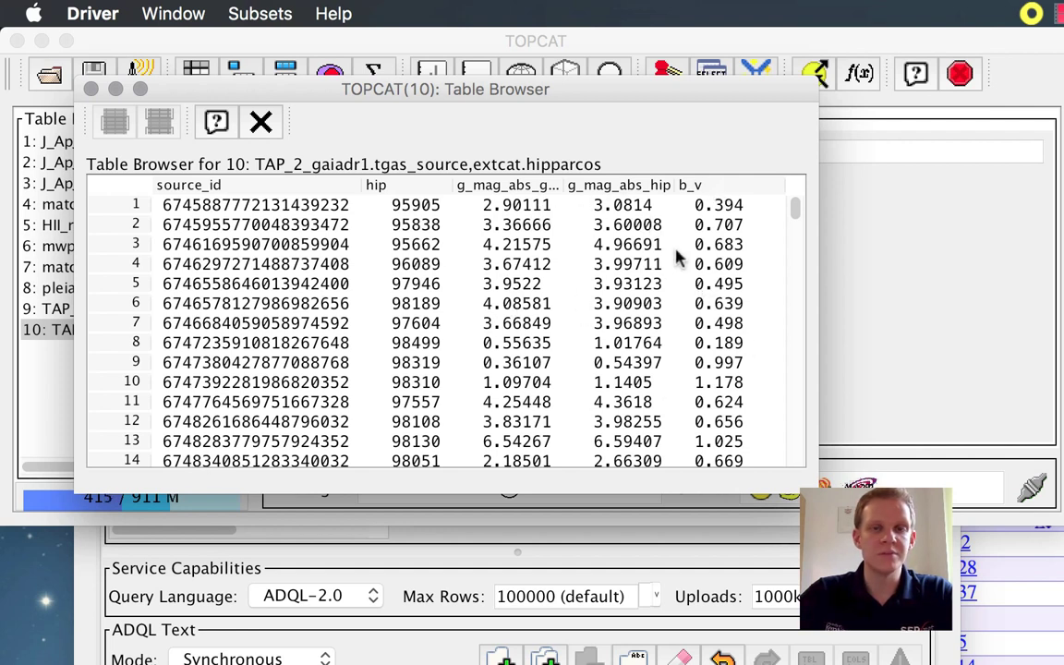
pyautogui.click(89, 88)
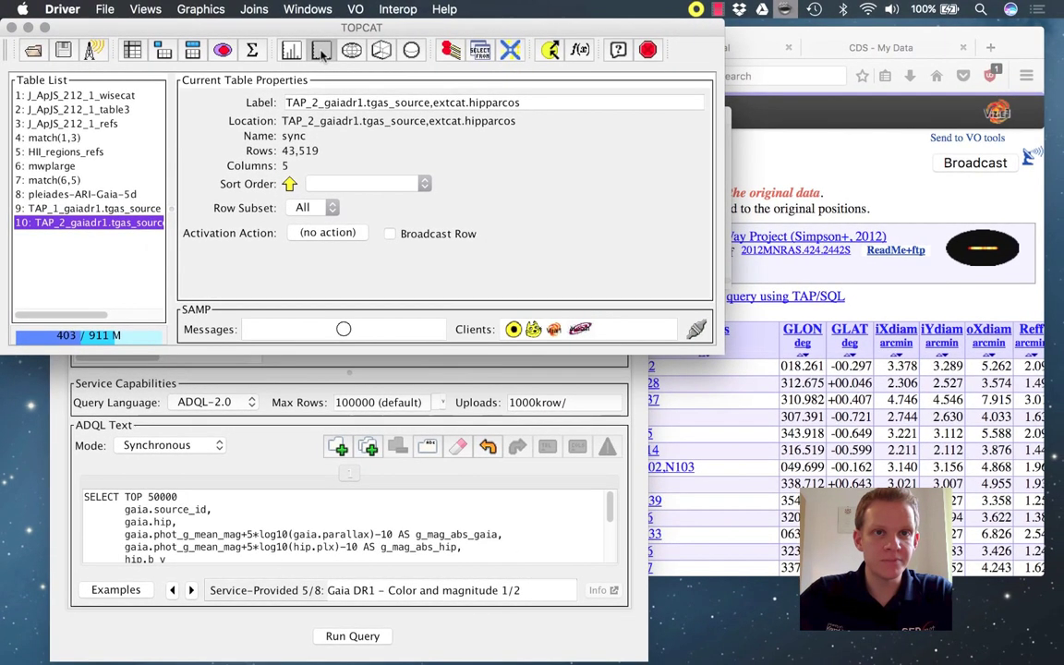
# - Create a plane plot of the Gaia-Hipparcos result table with b_v on X and g_mag_abs_gaia on Y
pyautogui.click(320, 53)
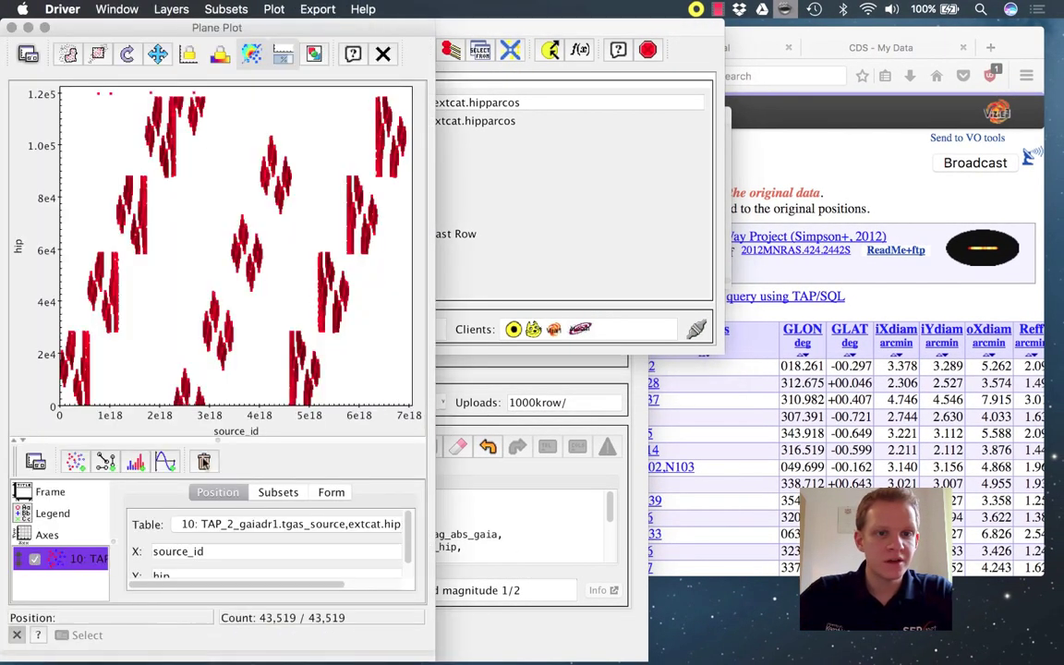
pyautogui.moveTo(308, 586); pyautogui.dragTo(332, 587)
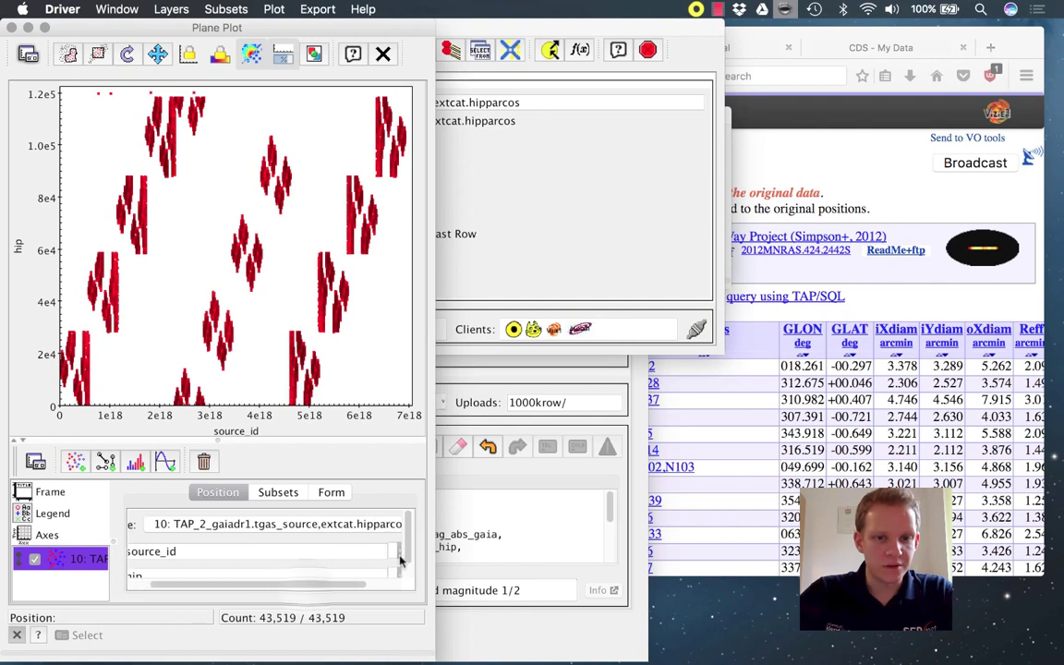
pyautogui.click(397, 551)
pyautogui.click(238, 641)
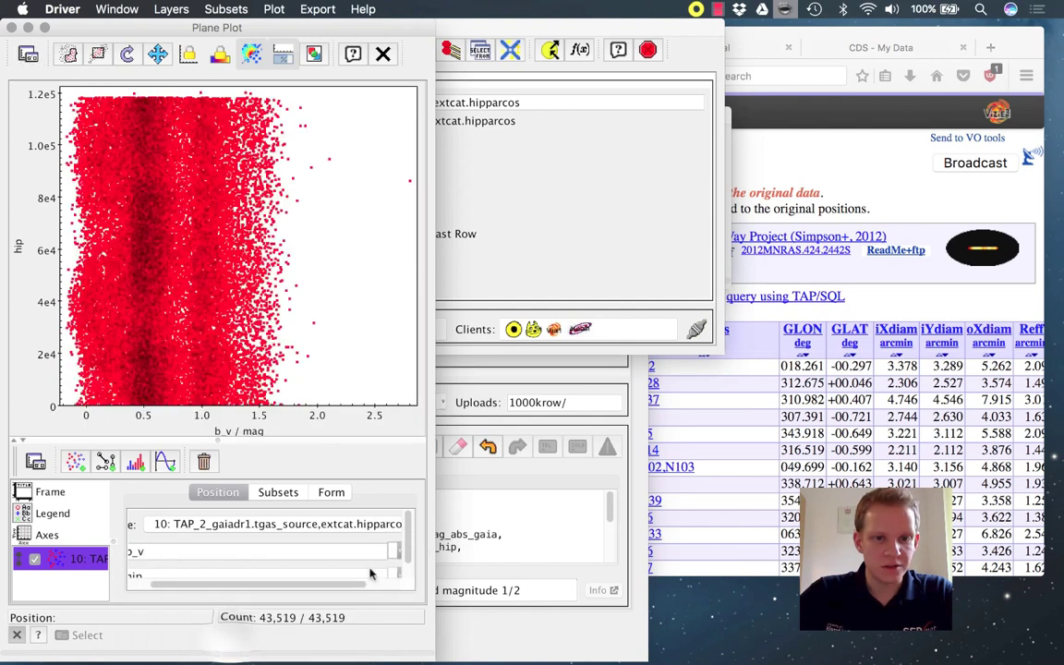
pyautogui.click(268, 575)
pyautogui.click(238, 530)
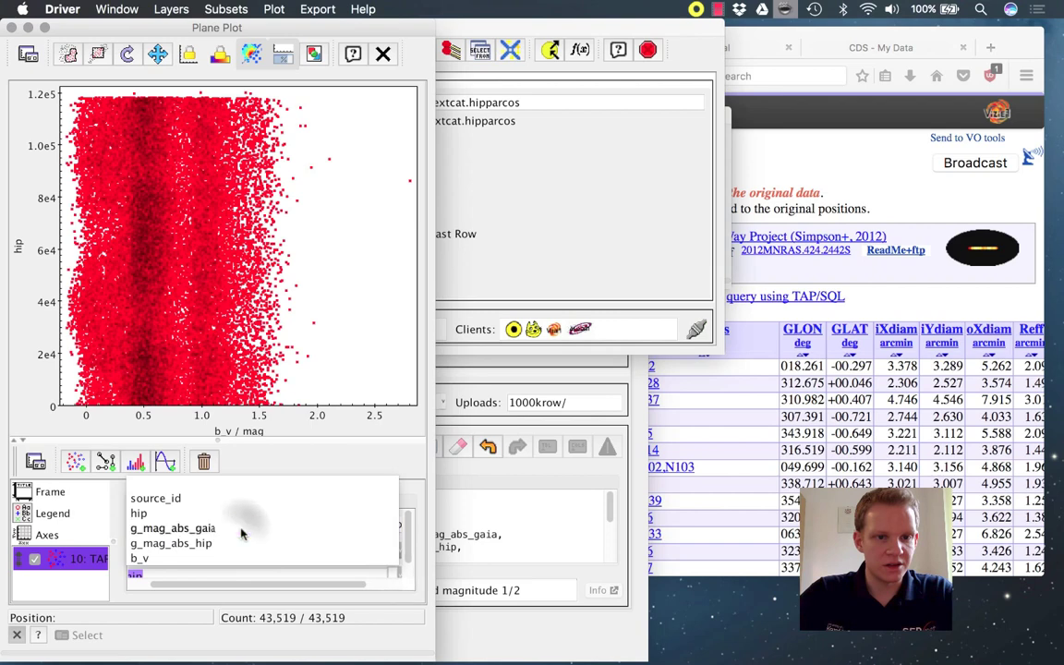
pyautogui.moveTo(225, 587); pyautogui.dragTo(205, 587)
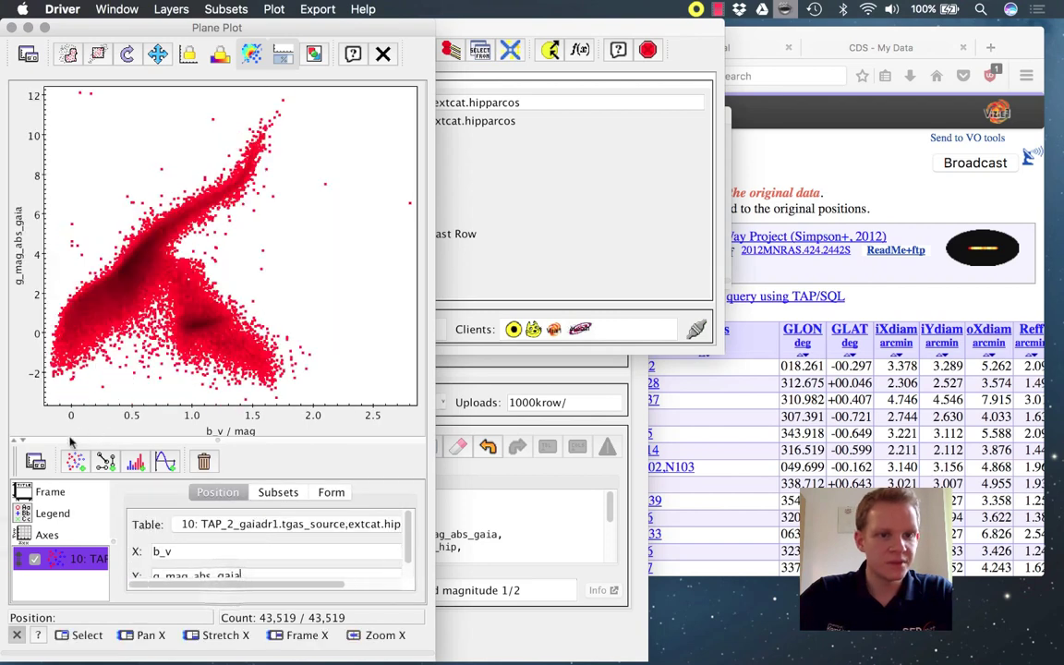
# - Flip the plot's Y axis and widen the plot window
pyautogui.click(45, 535)
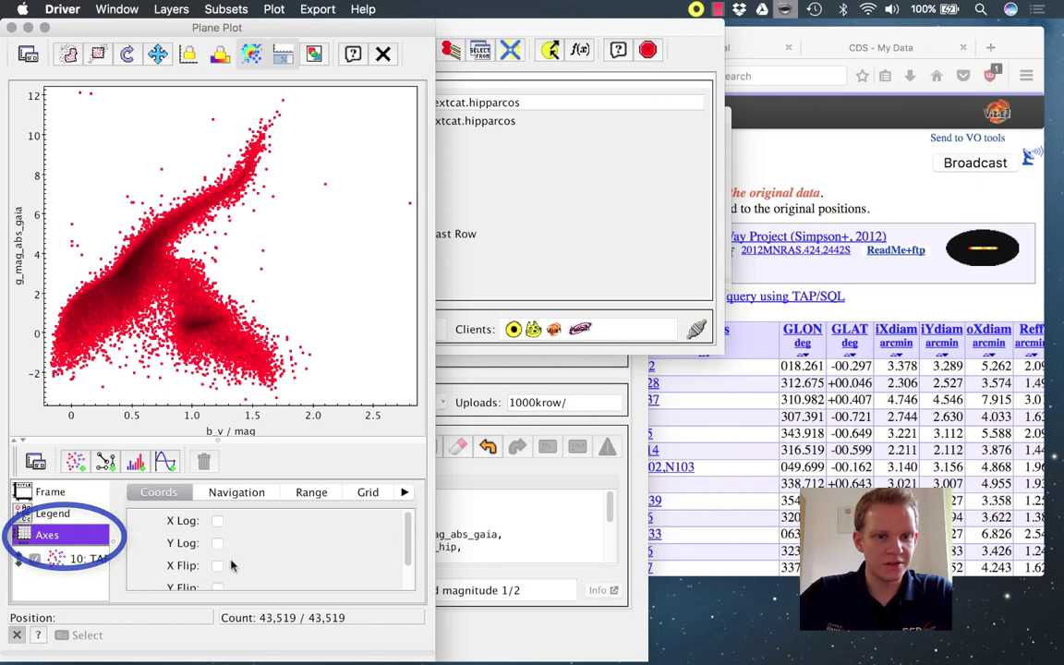
pyautogui.click(218, 585)
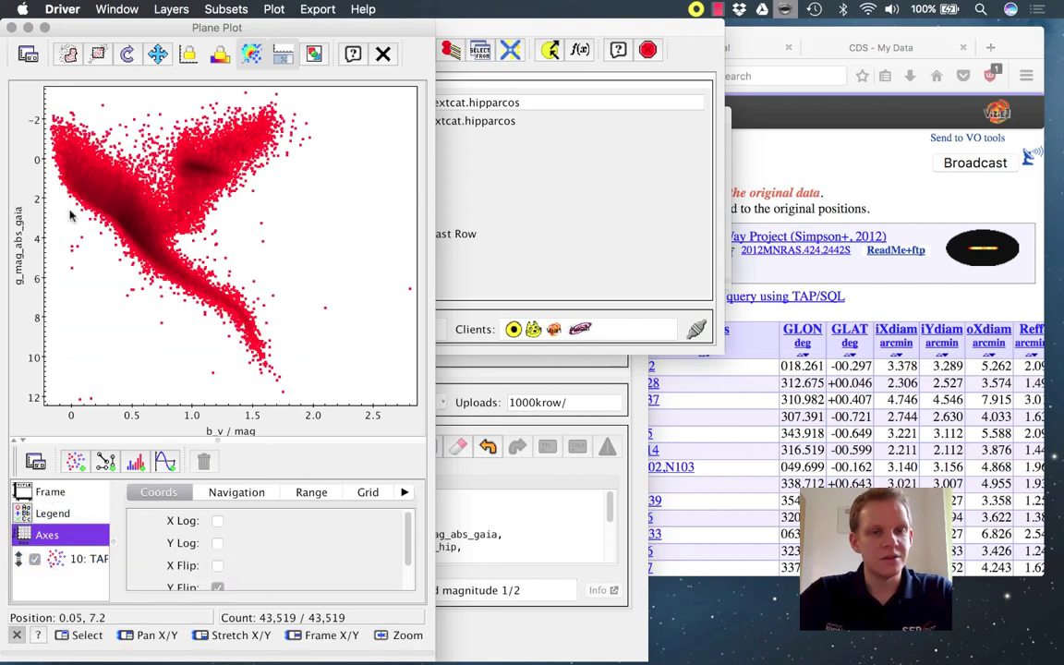
pyautogui.moveTo(437, 328); pyautogui.dragTo(666, 338)
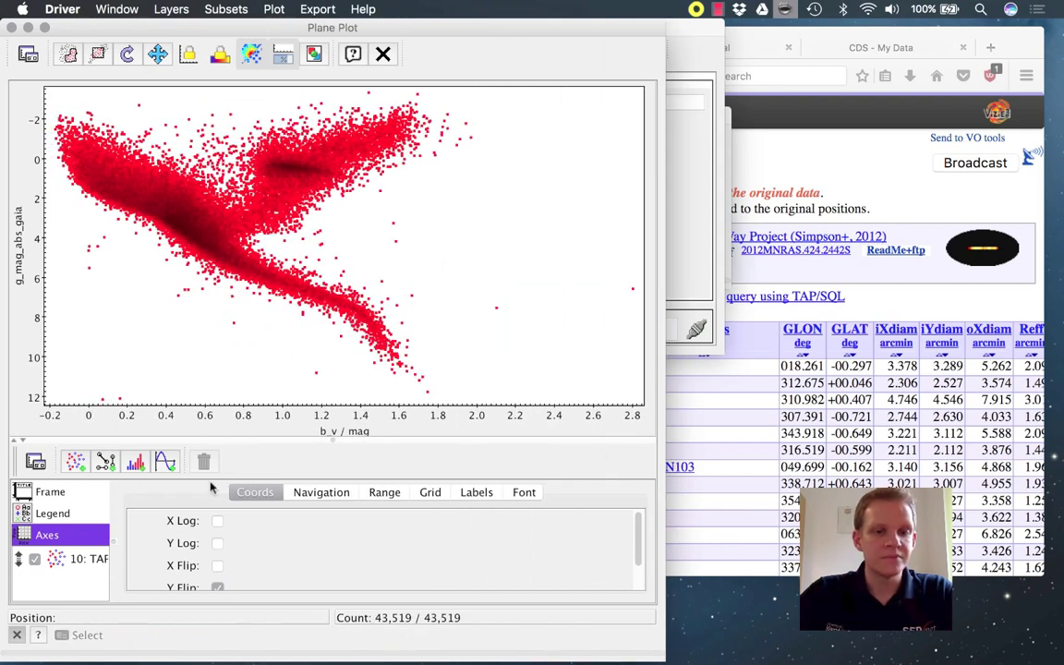
# - Set the shading mode of the table layer's markers to density
pyautogui.click(65, 556)
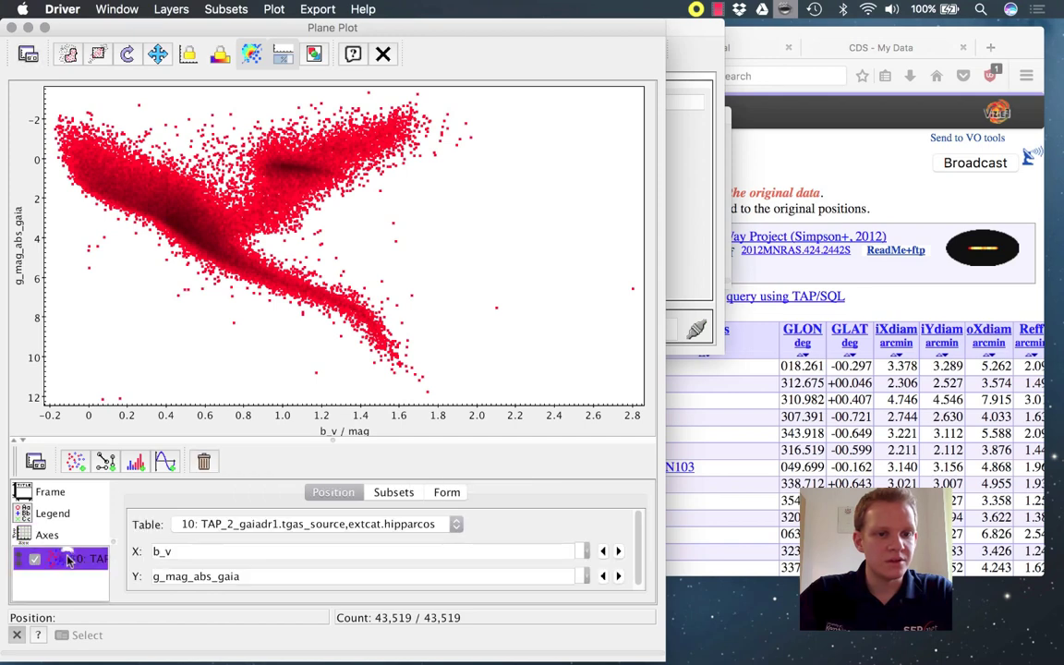
pyautogui.click(449, 493)
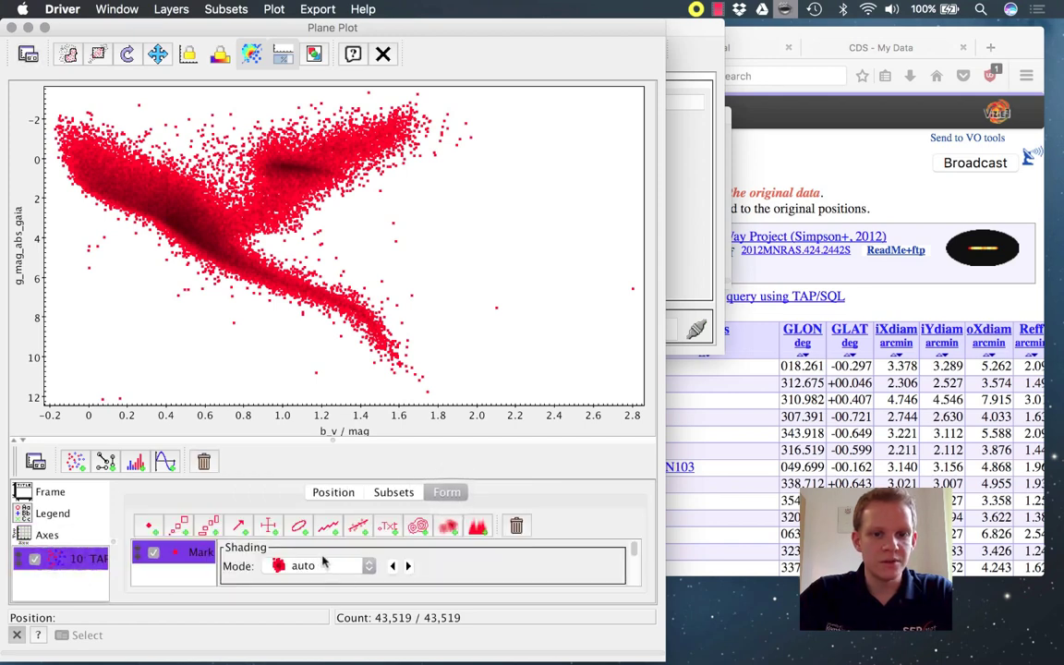
pyautogui.click(367, 565)
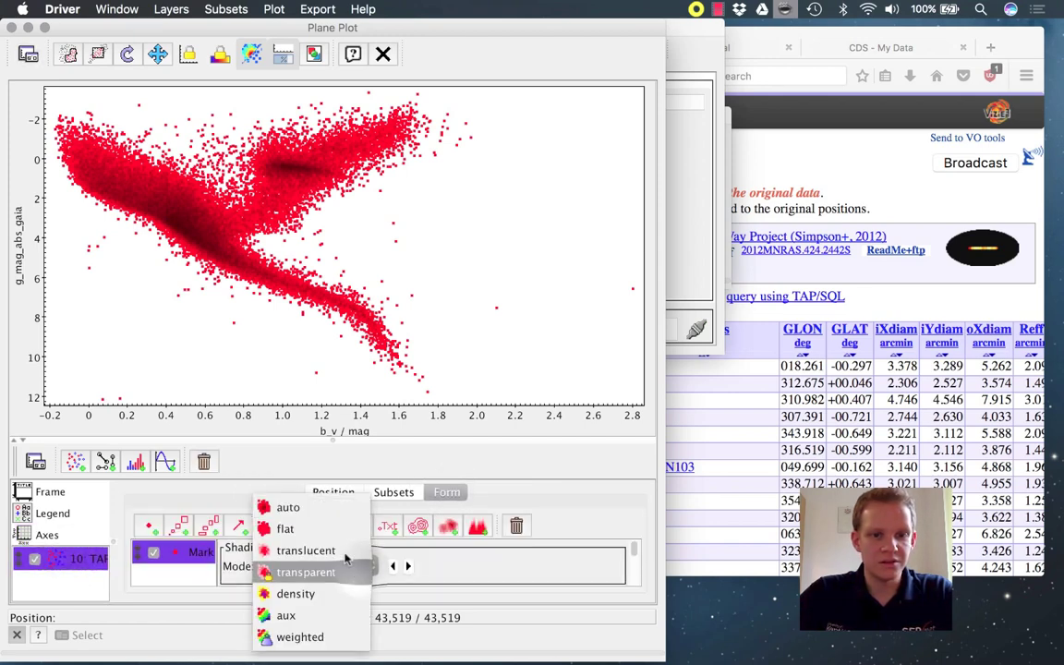
pyautogui.click(325, 595)
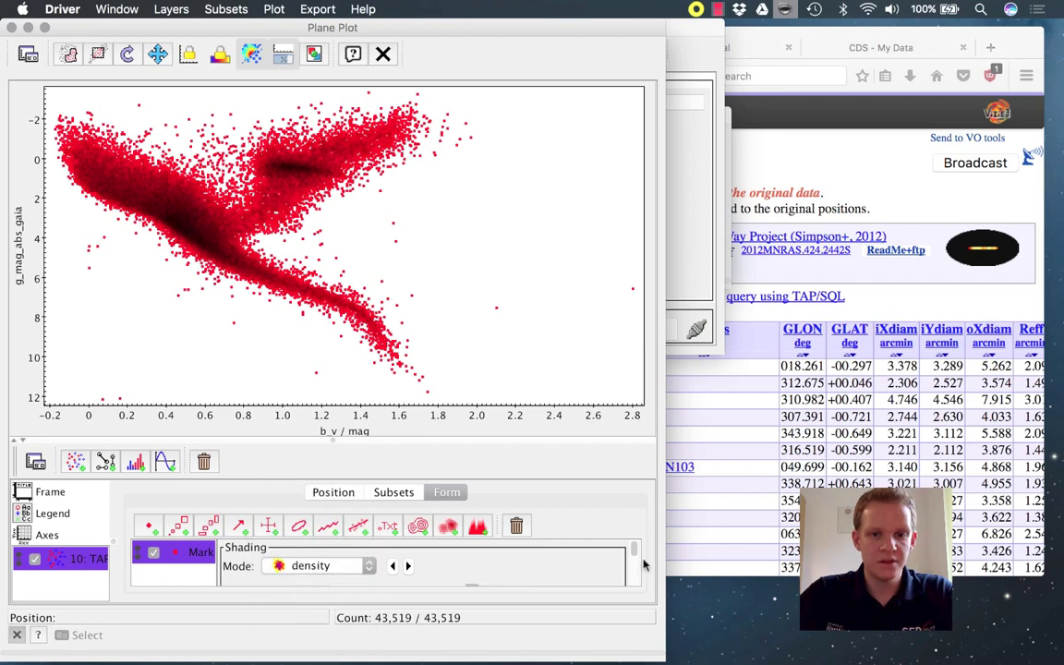
# - Detach the plot controls into their own enlarged window beside the plot, and apply the Plasma density shader with Shader Flip enabled
pyautogui.click(35, 460)
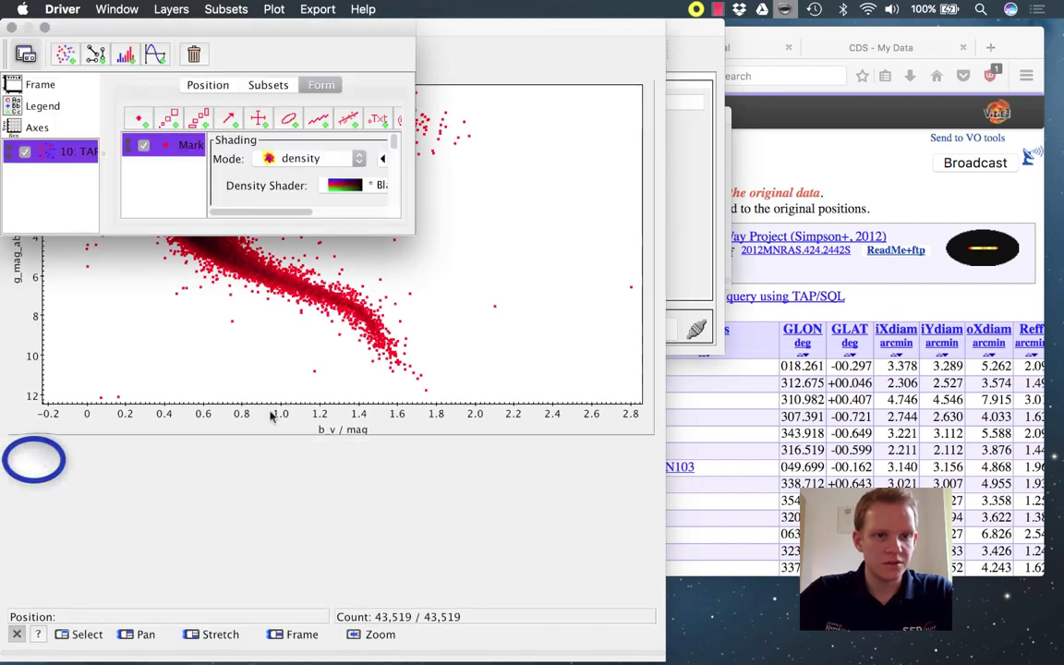
pyautogui.moveTo(234, 37); pyautogui.dragTo(824, 37)
pyautogui.moveTo(1008, 237)
pyautogui.mouseDown()
pyautogui.moveTo(1046, 254)
pyautogui.moveTo(1054, 399)
pyautogui.mouseUp()
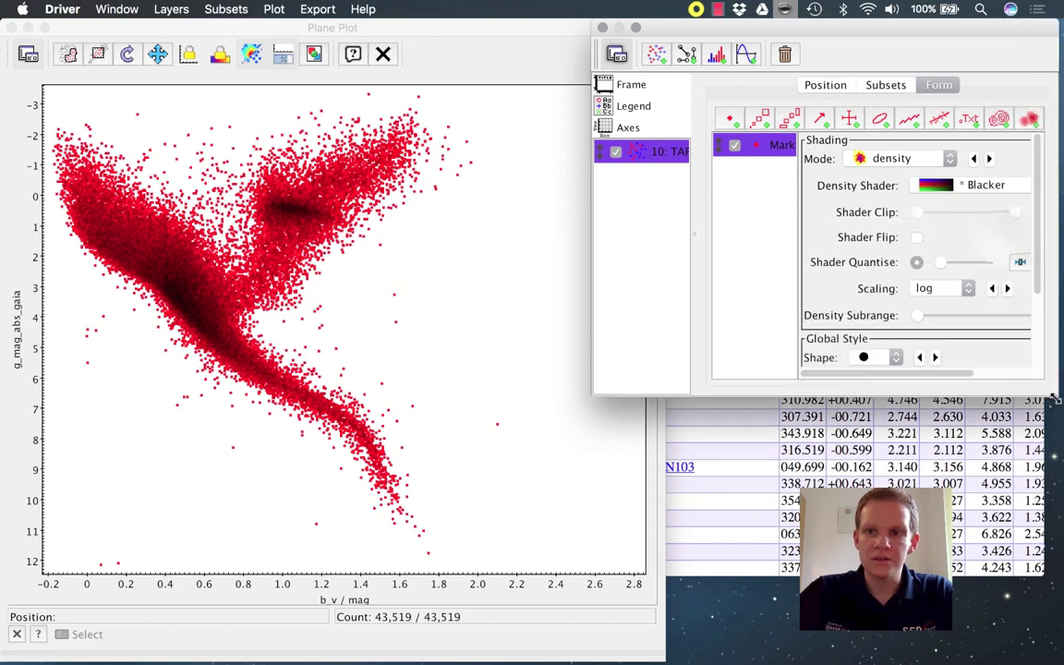
pyautogui.click(987, 185)
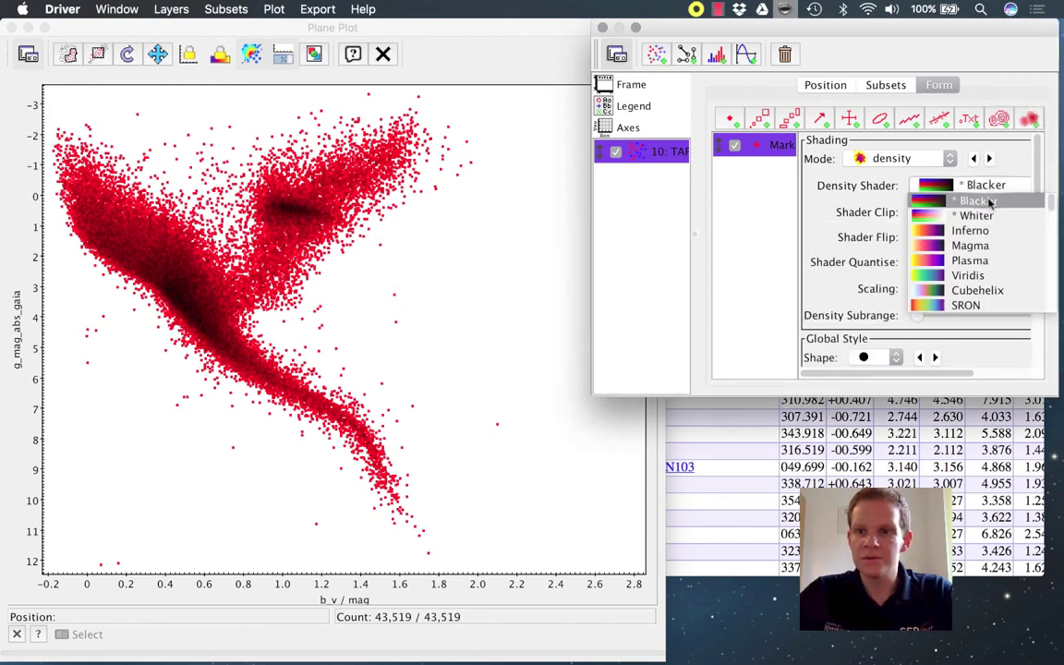
pyautogui.click(984, 259)
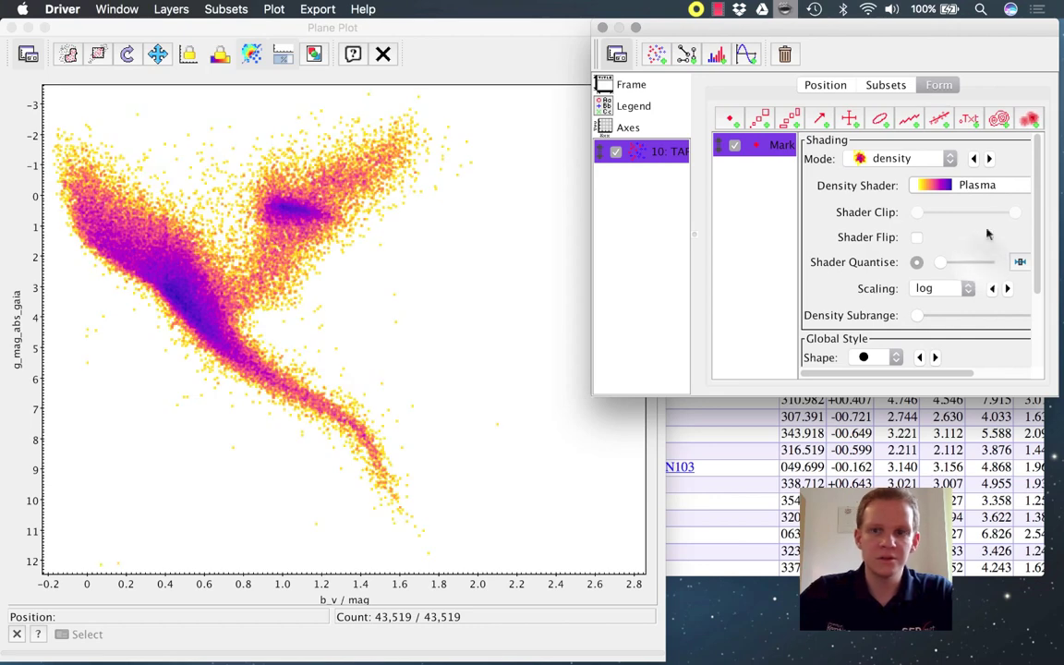
pyautogui.click(916, 237)
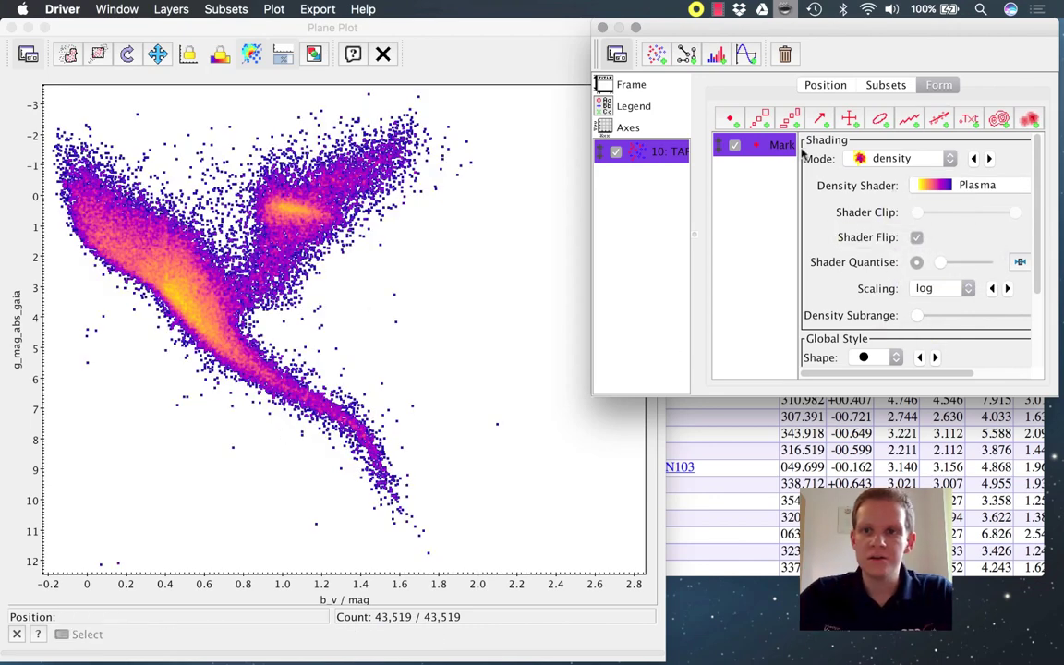
# - Add a contour form to the table layer, with its own turquoise colour instead of the subset colour and a level count of 3
pyautogui.click(1000, 120)
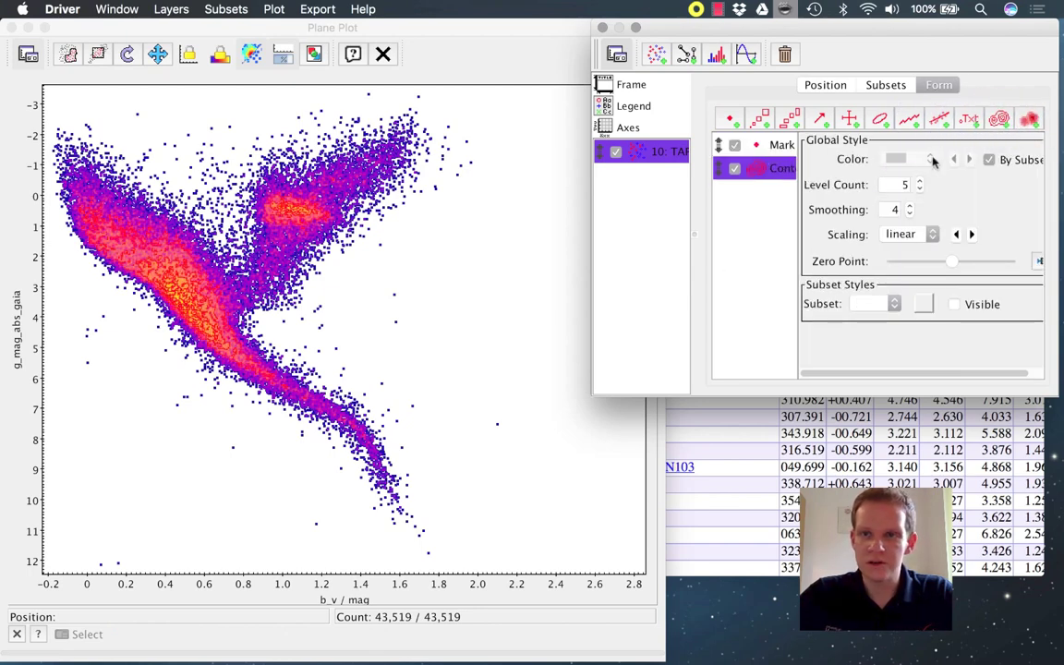
pyautogui.click(988, 161)
pyautogui.click(905, 159)
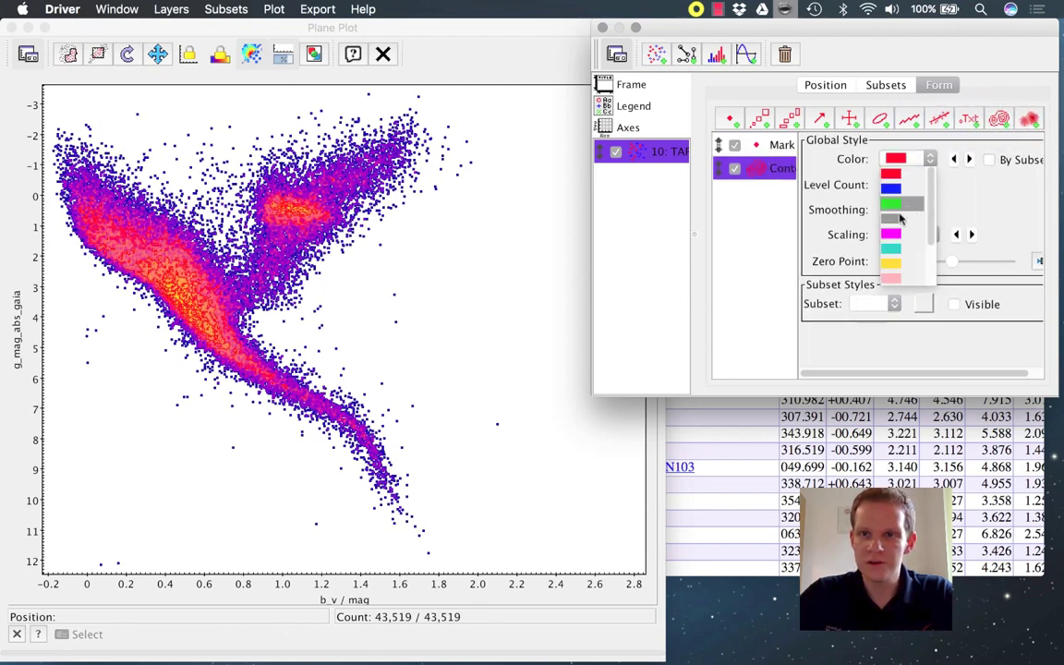
pyautogui.click(891, 250)
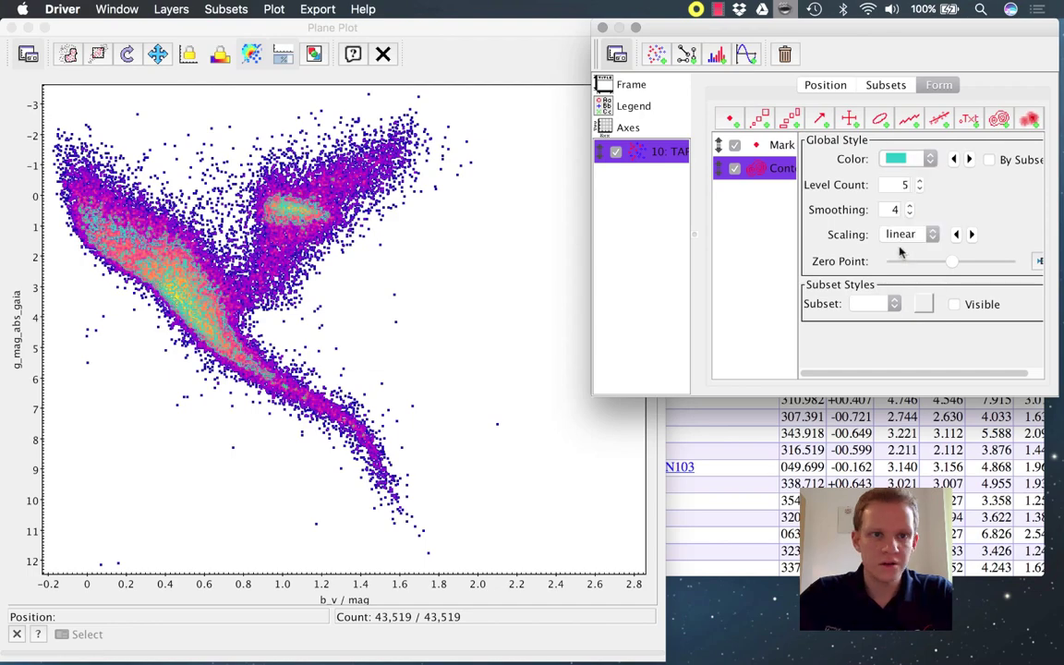
pyautogui.click(919, 189)
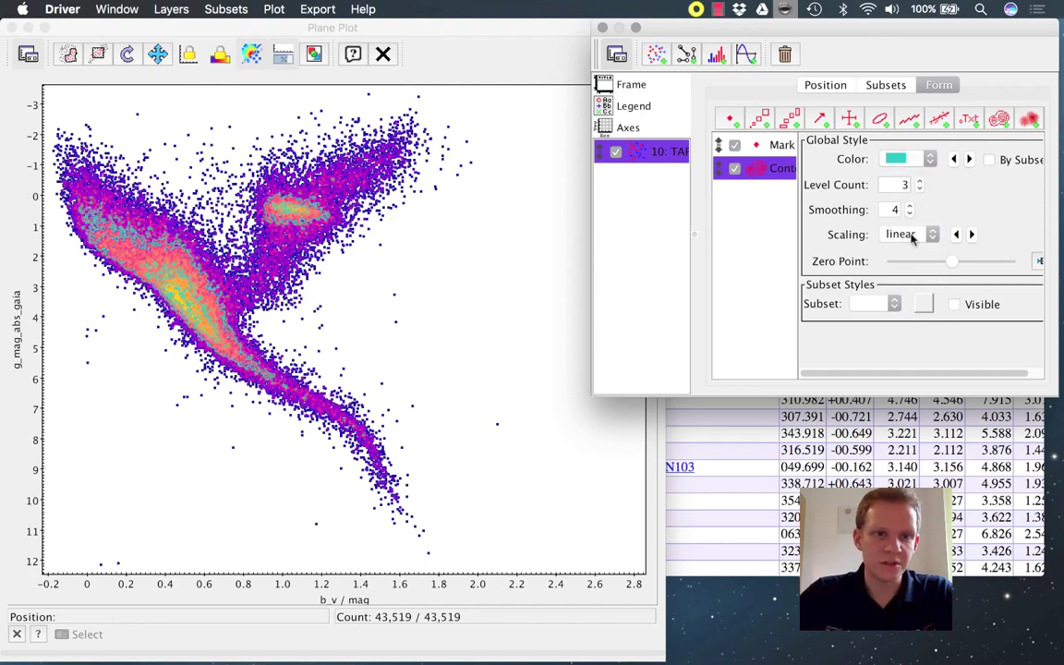